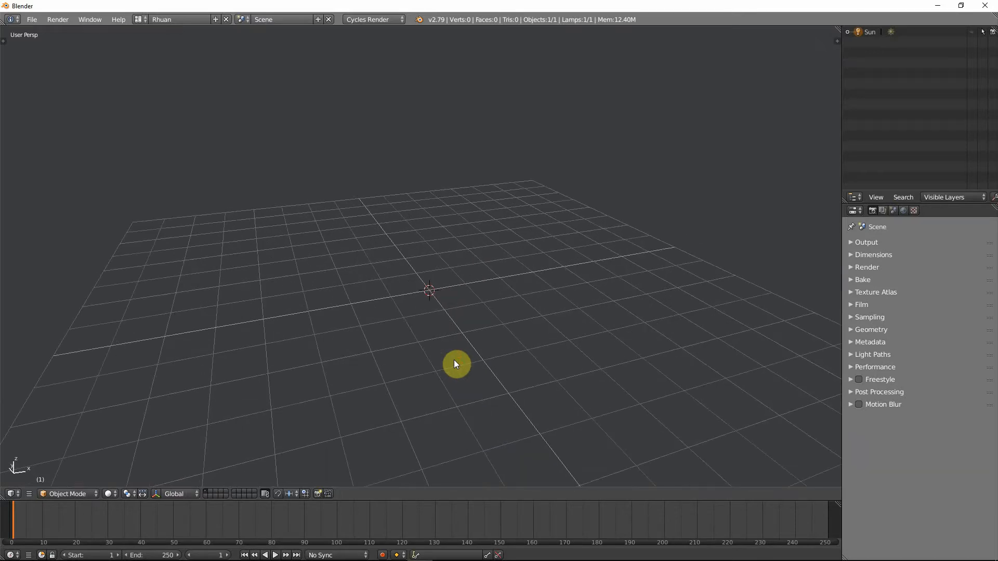
# Step: Add a cube mesh at the world origin while looking at the scene from the front
pyautogui.press('KP_1')
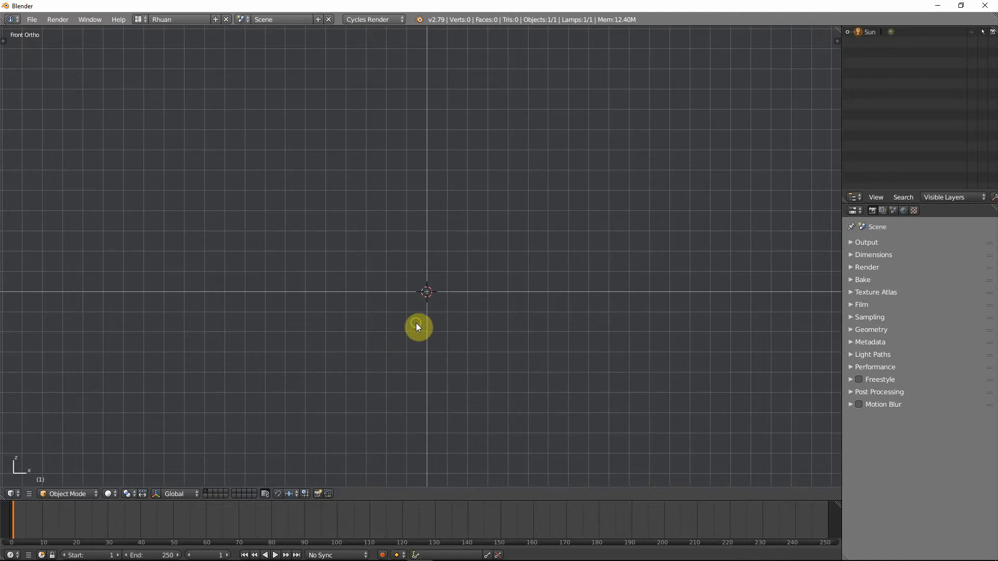
pyautogui.moveTo(416, 325); pyautogui.dragTo(435, 378, button='middle')
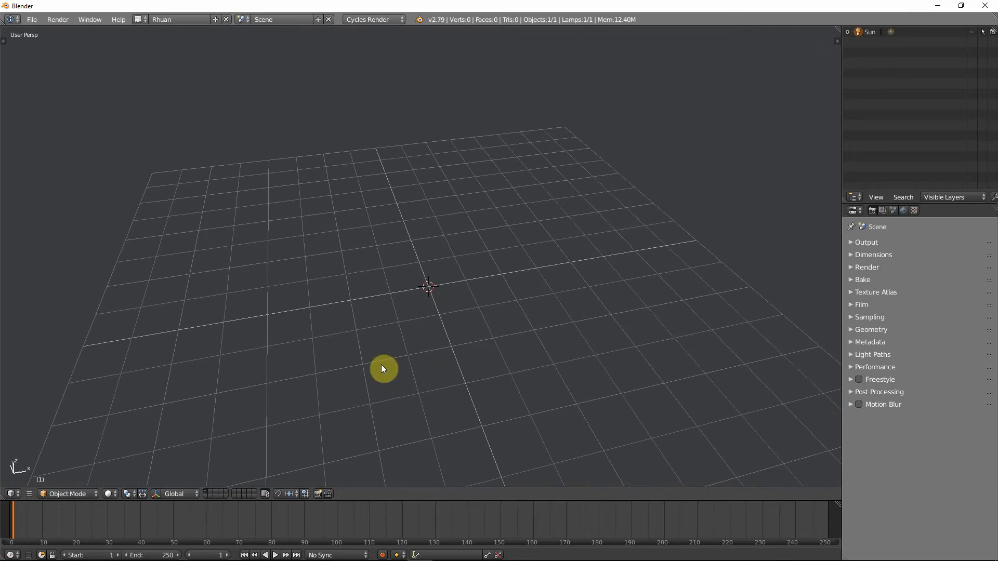
pyautogui.scroll(2, 381, 363)
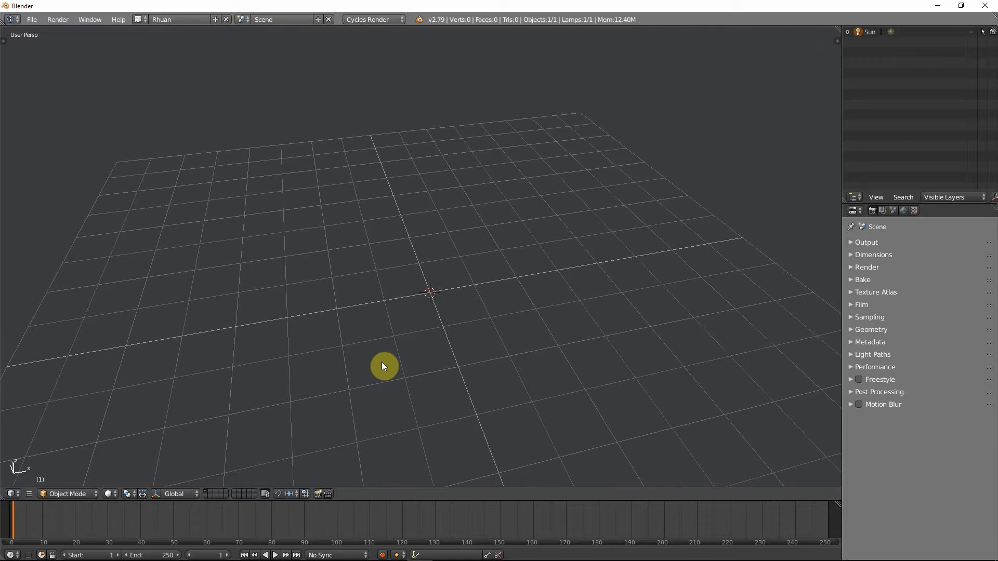
pyautogui.moveTo(383, 361); pyautogui.dragTo(372, 326, button='middle')
pyautogui.hotkey('shift', 'a')
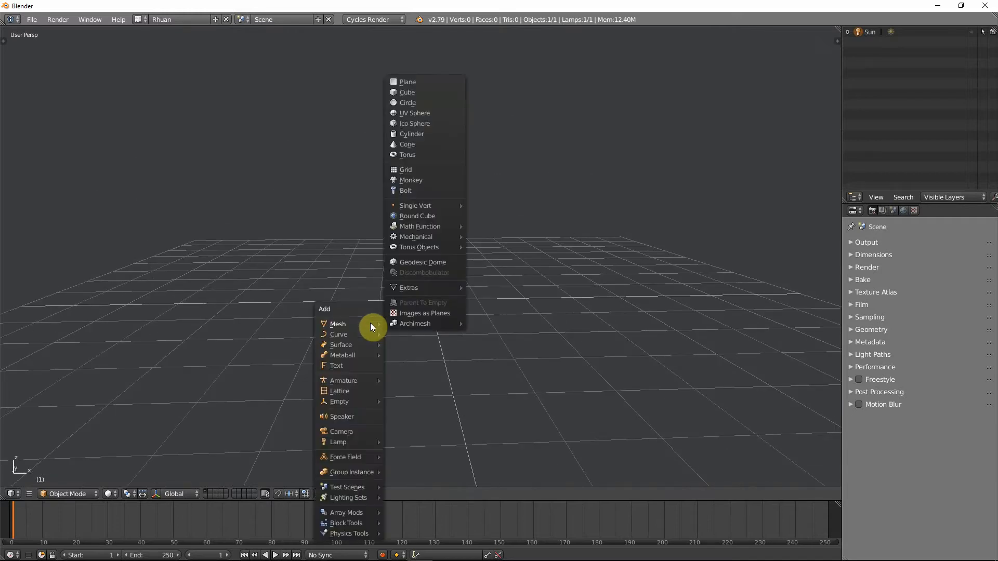
pyautogui.press('KP_1')
pyautogui.hotkey('shift', 'a')
pyautogui.moveTo(521, 341)
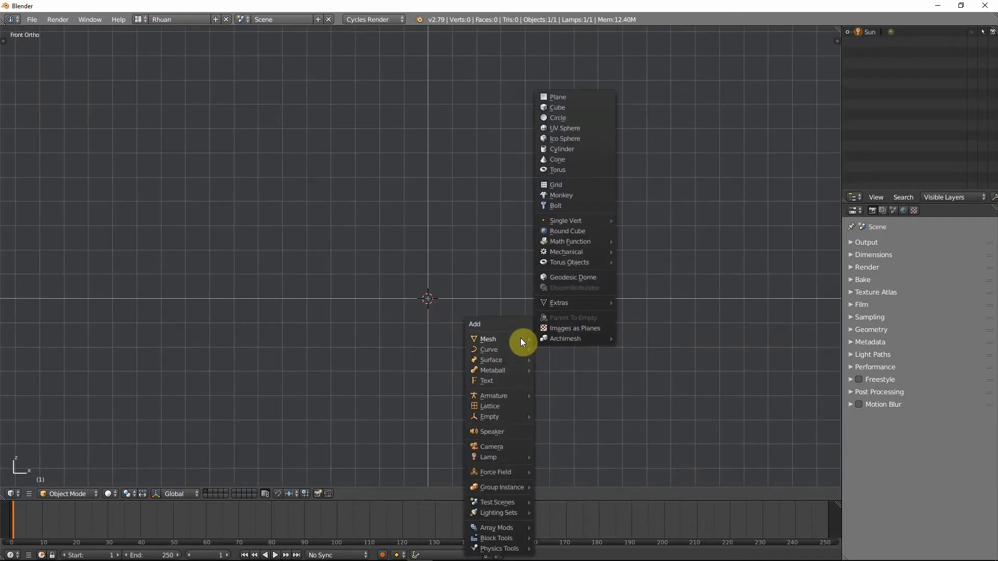
pyautogui.click(557, 108)
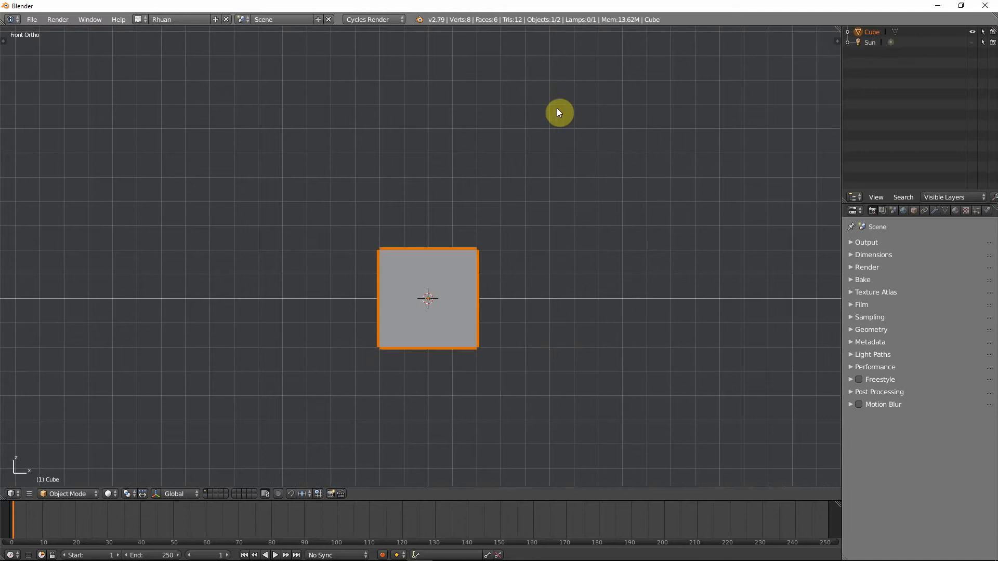
# Step: Move the cube 1 unit up along the Z axis so its base sits on the ground plane
pyautogui.scroll(-4, 507, 285)
pyautogui.scroll(2, 488, 291)
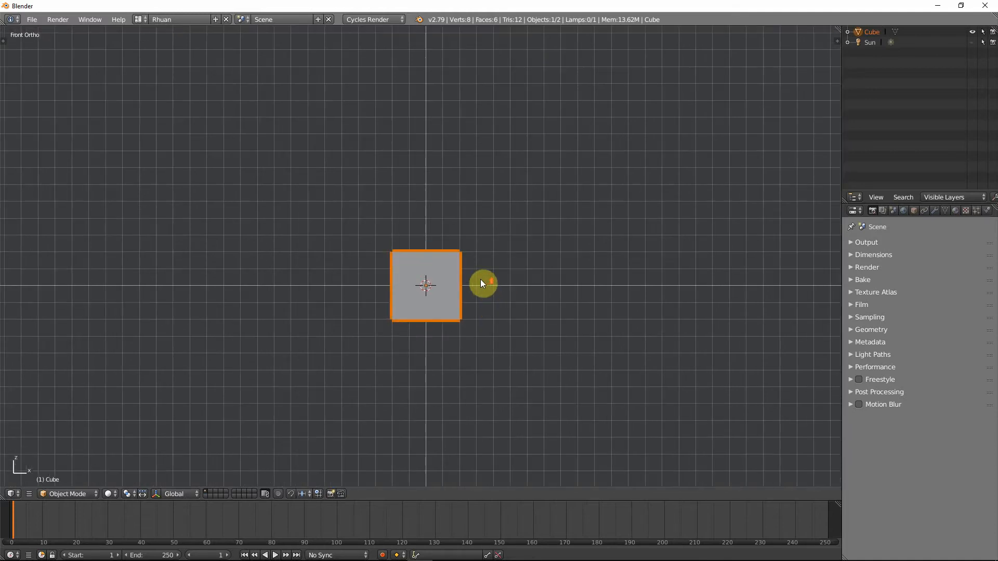
pyautogui.press('g')
pyautogui.press('z')
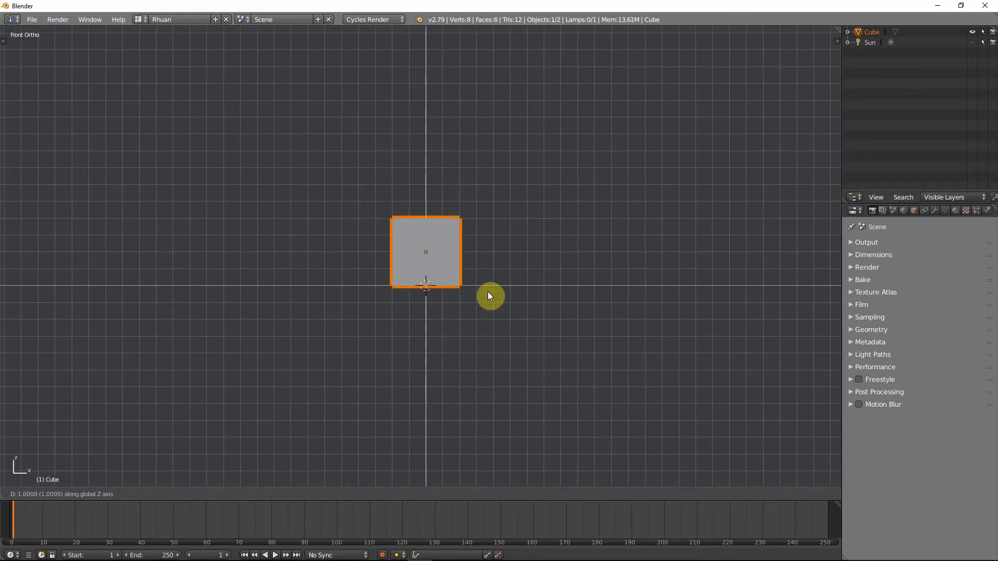
pyautogui.click(488, 292)
# Step: Edit the cube's mesh in front wireframe view with face selection and select only its negative-X side face
pyautogui.moveTo(469, 292); pyautogui.dragTo(438, 292, button='middle')
pyautogui.scroll(-4, 397, 303)
pyautogui.scroll(2, 359, 272)
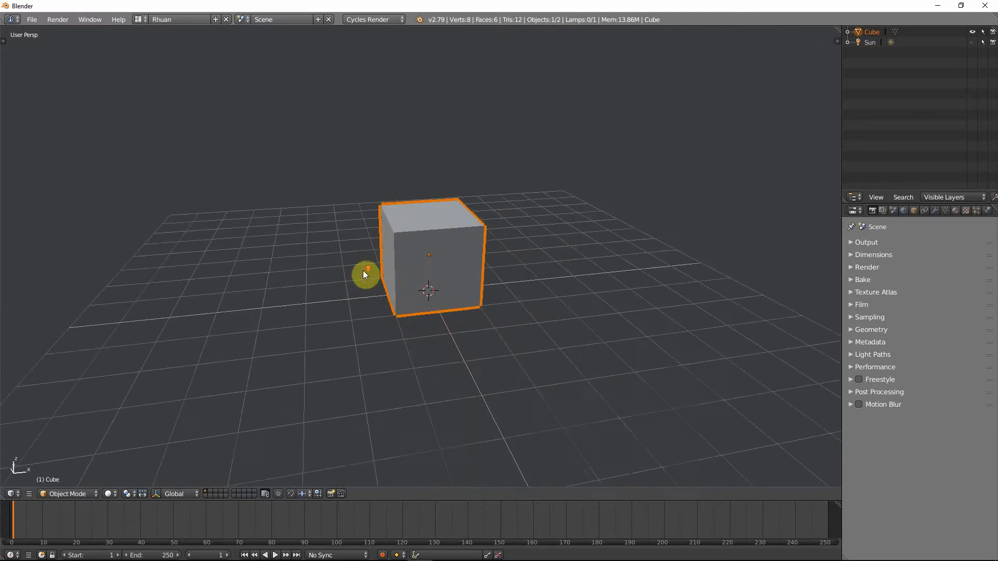
pyautogui.press('Tab')
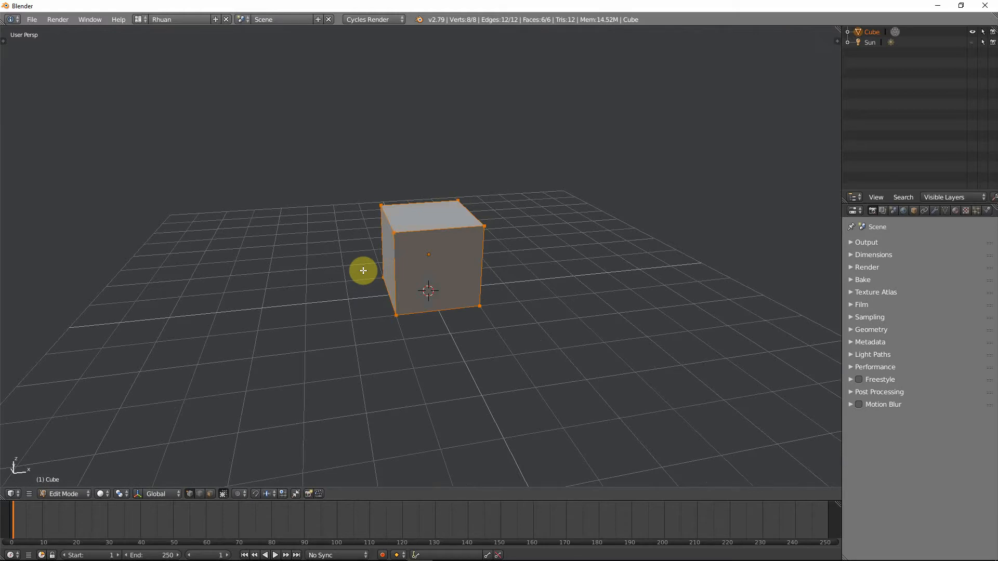
pyautogui.press('KP_1')
pyautogui.press('z')
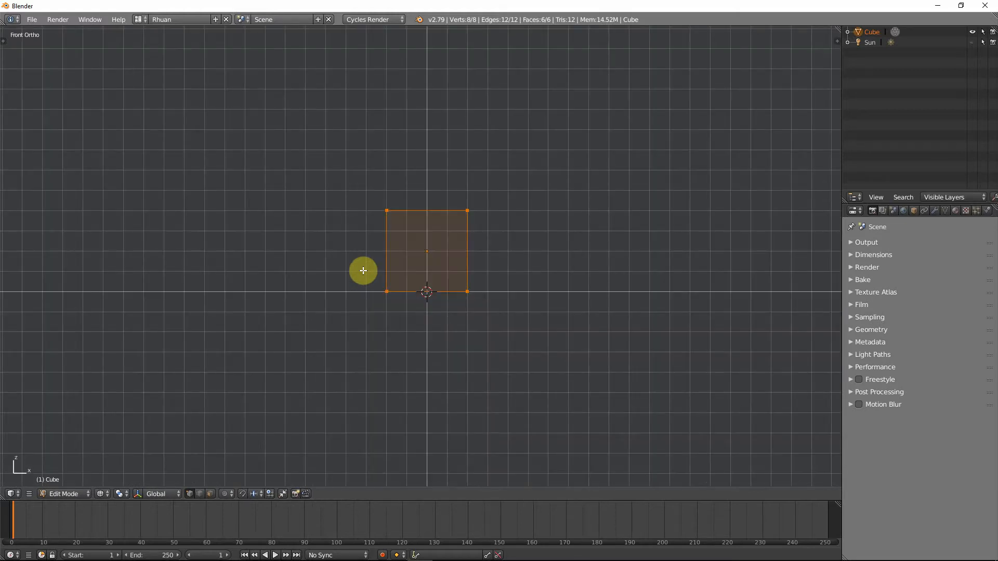
pyautogui.hotkey('ctrl', 'Tab')
pyautogui.click(332, 288)
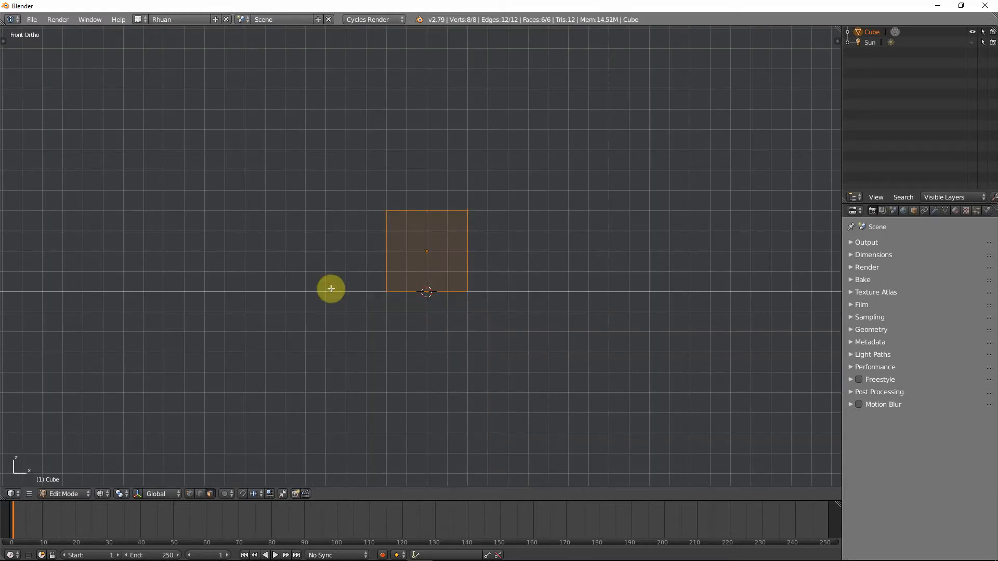
pyautogui.rightClick(386, 251)
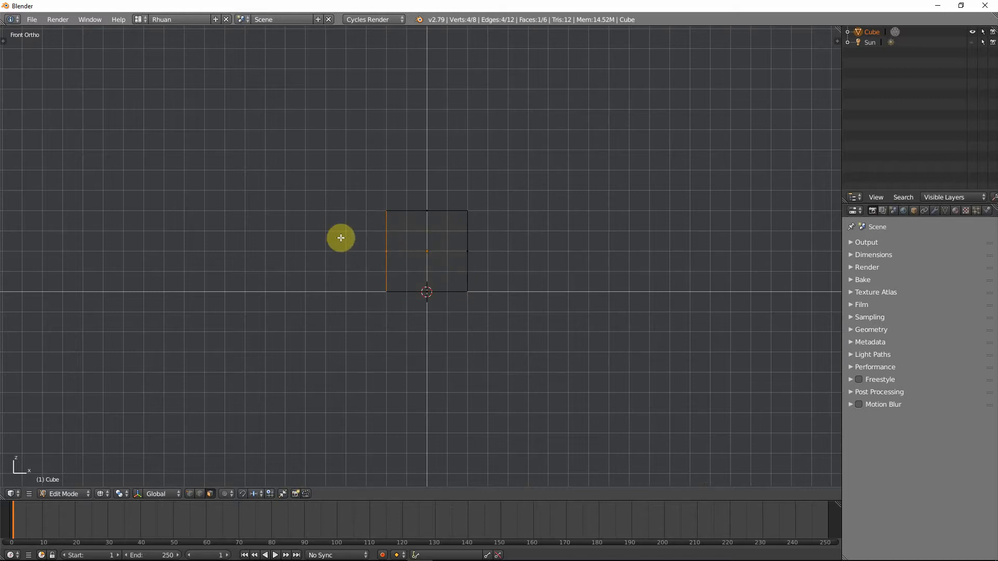
# Step: Extrude the cube's negative-X face outward about 2 units and scale the new end face down to about two thirds
pyautogui.press('e')
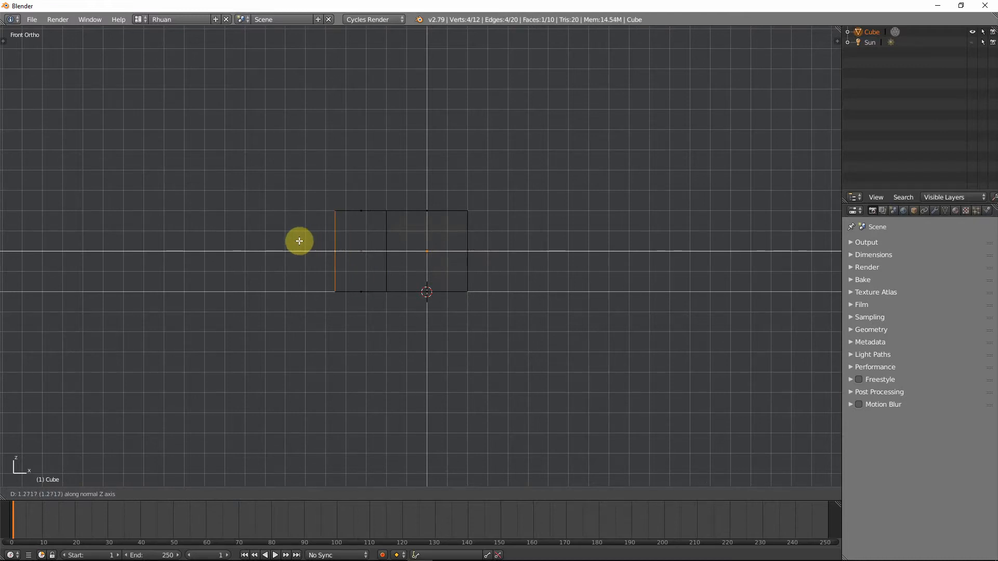
pyautogui.click(270, 241)
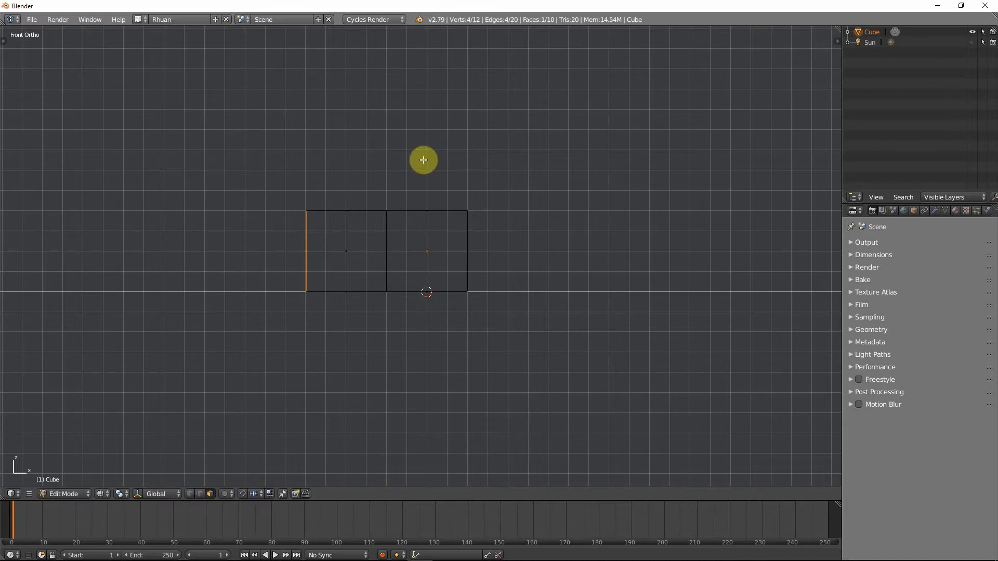
pyautogui.press('s')
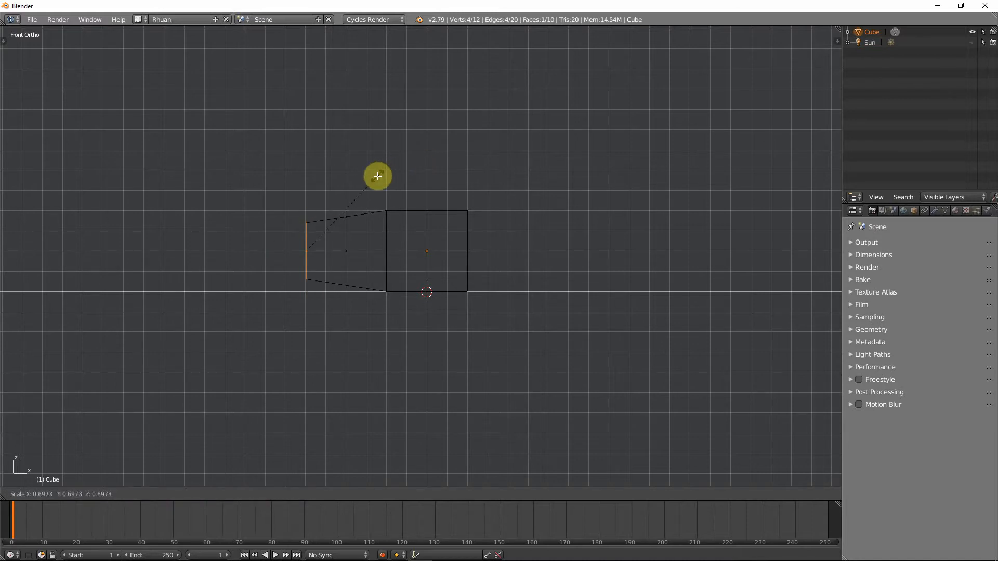
pyautogui.click(372, 178)
# Step: Extrude the narrowed end face about 1.6 units outward and scale it up about 1.5 times, matching the cube's height
pyautogui.press('e')
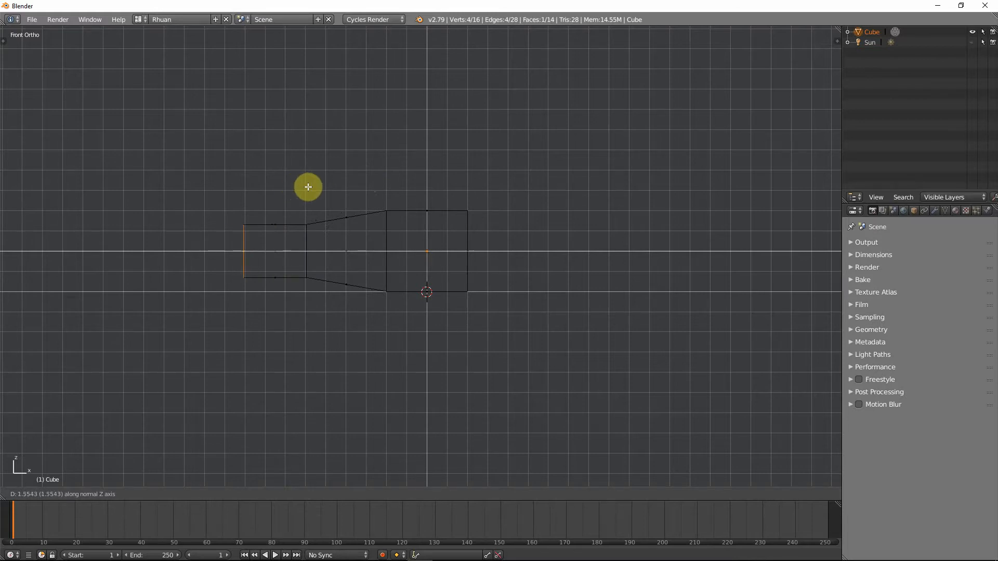
pyautogui.click(312, 187)
pyautogui.press('s')
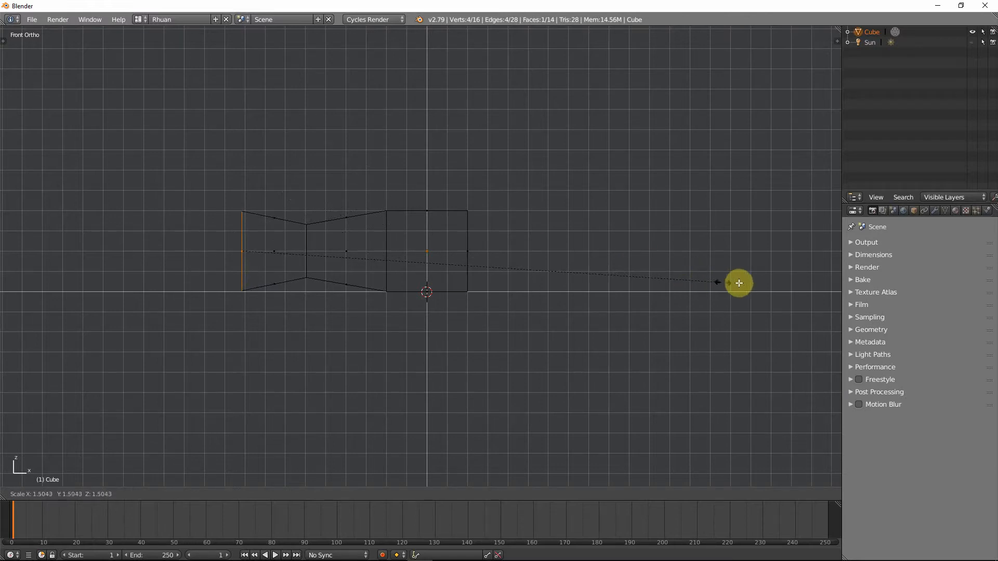
pyautogui.click(810, 294)
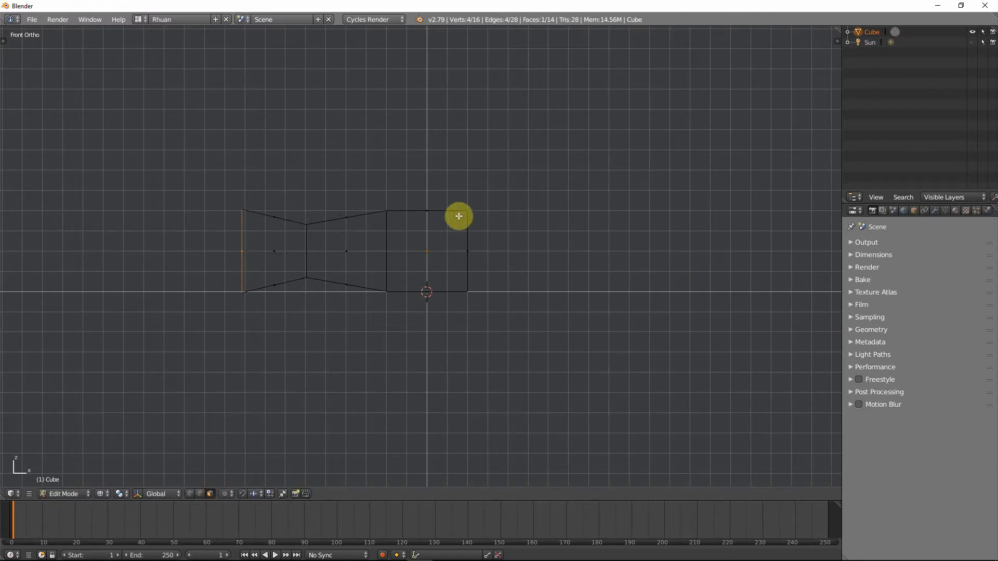
pyautogui.keyDown('shift'); pyautogui.moveTo(355, 241); pyautogui.dragTo(421, 256, button='middle'); pyautogui.keyUp('shift')
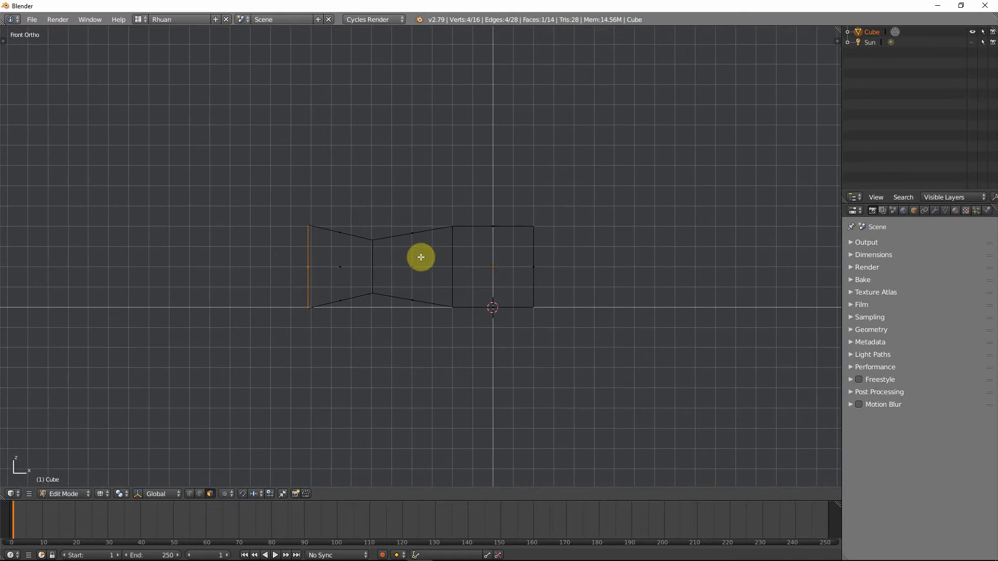
# Step: Extrude a third segment about 2 units from the end face and scale its end to about 0.79
pyautogui.press('e')
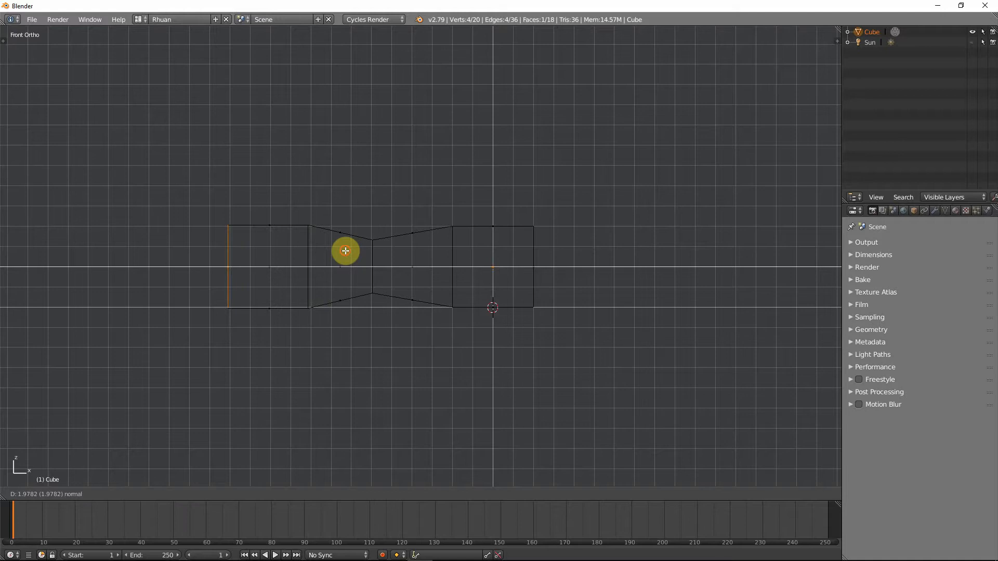
pyautogui.click(346, 251)
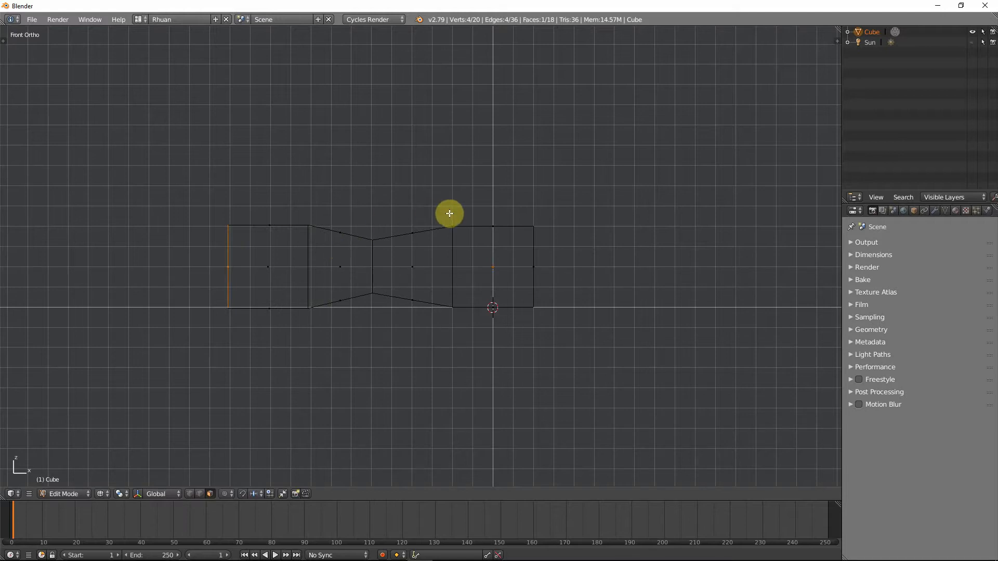
pyautogui.press('s')
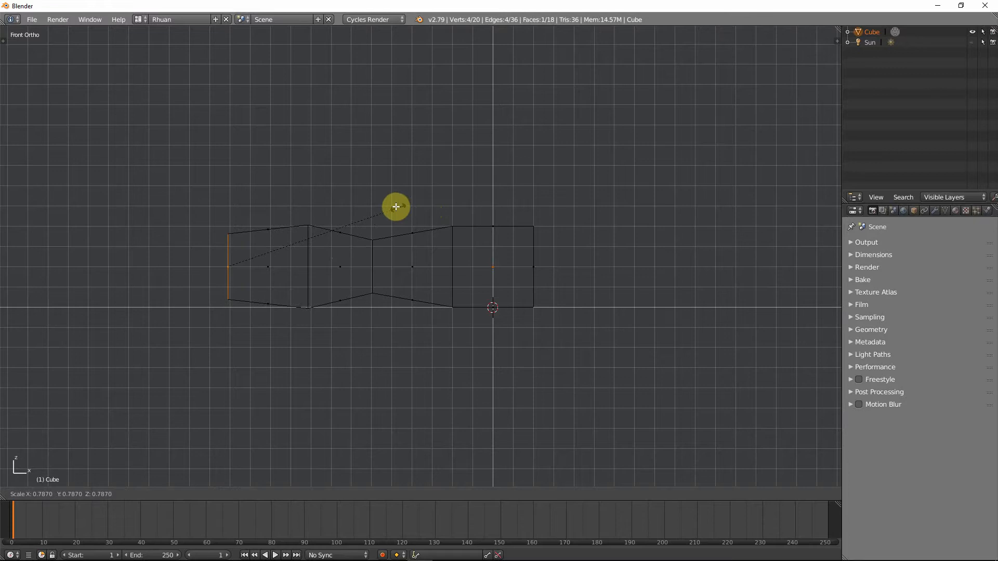
pyautogui.click(396, 208)
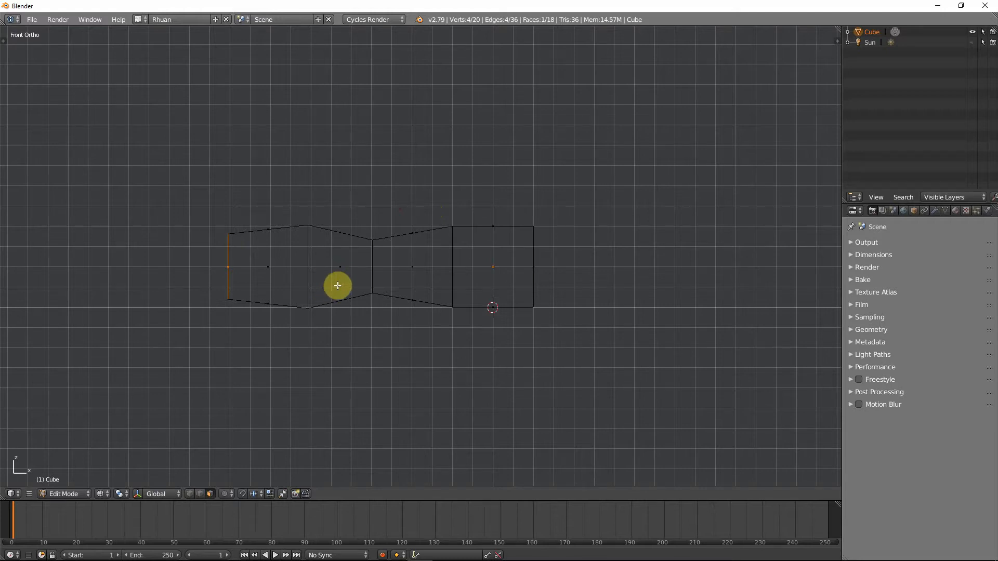
# Step: Extrude a fourth segment about 2 units long and scale its end face up about 1.4 times
pyautogui.press('e')
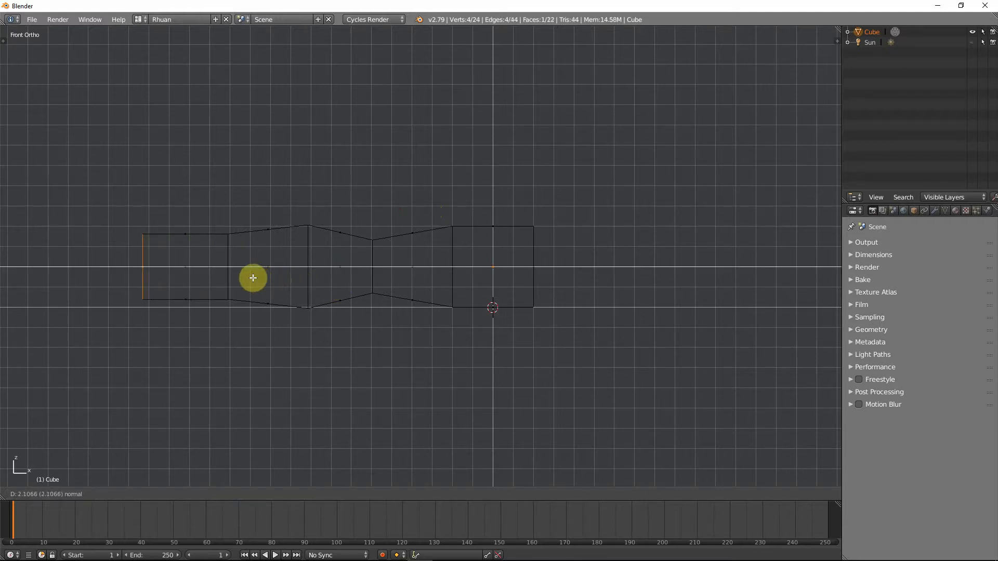
pyautogui.click(256, 279)
pyautogui.press('s')
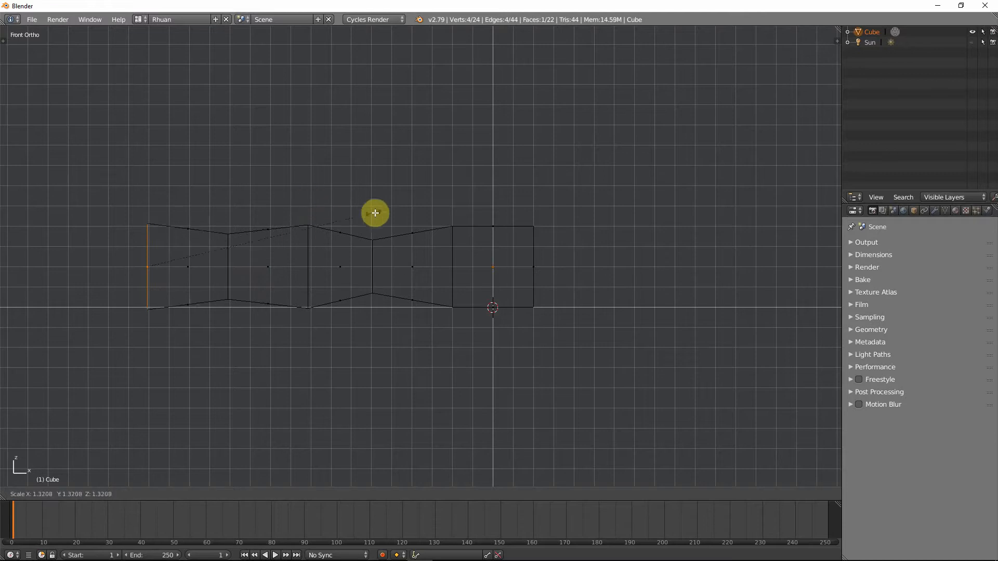
# Step: Tilt the fourth segment's end face about 47 degrees with its upper edge toward the body, and raise it about 1.2 units
pyautogui.press('r')
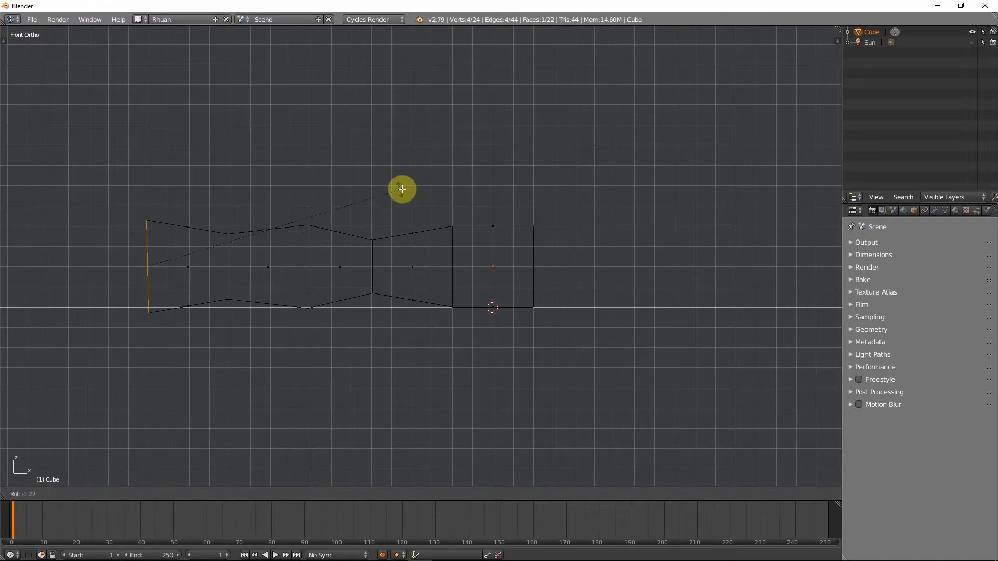
pyautogui.click(379, 317)
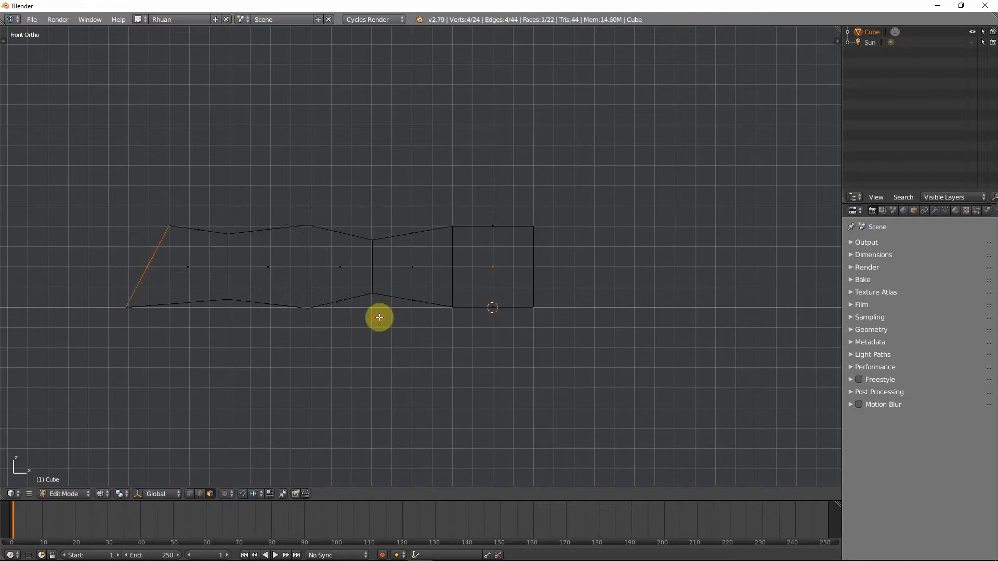
pyautogui.press('g')
pyautogui.click(372, 297)
pyautogui.press('r')
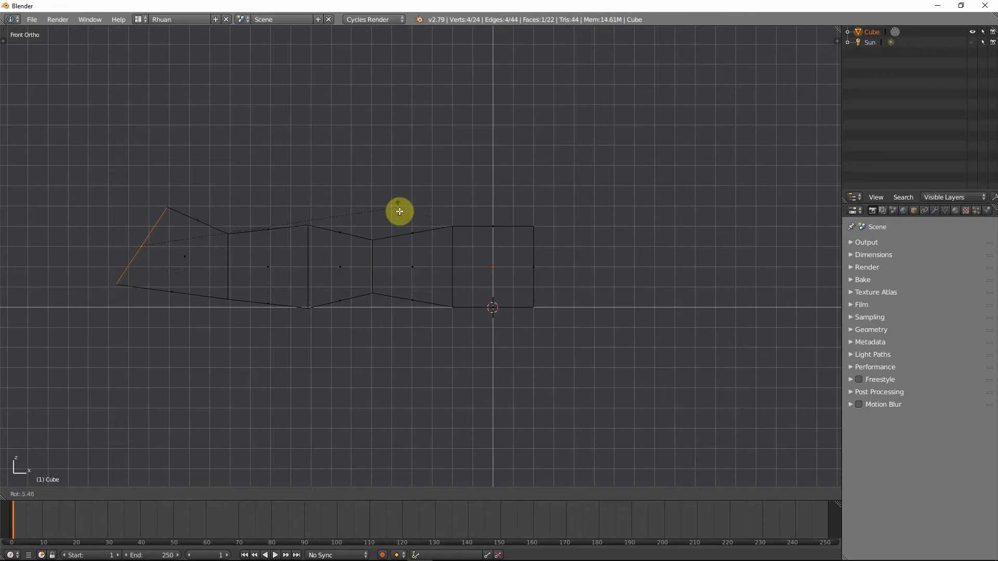
pyautogui.click(399, 216)
pyautogui.press('g')
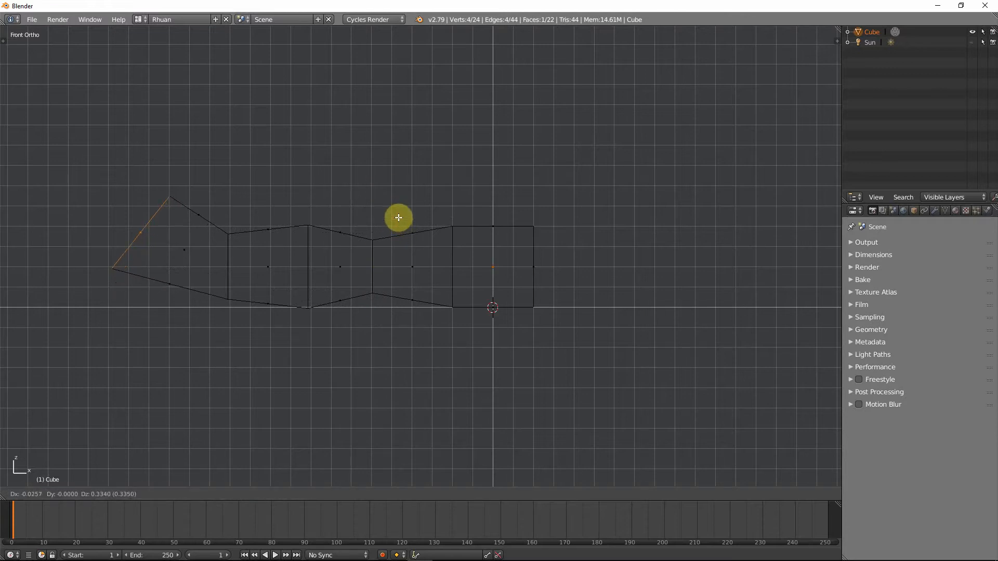
pyautogui.click(397, 214)
pyautogui.press('r')
pyautogui.click(424, 232)
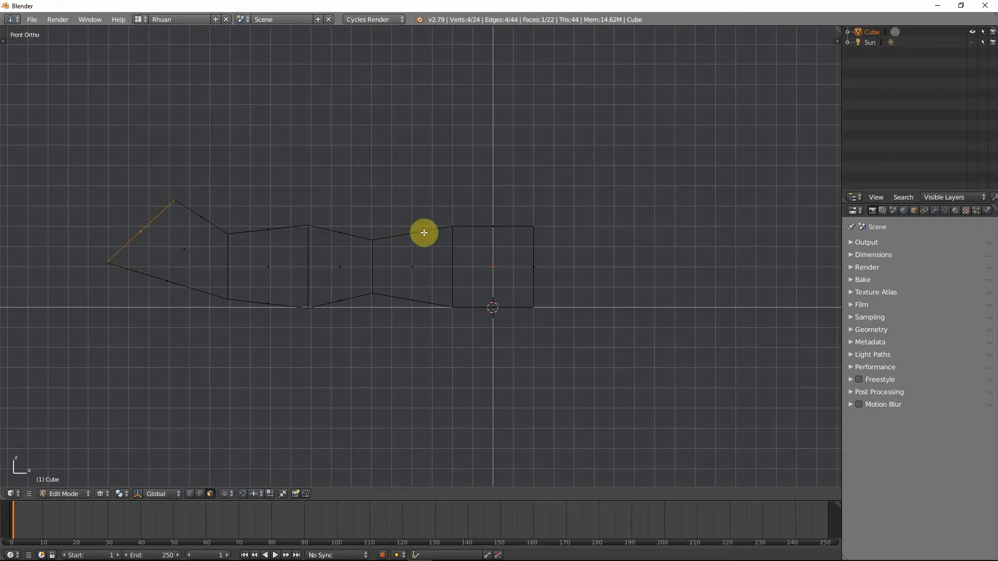
pyautogui.press('g')
pyautogui.click(423, 221)
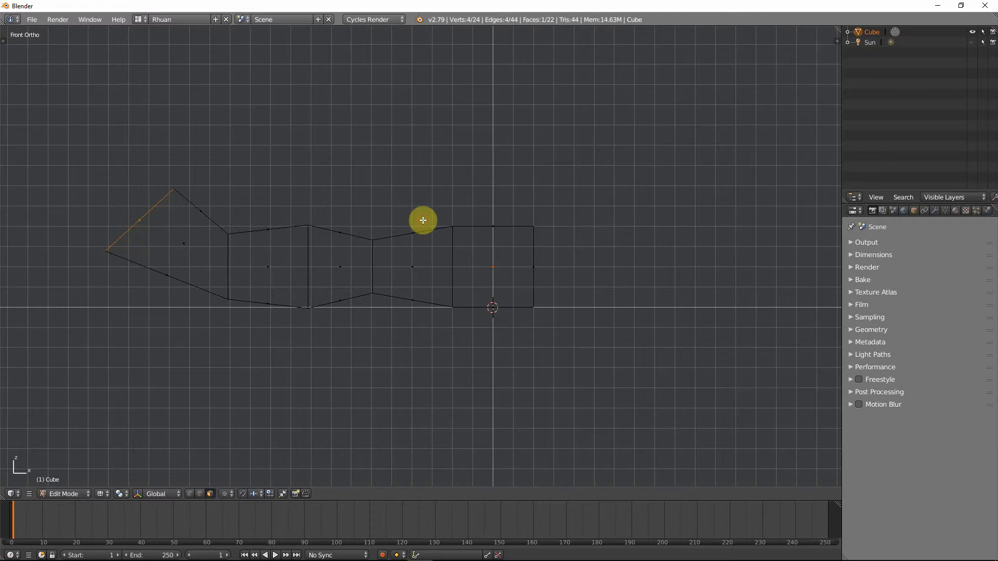
# Step: Rotate the tilted end face about 7 degrees further in the same direction and scale it up about 1.15 times
pyautogui.press('r')
pyautogui.click(404, 196)
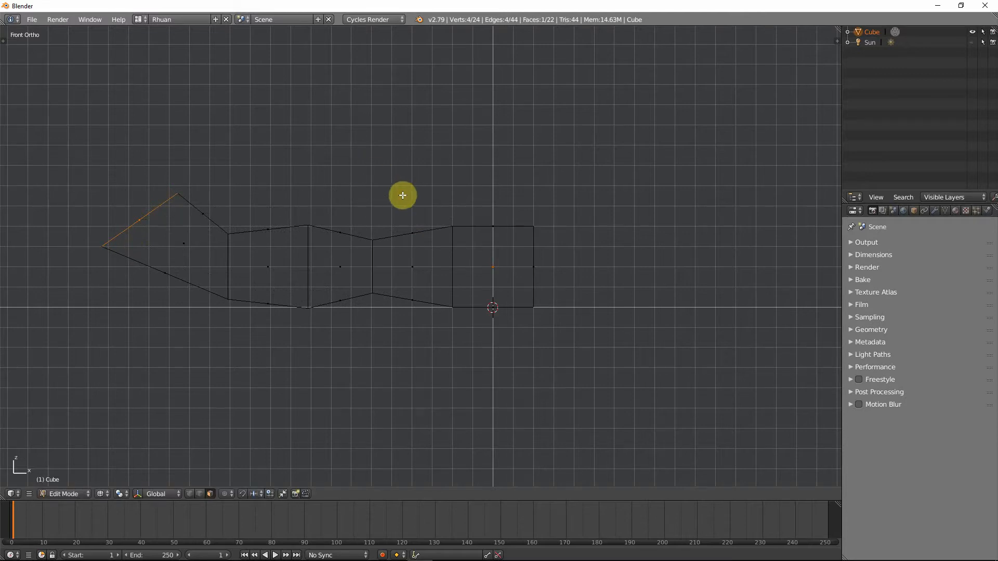
pyautogui.press('s')
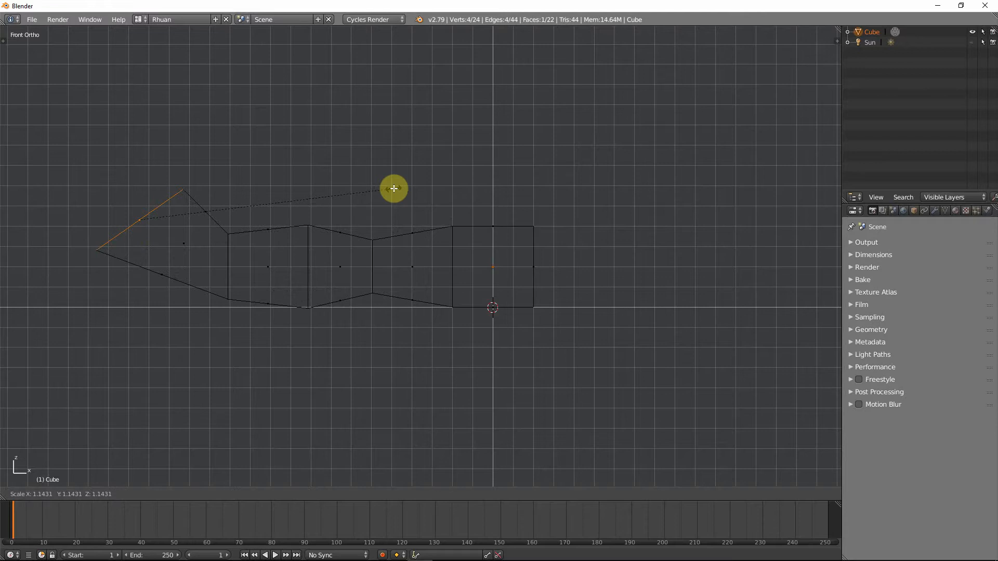
pyautogui.click(398, 186)
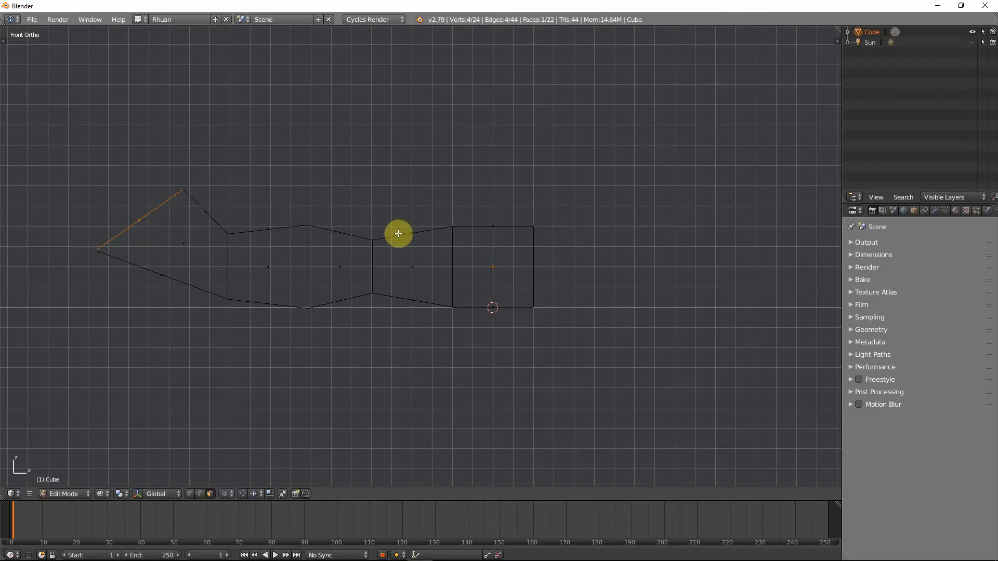
# Step: Scale the cube's free end face to about half size and move it about 1.1 units along X toward the body
pyautogui.keyDown('shift'); pyautogui.moveTo(525, 263); pyautogui.dragTo(455, 273, button='middle'); pyautogui.keyUp('shift')
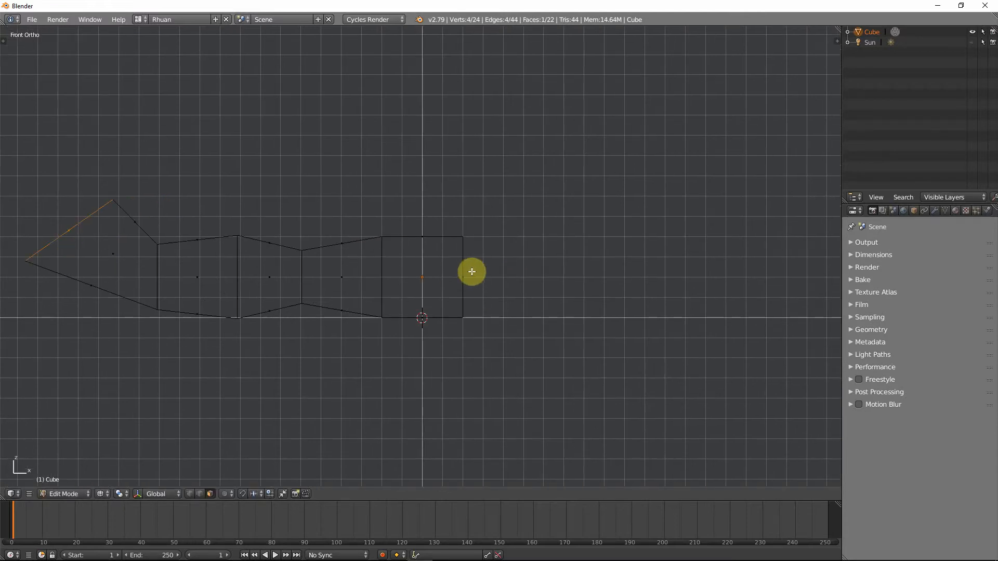
pyautogui.rightClick(464, 275)
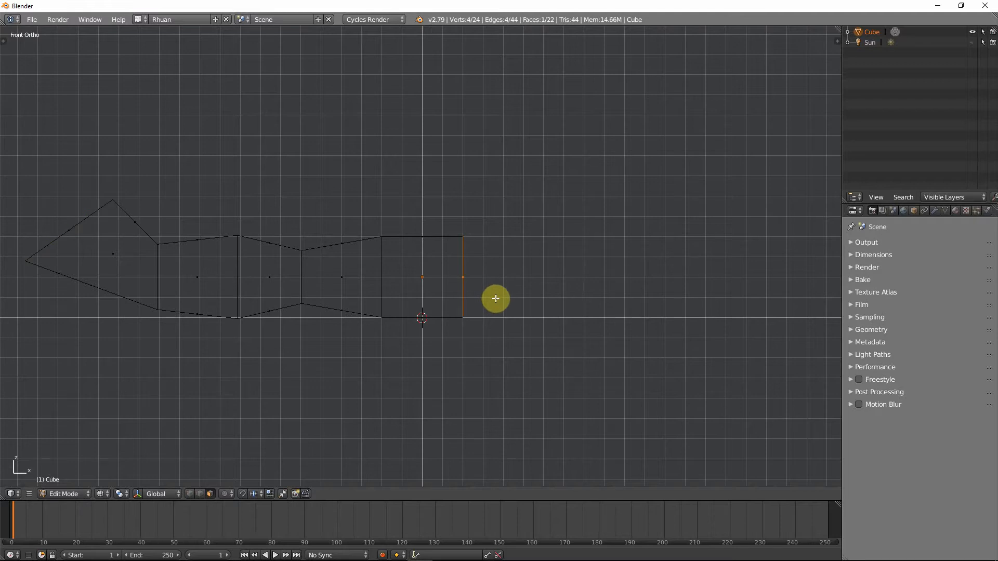
pyautogui.press('s')
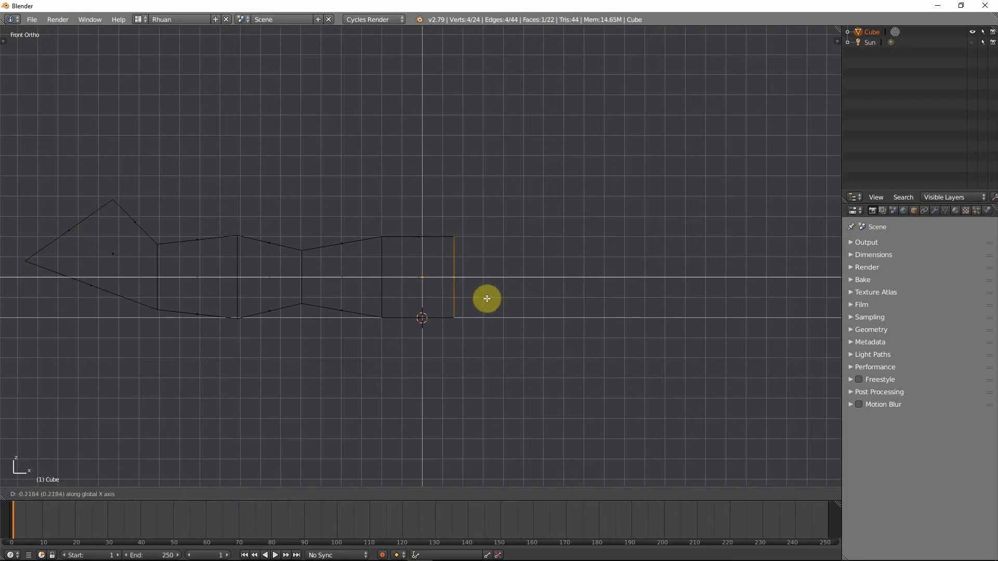
pyautogui.click(517, 285)
pyautogui.press('g')
pyautogui.press('x')
pyautogui.click(495, 284)
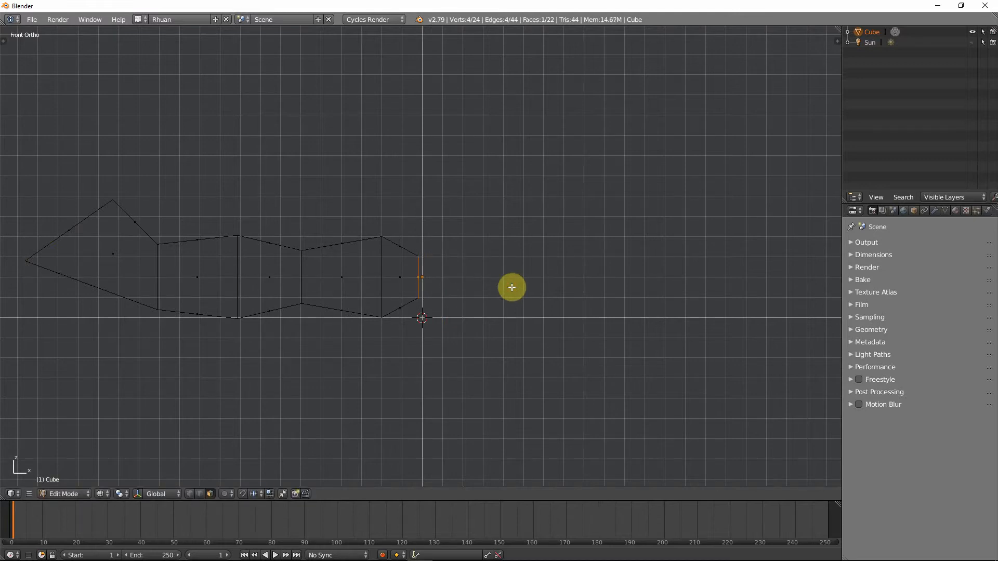
# Step: In top view with edge selection, move the edge loop between the second and third segments about 0.2 units toward +Y
pyautogui.scroll(-5, 479, 286)
pyautogui.scroll(3, 296, 269)
pyautogui.moveTo(297, 269); pyautogui.dragTo(323, 354, button='middle')
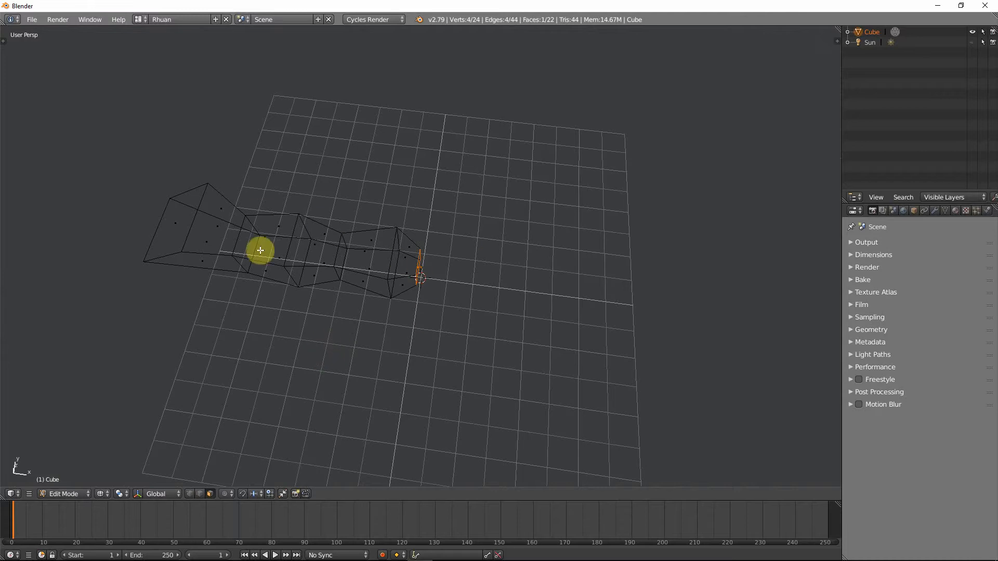
pyautogui.press('KP_1')
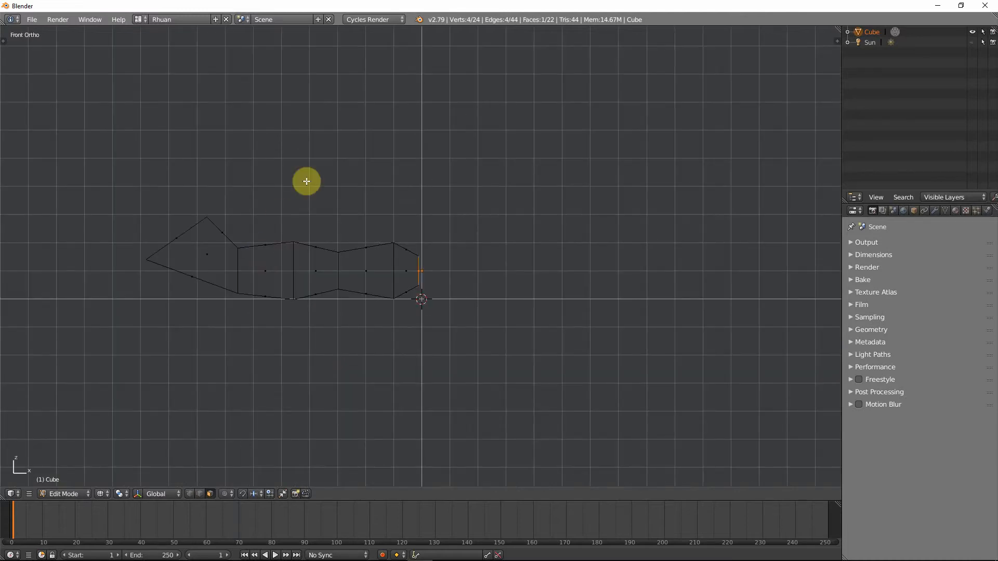
pyautogui.press('KP_7')
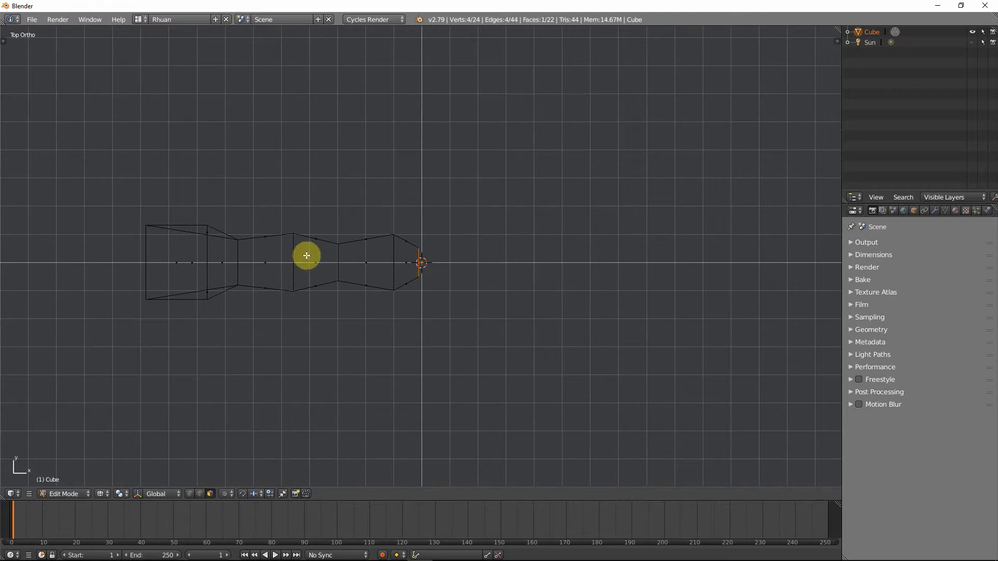
pyautogui.hotkey('ctrl', 'Tab')
pyautogui.click(272, 245)
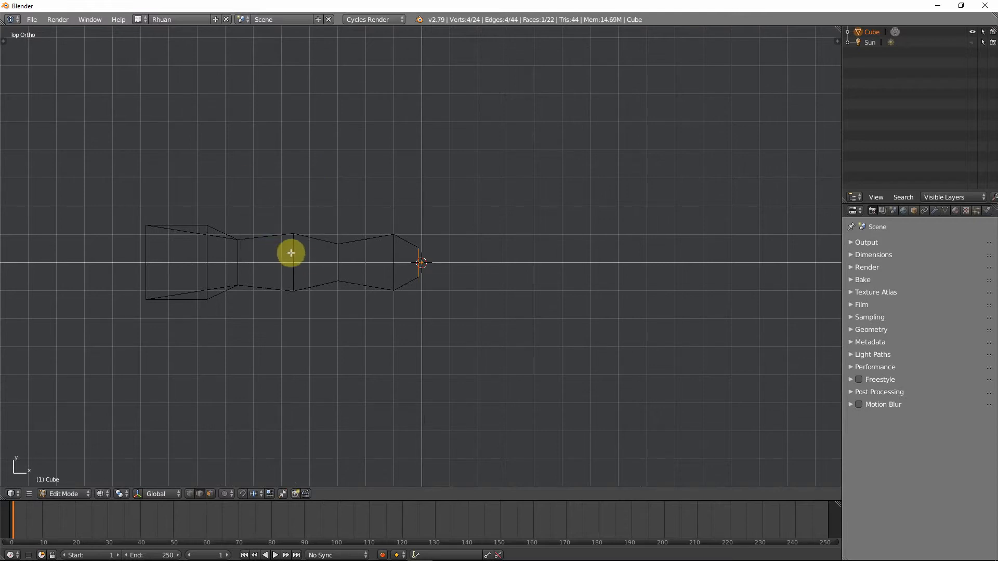
pyautogui.rightClick(291, 253)
pyautogui.press('g')
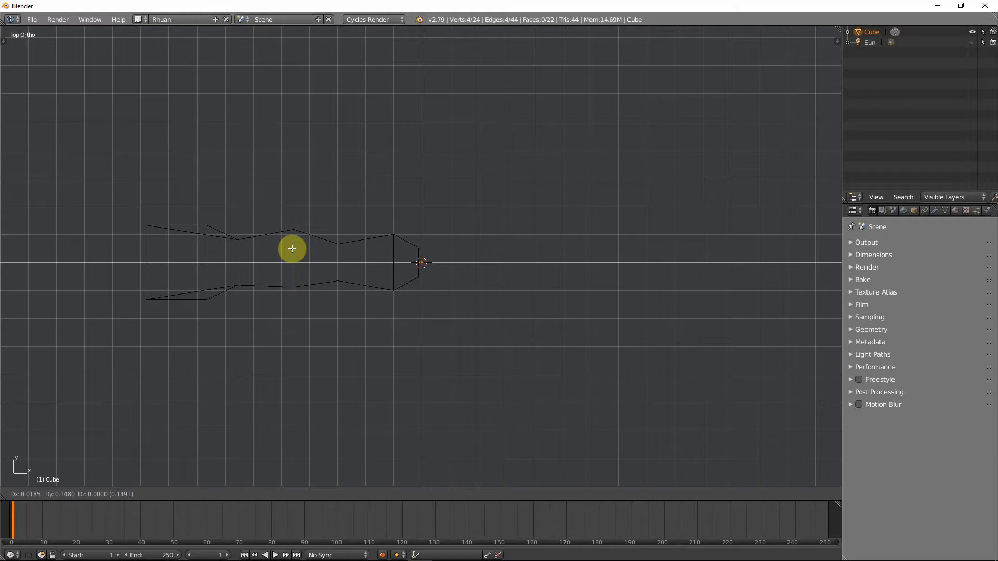
pyautogui.click(293, 247)
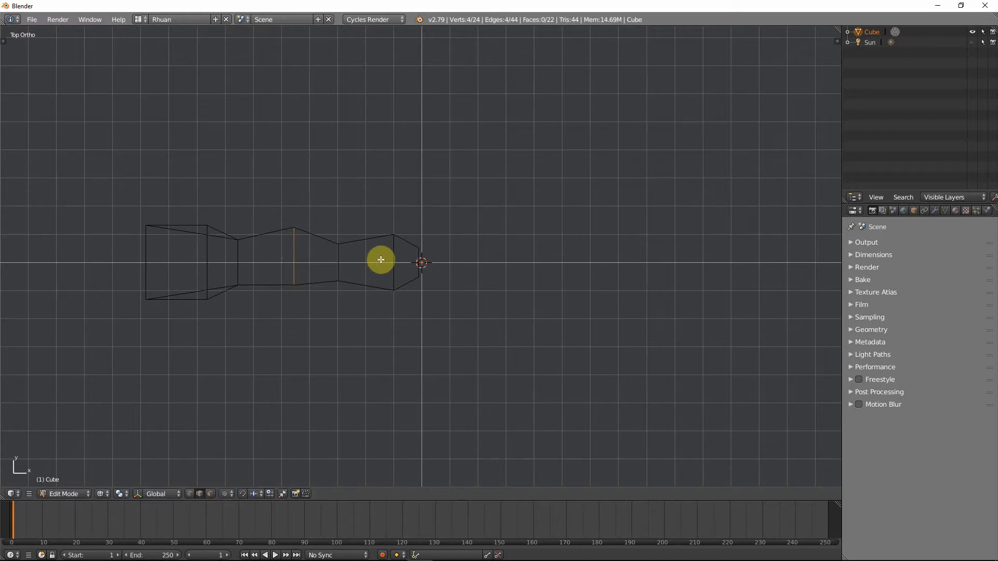
# Step: Move the edge loop between the first and second segments about 0.3 units toward −Y
pyautogui.rightClick(339, 257)
pyautogui.moveTo(340, 259); pyautogui.dragTo(338, 264, button='middle')
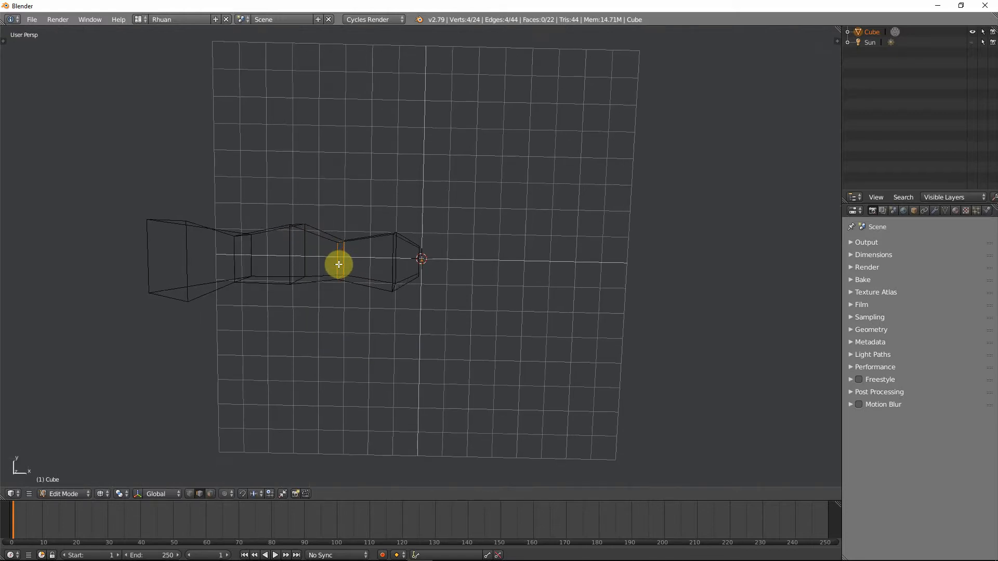
pyautogui.press('KP_7')
pyautogui.press('g')
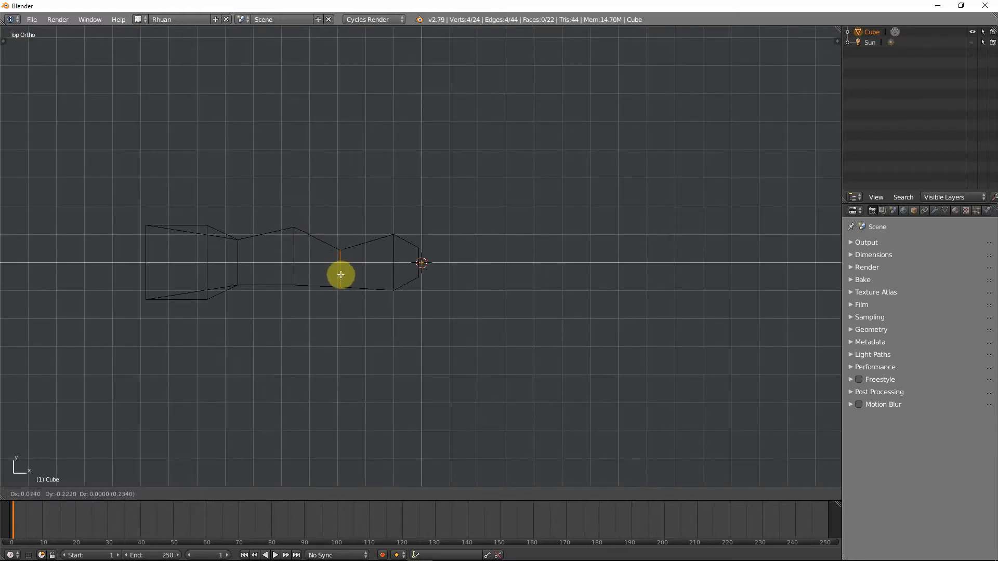
pyautogui.press('y')
pyautogui.click(343, 273)
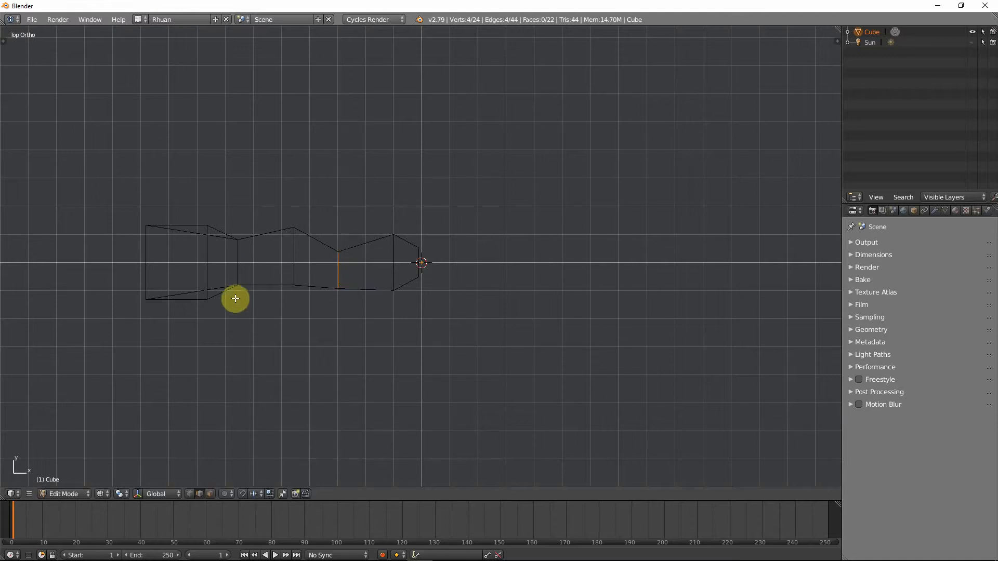
# Step: Move the edge loop between the third and fourth segments about 0.6 units toward −Y
pyautogui.rightClick(241, 262)
pyautogui.press('g')
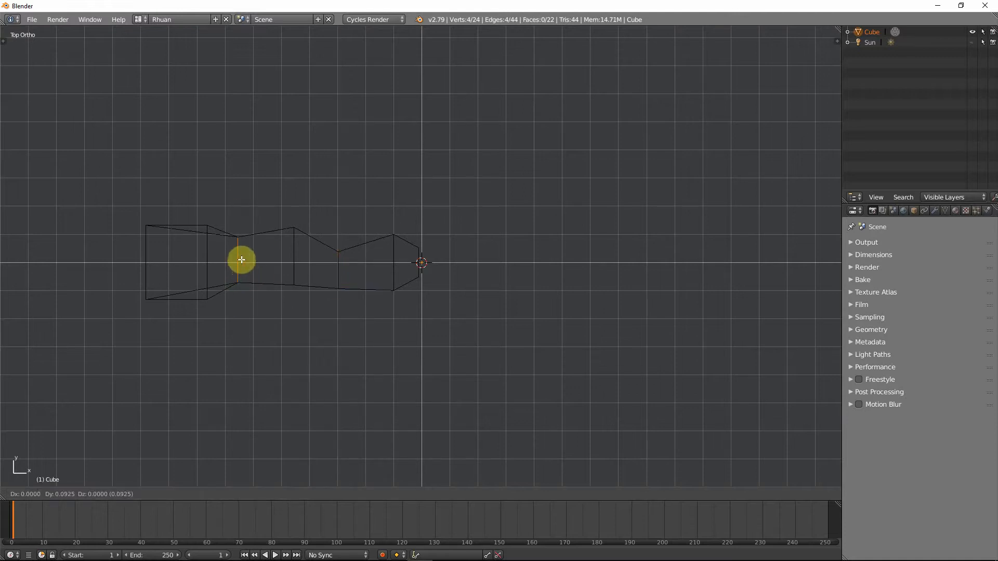
pyautogui.press('y')
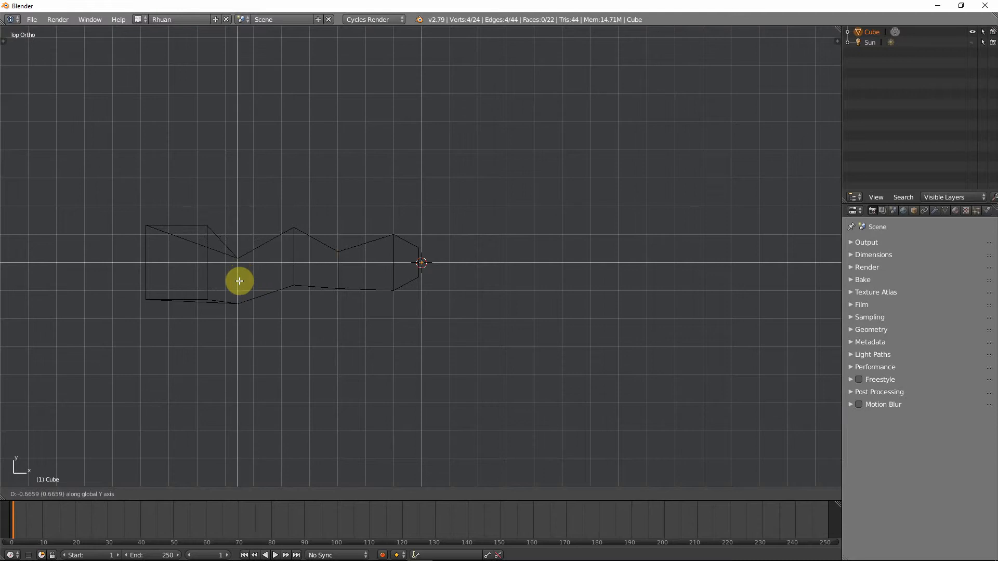
pyautogui.click(239, 279)
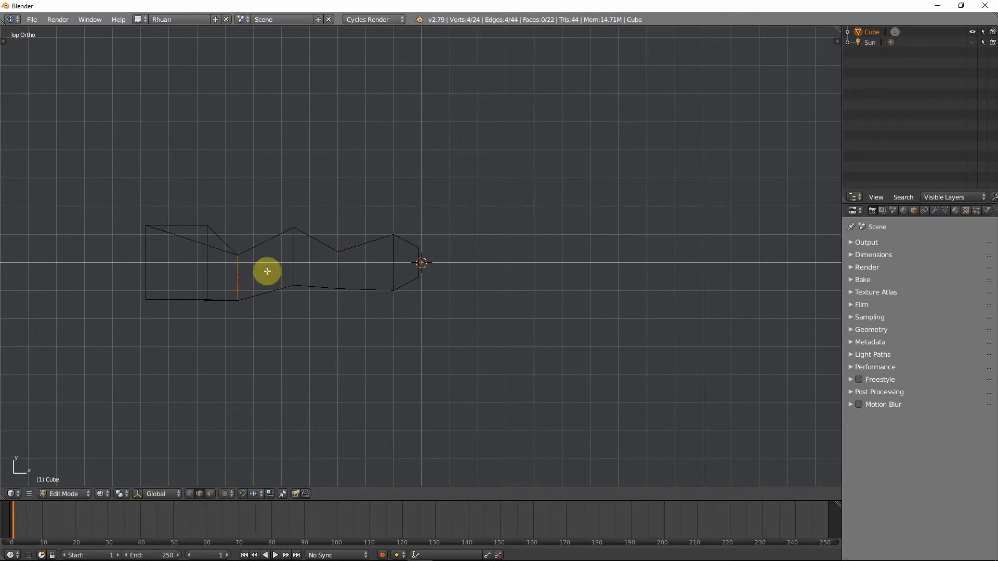
# Step: Move the edge loop between the second and third segments about 0.2 units toward −Y
pyautogui.rightClick(298, 261)
pyautogui.press('g')
pyautogui.press('y')
pyautogui.click(293, 268)
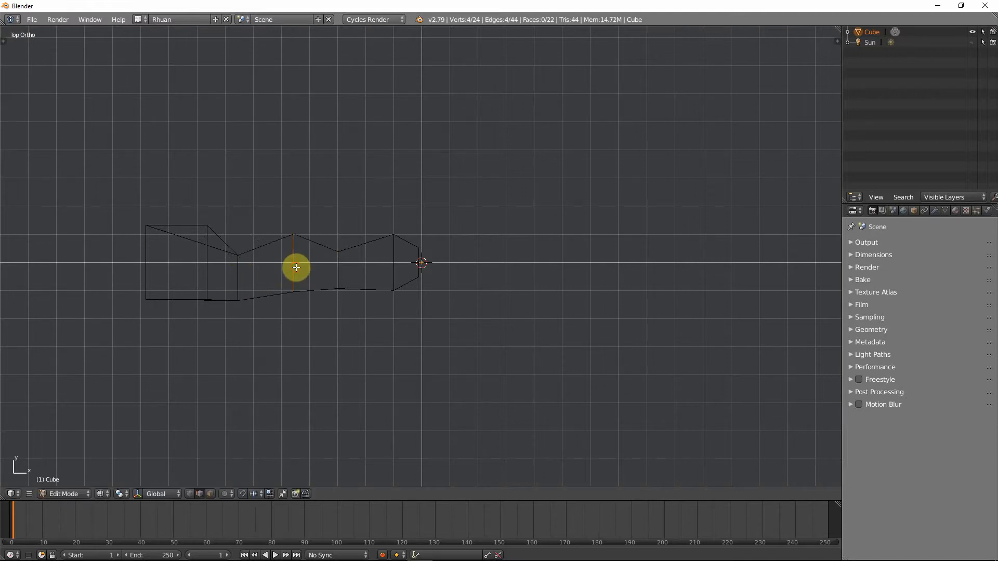
# Step: Select all four edges of the narrowed end face and move them about 0.2 units toward −Y and 0.2 units toward −X
pyautogui.rightClick(418, 261)
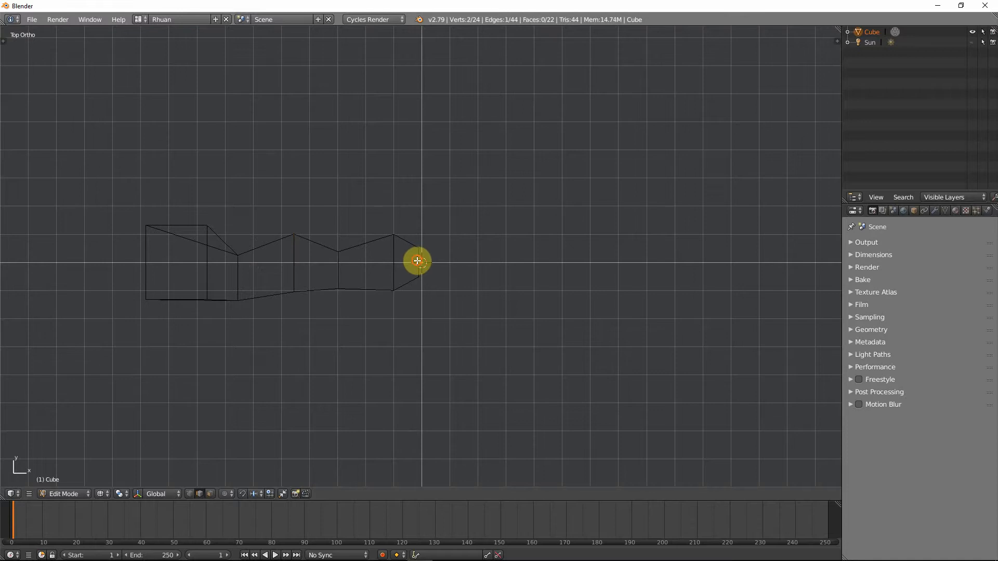
pyautogui.moveTo(446, 242)
pyautogui.keyDown('ctrl'); pyautogui.mouseDown()
pyautogui.moveTo(407, 246)
pyautogui.moveTo(475, 294)
pyautogui.mouseUp(); pyautogui.keyUp('ctrl')
pyautogui.press('z')
pyautogui.press('z')
pyautogui.moveTo(465, 285)
pyautogui.mouseDown(button='middle')
pyautogui.moveTo(390, 245)
pyautogui.moveTo(442, 275)
pyautogui.mouseUp(button='middle')
pyautogui.press('z')
pyautogui.press('KP_7')
pyautogui.press('z')
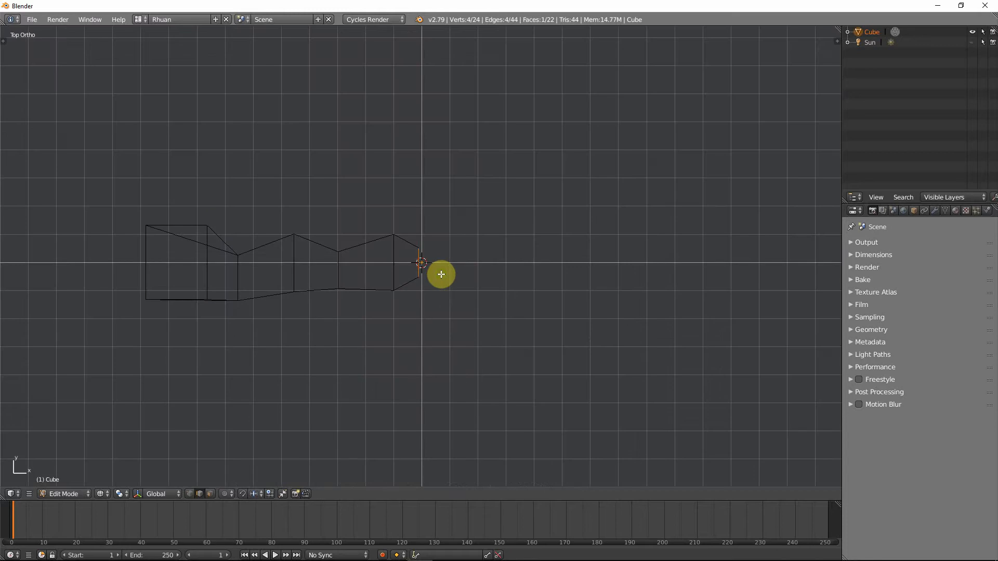
pyautogui.press('g')
pyautogui.press('y')
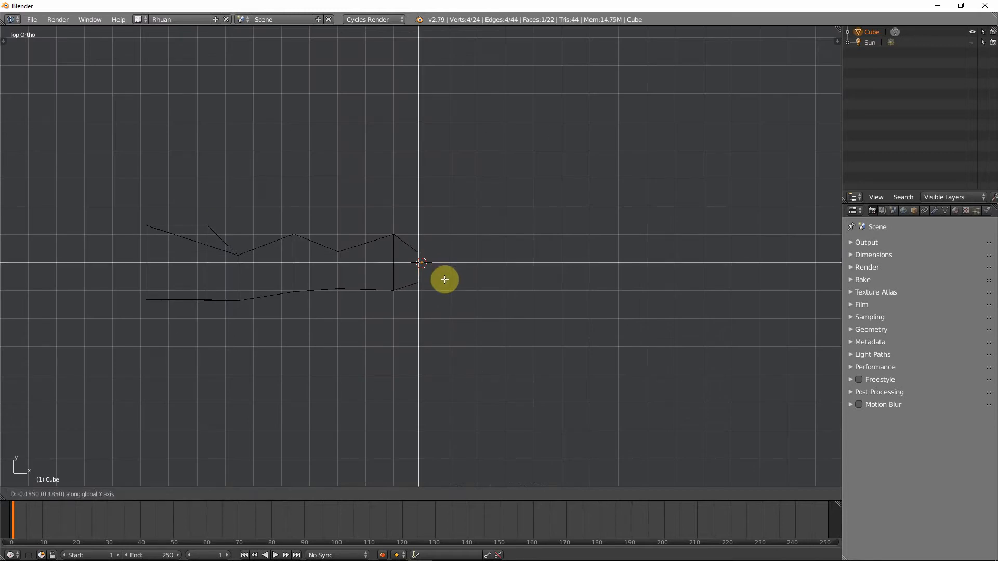
pyautogui.click(445, 280)
pyautogui.press('g')
pyautogui.moveTo(444, 280); pyautogui.dragTo(439, 280, button='middle')
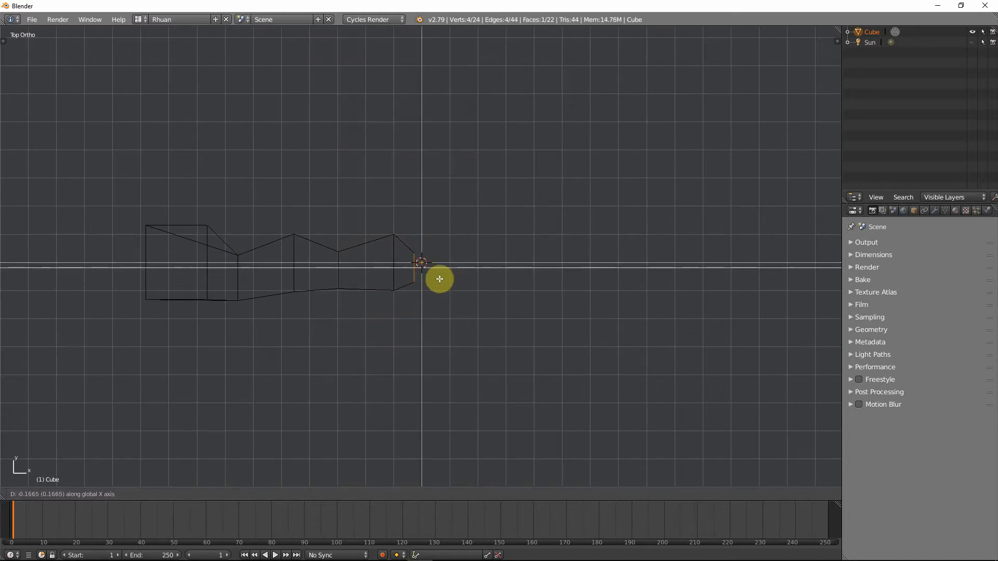
pyautogui.click(439, 279)
# Step: Show the mesh in solid shading and add a Subdivision Surface modifier with the view subdivisions set to 2
pyautogui.moveTo(428, 329); pyautogui.dragTo(442, 224, button='middle')
pyautogui.press('z')
pyautogui.scroll(-2, 441, 224)
pyautogui.moveTo(372, 334); pyautogui.dragTo(443, 329, button='middle')
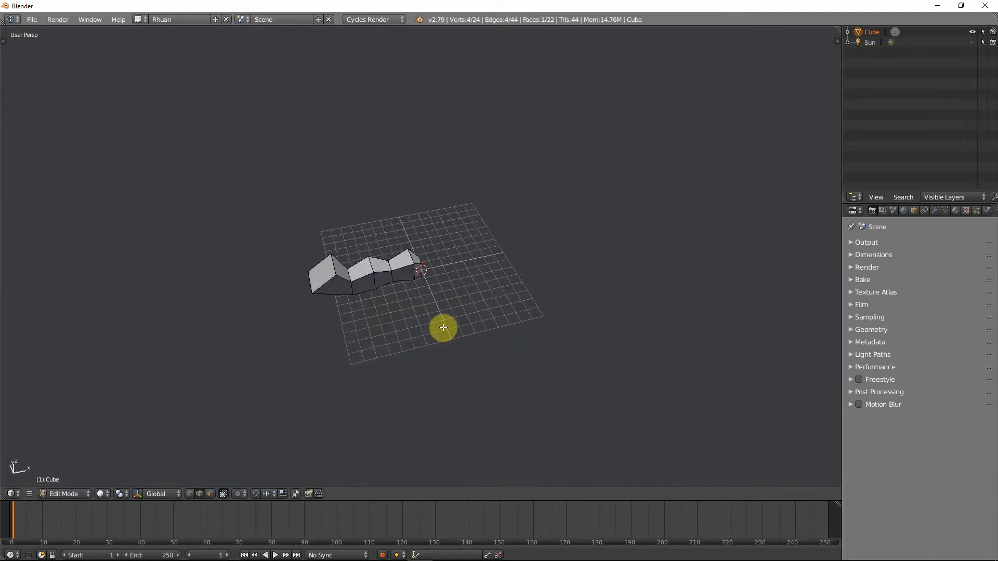
pyautogui.scroll(2, 318, 313)
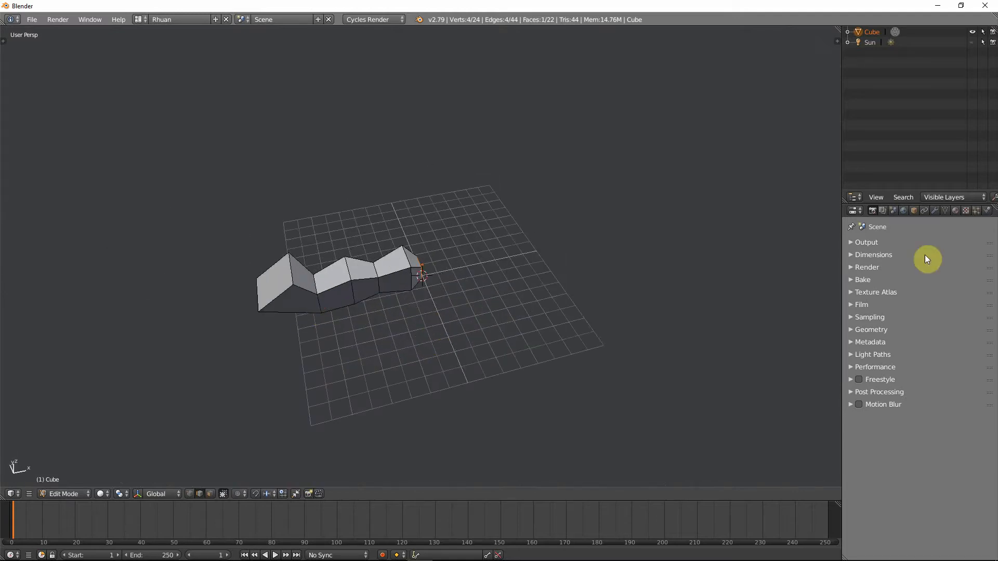
pyautogui.click(939, 210)
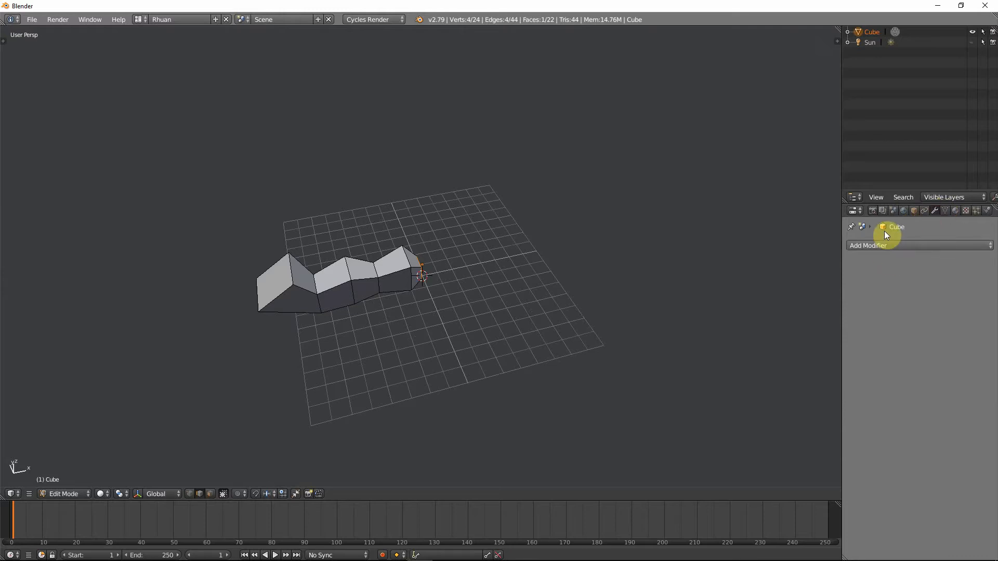
pyautogui.click(887, 247)
pyautogui.click(773, 418)
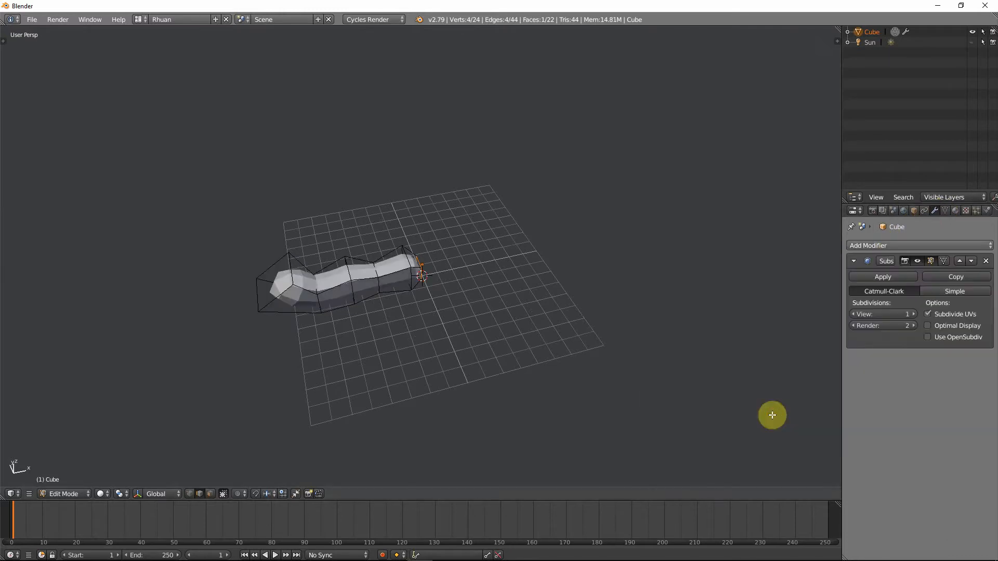
pyautogui.click(915, 314)
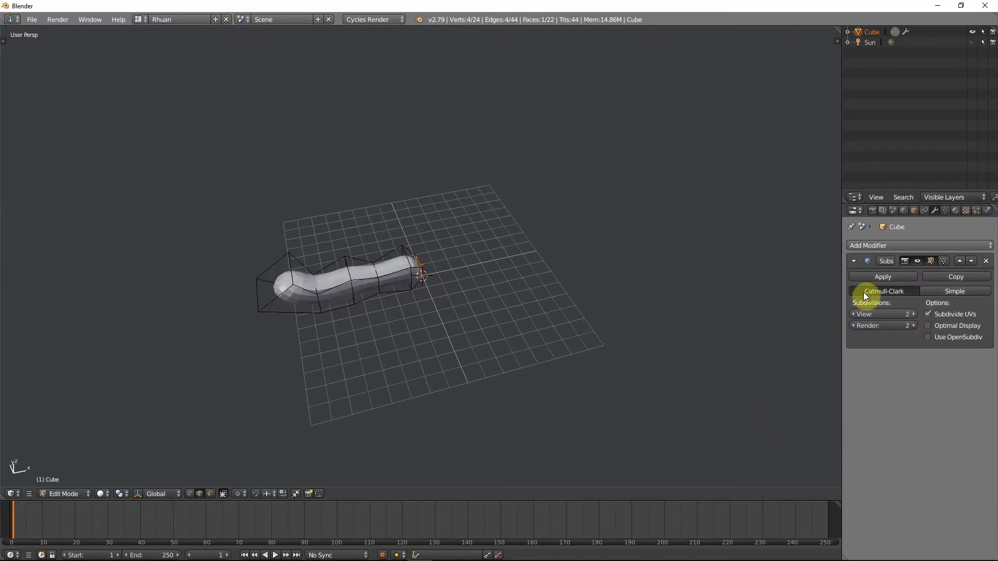
# Step: In top view, move the edge loop between the second and third segments about 0.3 units along Y toward +Y
pyautogui.moveTo(417, 314); pyautogui.dragTo(410, 350, button='middle')
pyautogui.press('KP_7')
pyautogui.scroll(3, 297, 252)
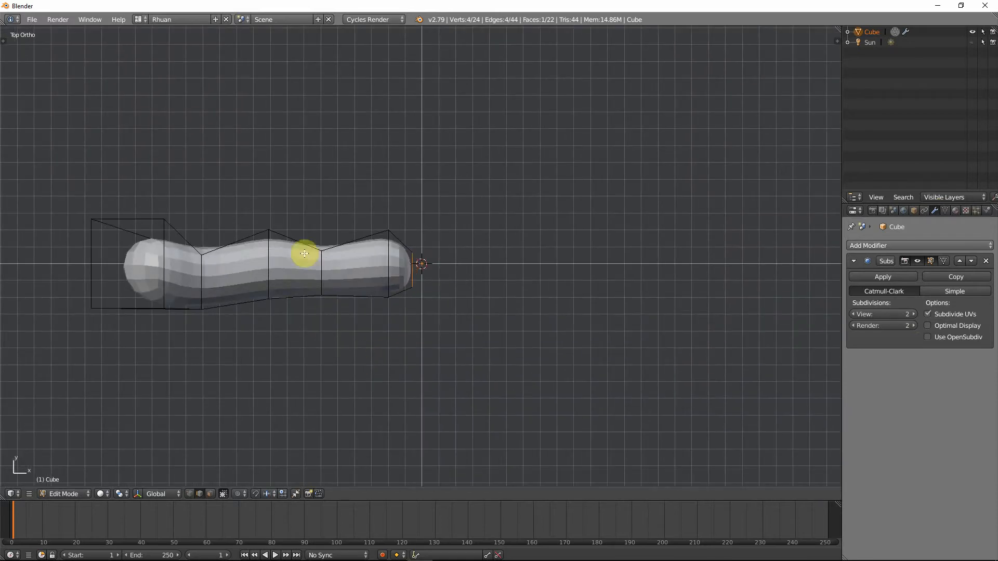
pyautogui.keyDown('ctrl'); pyautogui.scroll(2, 350, 263); pyautogui.keyUp('ctrl')
pyautogui.hotkey('ctrl', 'r')
pyautogui.click(340, 266)
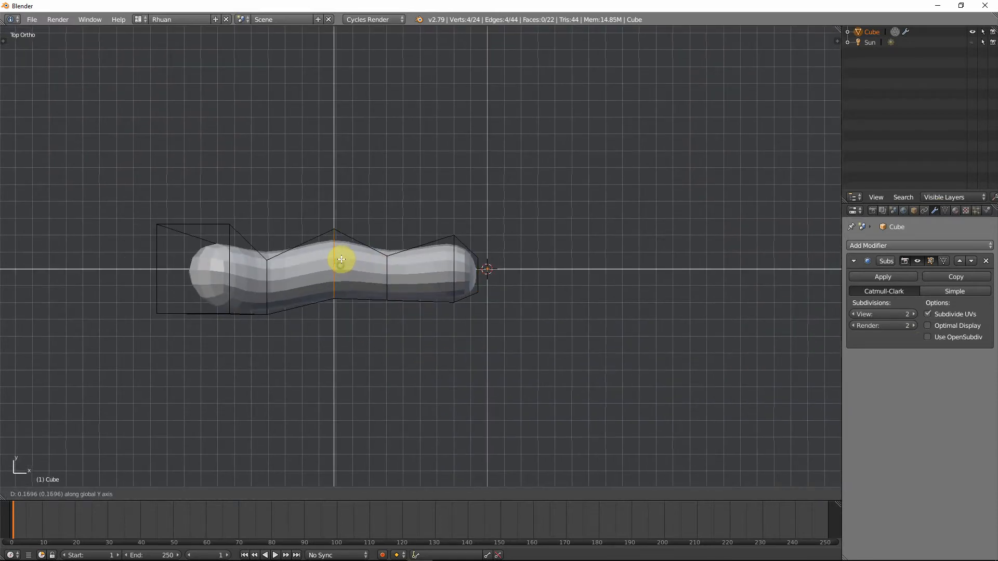
pyautogui.click(342, 255)
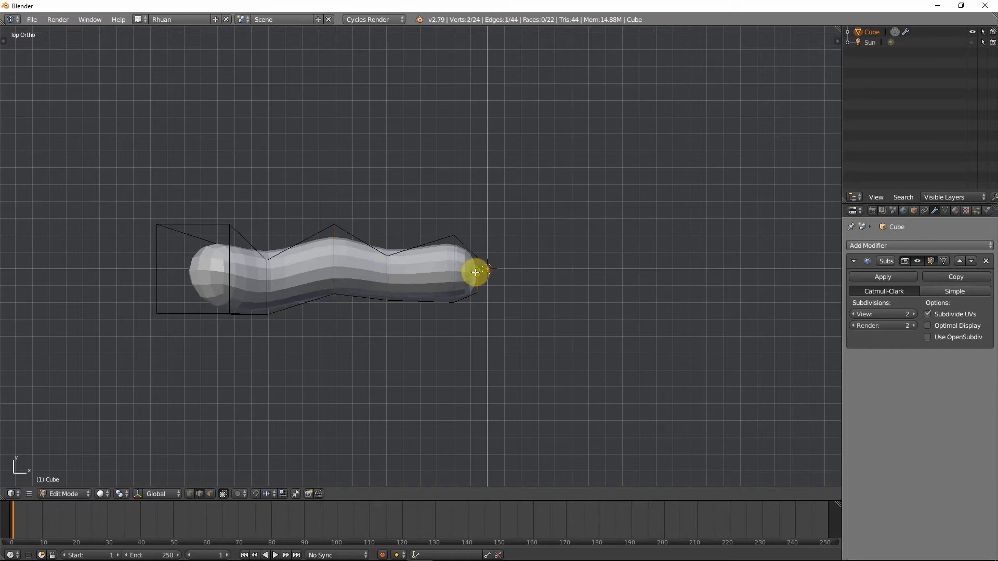
# Step: Select the narrowed end face's edge loop and move it about 0.1 units toward −Y
pyautogui.press('z')
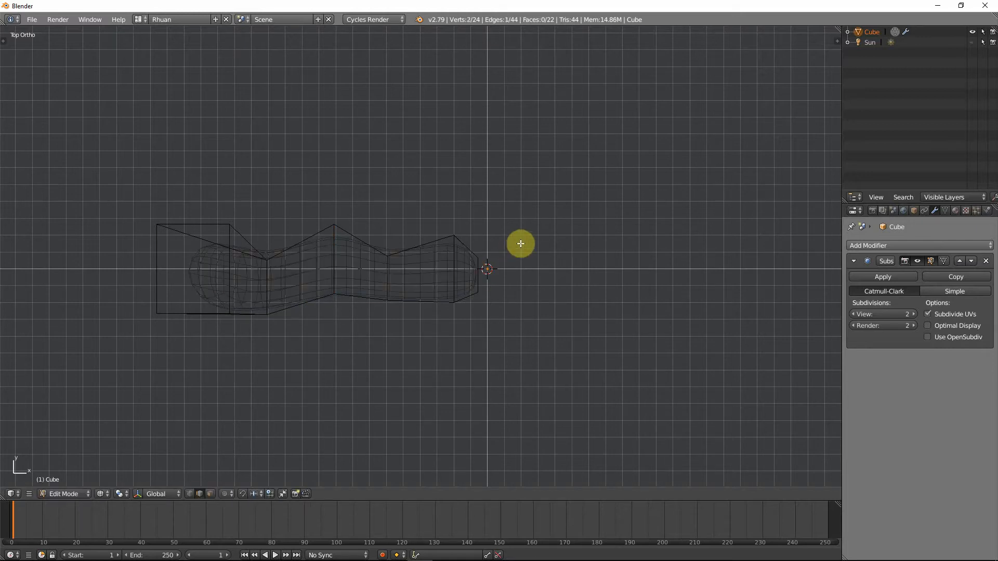
pyautogui.rightClick(475, 291)
pyautogui.press('z')
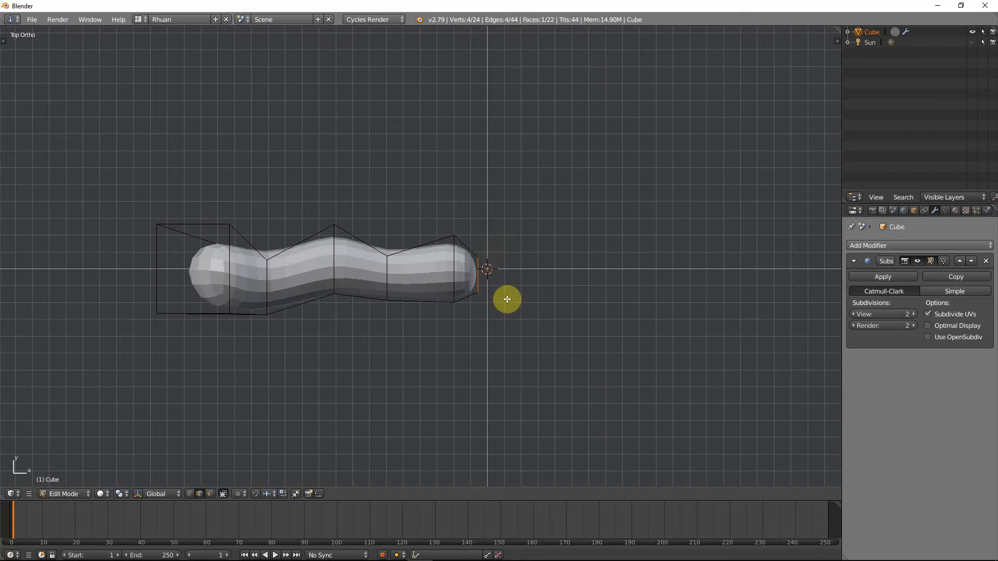
pyautogui.press('g')
pyautogui.press('y')
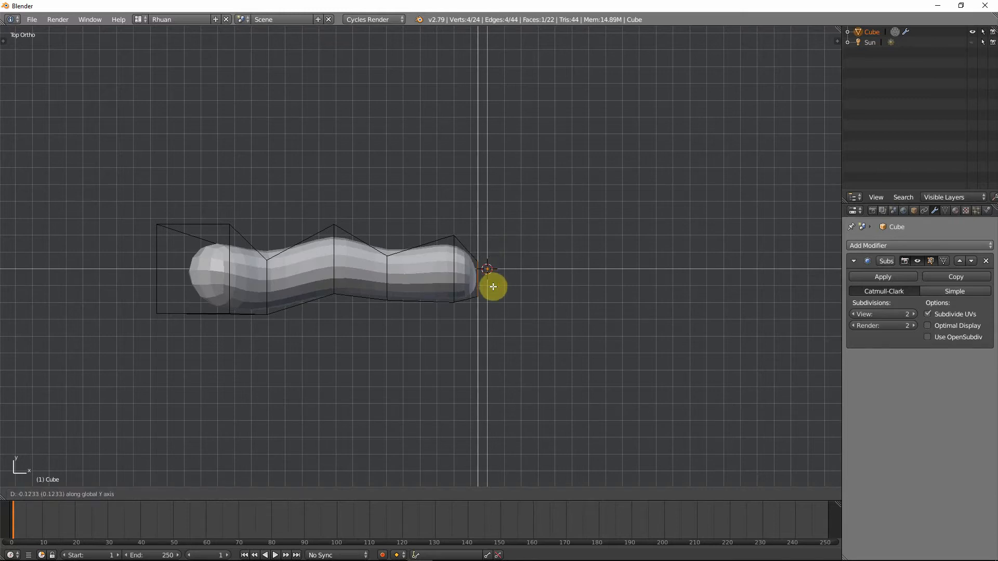
pyautogui.click(493, 287)
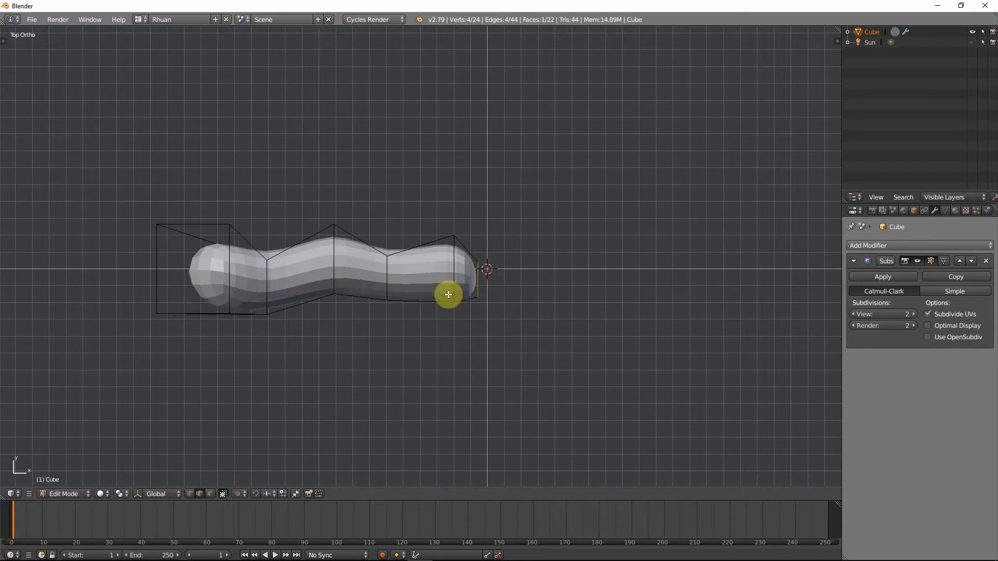
# Step: Add loop cuts in the third and fourth segments, sliding one toward the middle loop and the other about 0.82 toward the narrowed end's loop
pyautogui.keyDown('shift'); pyautogui.moveTo(333, 312); pyautogui.dragTo(372, 311, button='middle'); pyautogui.keyUp('shift')
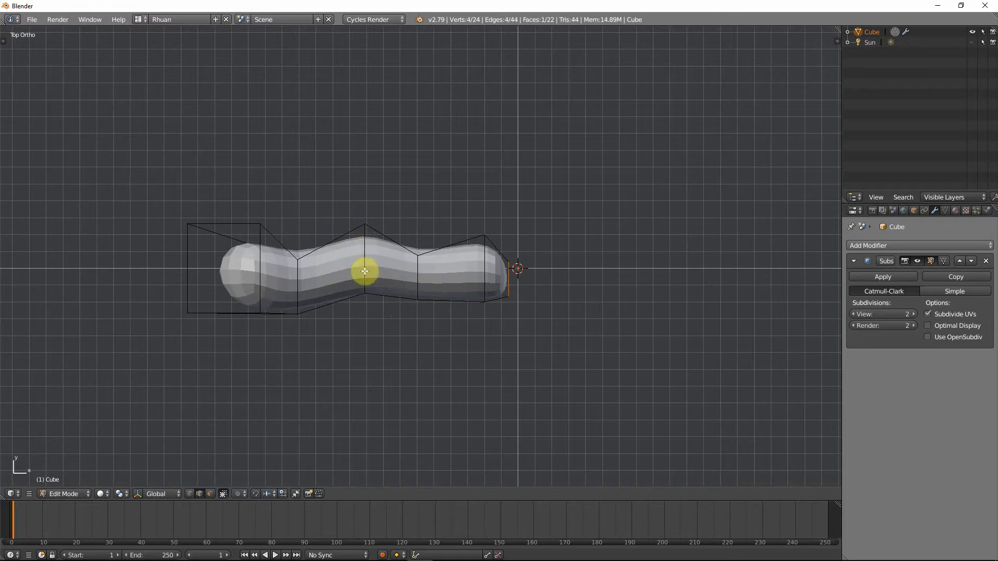
pyautogui.hotkey('ctrl', 'r')
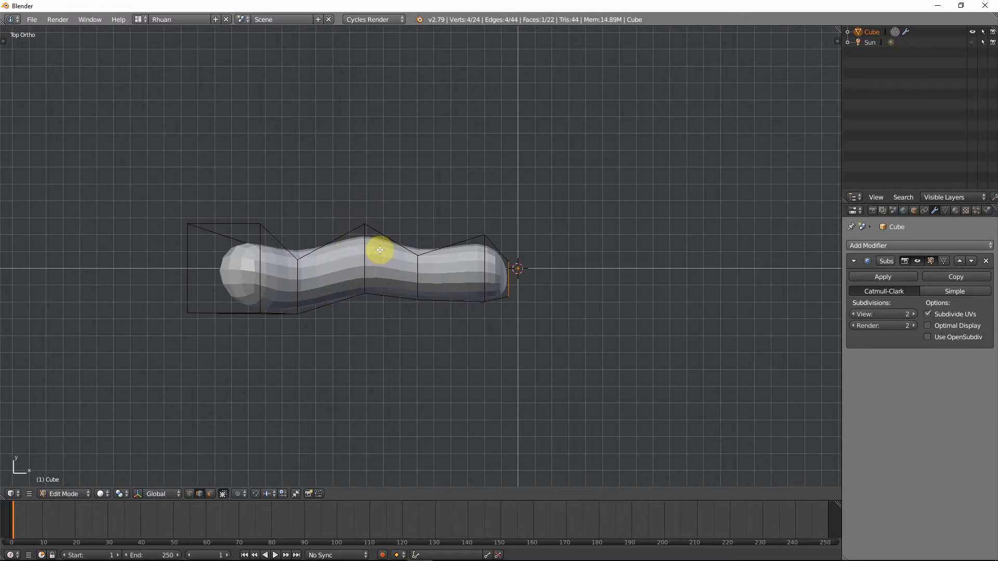
pyautogui.click(383, 250)
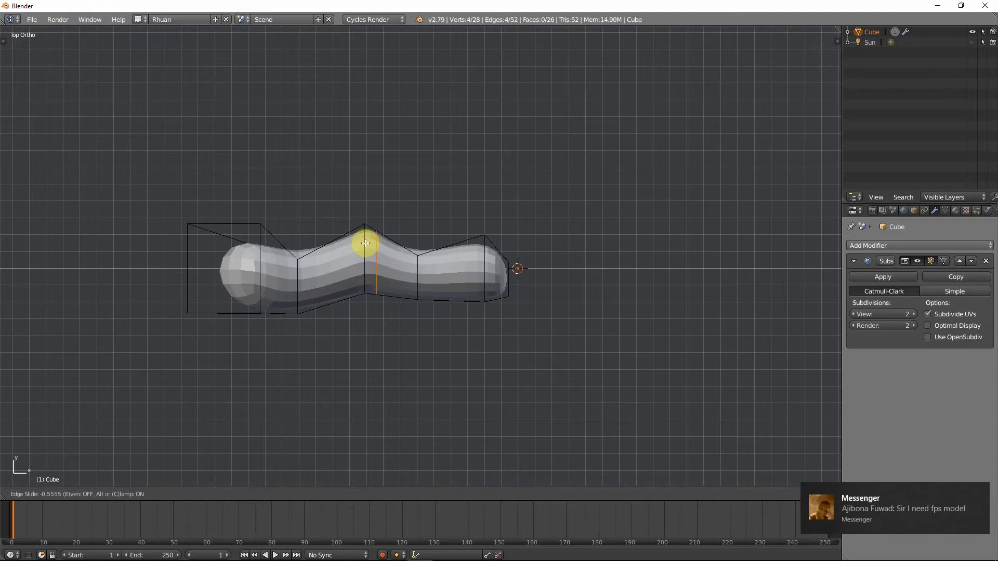
pyautogui.click(366, 242)
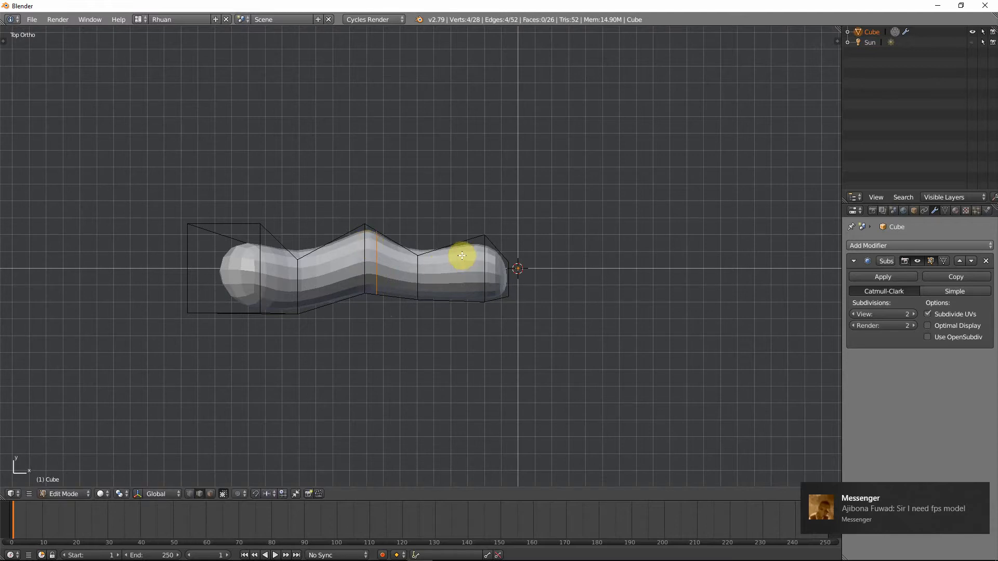
pyautogui.hotkey('ctrl', 'r')
pyautogui.click(461, 257)
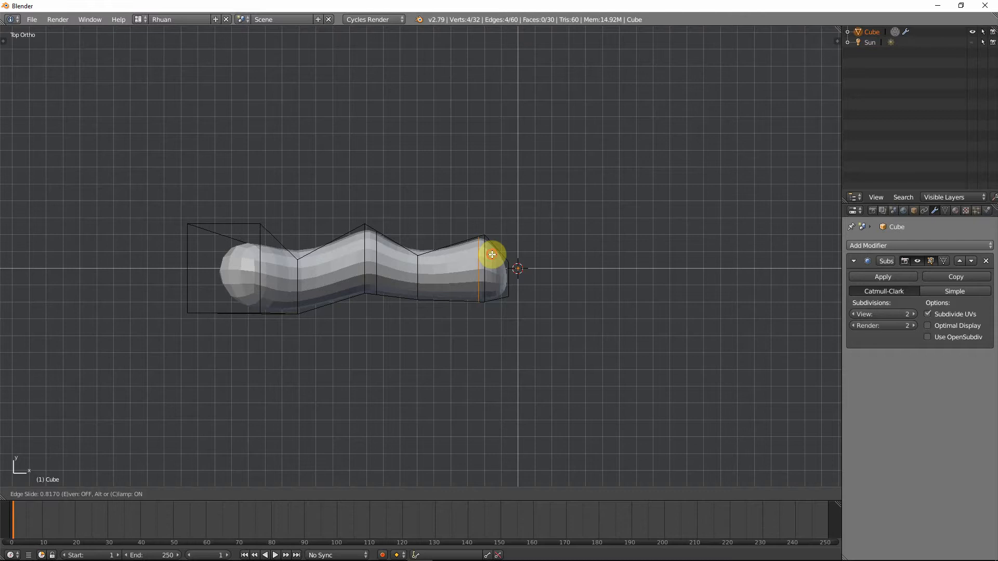
pyautogui.click(492, 255)
# Step: Slide the added loop beside the middle edge loop closer to it by a factor of about 0.49
pyautogui.hotkey('ctrl', 'r')
pyautogui.click(403, 257)
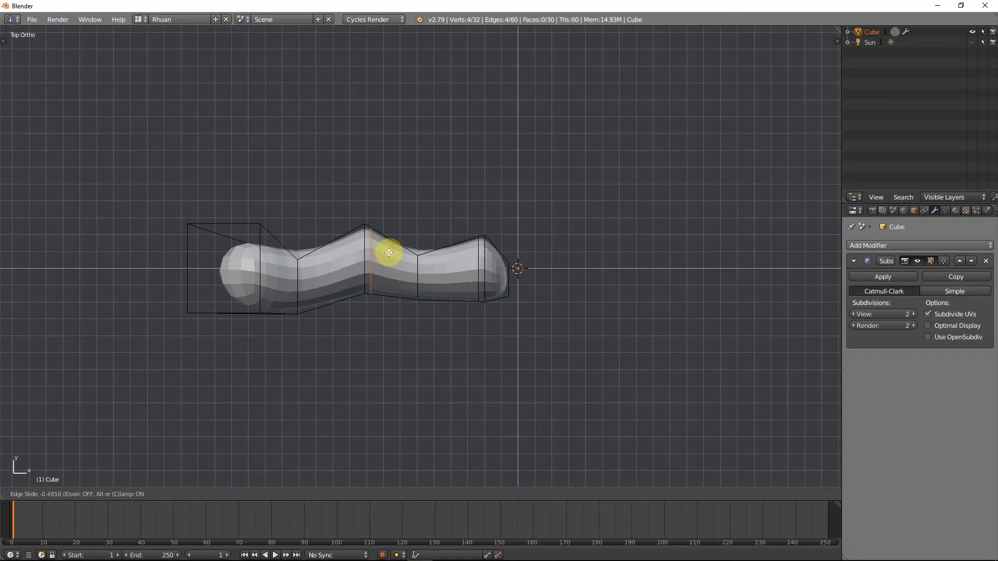
pyautogui.click(388, 252)
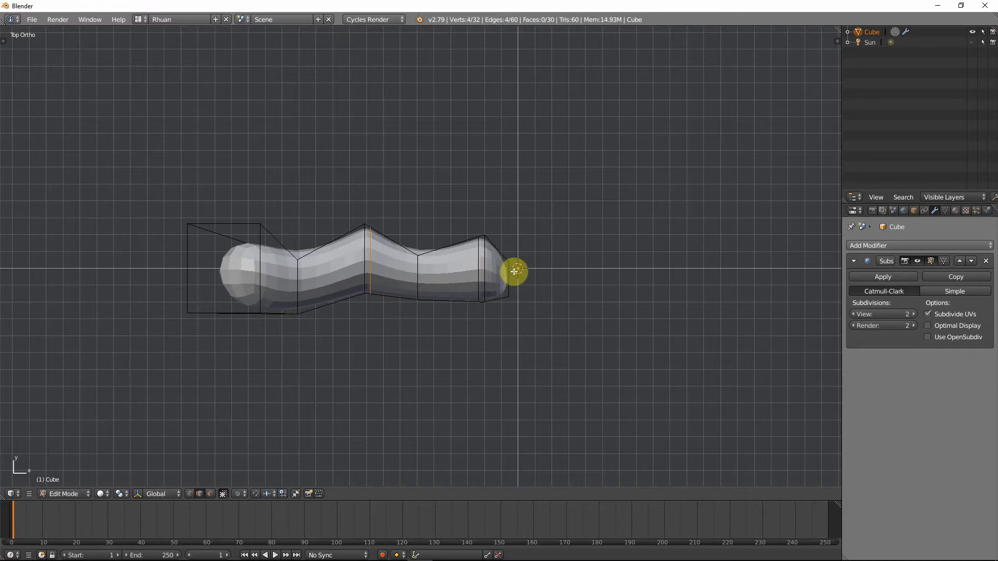
# Step: Start the Screencast Keys display with the mouse size set to 50
pyautogui.press('n')
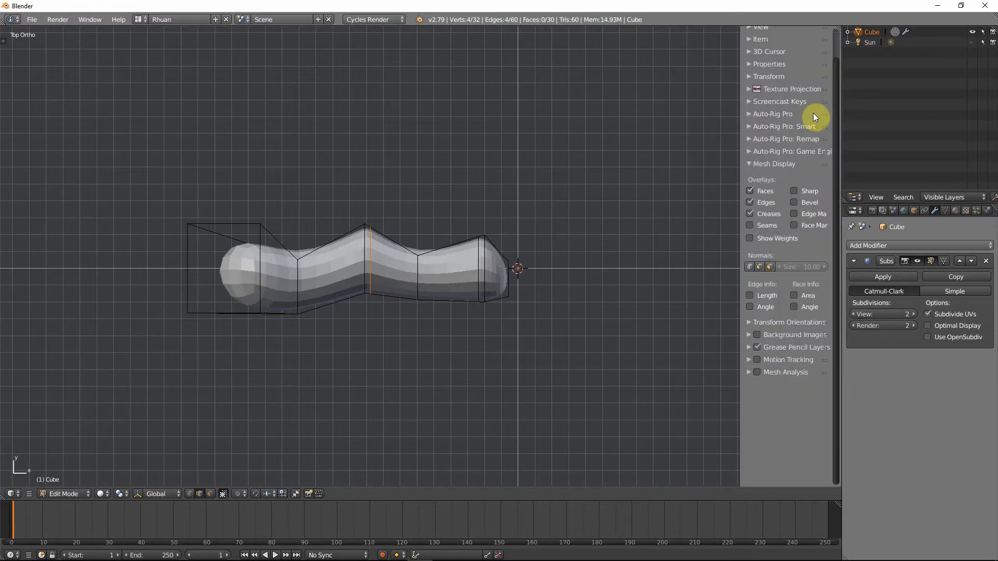
pyautogui.click(755, 101)
pyautogui.click(783, 119)
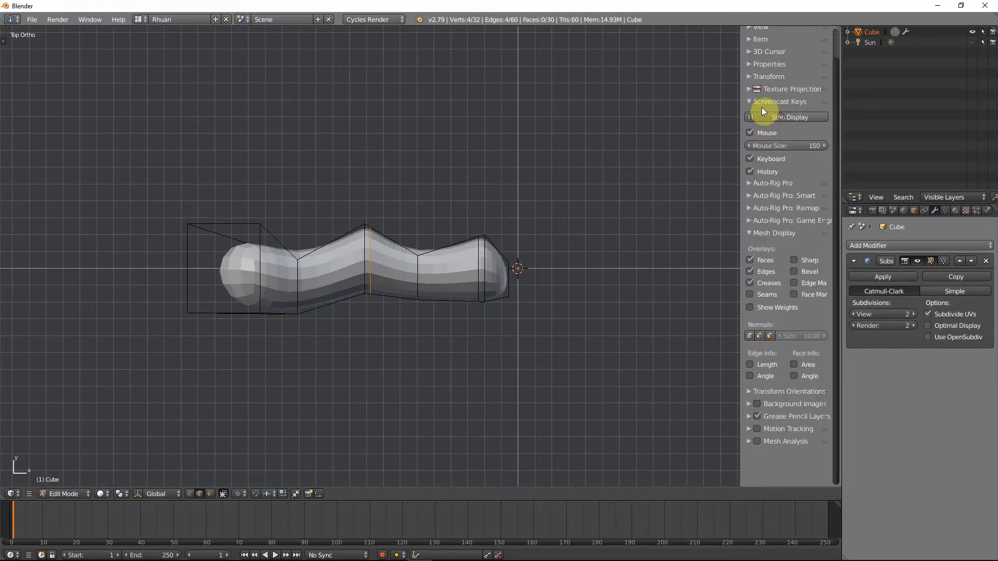
pyautogui.click(801, 143)
pyautogui.write('50')
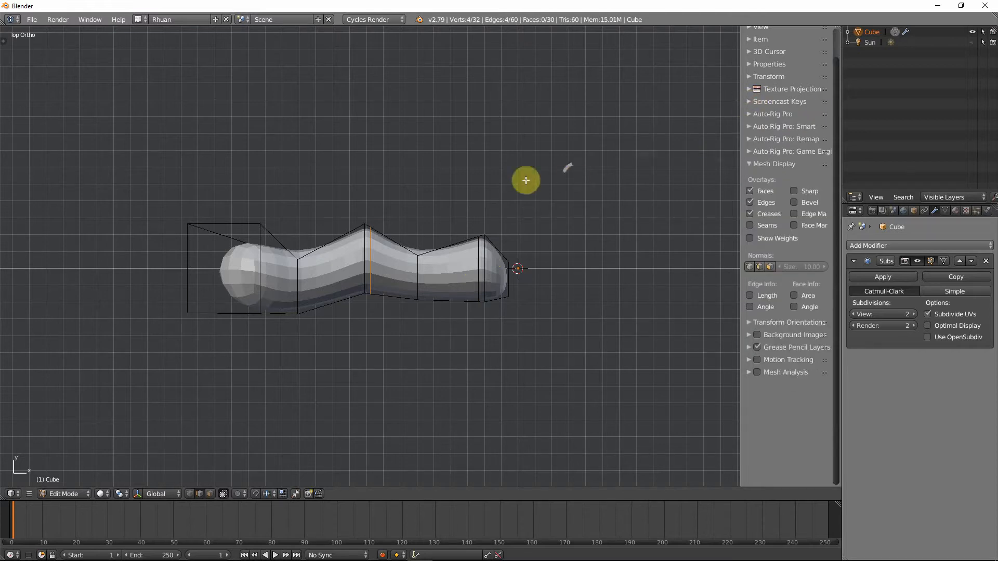
pyautogui.write('n')
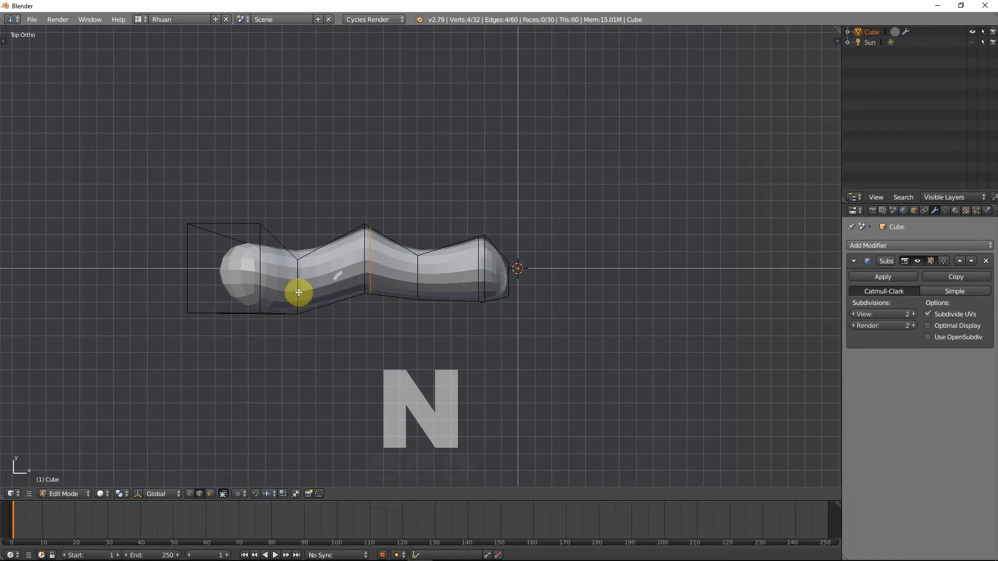
# Step: Try a lengthwise loop cut around the wide end segment and dissolve the added edges
pyautogui.hotkey('ctrl', 'r')
pyautogui.click(269, 250)
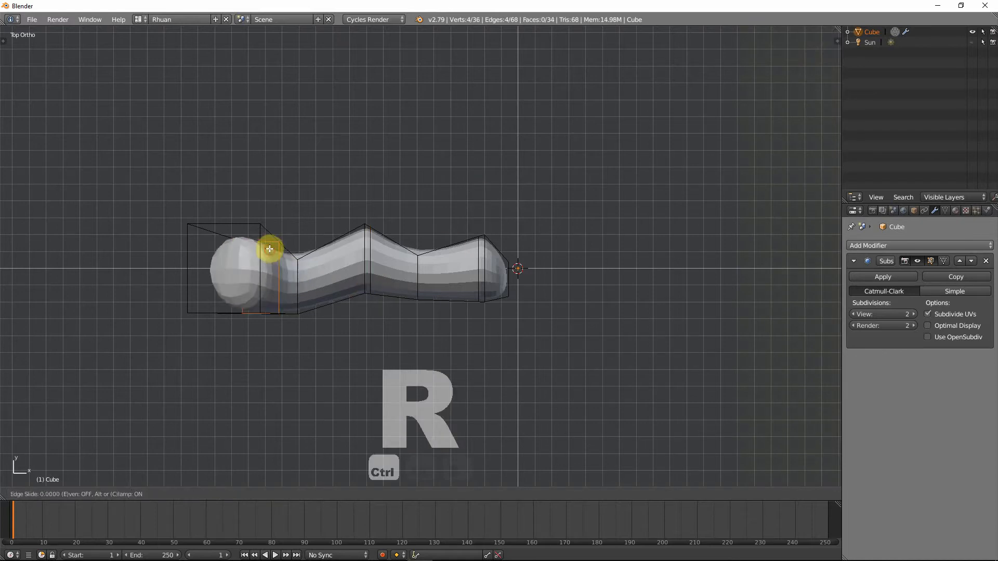
pyautogui.click(231, 238)
pyautogui.press('x')
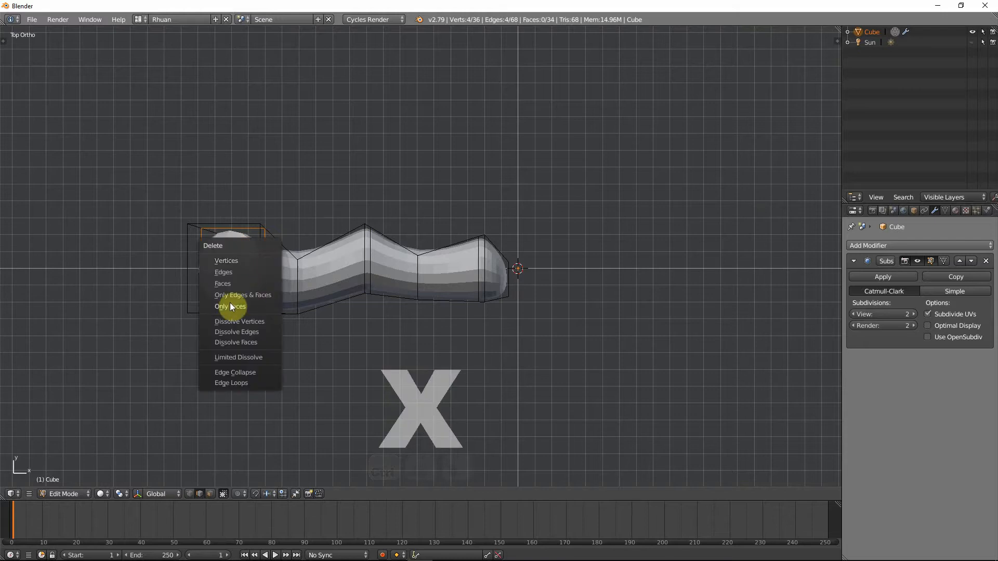
pyautogui.click(239, 332)
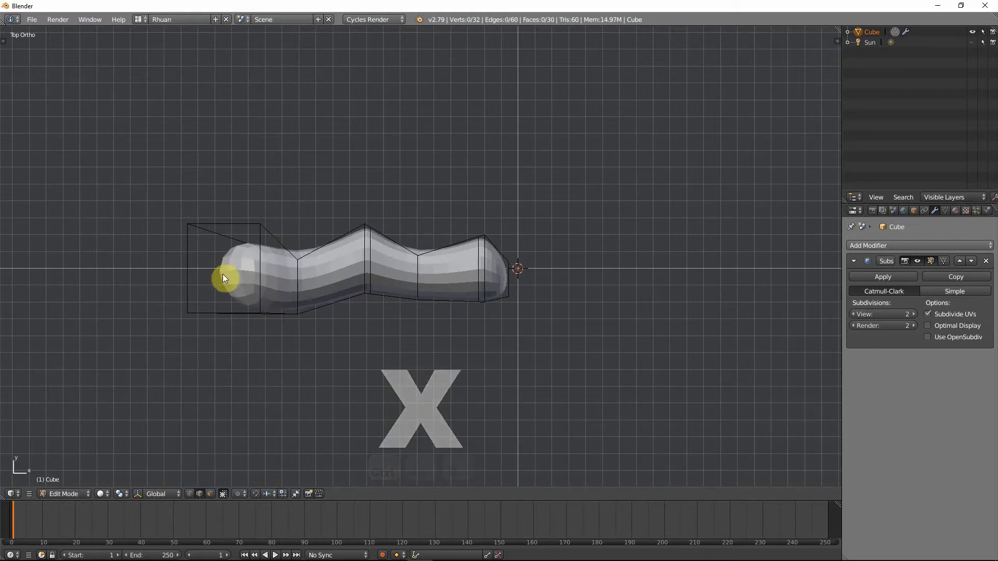
# Step: Switch to face selection and delete the end face at the wide, upturned end of the mesh
pyautogui.hotkey('ctrl', 'Tab')
pyautogui.moveTo(366, 308); pyautogui.dragTo(250, 345, button='middle')
pyautogui.hotkey('ctrl', 'Tab')
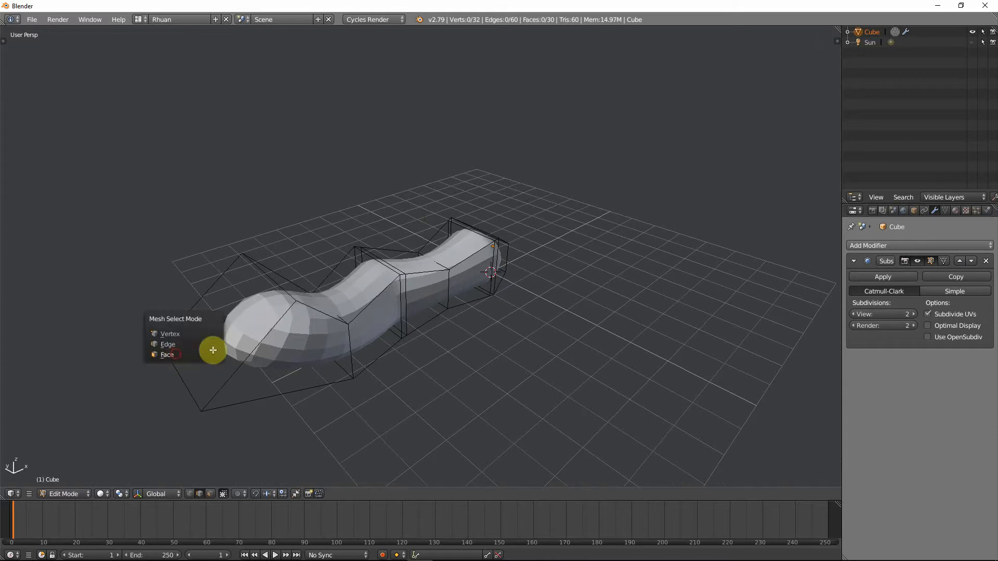
pyautogui.click(213, 352)
pyautogui.rightClick(233, 324)
pyautogui.press('x')
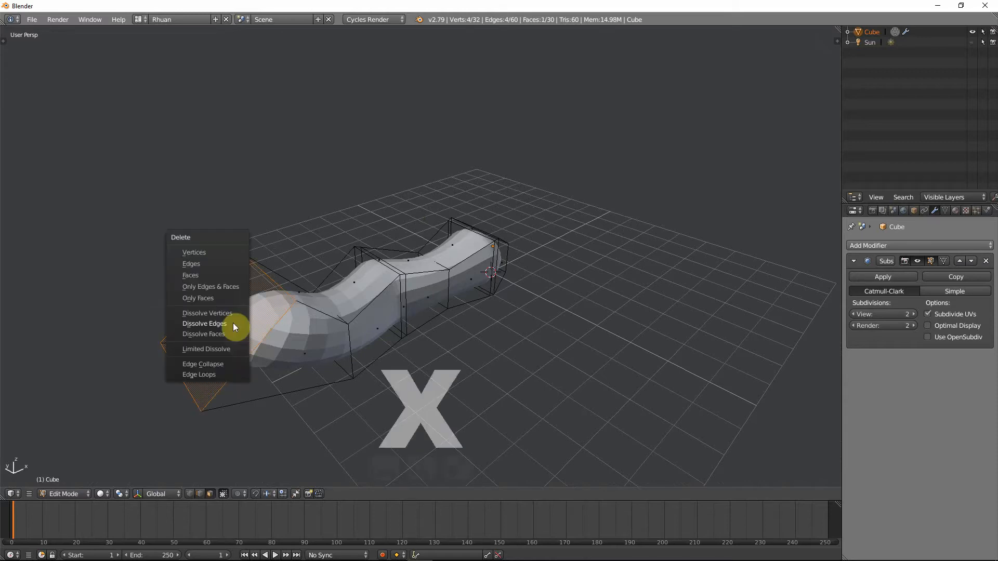
pyautogui.click(201, 275)
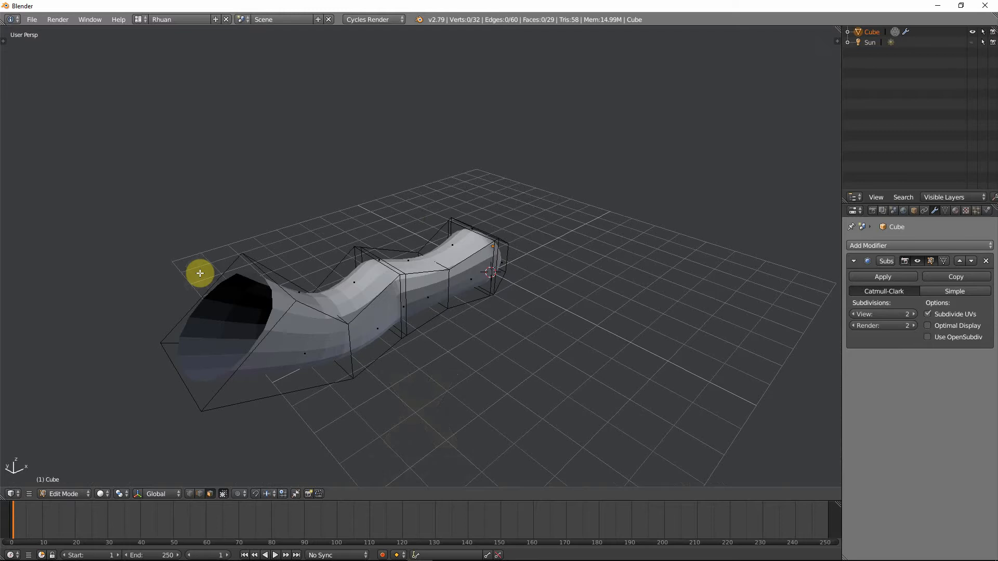
# Step: Switch to edge selection in front view and select the boundary loop around the open end
pyautogui.press('KP_1')
pyautogui.keyDown('shift'); pyautogui.moveTo(257, 256); pyautogui.dragTo(297, 279, button='middle'); pyautogui.keyUp('shift')
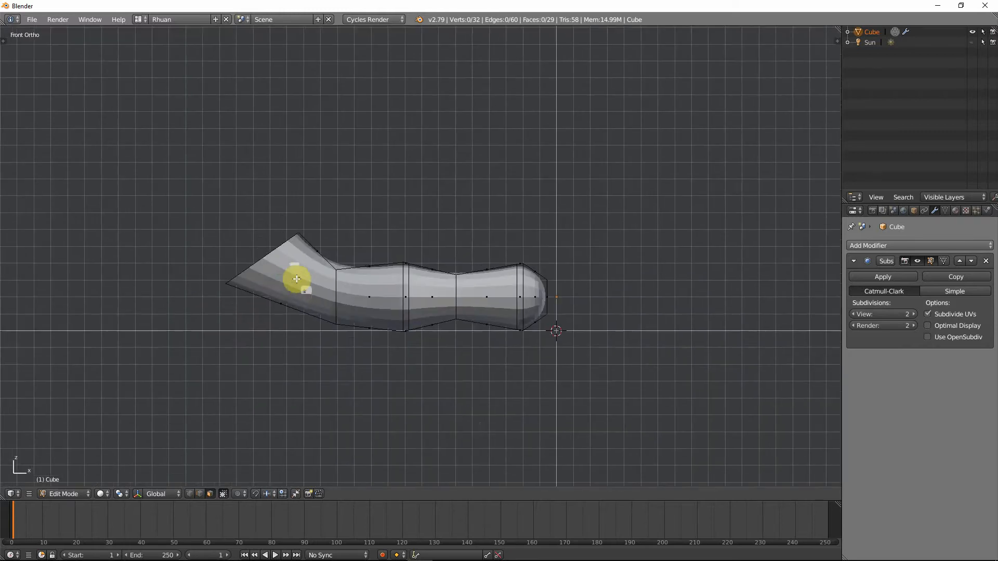
pyautogui.hotkey('ctrl', 'Tab')
pyautogui.click(260, 270)
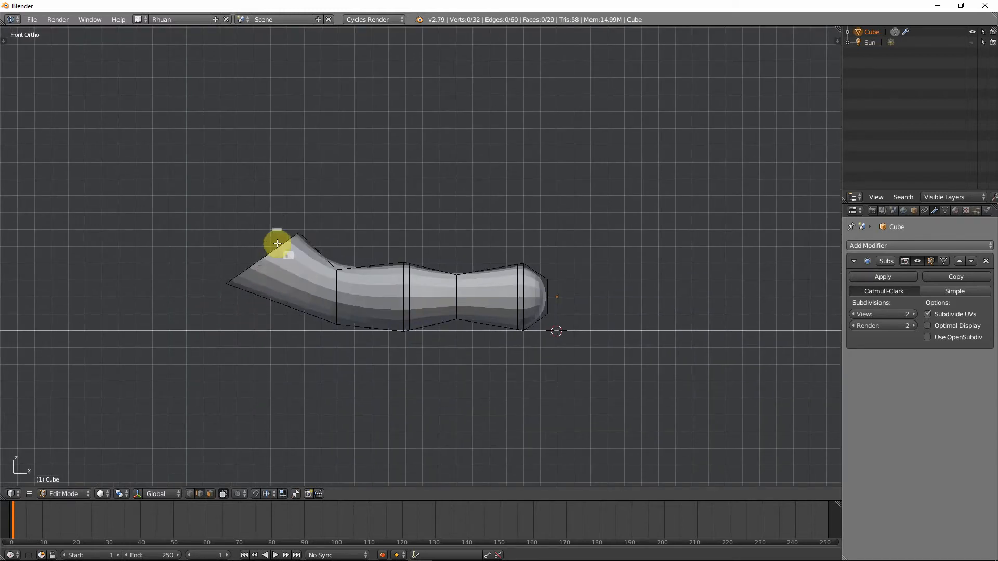
pyautogui.keyDown('alt'); pyautogui.click(280, 248); pyautogui.keyUp('alt')
pyautogui.moveTo(279, 248); pyautogui.dragTo(335, 305, button='middle')
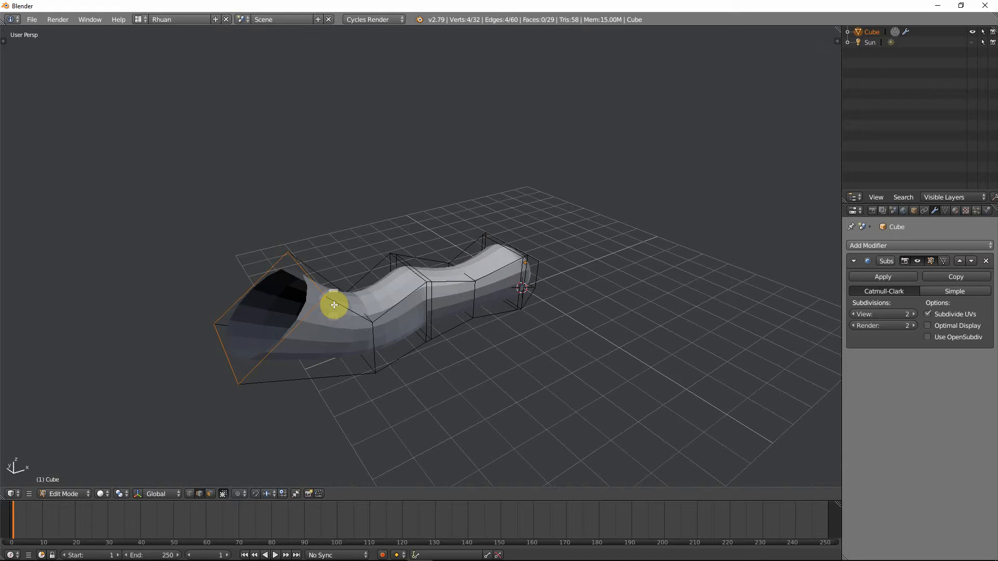
pyautogui.press('KP_1')
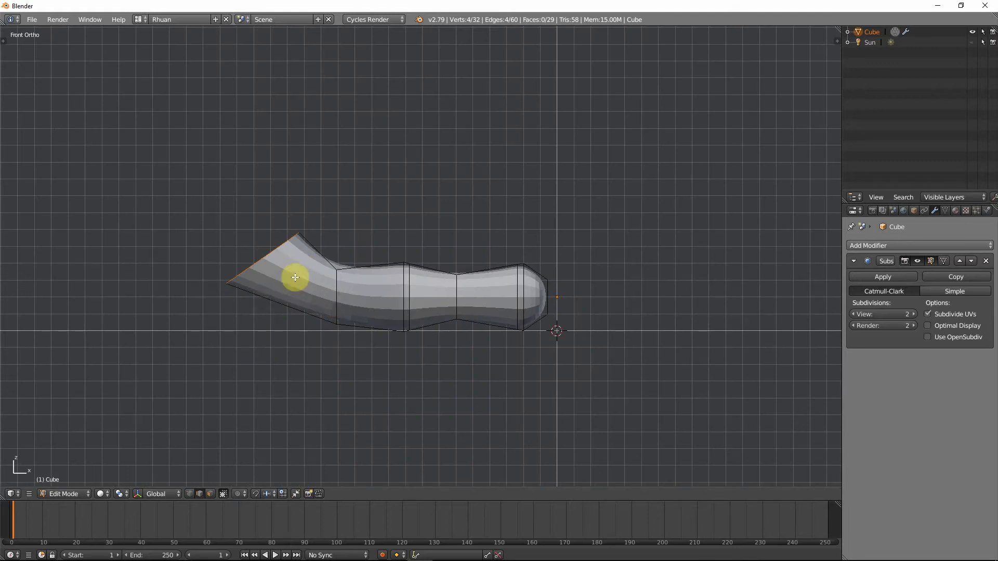
# Step: Add a loop cut midway along the open end segment and move it slightly toward −X and −Z
pyautogui.hotkey('ctrl', 'r')
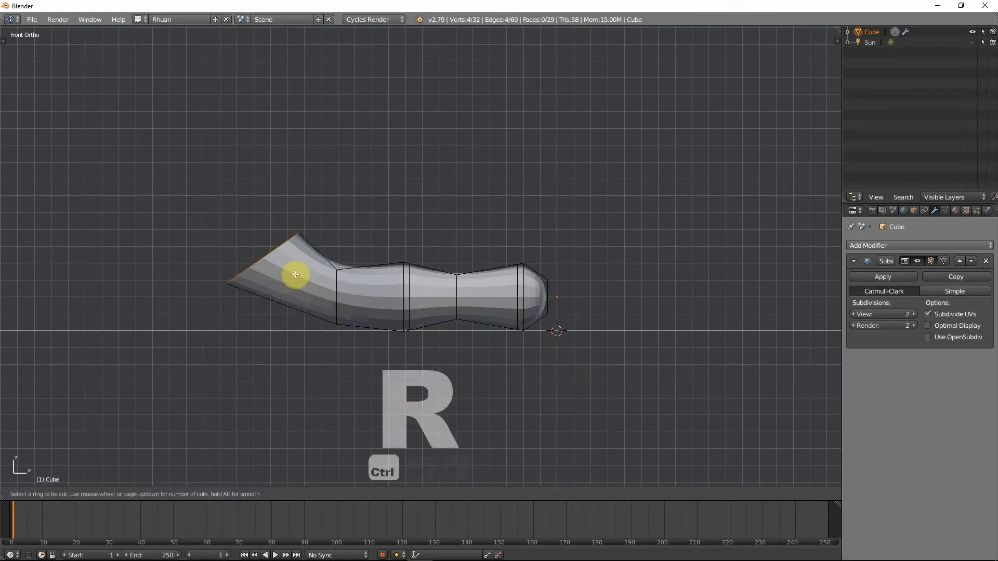
pyautogui.click(318, 257)
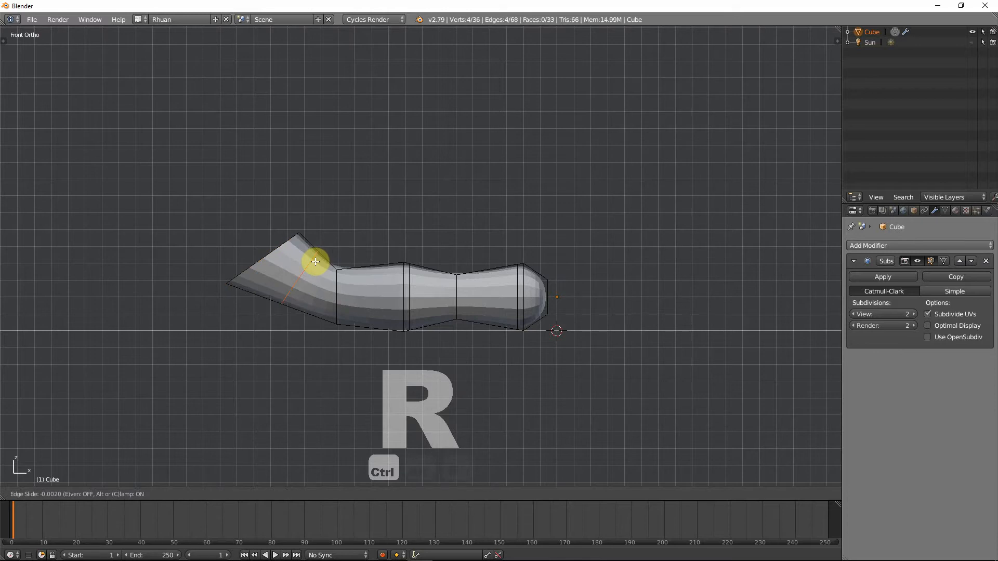
pyautogui.click(315, 261)
pyautogui.press('g')
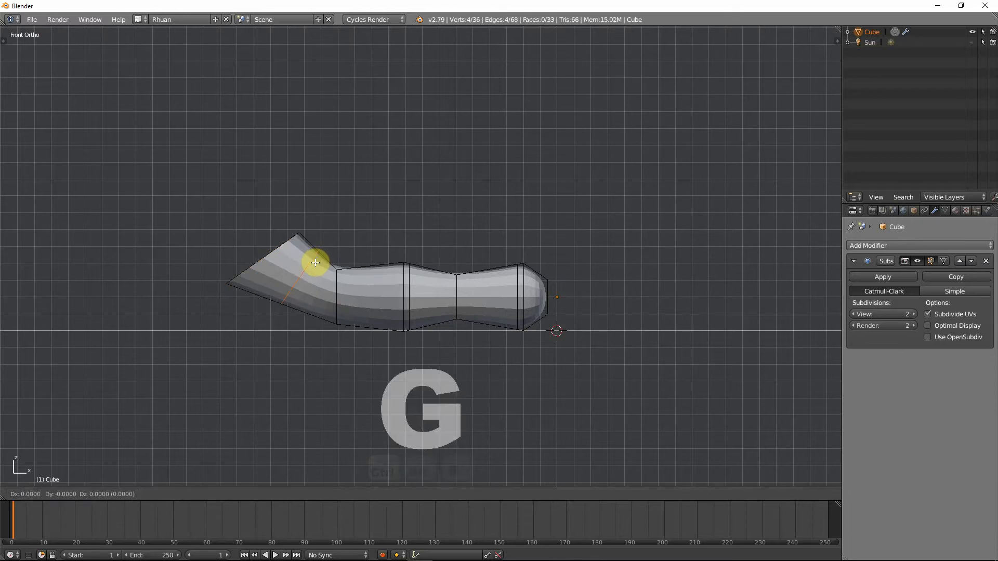
pyautogui.click(286, 312)
# Step: Select the lower edge of the new slanted loop and move it toward −X and down to about Z 0 in front view
pyautogui.moveTo(285, 312); pyautogui.dragTo(314, 295, button='middle')
pyautogui.rightClick(314, 296)
pyautogui.press('KP_1')
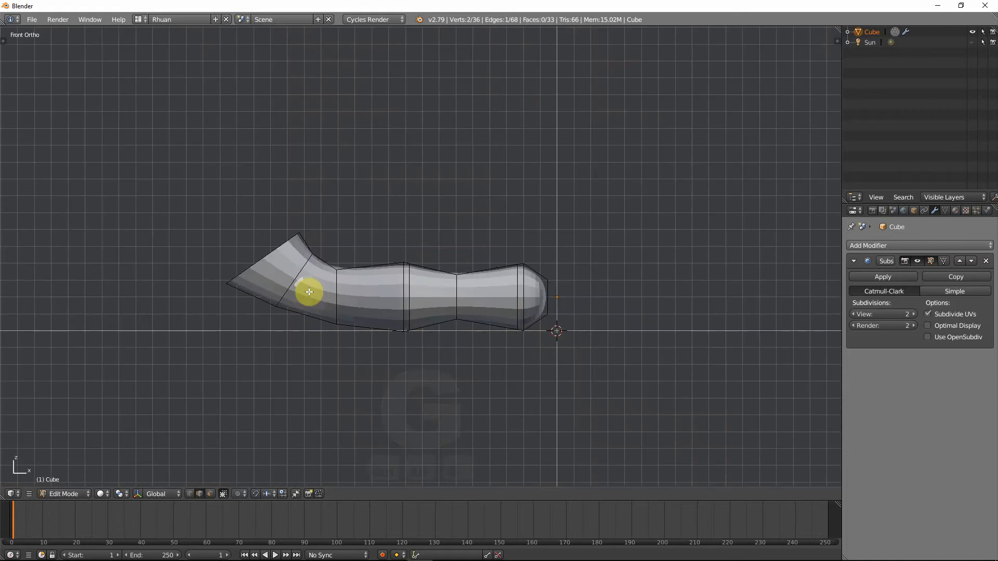
pyautogui.press('g')
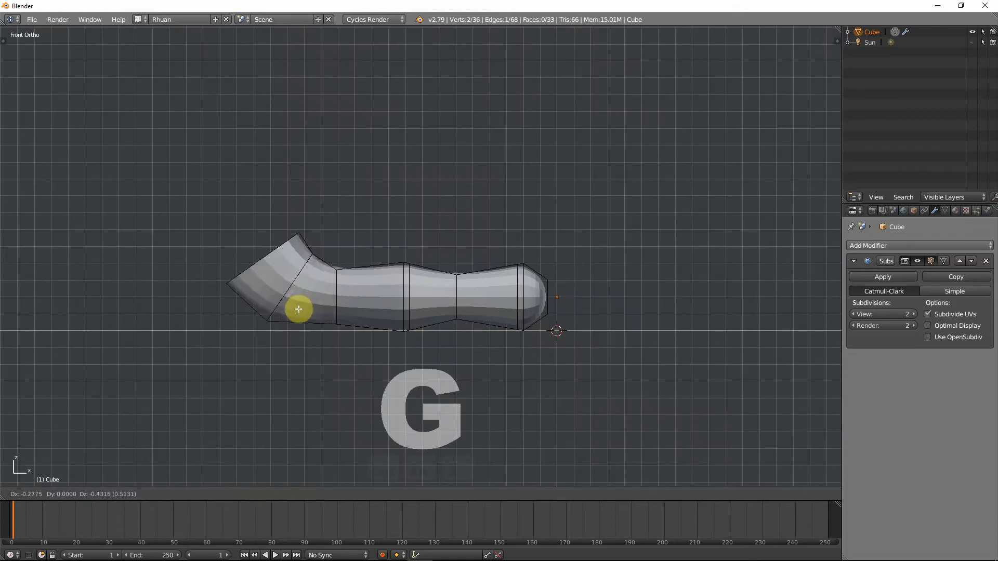
pyautogui.click(292, 318)
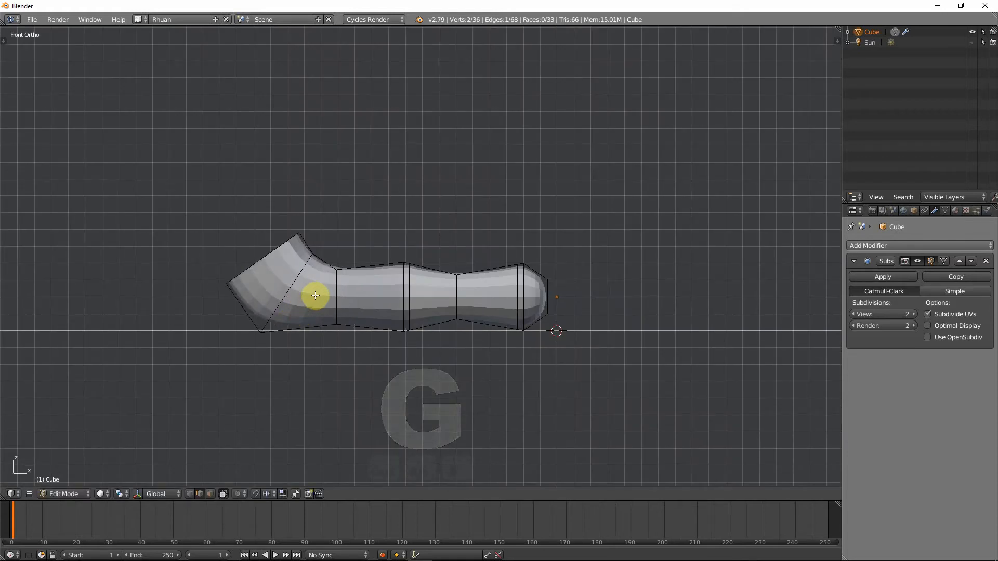
# Step: Add a loop cut beside the slanted loop, slid about 0.75 toward it, and inspect the smoothed shape in Object Mode
pyautogui.hotkey('ctrl', 'r')
pyautogui.click(315, 273)
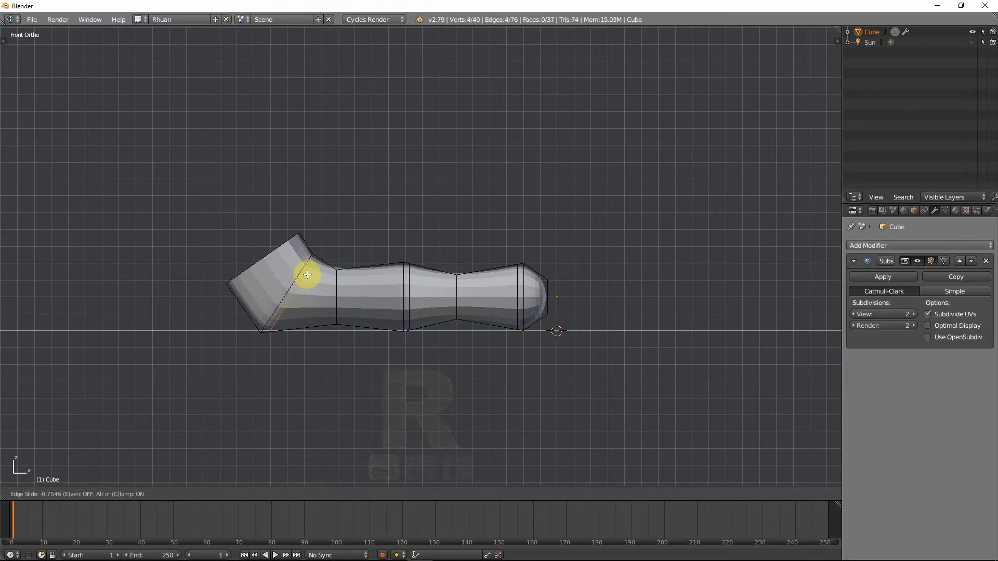
pyautogui.click(306, 274)
pyautogui.press('Tab')
pyautogui.scroll(-2, 307, 274)
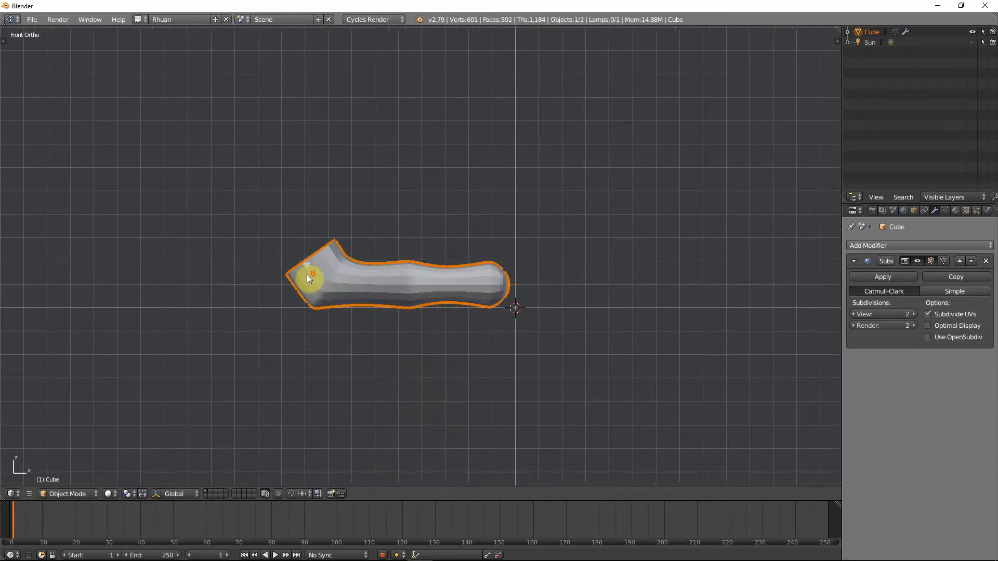
pyautogui.moveTo(332, 295); pyautogui.dragTo(298, 289, button='middle')
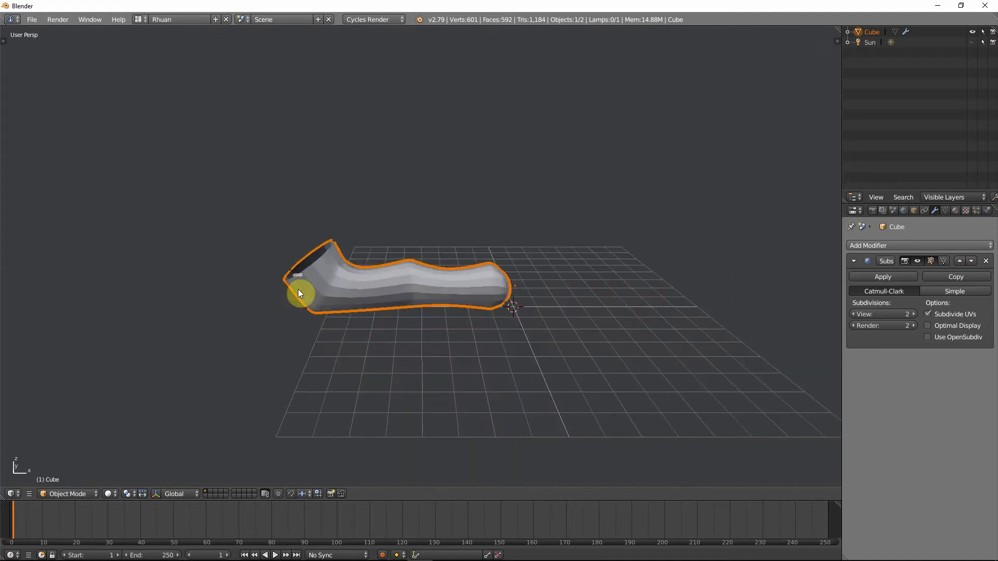
# Step: In Edit Mode, extrude the open end's boundary loop about 0.35 toward −X and +Z and scale it up by about 1.6
pyautogui.press('KP_1')
pyautogui.press('Tab')
pyautogui.scroll(2, 298, 289)
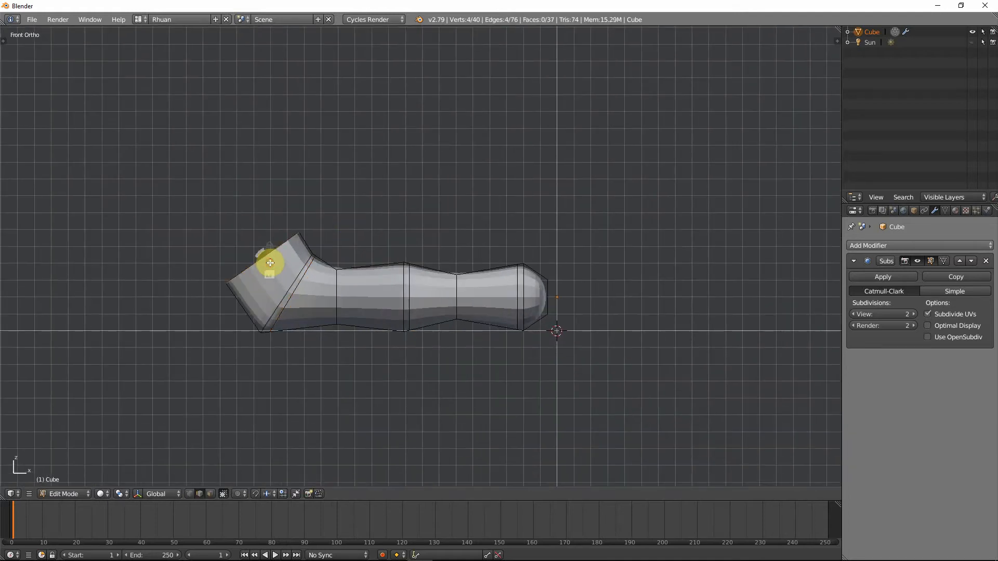
pyautogui.keyDown('shift'); pyautogui.moveTo(275, 260); pyautogui.dragTo(390, 291, button='middle'); pyautogui.keyUp('shift')
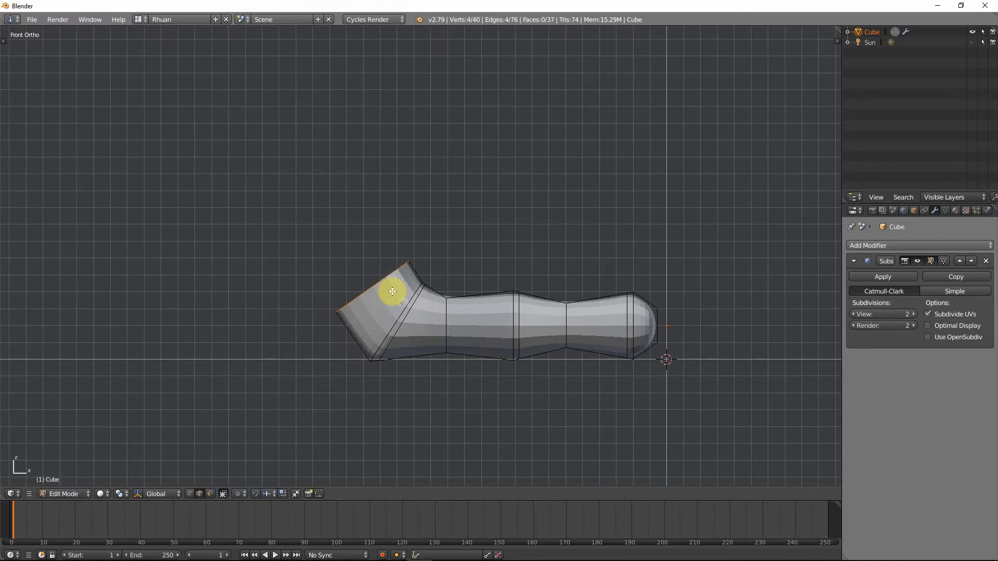
pyautogui.press('e')
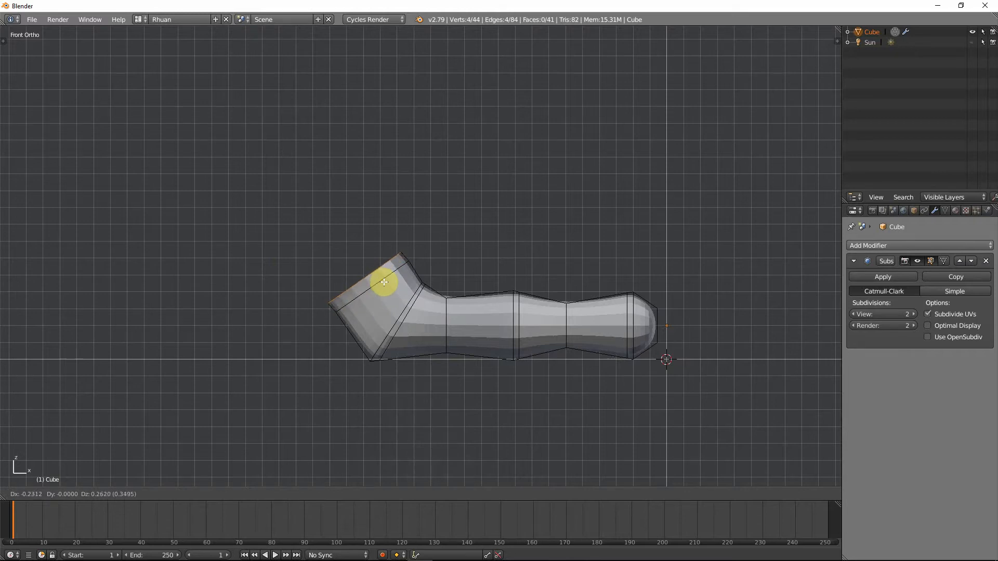
pyautogui.click(384, 281)
pyautogui.press('s')
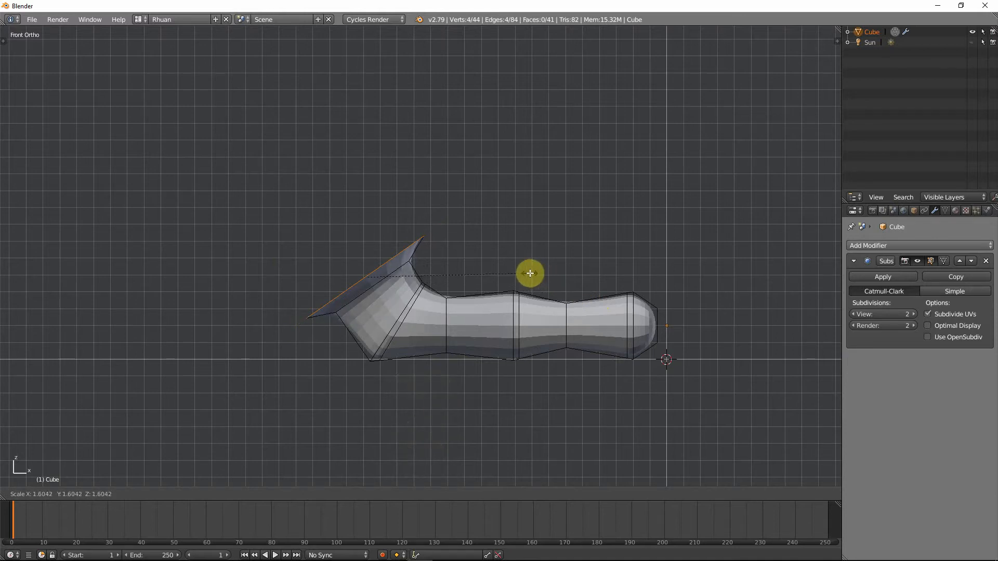
pyautogui.click(529, 273)
pyautogui.moveTo(483, 263); pyautogui.dragTo(451, 281, button='middle')
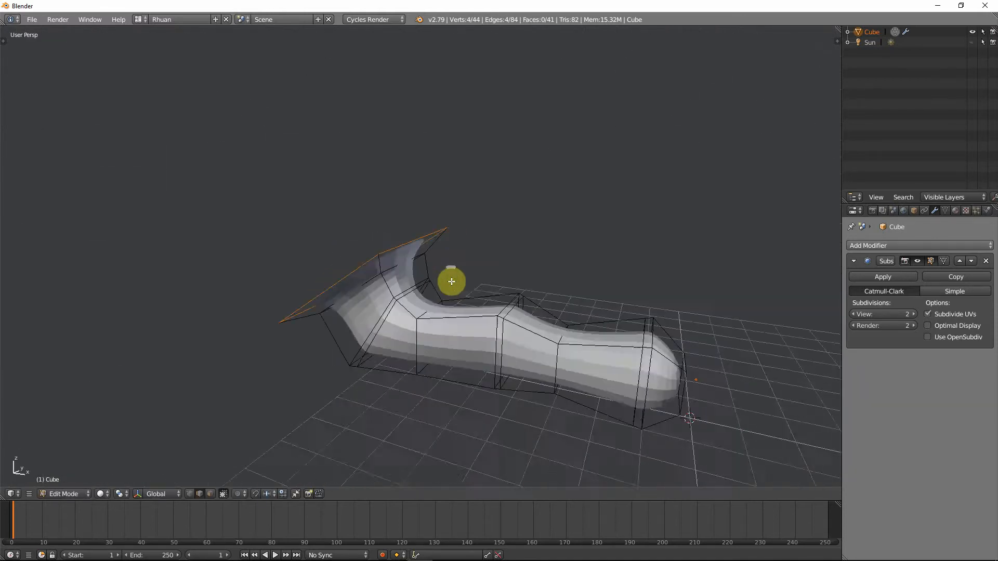
# Step: Extrude the open end's boundary loop in place in front view and scale it up by about 1.8
pyautogui.press('KP_1')
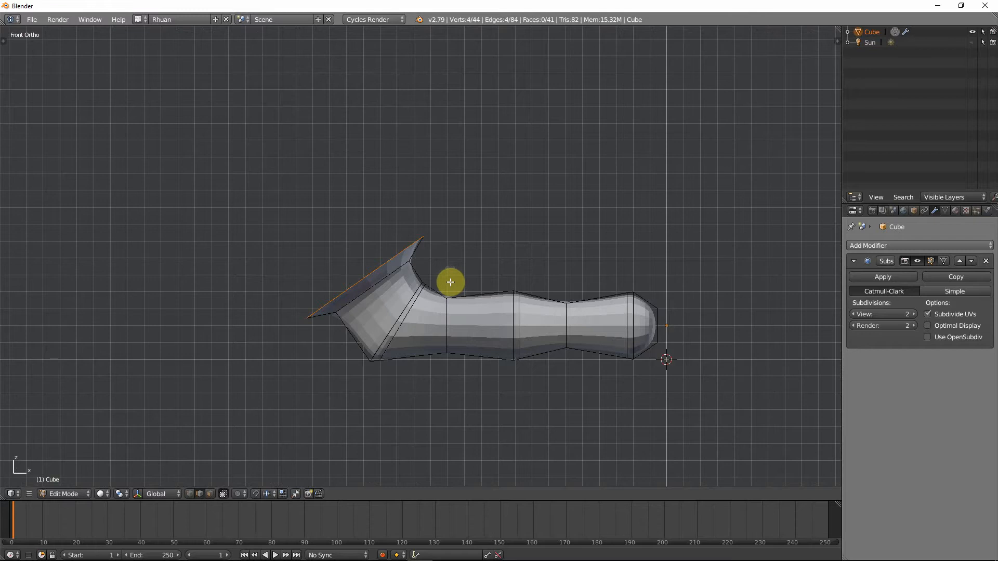
pyautogui.press('e')
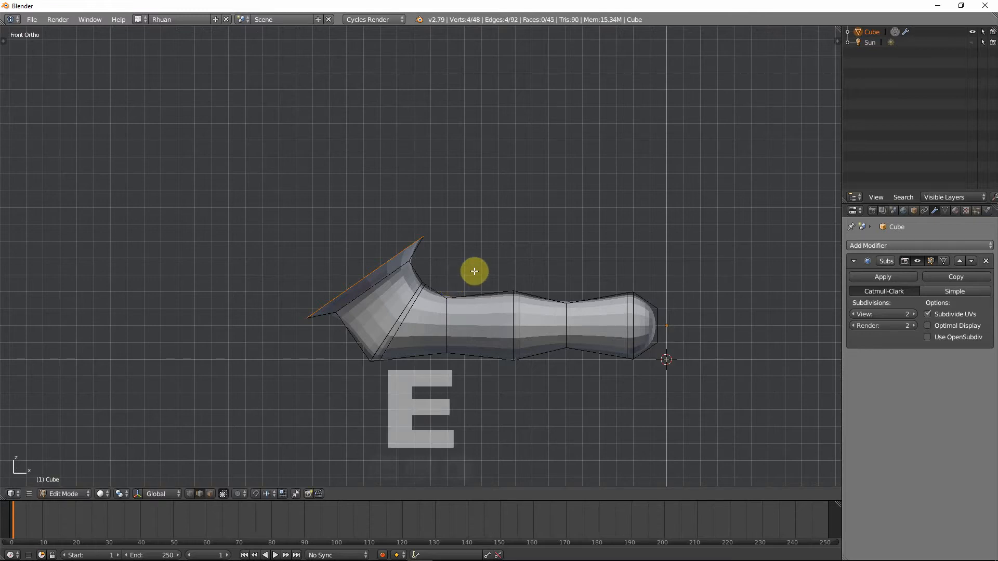
pyautogui.press('s')
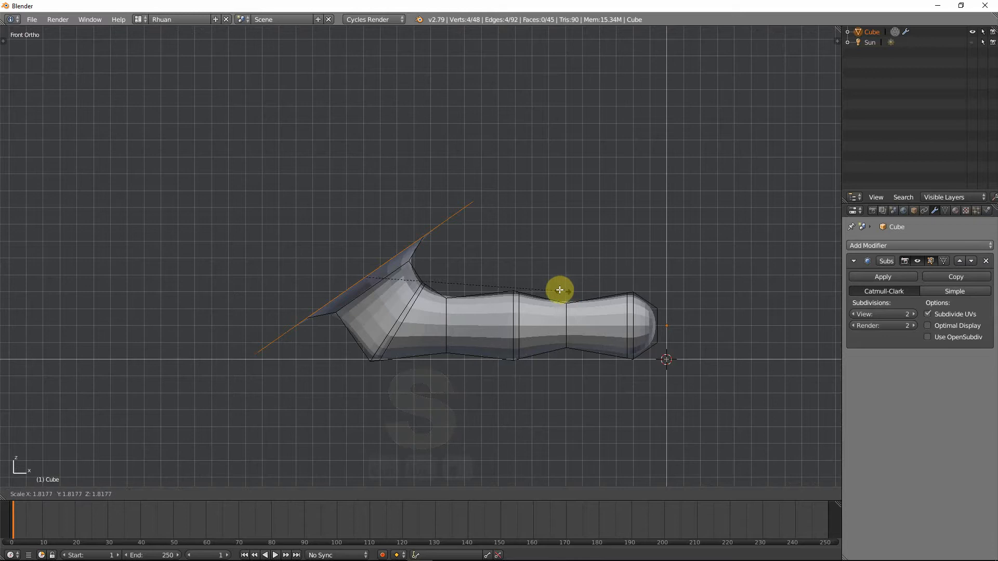
pyautogui.click(548, 286)
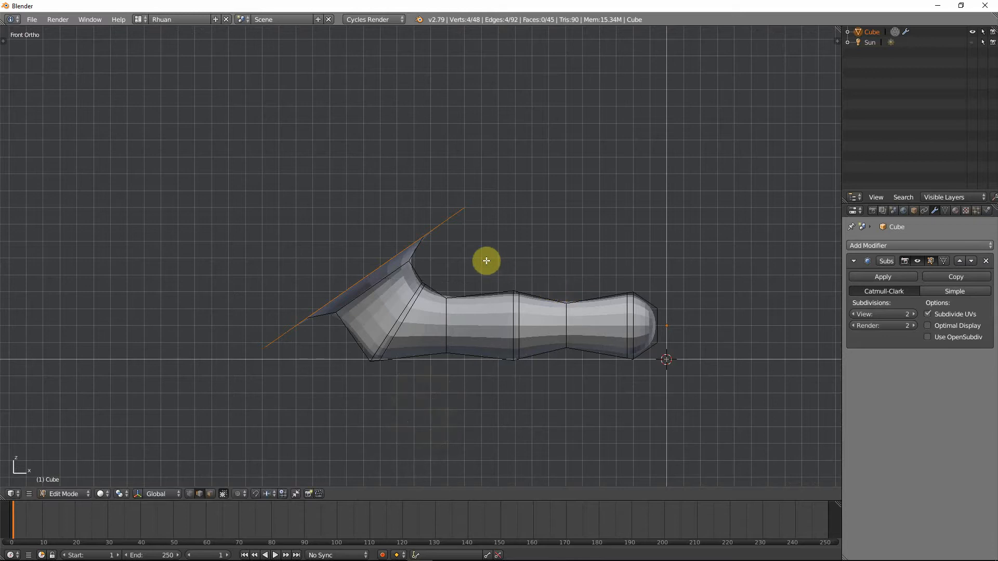
# Step: Enable the transform manipulator with Normal orientation and move the new rim loop slightly back along its normal toward the body
pyautogui.click(143, 492)
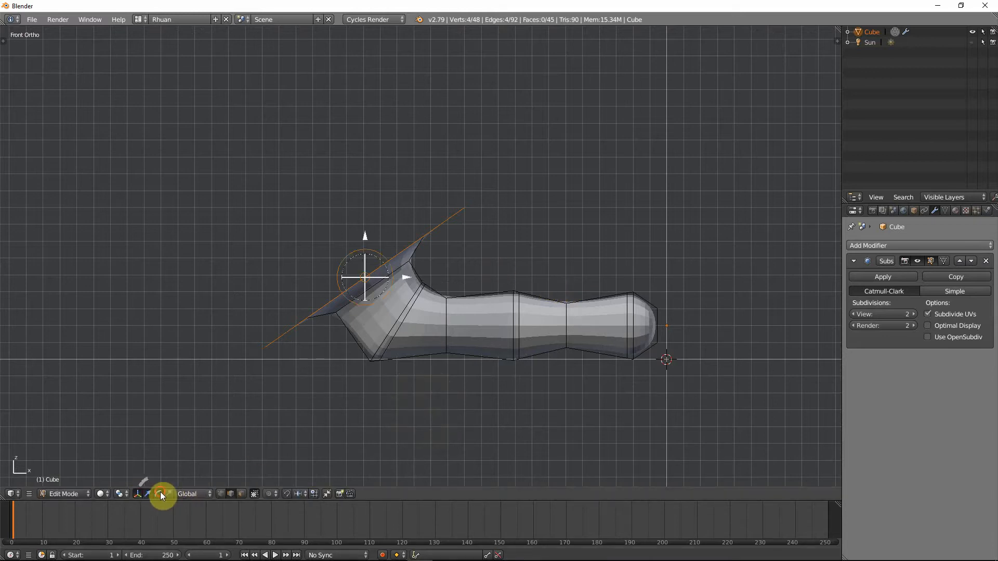
pyautogui.click(187, 494)
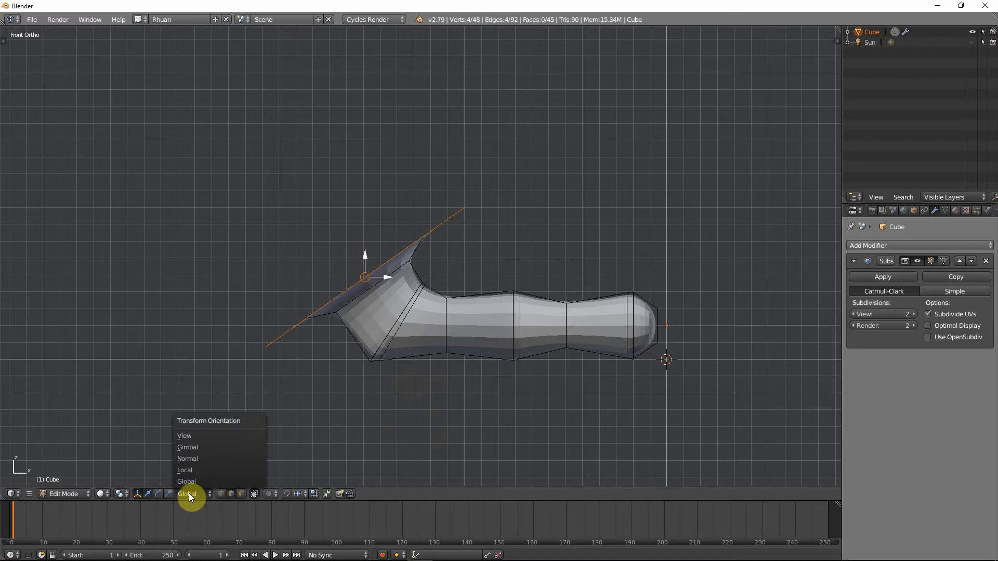
pyautogui.click(188, 459)
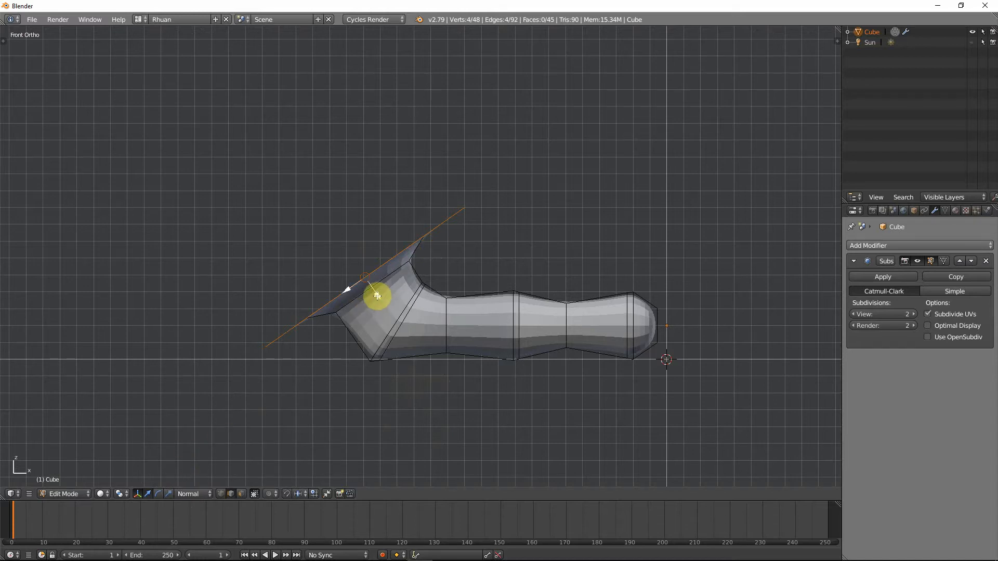
pyautogui.moveTo(377, 296); pyautogui.dragTo(383, 296)
pyautogui.moveTo(479, 282); pyautogui.dragTo(447, 264, button='middle')
pyautogui.press('KP_1')
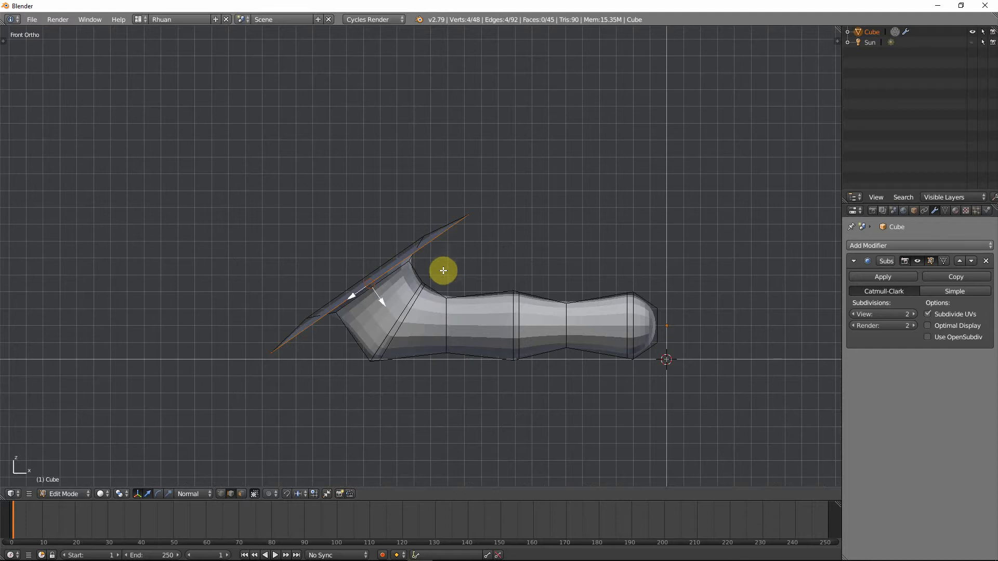
# Step: Add a centred lengthwise loop cut running along both sides of the form
pyautogui.moveTo(443, 270); pyautogui.dragTo(544, 332, button='middle')
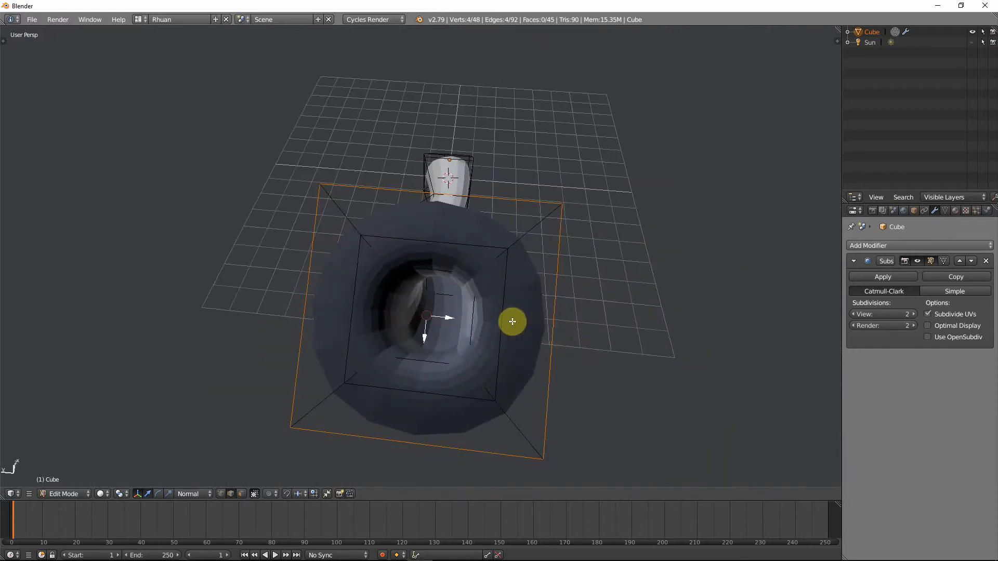
pyautogui.hotkey('ctrl', 'r')
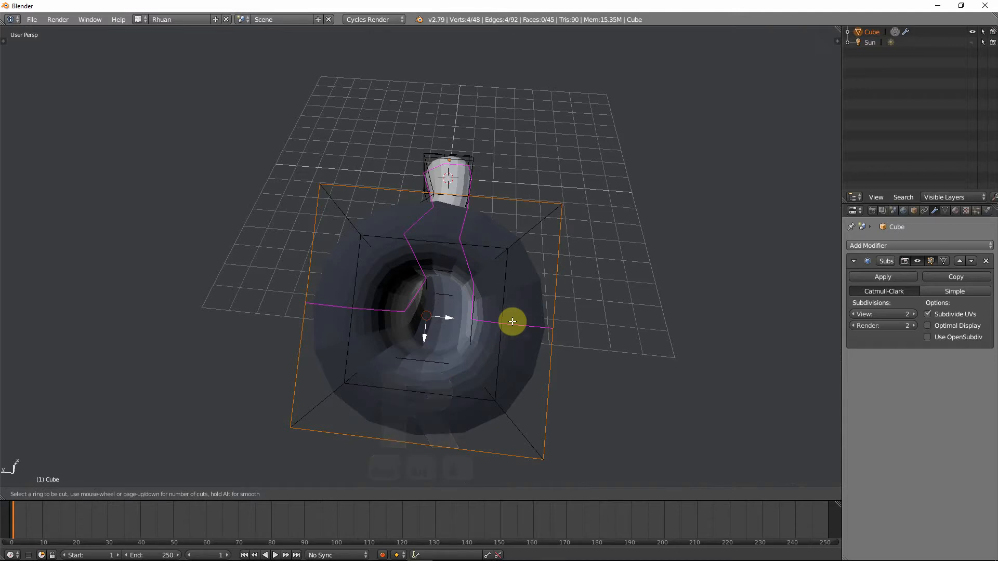
pyautogui.rightClick(512, 321)
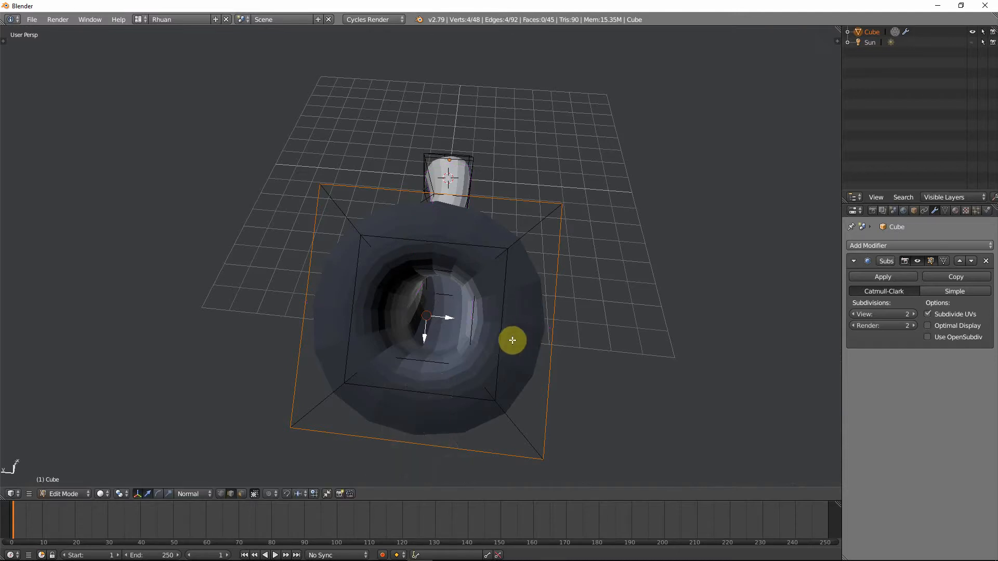
pyautogui.hotkey('ctrl', 'r')
pyautogui.click(508, 329)
pyautogui.rightClick(508, 328)
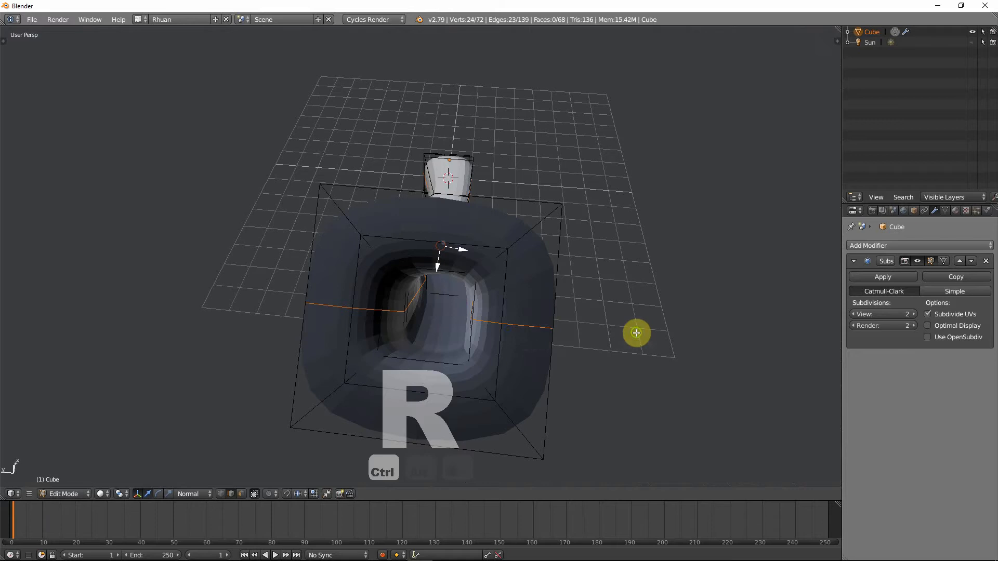
# Step: Add a second centred lengthwise loop cut along the upper and lower faces and inspect the smoothed shape in Object Mode
pyautogui.moveTo(635, 334); pyautogui.dragTo(408, 340, button='middle')
pyautogui.hotkey('ctrl', 'r')
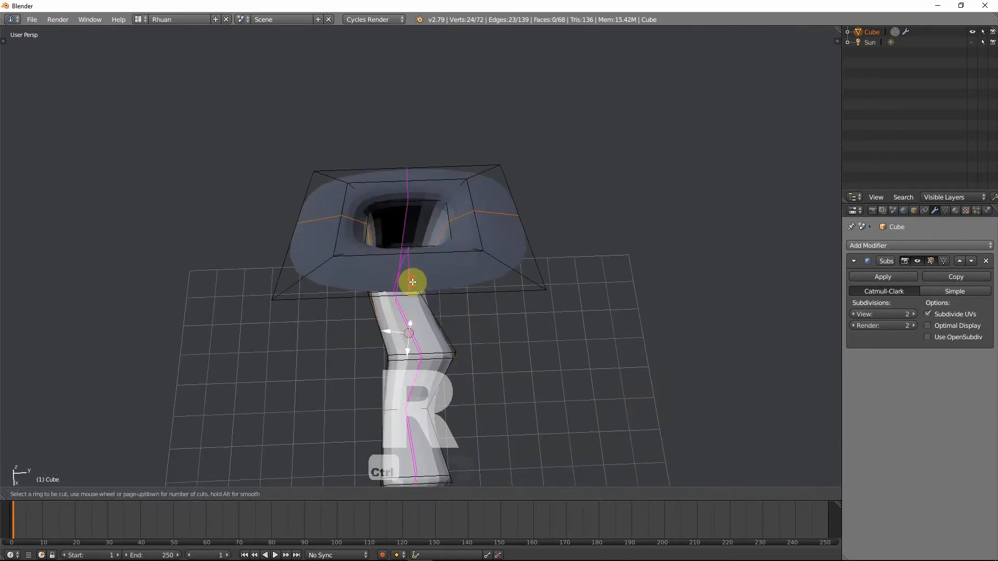
pyautogui.click(413, 287)
pyautogui.rightClick(415, 291)
pyautogui.moveTo(415, 292); pyautogui.dragTo(567, 252, button='middle')
pyautogui.moveTo(580, 311); pyautogui.dragTo(522, 302, button='middle')
pyautogui.press('Tab')
pyautogui.press('Tab')
pyautogui.scroll(6, 456, 329)
pyautogui.press('s')
pyautogui.press('z')
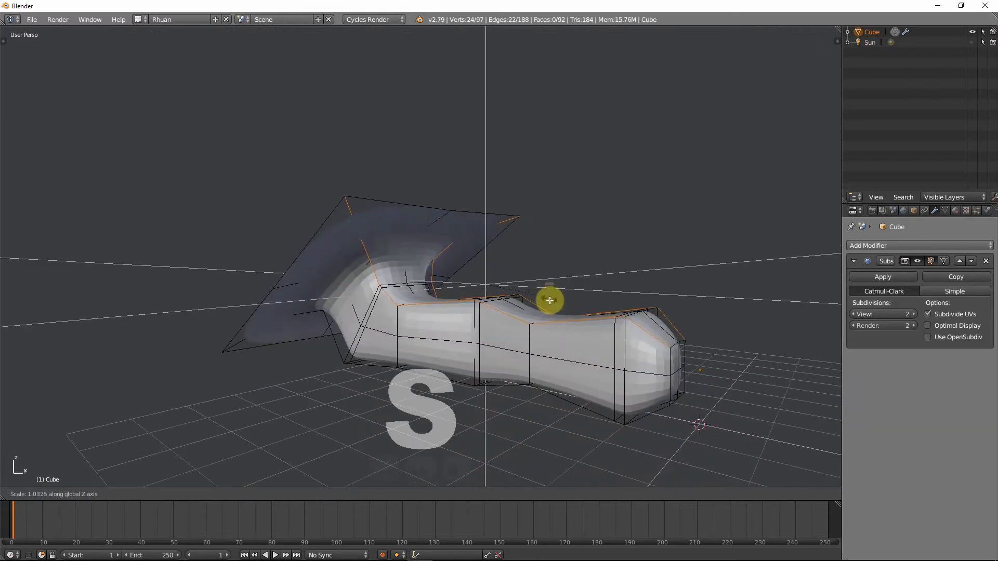
pyautogui.rightClick(558, 357)
# Step: Move the two upper lengthwise corner edge loops down about 0.53 along Z to round the body's upper side
pyautogui.press('g')
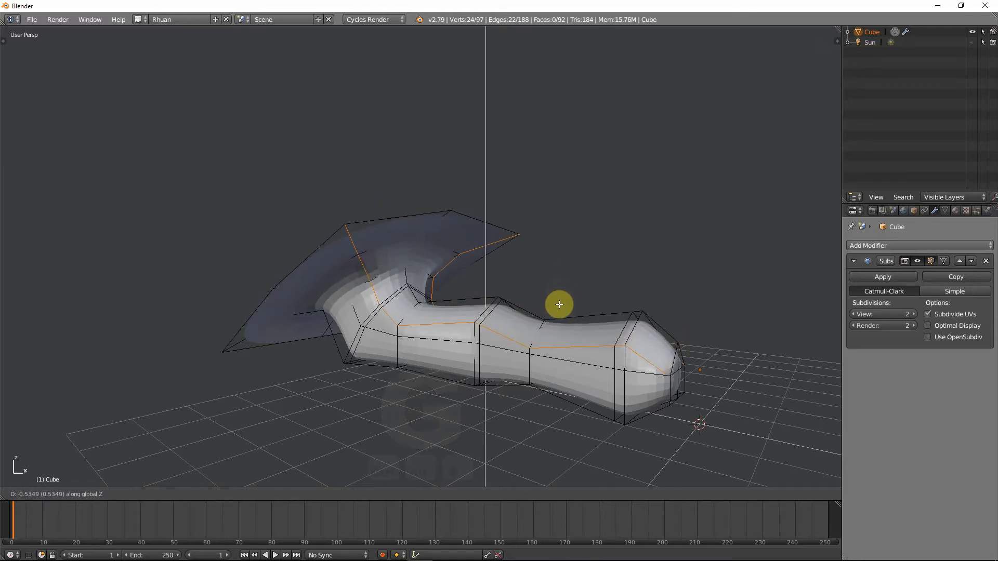
pyautogui.click(559, 304)
pyautogui.moveTo(555, 319); pyautogui.dragTo(590, 390, button='middle')
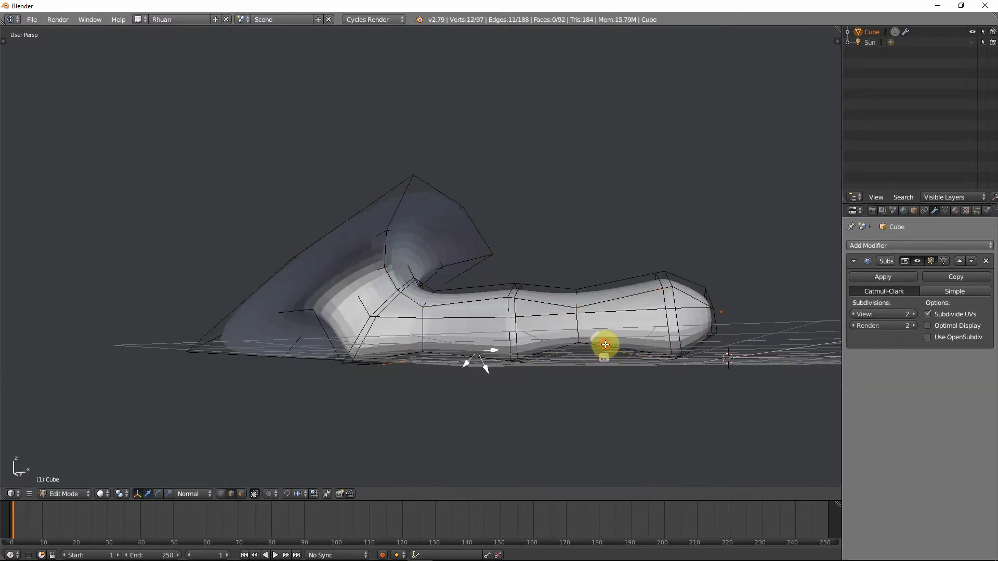
# Step: Select the two lower lengthwise corner edge loops, move them up about 0.54 along Z, and inspect the result in Object Mode
pyautogui.moveTo(605, 345); pyautogui.dragTo(529, 372, button='middle')
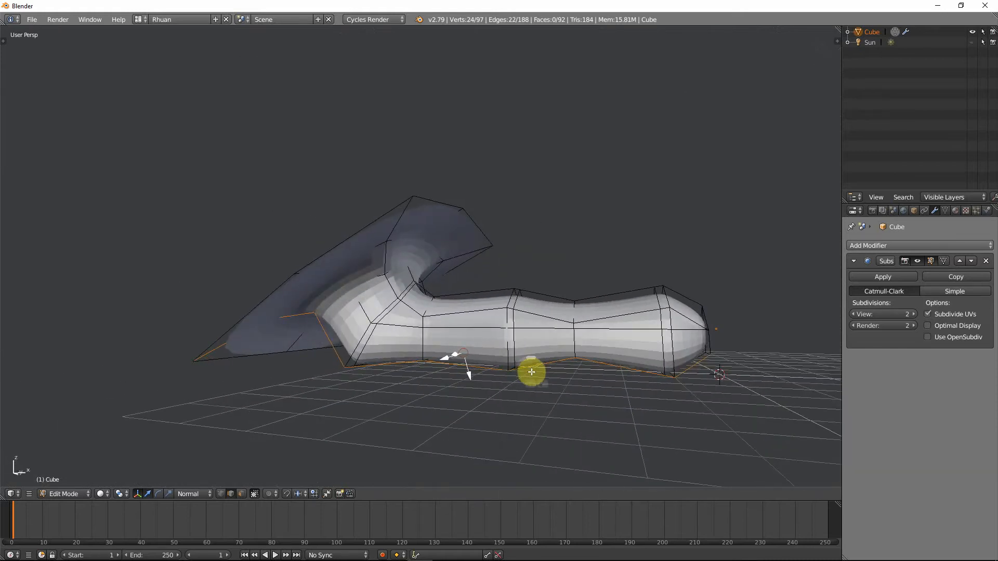
pyautogui.press('g')
pyautogui.press('z')
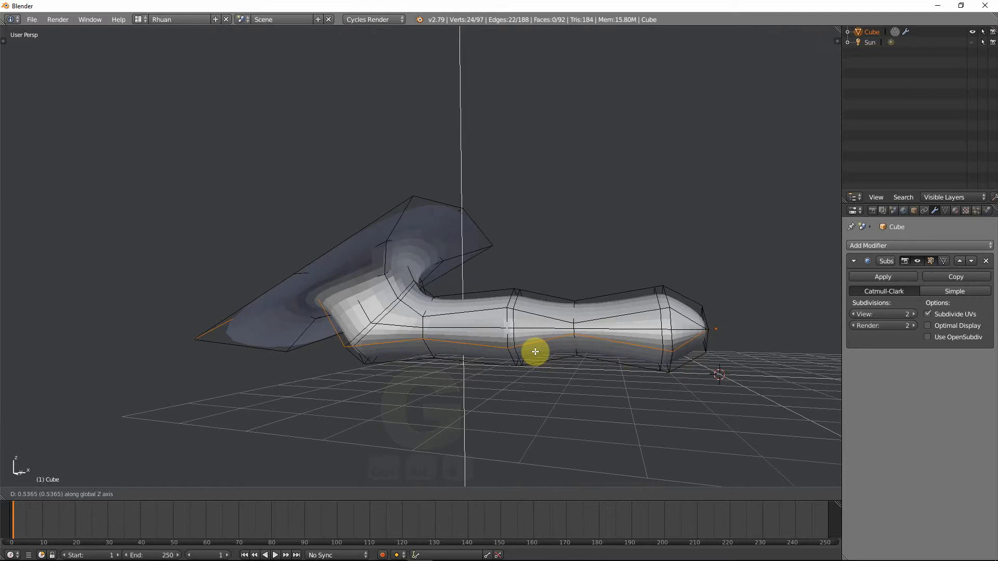
pyautogui.click(536, 352)
pyautogui.press('Tab')
pyautogui.moveTo(526, 383); pyautogui.dragTo(377, 426, button='middle')
# Step: Select the short lower edge at the bend, move it down along its Normal-orientation Z axis, and check the smoothed shape
pyautogui.press('Tab')
pyautogui.rightClick(371, 388)
pyautogui.press('g')
pyautogui.press('z')
pyautogui.press('z')
pyautogui.click(357, 428)
pyautogui.press('Tab')
pyautogui.press('Tab')
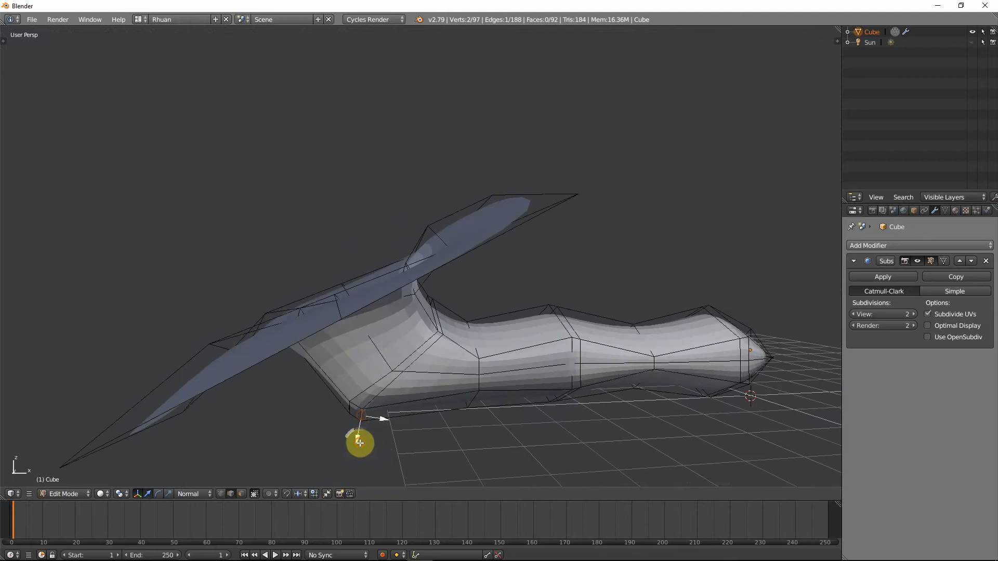
# Step: Move the lower bend edge about 0.41 toward +X and 0.22 down, and inspect the form in Object Mode
pyautogui.moveTo(359, 442); pyautogui.dragTo(382, 436)
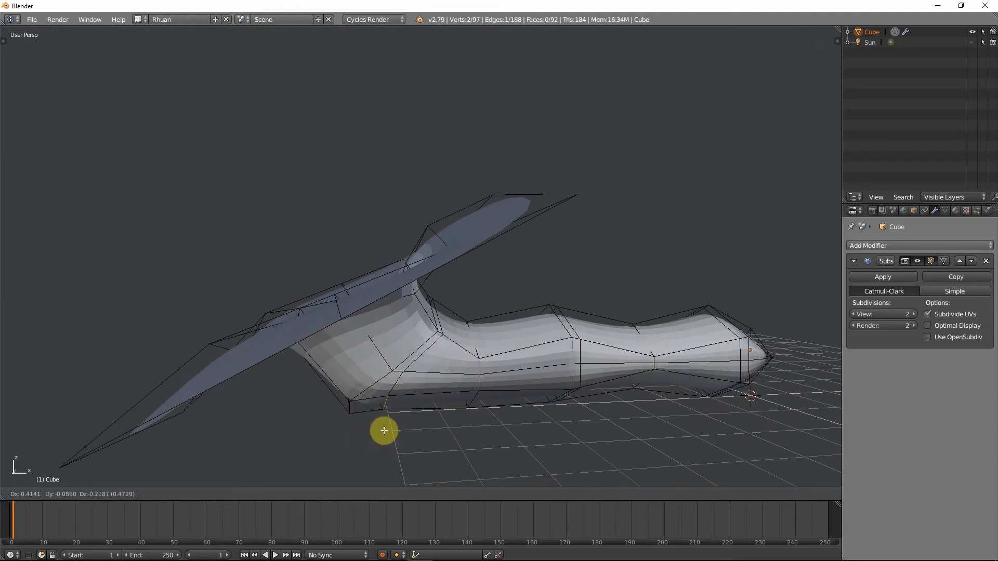
pyautogui.click(385, 432)
pyautogui.press('Tab')
pyautogui.moveTo(401, 422); pyautogui.dragTo(537, 421, button='middle')
pyautogui.press('Tab')
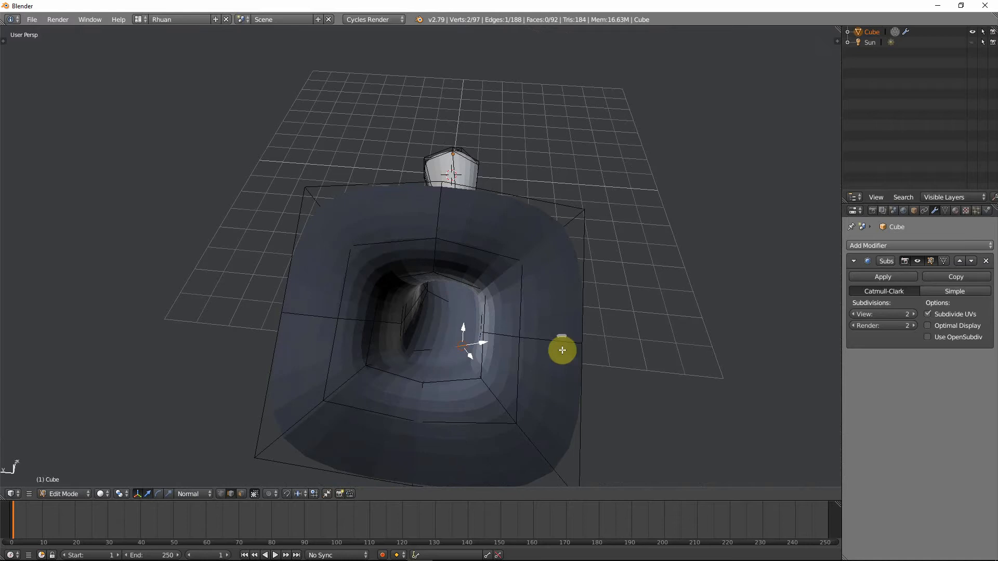
pyautogui.hotkey('ctrl', 'Tab')
pyautogui.click(524, 340)
pyautogui.rightClick(583, 346)
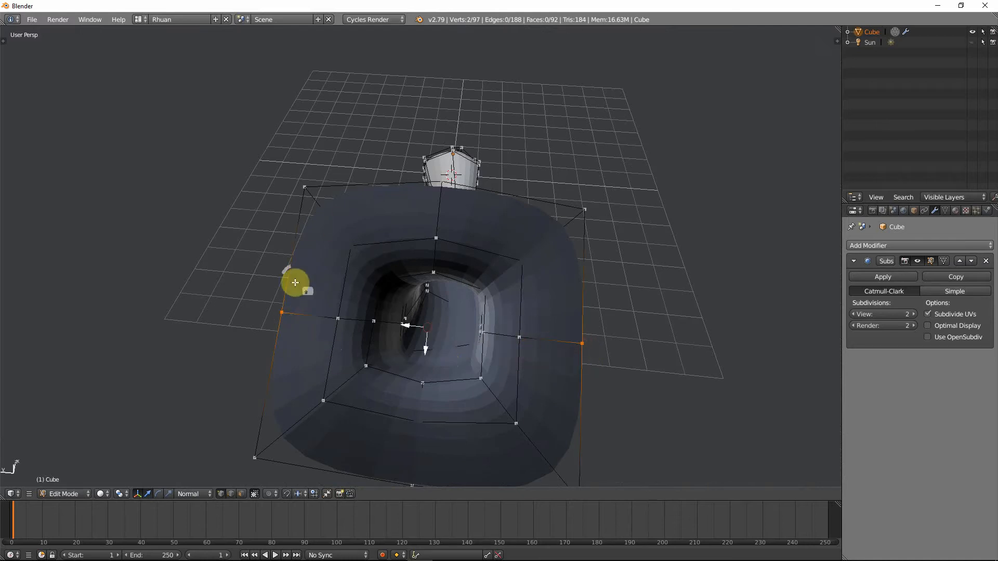
pyautogui.hotkey('ctrl', 'Tab')
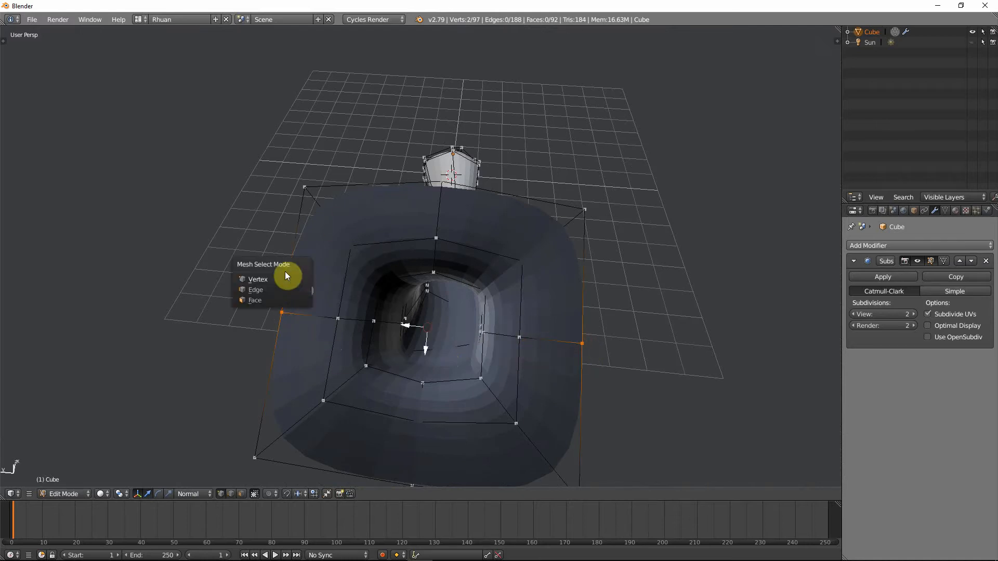
pyautogui.click(263, 289)
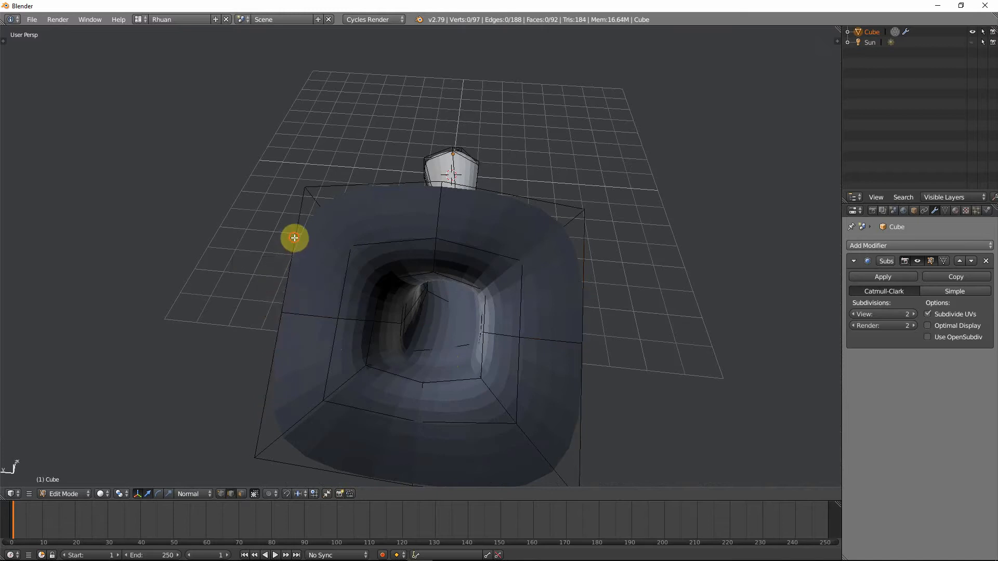
# Step: Select the complete outer boundary edge loop of the flared open end
pyautogui.keyDown('alt'); pyautogui.click(390, 312); pyautogui.keyUp('alt')
pyautogui.moveTo(390, 312); pyautogui.dragTo(374, 290, button='middle')
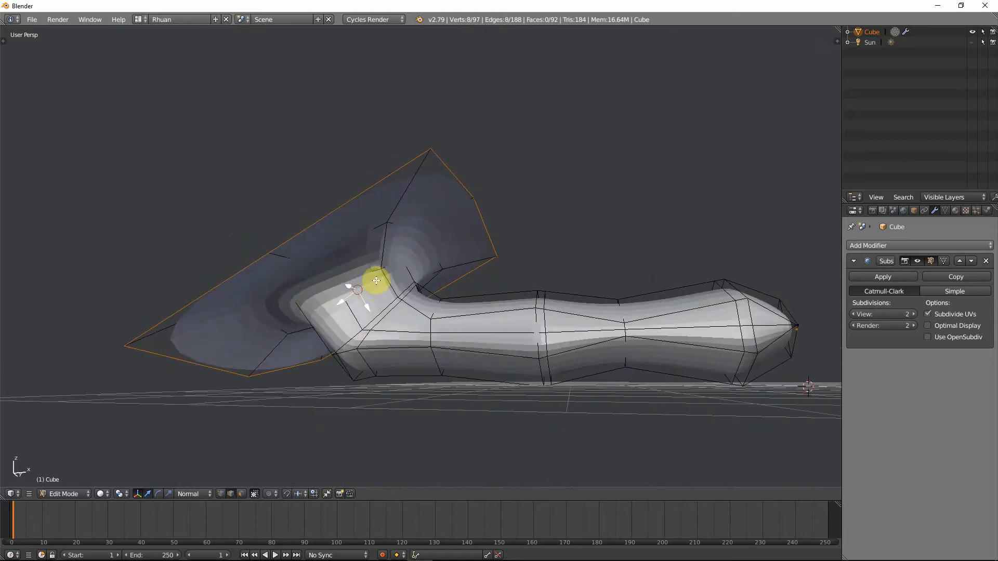
pyautogui.keyDown('alt'); pyautogui.click(377, 227); pyautogui.keyUp('alt')
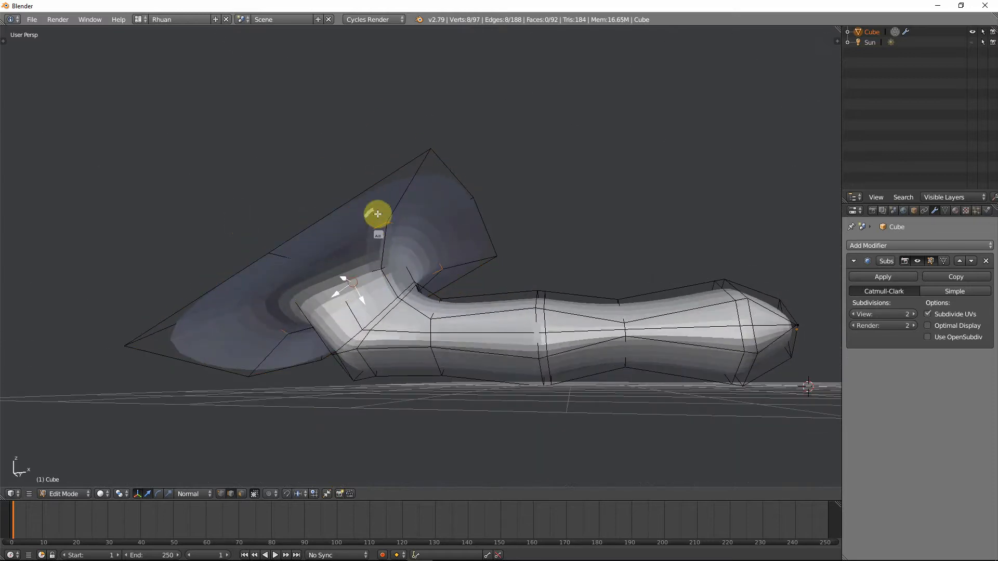
pyautogui.keyDown('alt'); pyautogui.click(364, 190); pyautogui.keyUp('alt')
pyautogui.moveTo(363, 190); pyautogui.dragTo(495, 281, button='middle')
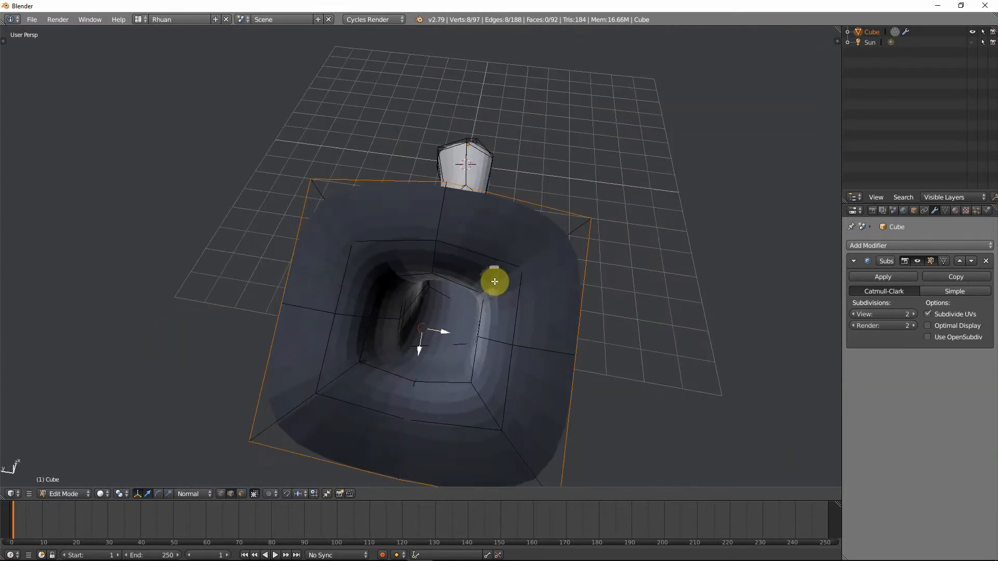
# Step: Look up "loop" among the add-ons in User Preferences to check that LoopTools is enabled, clear the search and close the preferences
pyautogui.click(30, 21)
pyautogui.click(67, 135)
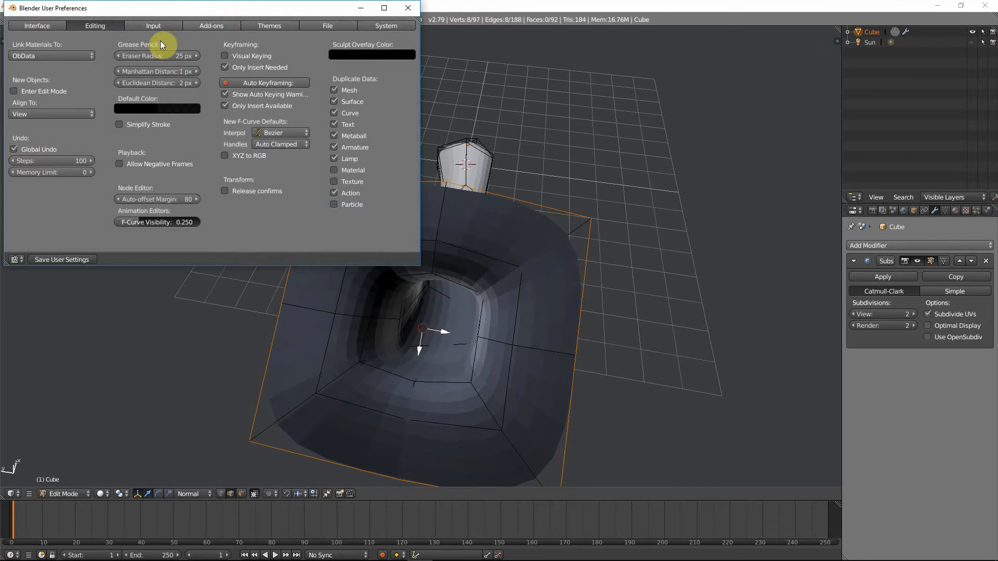
pyautogui.click(208, 25)
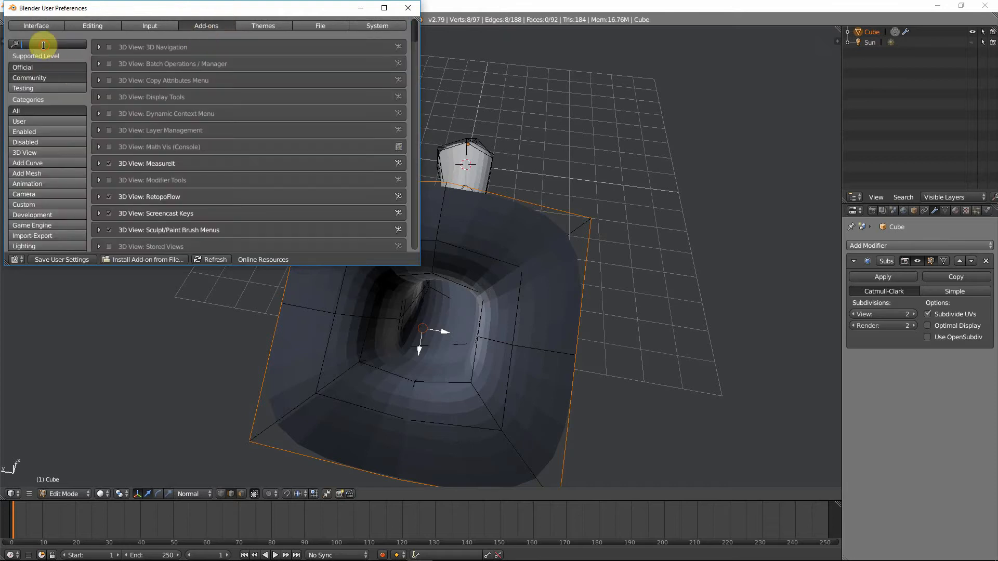
pyautogui.write('loop')
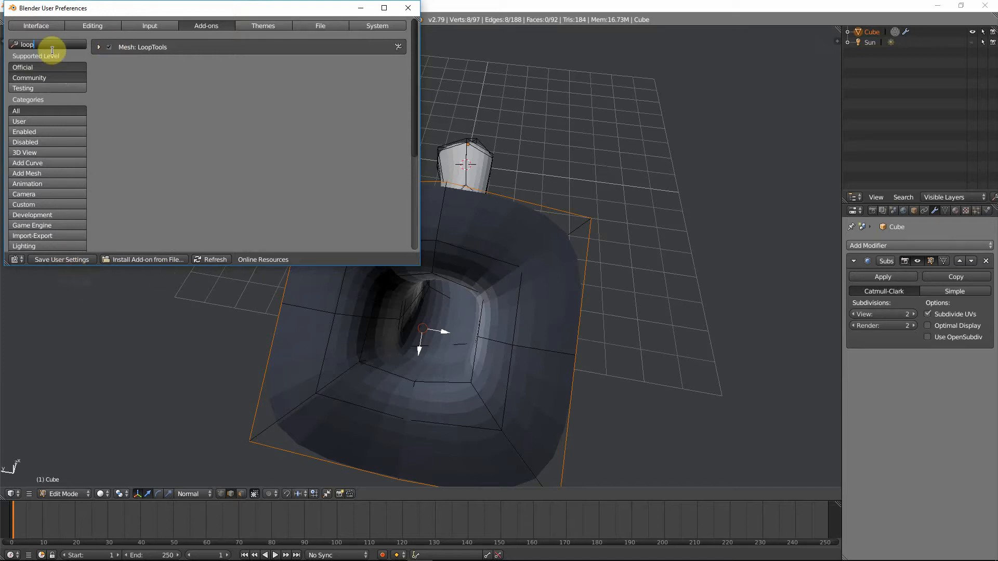
pyautogui.press('BackSpace')
pyautogui.press('BackSpace')
pyautogui.press('BackSpace')
pyautogui.press('BackSpace')
pyautogui.click(36, 25)
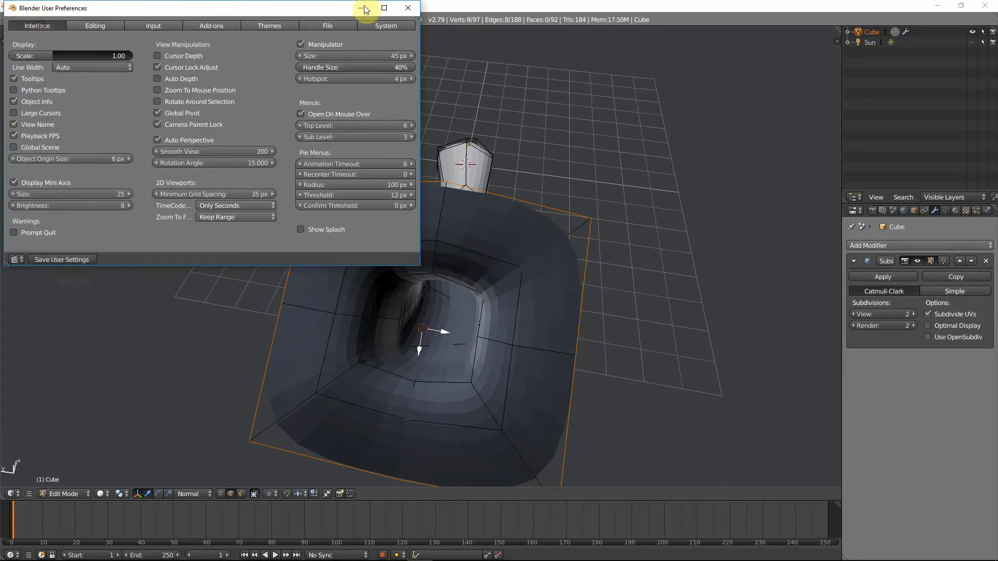
pyautogui.click(407, 9)
# Step: Reshape the selected outer rim loop into a circle with LoopTools Circle
pyautogui.moveTo(537, 332); pyautogui.dragTo(573, 219, button='middle')
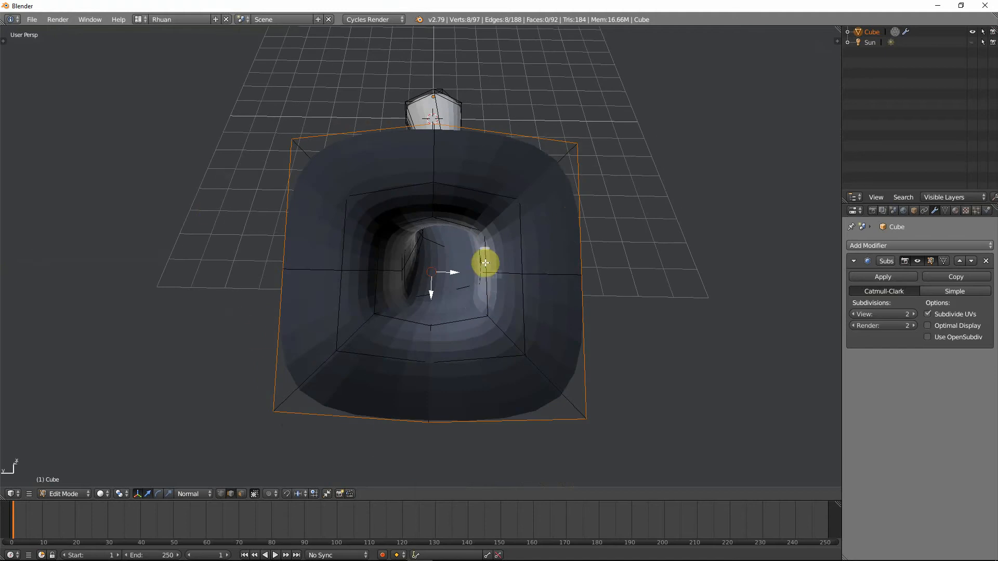
pyautogui.press('w')
pyautogui.moveTo(485, 263)
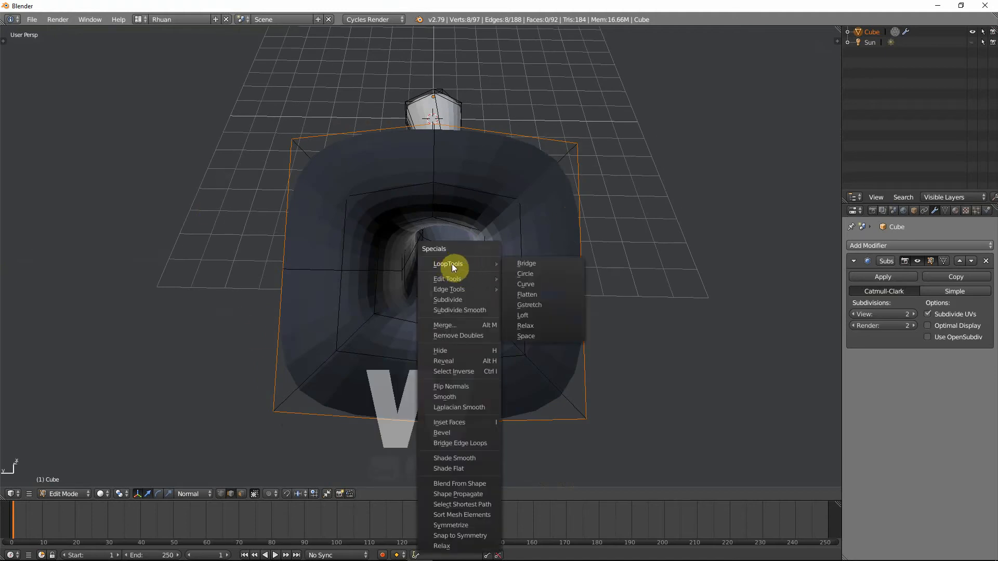
pyautogui.click(531, 276)
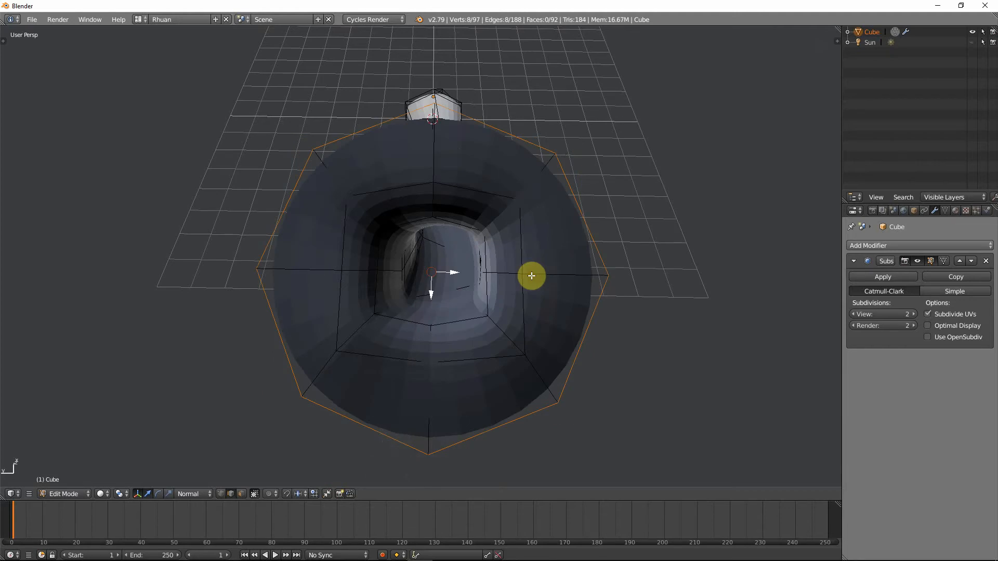
pyautogui.moveTo(427, 276); pyautogui.dragTo(400, 283, button='middle')
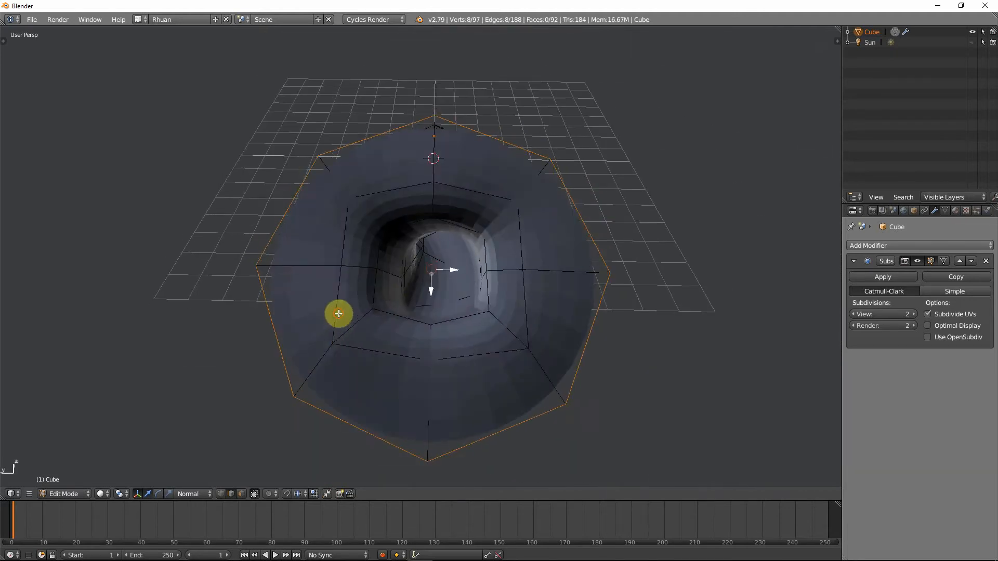
# Step: Select the middle edge loop inside the flared end and reshape it into a circle with LoopTools Circle
pyautogui.keyDown('alt'); pyautogui.rightClick(352, 306); pyautogui.keyUp('alt')
pyautogui.moveTo(352, 307); pyautogui.dragTo(350, 327, button='middle')
pyautogui.press('w')
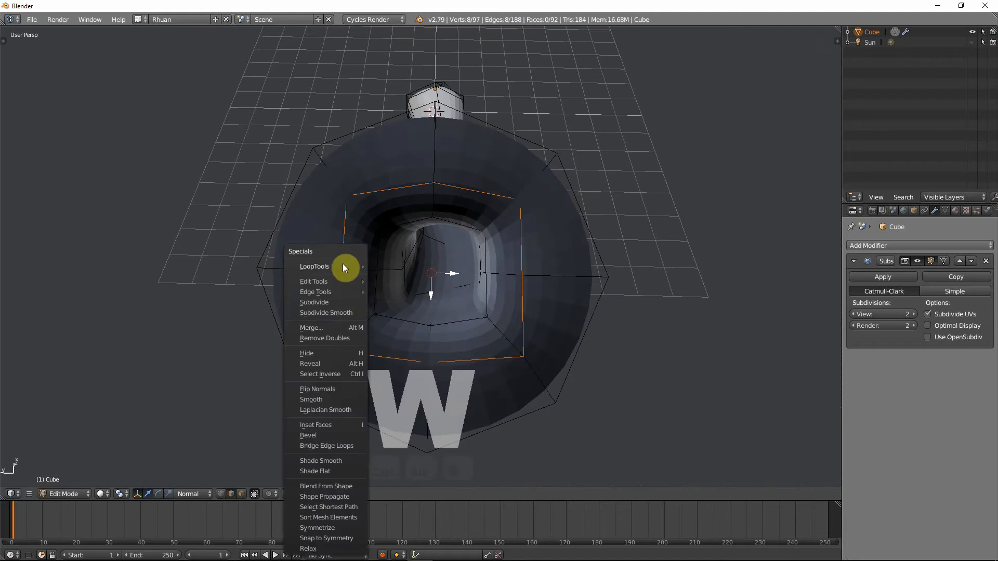
pyautogui.moveTo(339, 263)
pyautogui.click(389, 280)
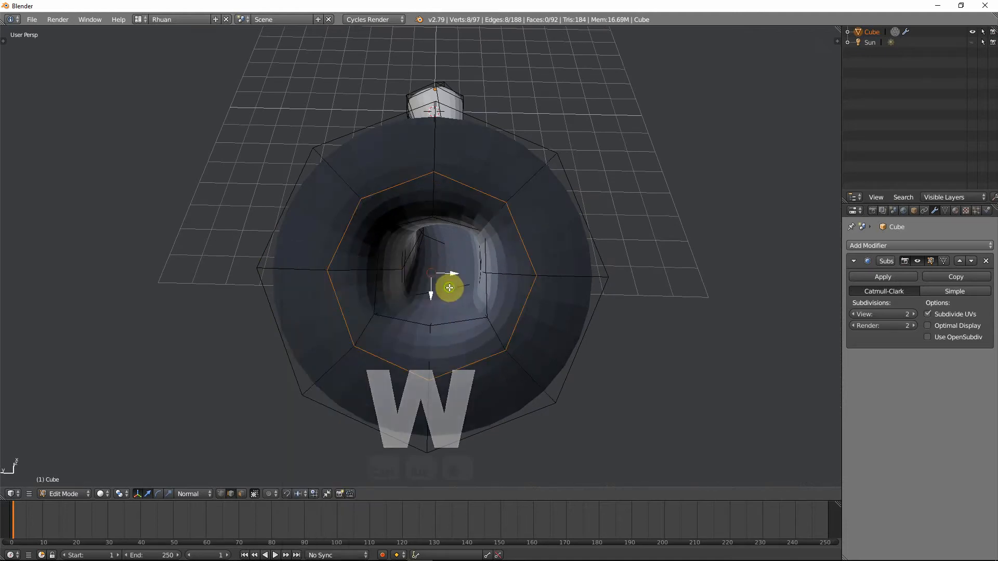
pyautogui.moveTo(445, 285); pyautogui.dragTo(421, 281, button='middle')
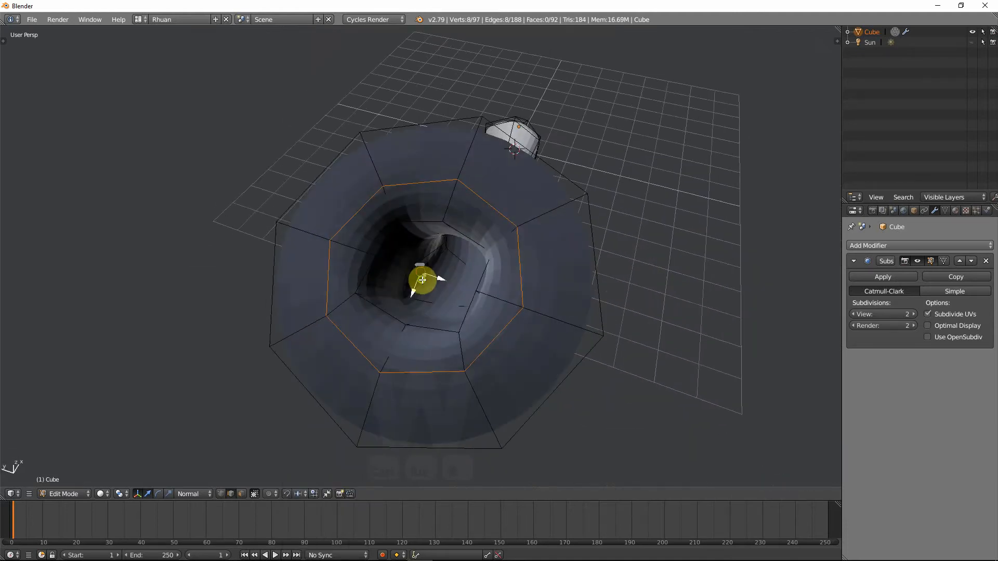
# Step: Reshape the inner throat edge loop into a circle with LoopTools Circle and inspect the opening in Object Mode
pyautogui.keyDown('alt'); pyautogui.rightClick(461, 235); pyautogui.keyUp('alt')
pyautogui.press('w')
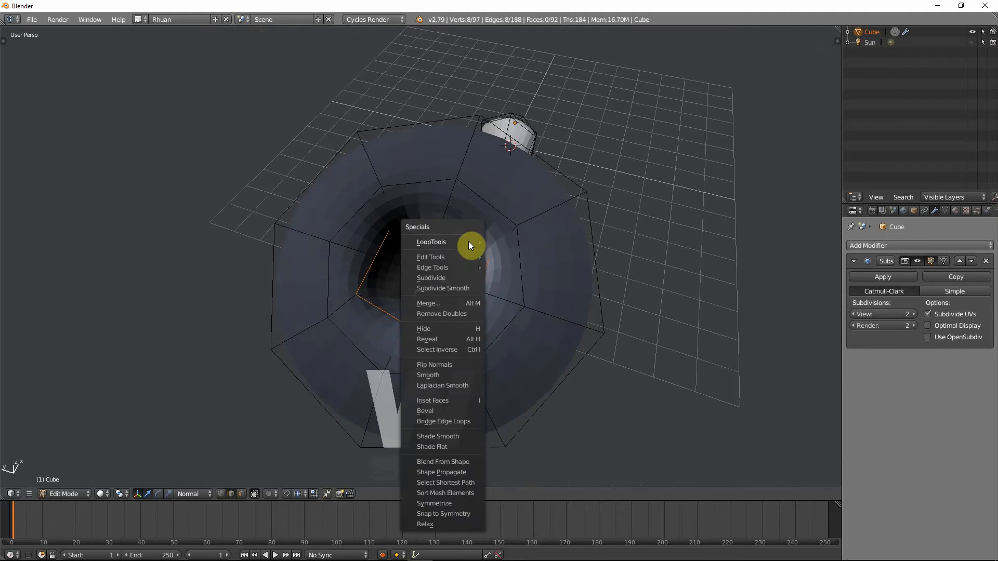
pyautogui.moveTo(470, 242)
pyautogui.click(515, 254)
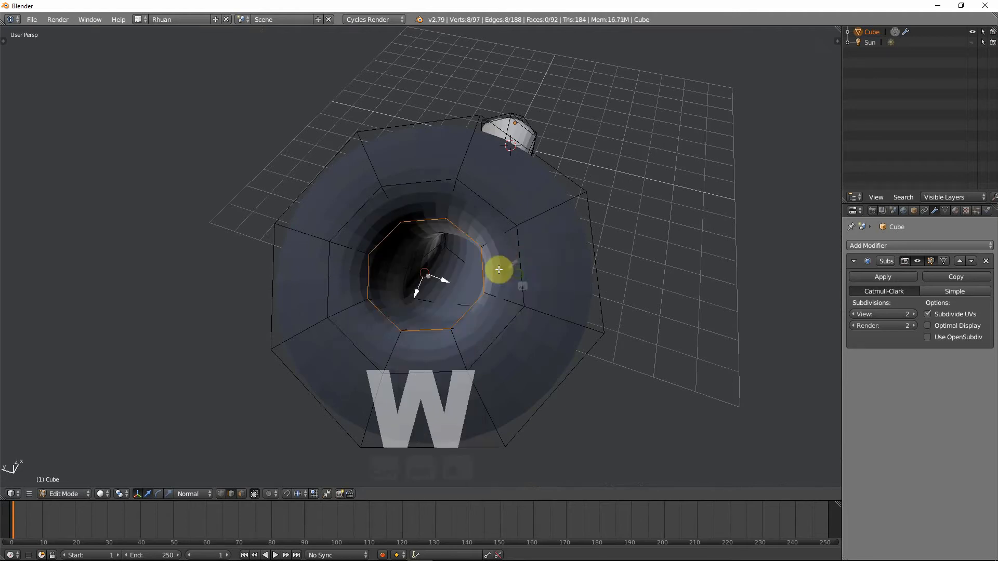
pyautogui.moveTo(499, 272); pyautogui.dragTo(555, 439, button='middle')
pyautogui.scroll(2, 486, 386)
pyautogui.moveTo(486, 385); pyautogui.dragTo(566, 345, button='middle')
pyautogui.press('Tab')
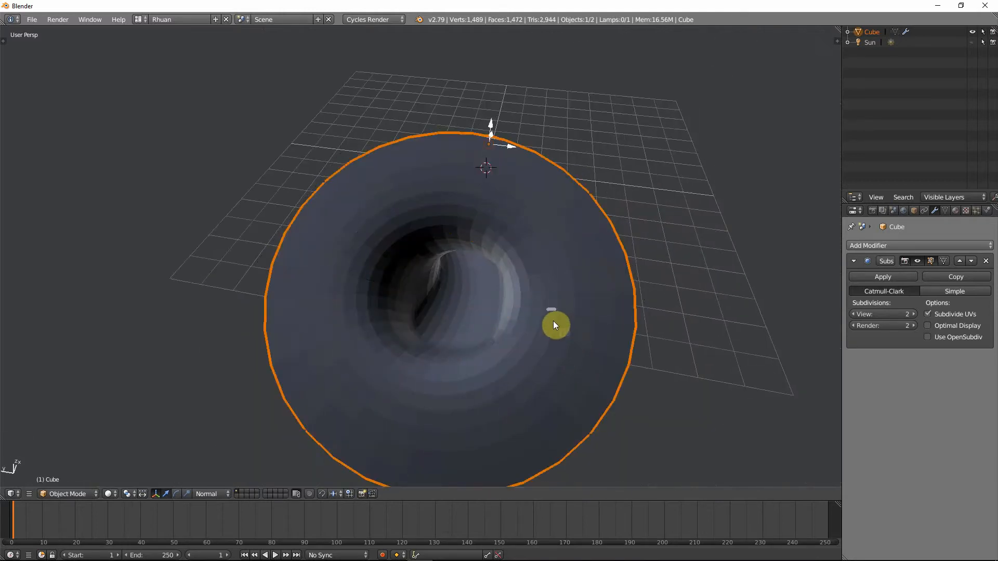
pyautogui.press('Tab')
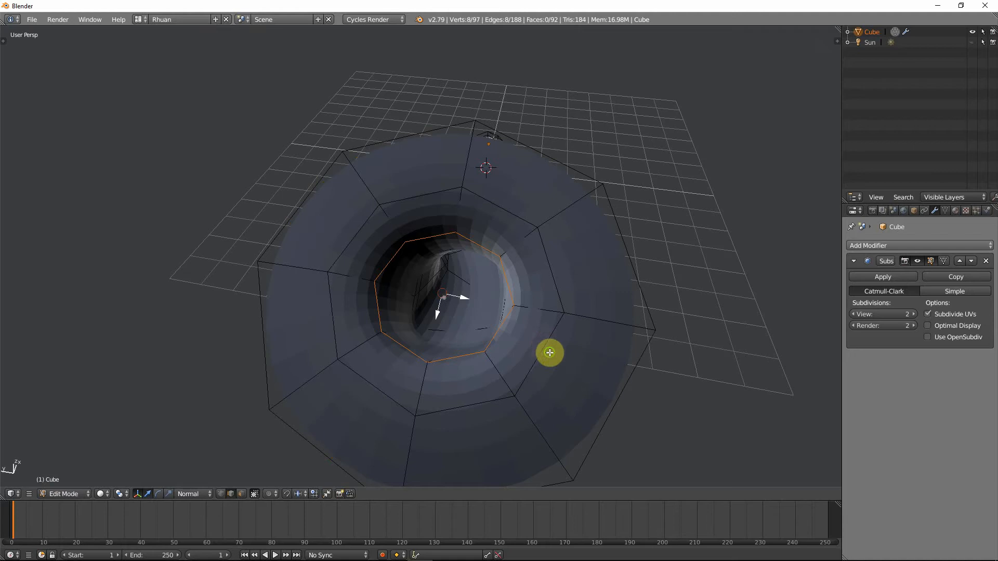
# Step: Select the two opposite side vertices of the outer rim and scale them apart along global Y by about 1.16
pyautogui.moveTo(546, 347)
pyautogui.mouseDown(button='middle')
pyautogui.moveTo(572, 367)
pyautogui.moveTo(549, 362)
pyautogui.mouseUp(button='middle')
pyautogui.click(544, 358)
pyautogui.rightClick(650, 297)
pyautogui.keyDown('shift'); pyautogui.rightClick(265, 306); pyautogui.keyUp('shift')
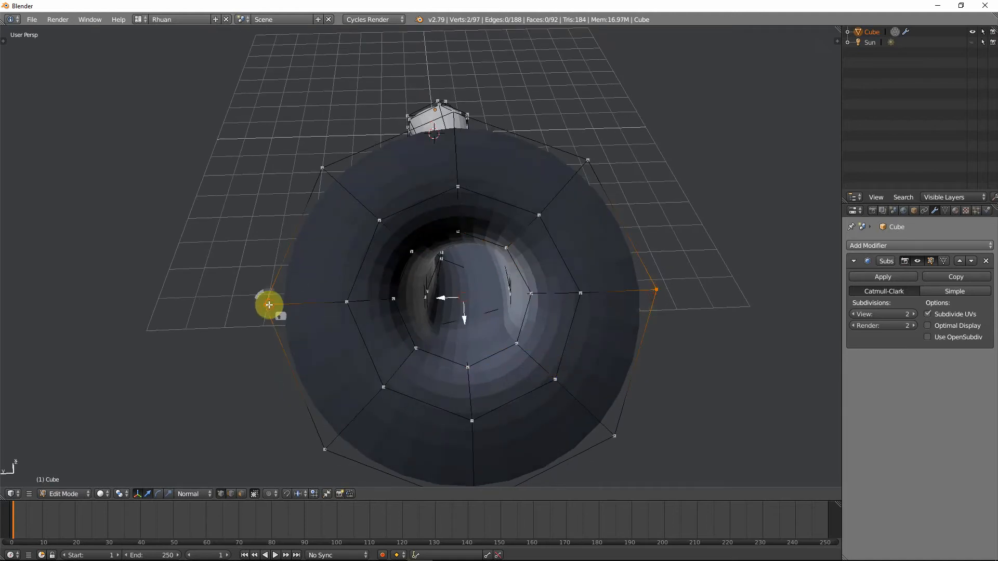
pyautogui.press('s')
pyautogui.press('y')
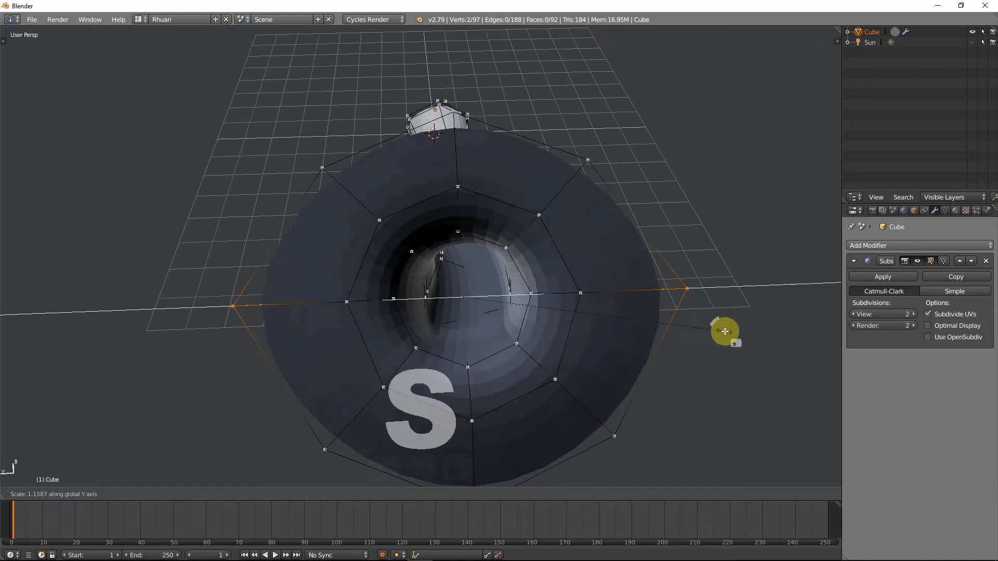
pyautogui.click(725, 331)
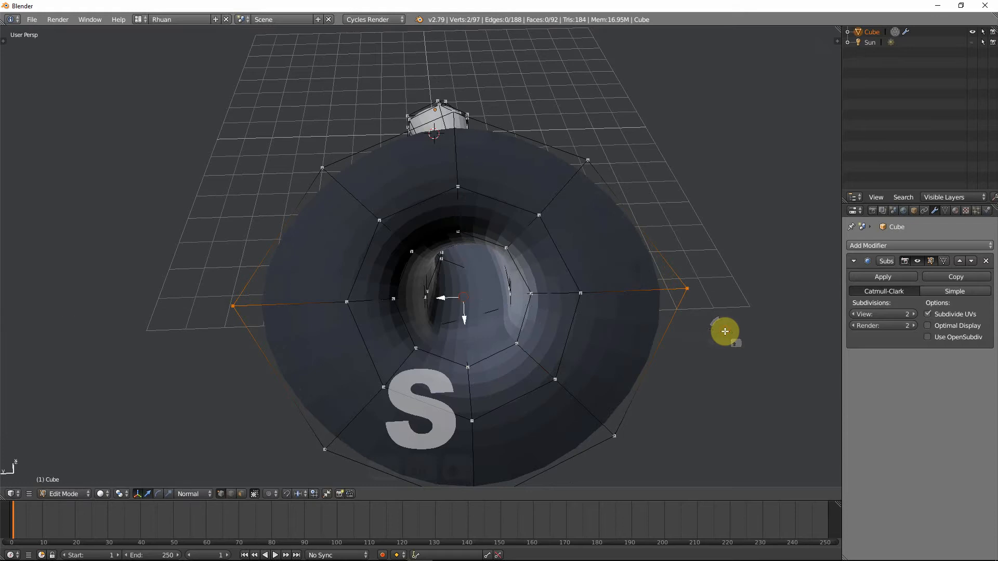
# Step: Move one side vertex of the outer rim slightly inward and lower it about 1.09 along its normal in front view
pyautogui.rightClick(246, 305)
pyautogui.press('g')
pyautogui.click(268, 306)
pyautogui.moveTo(267, 305); pyautogui.dragTo(597, 299, button='middle')
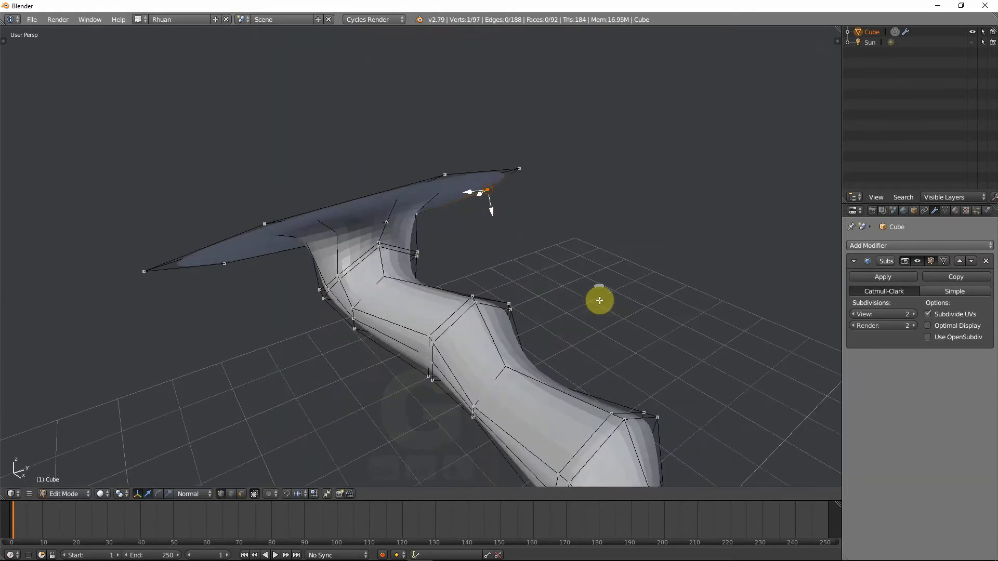
pyautogui.press('KP_5')
pyautogui.press('KP_1')
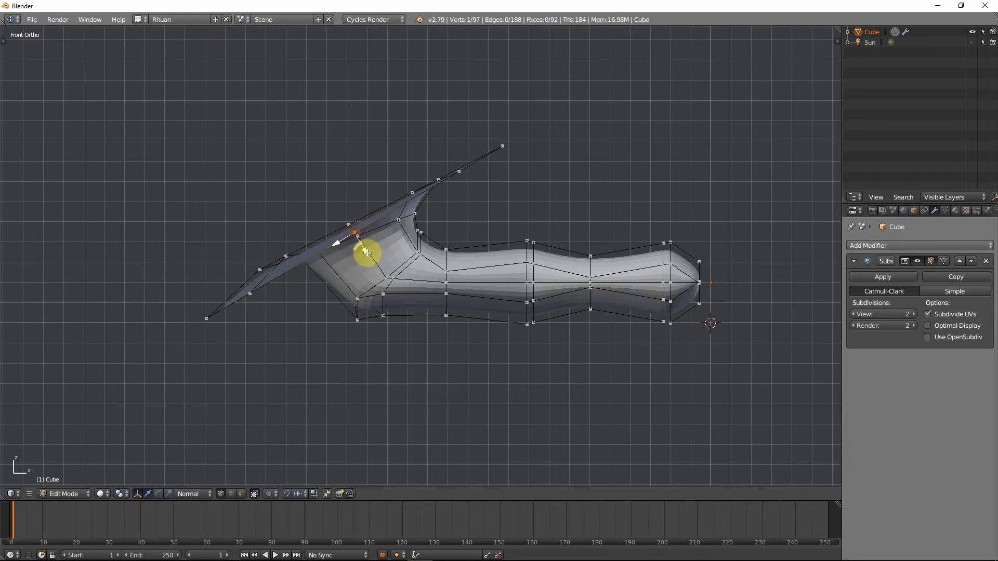
pyautogui.press('g')
pyautogui.press('z')
pyautogui.press('z')
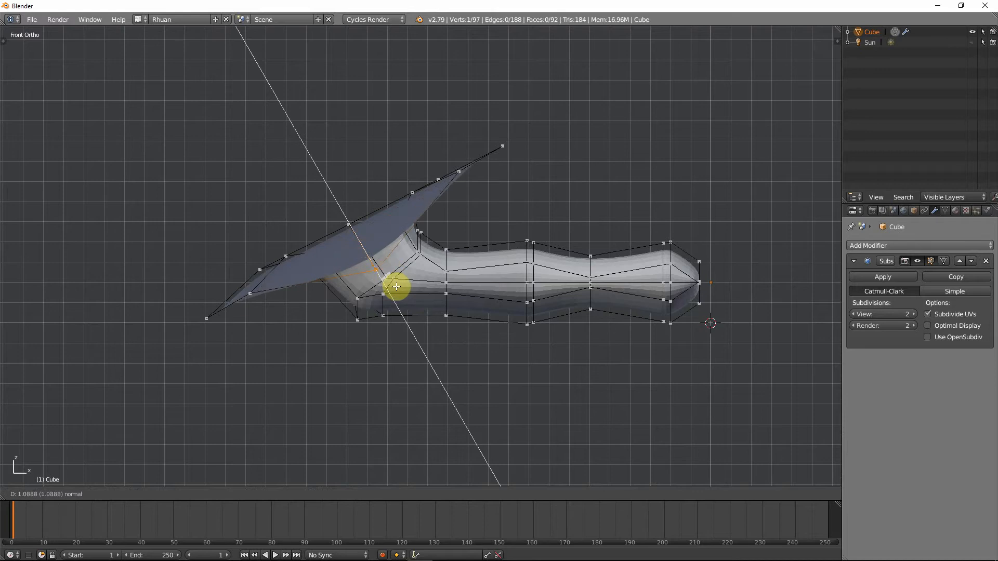
pyautogui.click(396, 287)
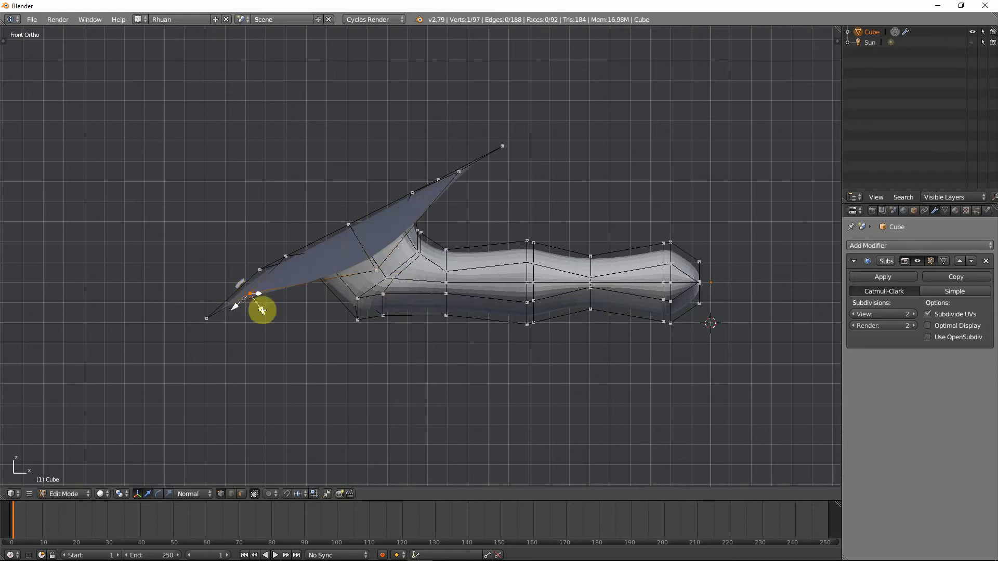
# Step: Raise a vertex near the rim's lower end and nudge one near its upper end slightly upward along their normals
pyautogui.press('g')
pyautogui.press('z')
pyautogui.press('z')
pyautogui.click(251, 288)
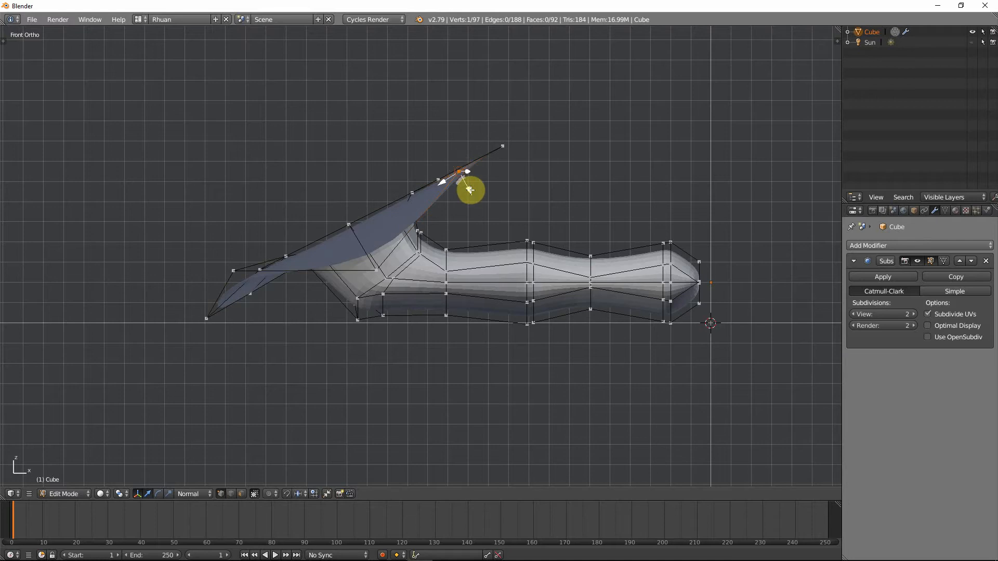
pyautogui.press('g')
pyautogui.press('z')
pyautogui.press('z')
pyautogui.click(508, 173)
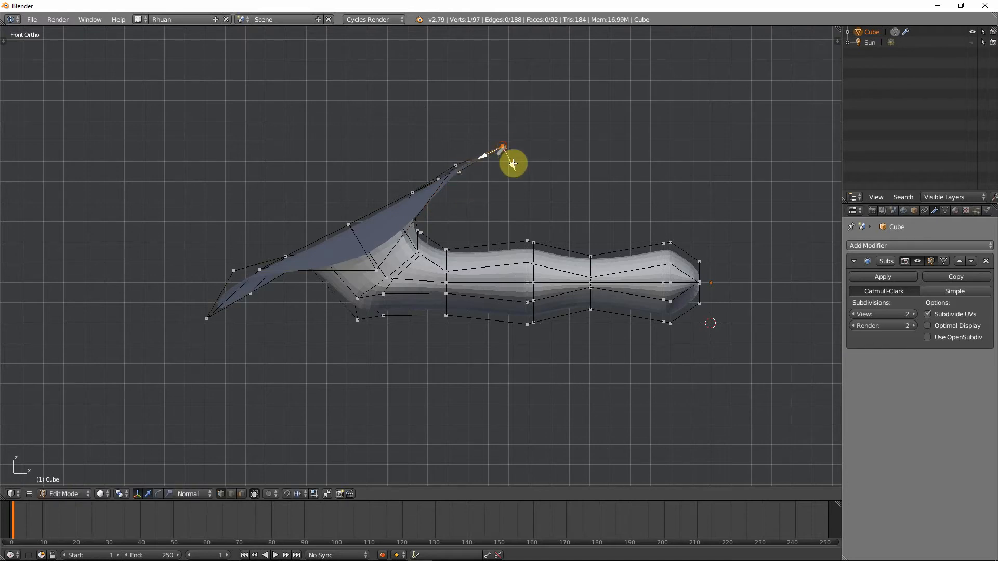
# Step: Pull the rim's topmost vertex down along its normal and try a small further shift along the normal axis
pyautogui.press('g')
pyautogui.press('z')
pyautogui.press('z')
pyautogui.click(551, 156)
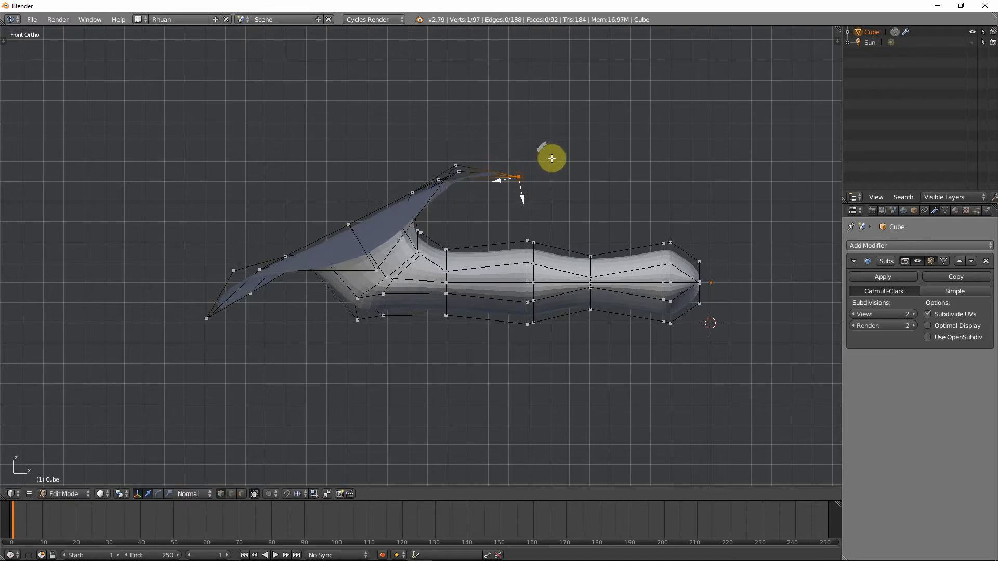
pyautogui.press('g')
pyautogui.press('z')
pyautogui.press('z')
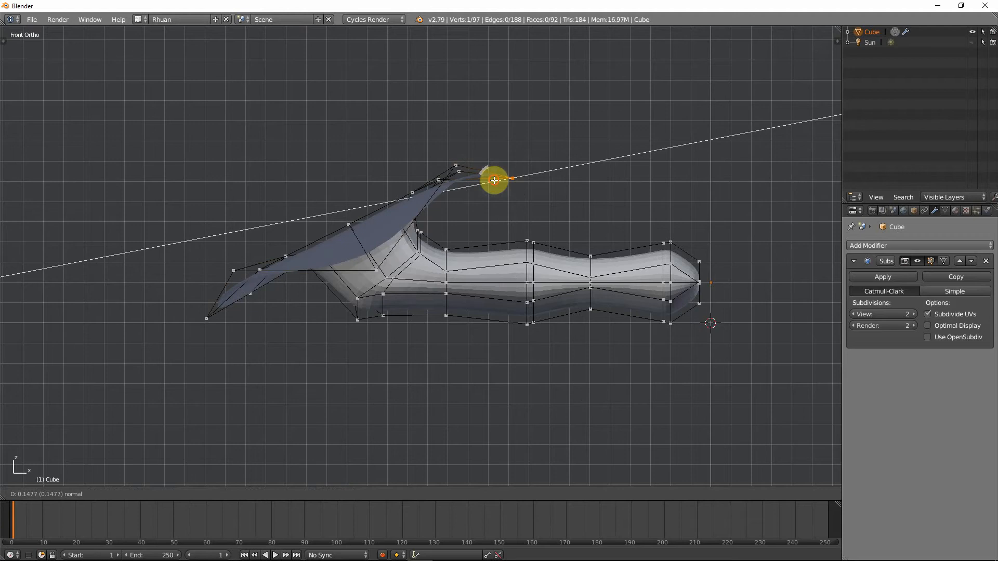
pyautogui.rightClick(493, 180)
# Step: Raise the neighbouring upper rim vertex slightly and pull the side vertex on the opposite half of the rim down along its normal
pyautogui.moveTo(525, 160); pyautogui.dragTo(493, 188, button='middle')
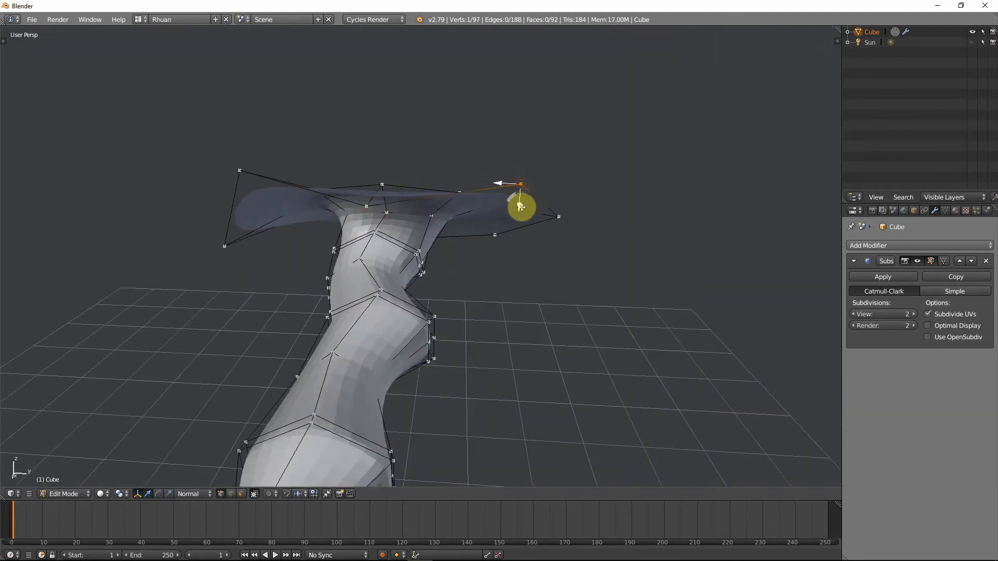
pyautogui.moveTo(521, 207); pyautogui.dragTo(520, 187)
pyautogui.moveTo(521, 185); pyautogui.dragTo(488, 193, button='middle')
pyautogui.moveTo(473, 190); pyautogui.dragTo(528, 263)
pyautogui.moveTo(528, 263); pyautogui.dragTo(438, 223, button='middle')
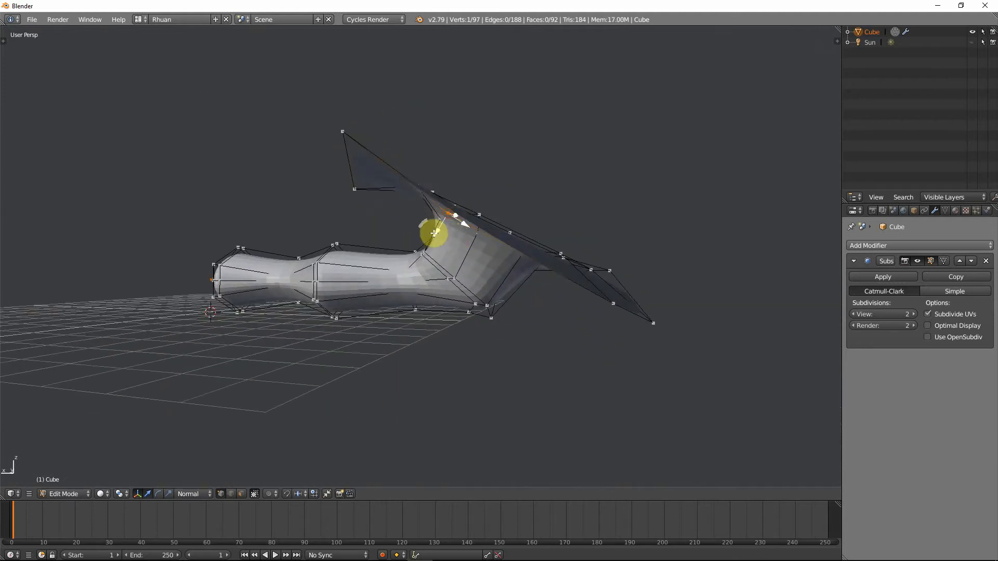
pyautogui.moveTo(436, 232); pyautogui.dragTo(424, 278)
# Step: Raise the vertex near the rim's lower end on the opposite half along its normal, and inspect the wavy flare in Object Mode
pyautogui.rightClick(611, 298)
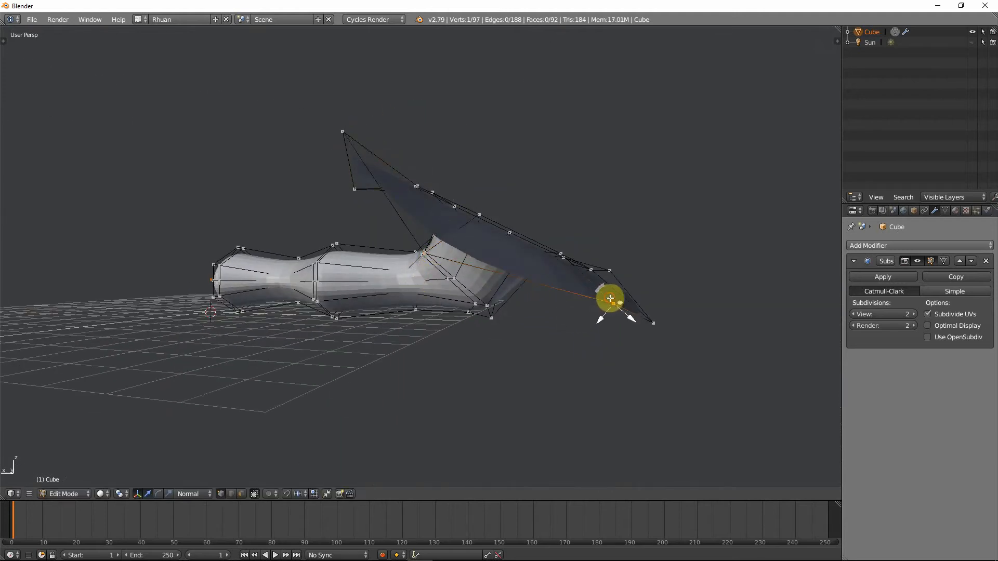
pyautogui.moveTo(609, 315); pyautogui.dragTo(642, 294)
pyautogui.rightClick(641, 294)
pyautogui.moveTo(600, 320); pyautogui.dragTo(625, 298)
pyautogui.click(647, 288)
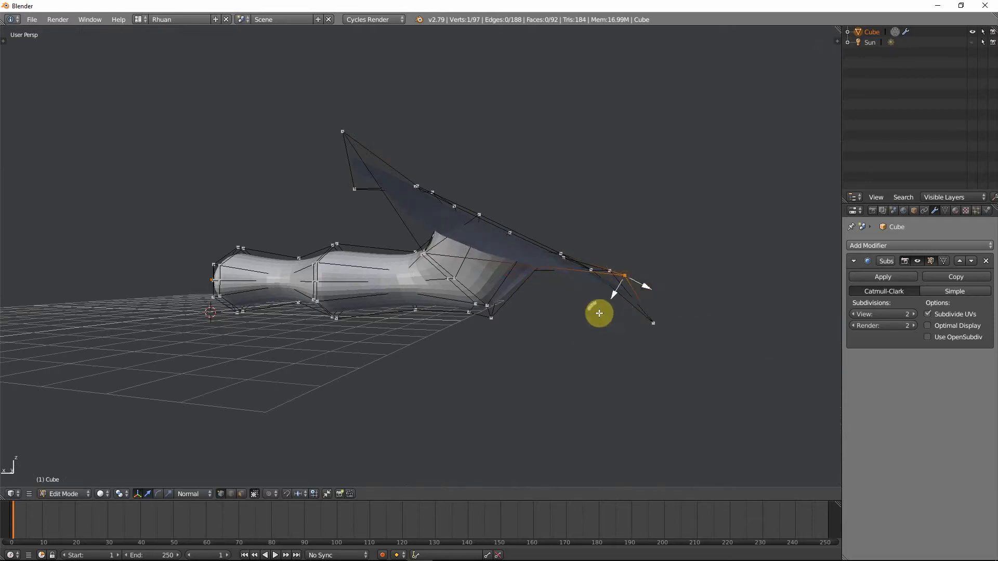
pyautogui.moveTo(600, 316); pyautogui.dragTo(374, 305, button='middle')
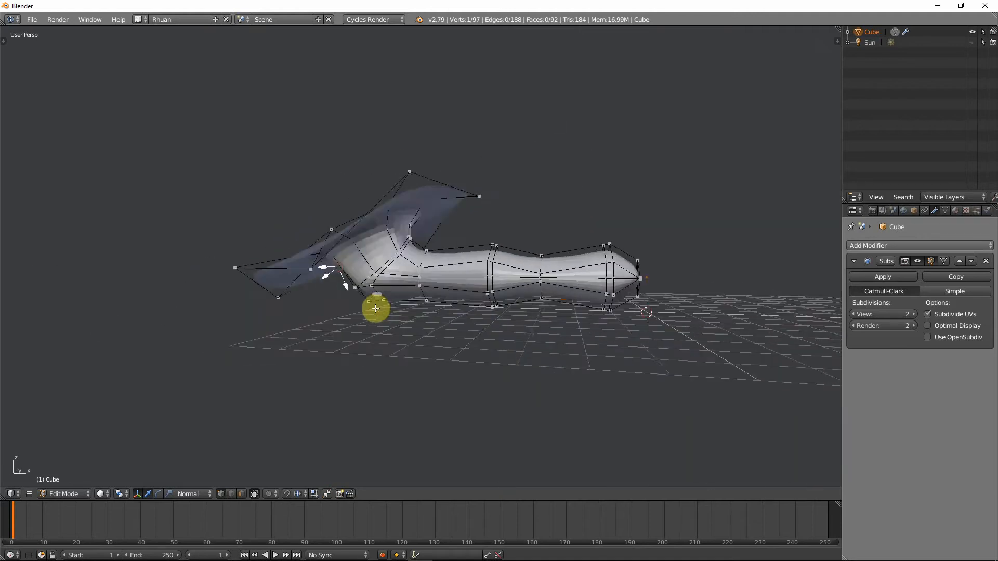
pyautogui.press('Tab')
pyautogui.moveTo(386, 248); pyautogui.dragTo(458, 239, button='middle')
pyautogui.press('Tab')
# Step: Select the complete outer rim edge loop in Edge select mode and extrude it in place in front view
pyautogui.hotkey('ctrl', 'Tab')
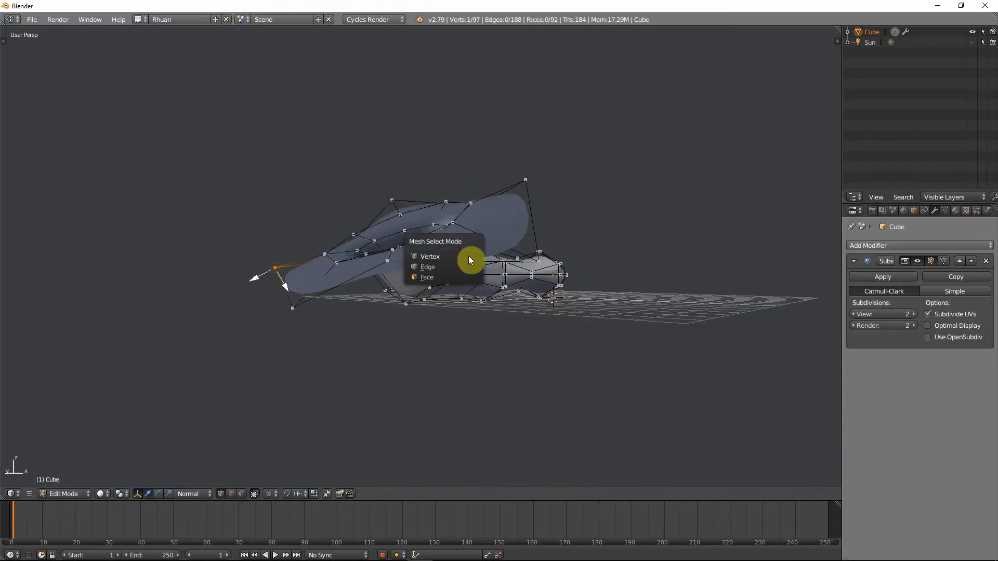
pyautogui.click(435, 267)
pyautogui.keyDown('alt'); pyautogui.click(456, 262); pyautogui.keyUp('alt')
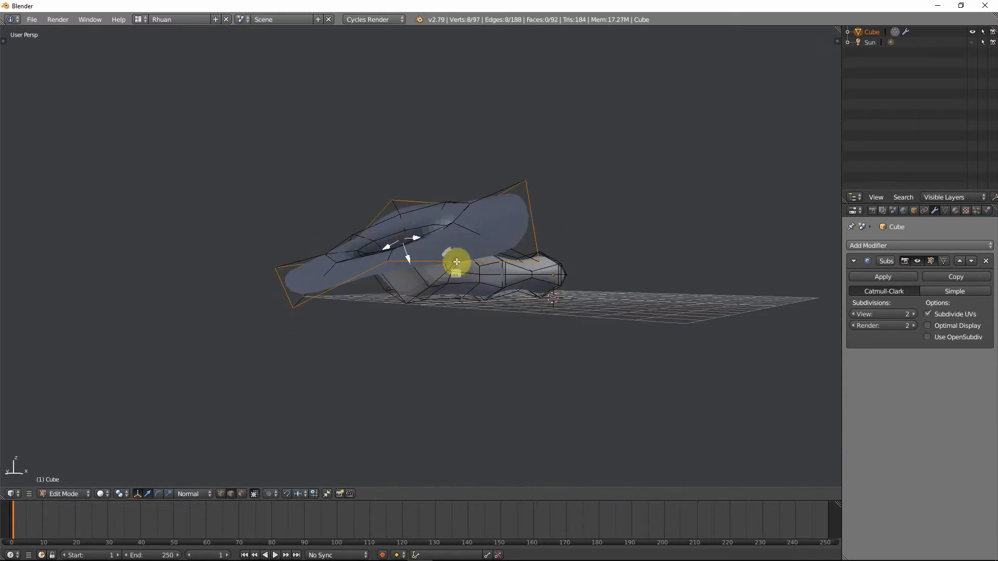
pyautogui.press('KP_1')
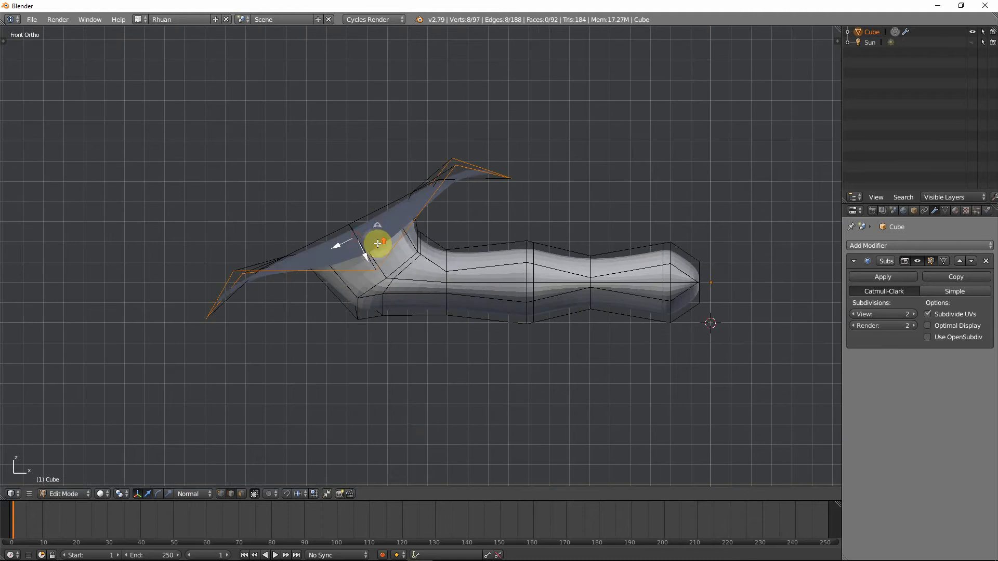
pyautogui.press('e')
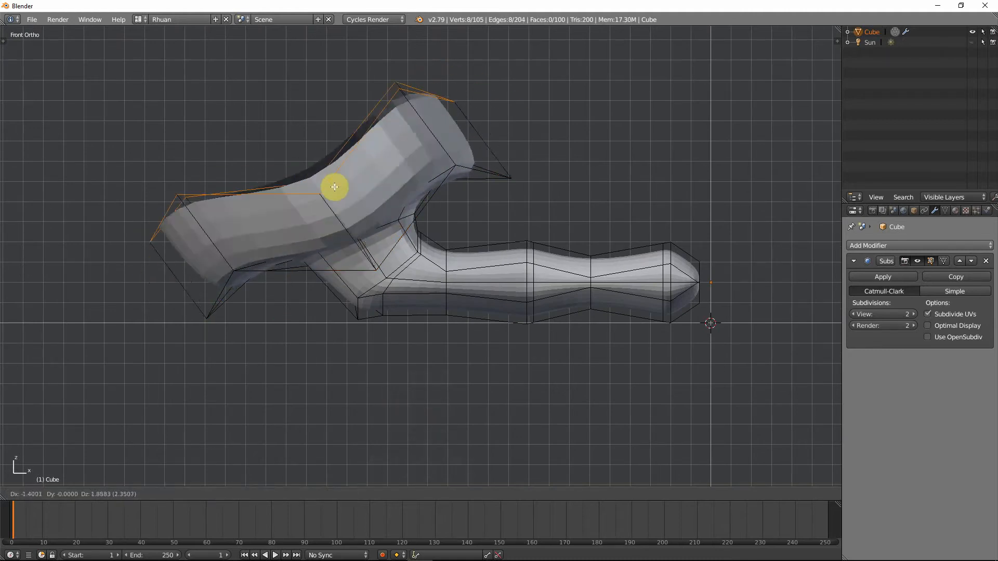
pyautogui.rightClick(348, 196)
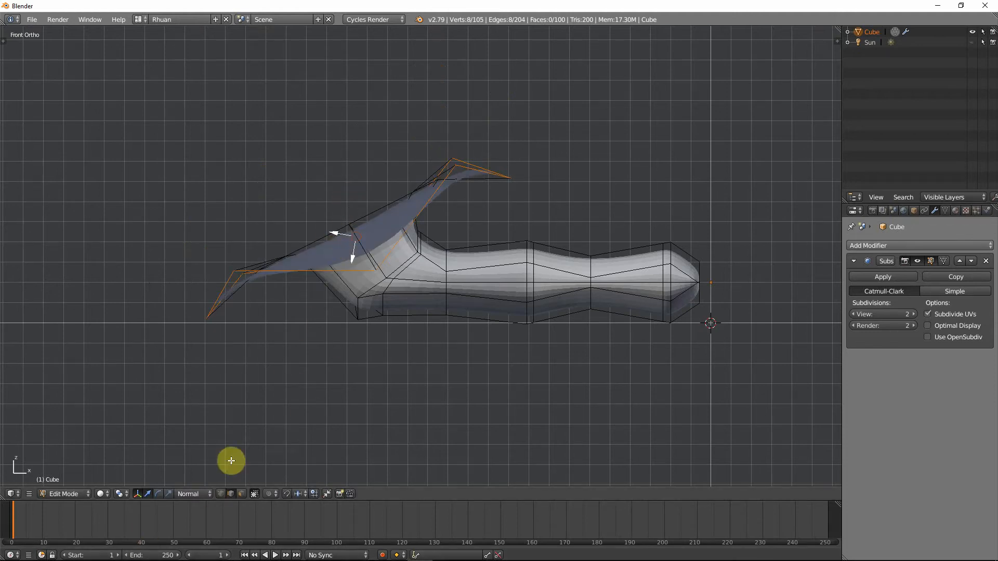
# Step: Set the transform orientation to Local and move the extruded rim loop about 0.24 toward -X and 0.50 up
pyautogui.click(193, 494)
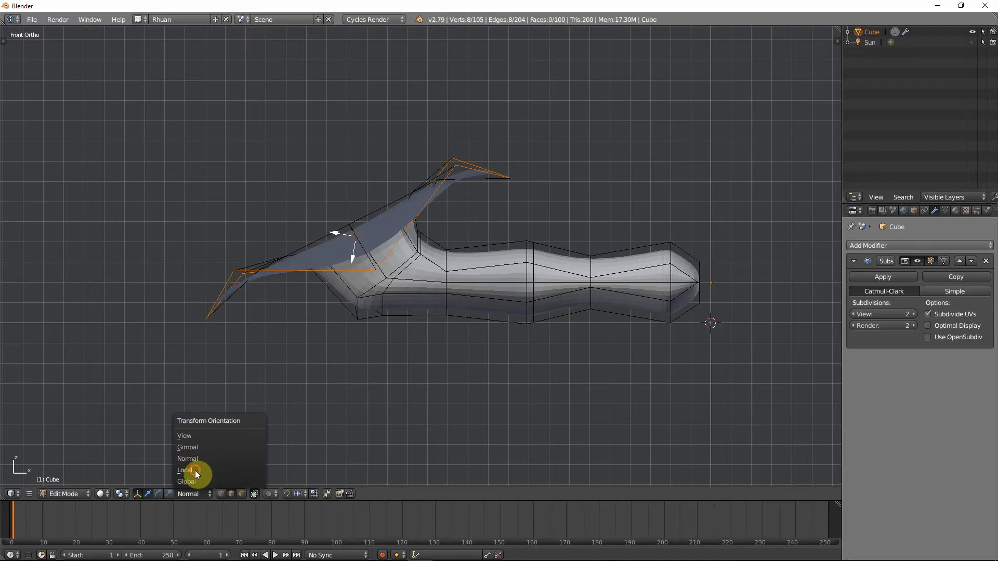
pyautogui.click(195, 470)
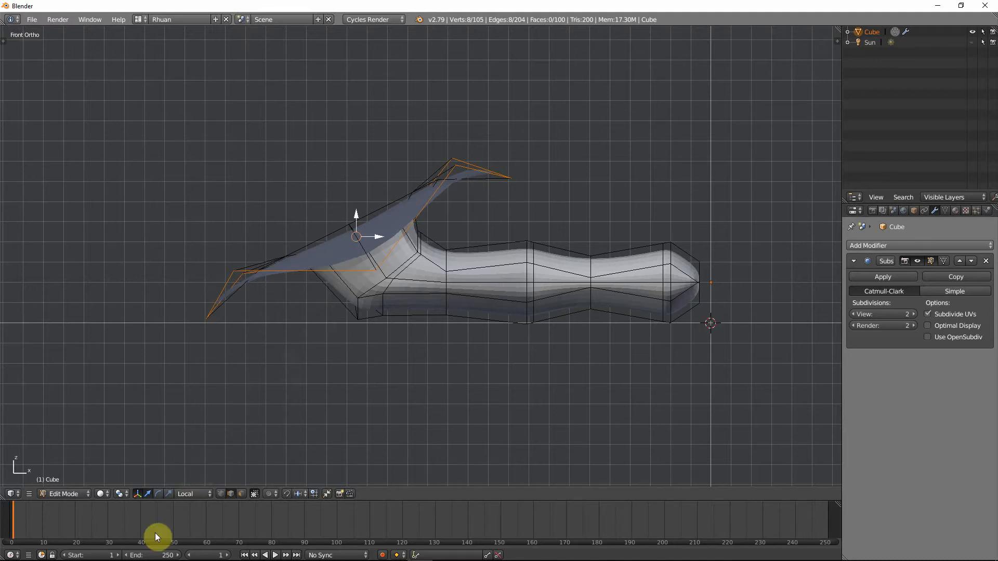
pyautogui.click(192, 495)
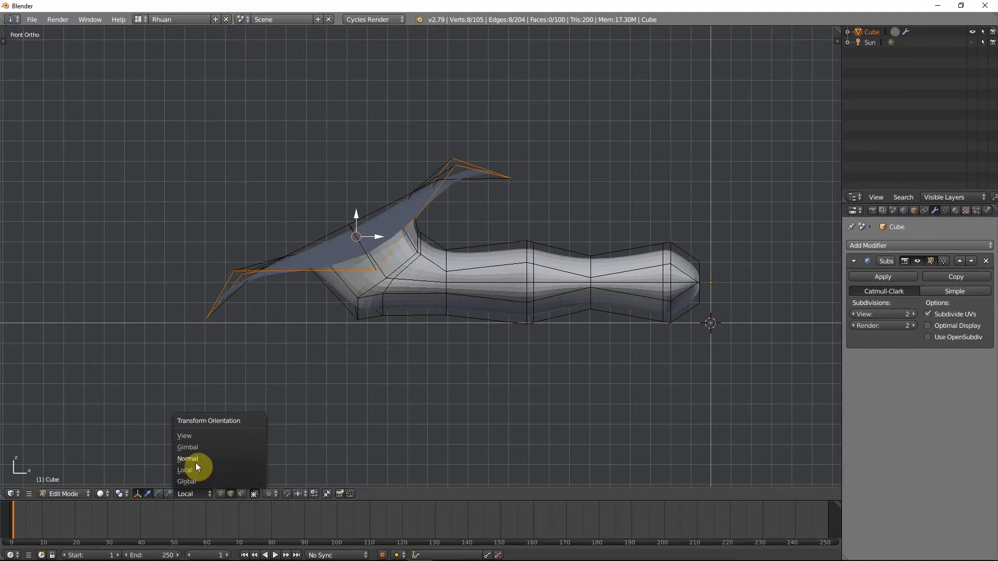
pyautogui.click(194, 466)
pyautogui.press('g')
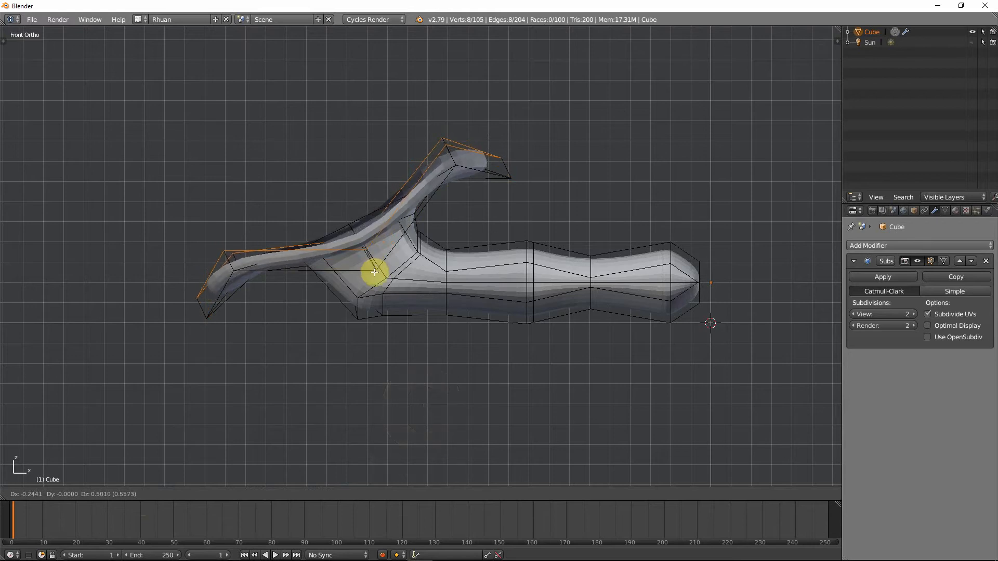
pyautogui.click(375, 272)
# Step: Scale the extruded rim loop up slightly on all axes to widen the flare
pyautogui.moveTo(416, 257); pyautogui.dragTo(579, 276, button='middle')
pyautogui.press('s')
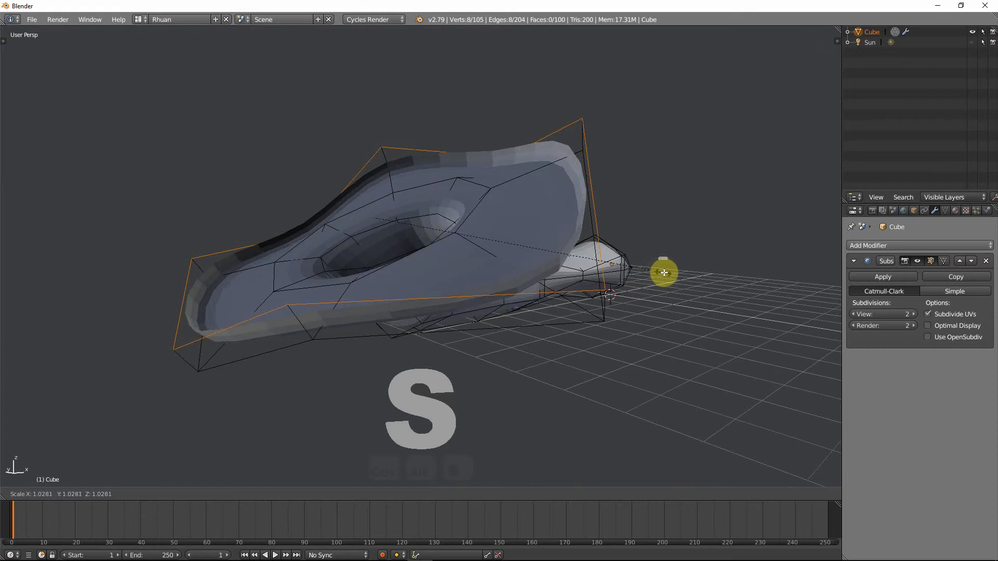
pyautogui.click(667, 273)
pyautogui.moveTo(666, 272); pyautogui.dragTo(613, 280, button='middle')
# Step: Extrude the outer rim loop in front view about 0.63 up and slightly toward -X
pyautogui.press('KP_1')
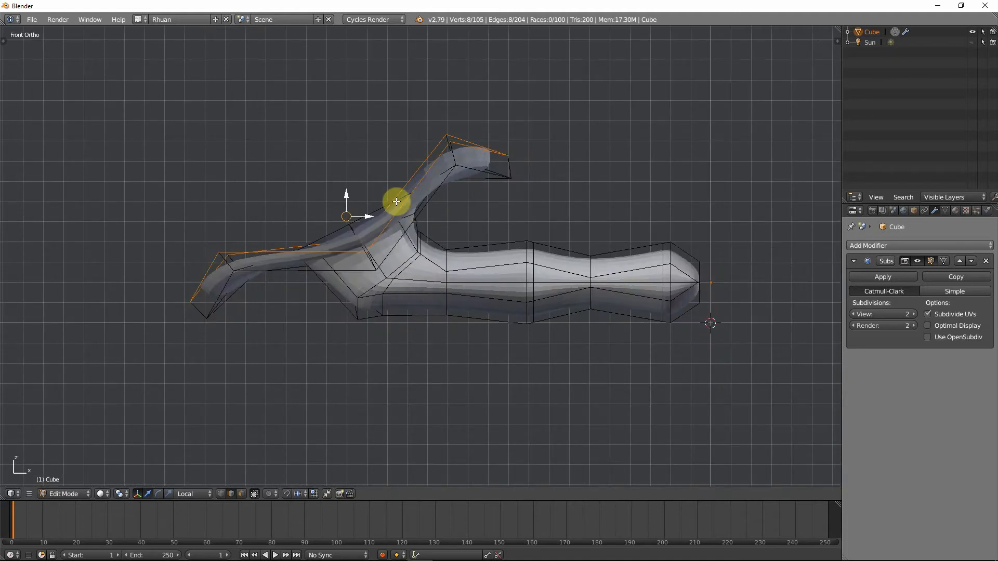
pyautogui.press('e')
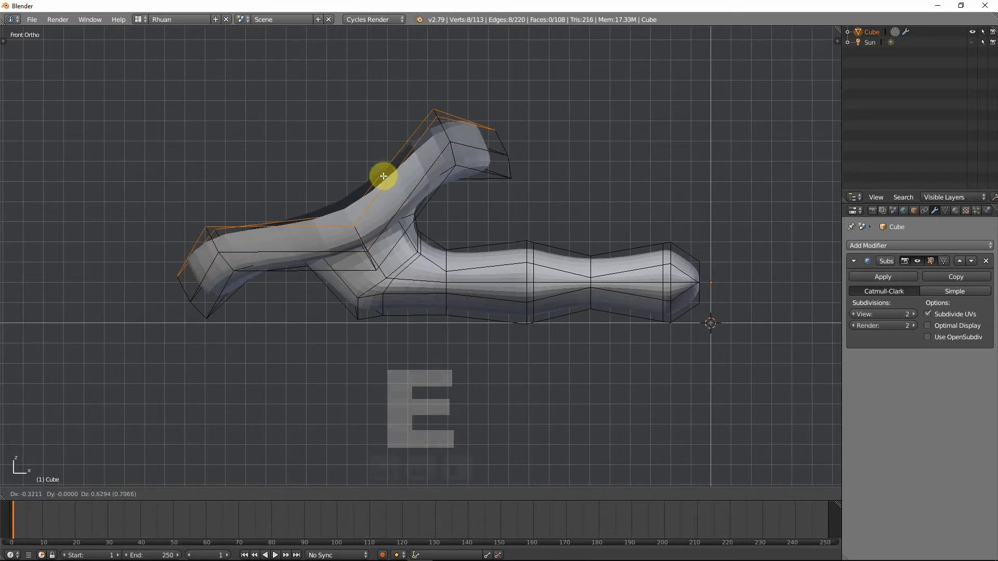
pyautogui.click(381, 177)
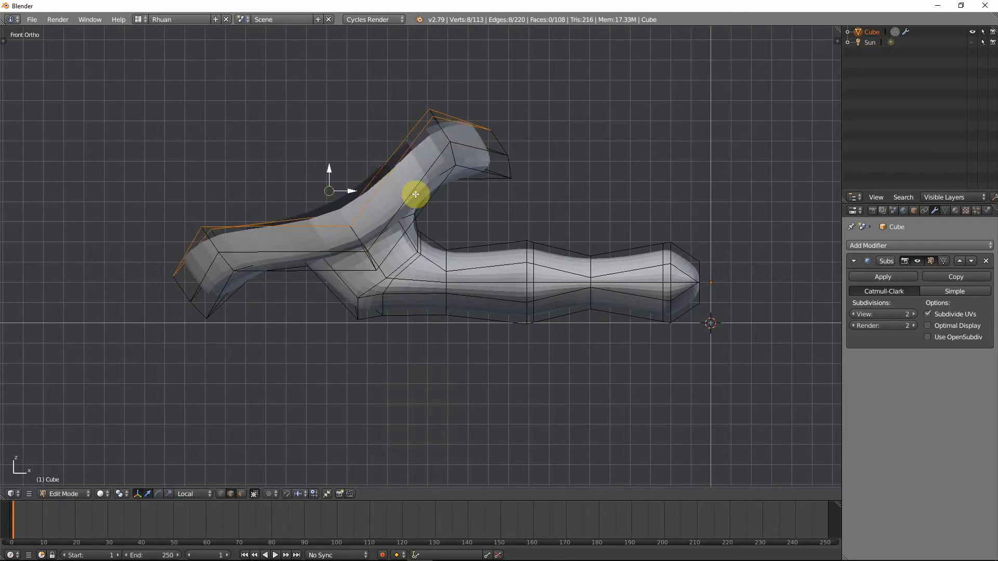
# Step: Scale the new rim loop inward to about 0.78, and scale it back out to sit slightly inside the outer rim
pyautogui.moveTo(415, 194); pyautogui.dragTo(486, 217, button='middle')
pyautogui.press('s')
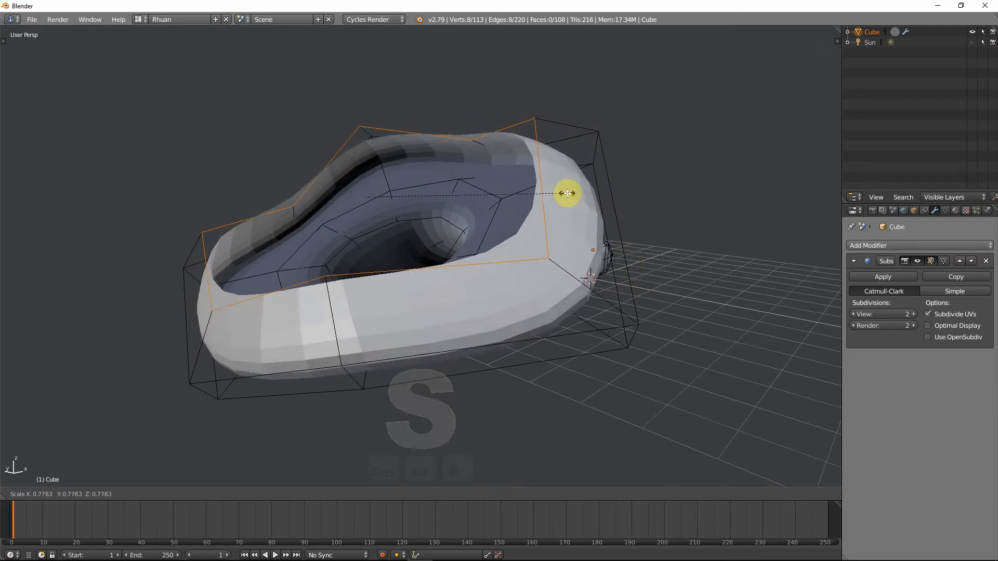
pyautogui.click(567, 193)
pyautogui.press('s')
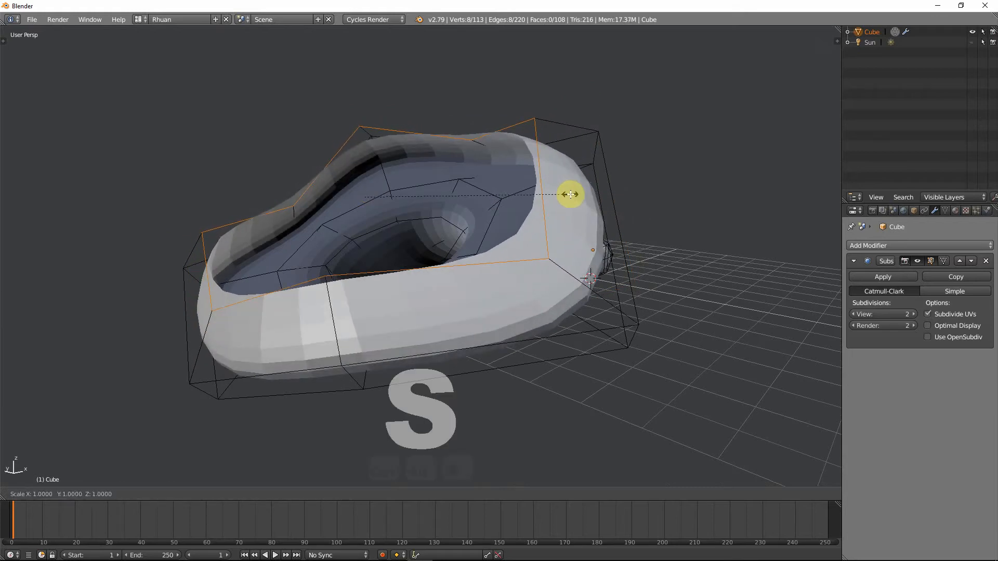
pyautogui.click(611, 211)
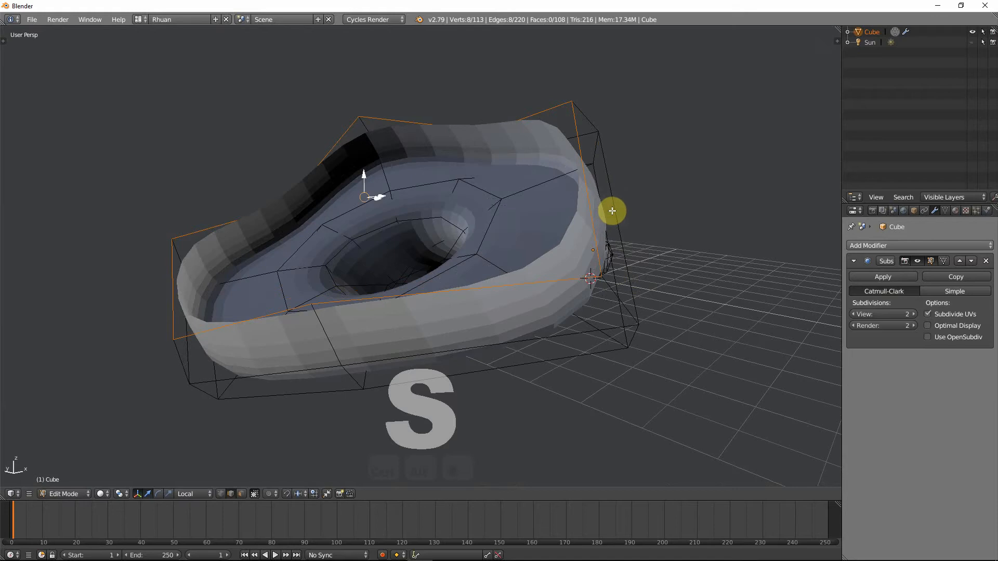
# Step: Move the inner rim loop about 0.21 toward +X and 0.37 down in front view, and fine-tune its scale
pyautogui.press('KP_1')
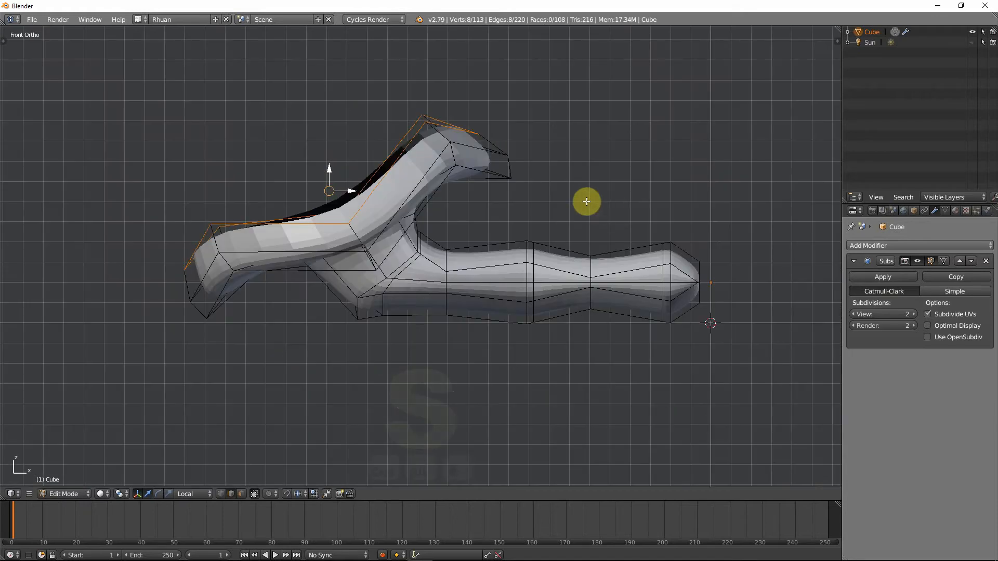
pyautogui.press('g')
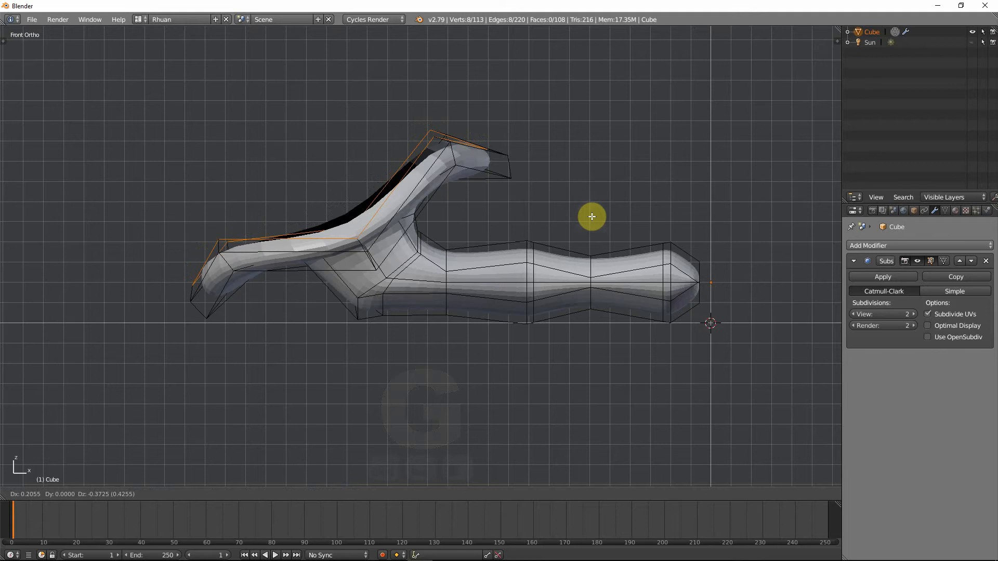
pyautogui.click(592, 216)
pyautogui.moveTo(591, 216); pyautogui.dragTo(588, 255, button='middle')
pyautogui.press('s')
pyautogui.click(641, 227)
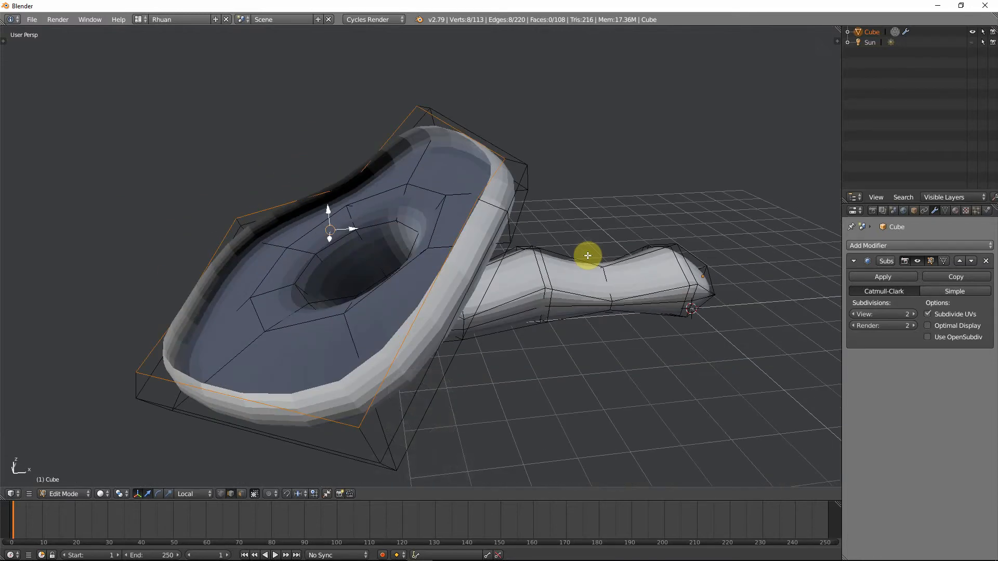
# Step: Extrude the rim loop far up and toward -X in front view to form a tall wall above the rim
pyautogui.press('KP_1')
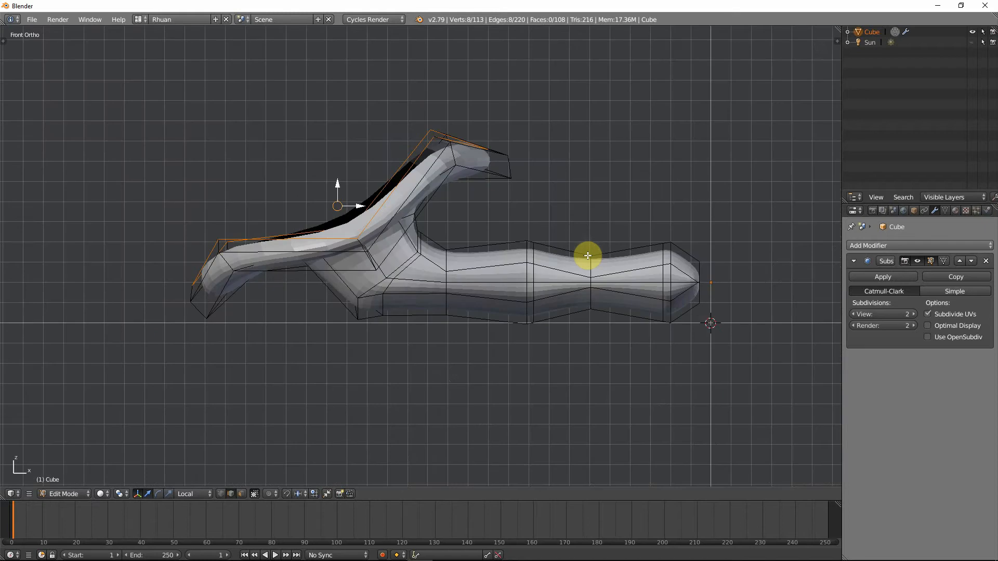
pyautogui.keyDown('shift'); pyautogui.moveTo(432, 210); pyautogui.dragTo(521, 243, button='middle'); pyautogui.keyUp('shift')
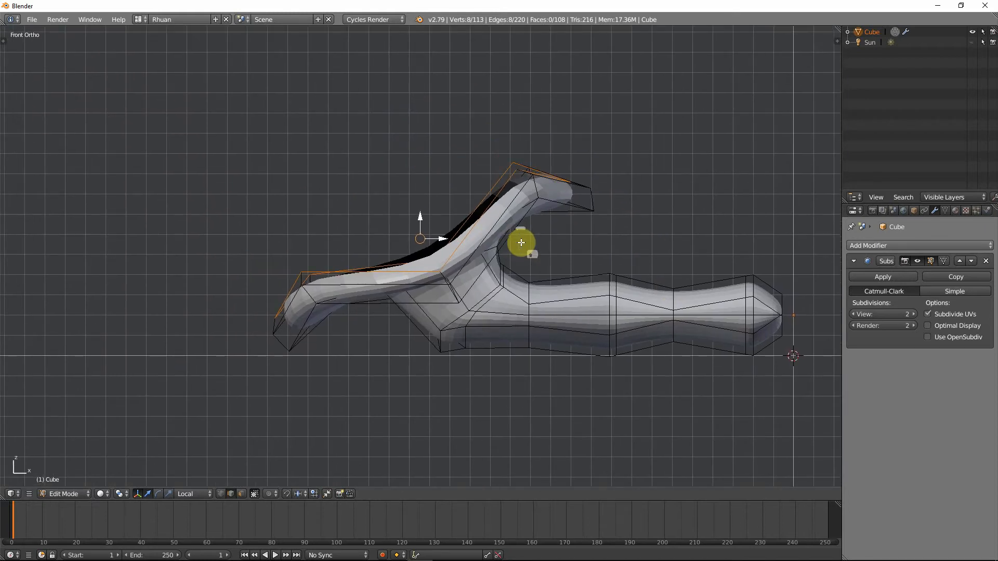
pyautogui.press('e')
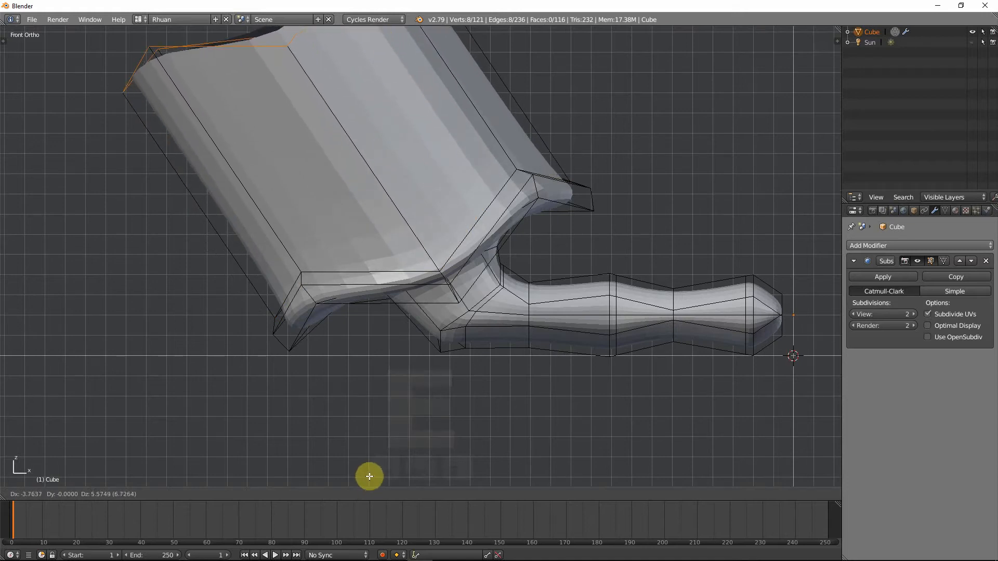
pyautogui.click(406, 72)
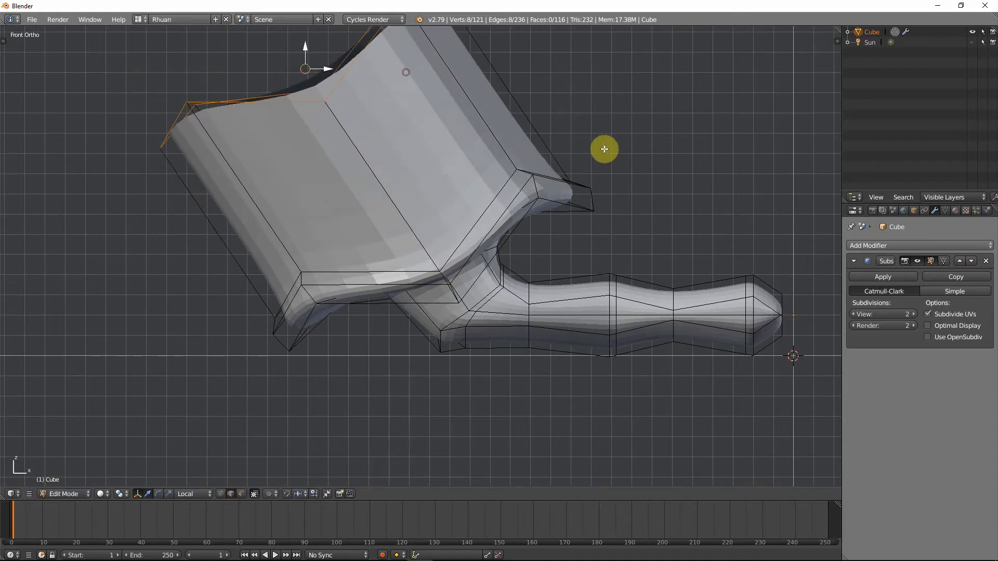
# Step: Scale the extruded top loop down to a narrow cone tip, and move it down and toward +X
pyautogui.keyDown('shift'); pyautogui.moveTo(604, 150); pyautogui.dragTo(664, 189, button='middle'); pyautogui.keyUp('shift')
pyautogui.press('s')
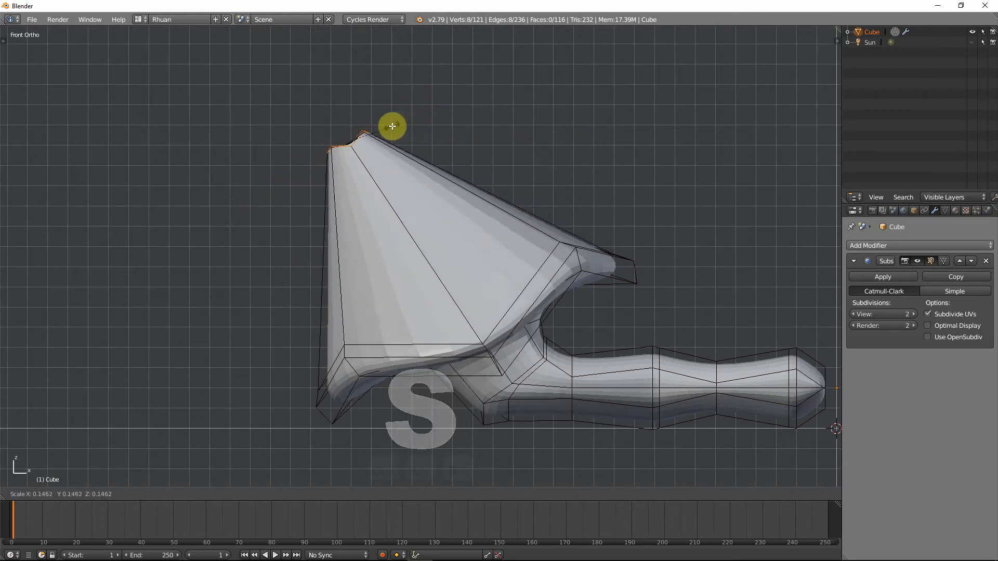
pyautogui.click(385, 126)
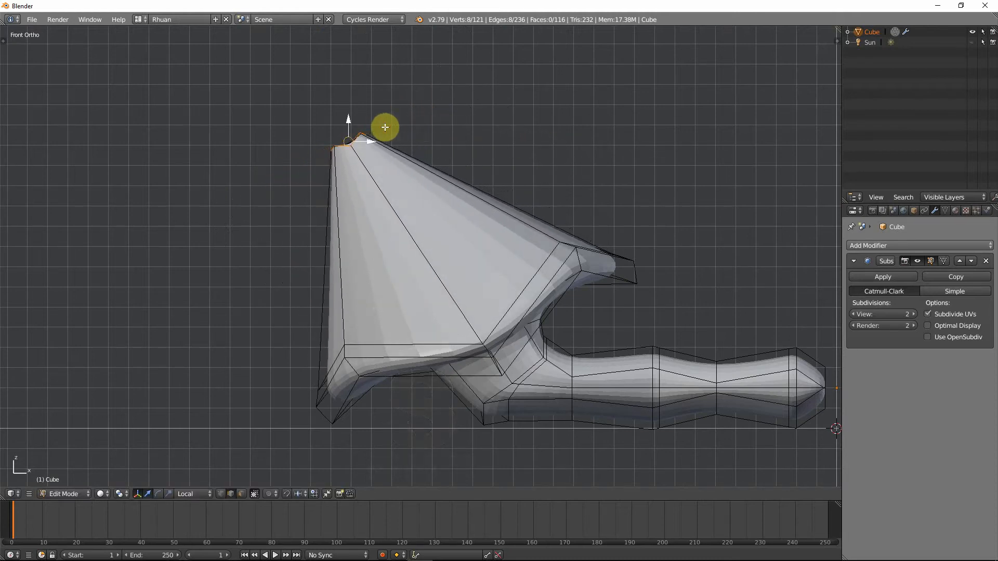
pyautogui.press('g')
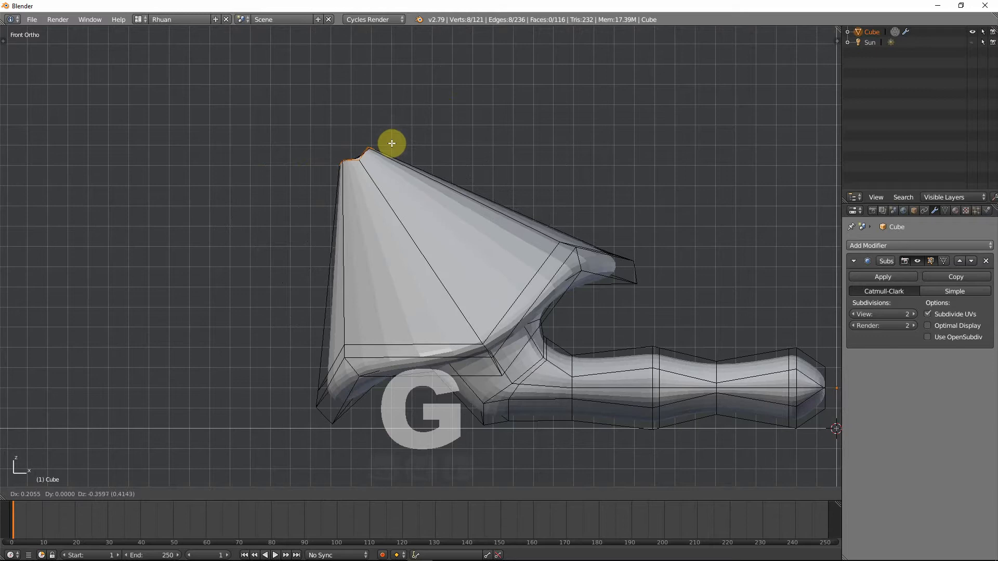
pyautogui.click(414, 151)
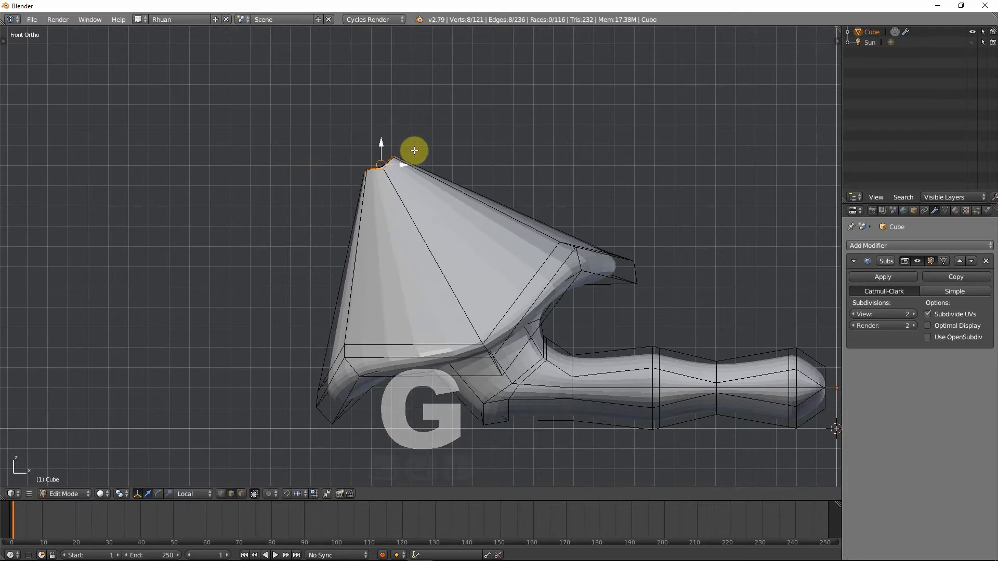
# Step: Flatten the cone's tip loop in front view by scaling it to 0 along global Z, and rotate it so its -X side dips
pyautogui.moveTo(414, 152); pyautogui.dragTo(634, 174, button='middle')
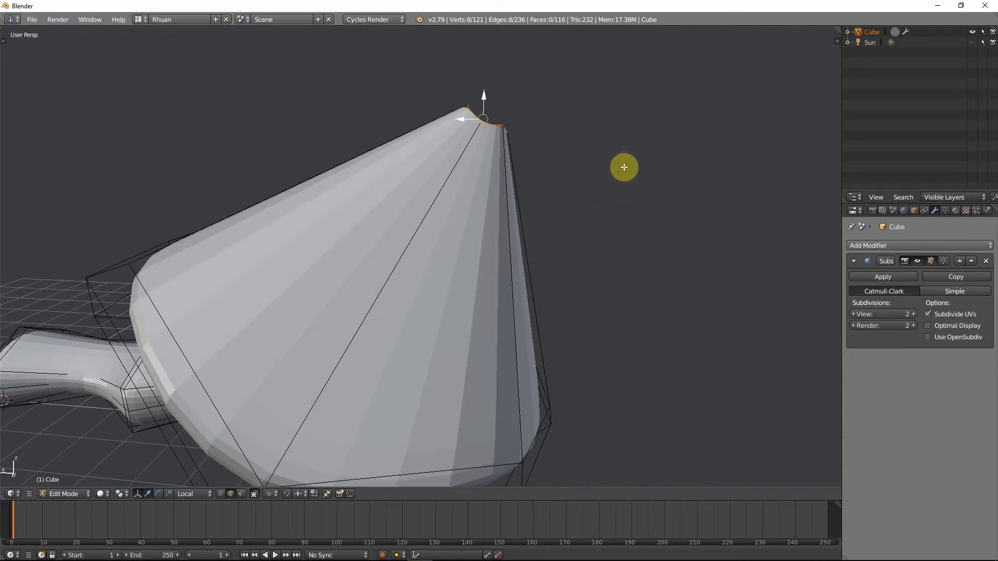
pyautogui.press('KP_1')
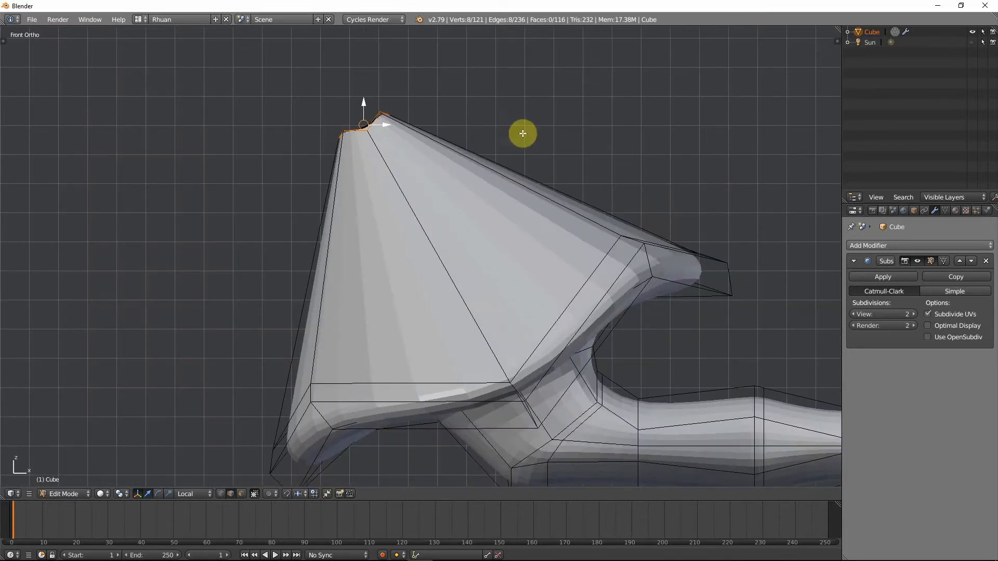
pyautogui.scroll(-1, 522, 133)
pyautogui.press('s')
pyautogui.press('0')
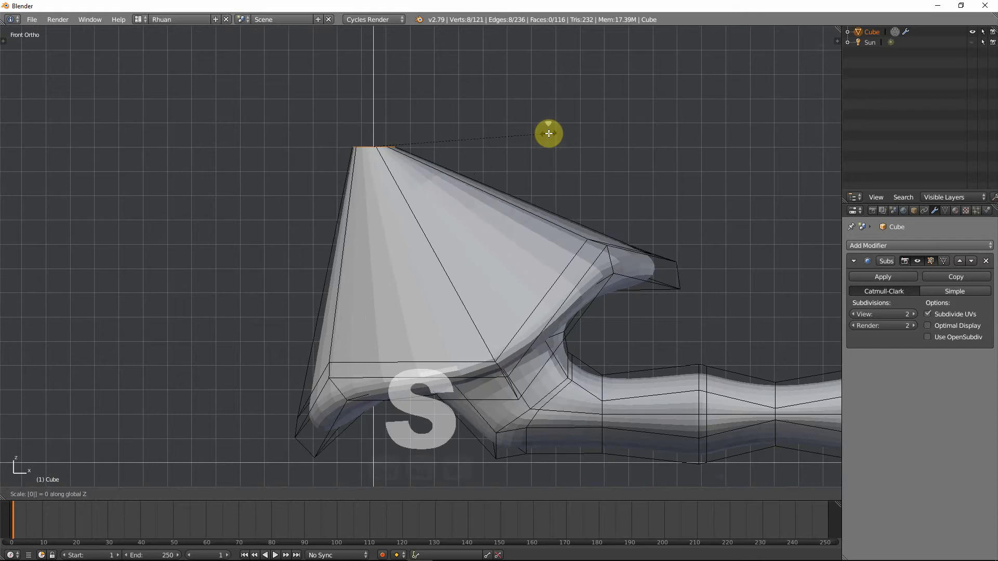
pyautogui.press('Return')
pyautogui.press('r')
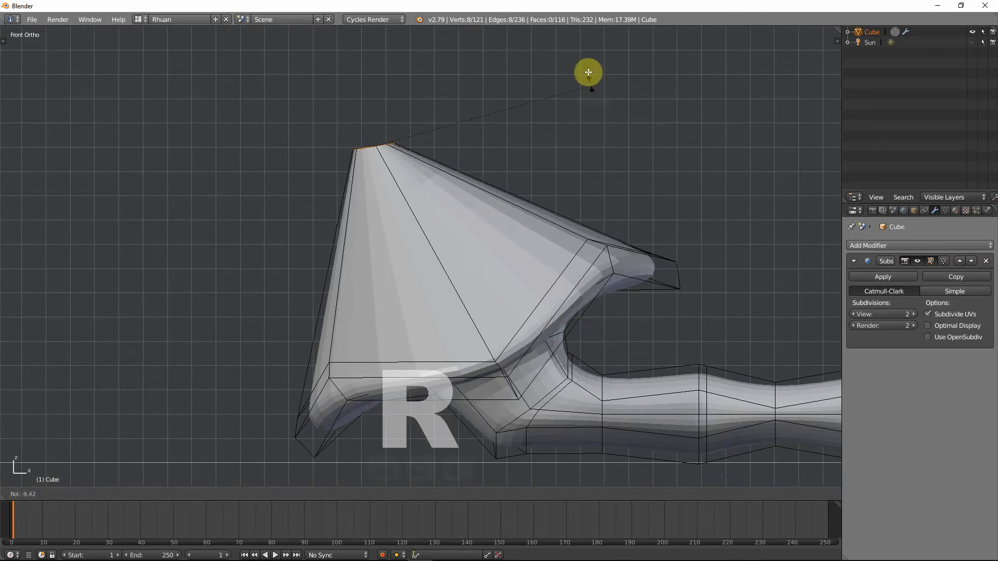
pyautogui.click(580, 45)
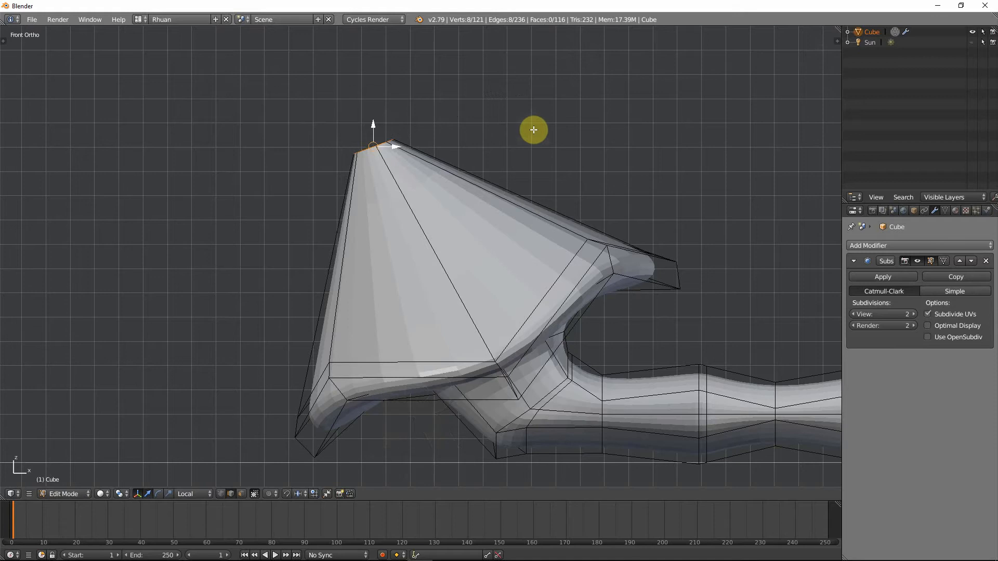
pyautogui.press('e')
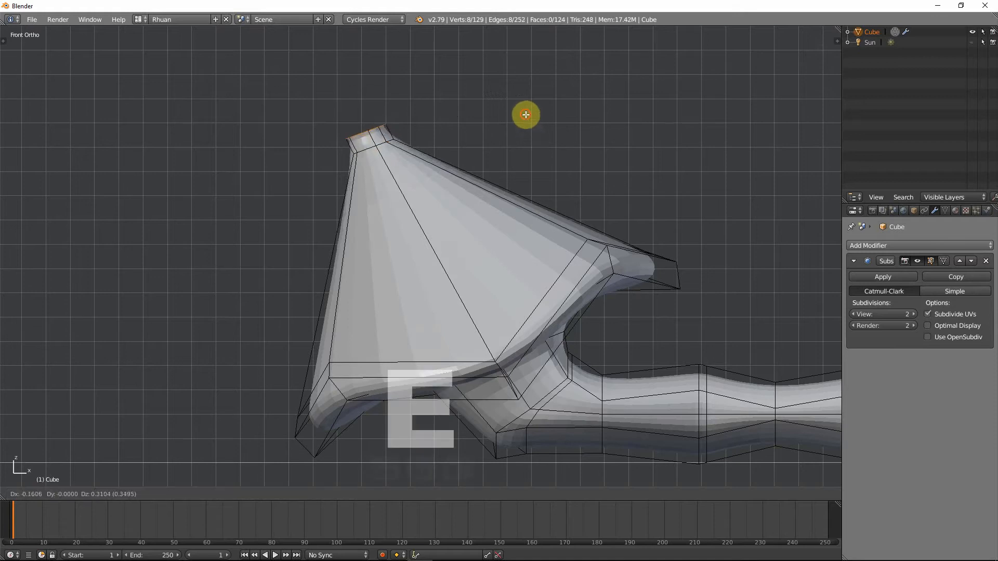
pyautogui.click(525, 114)
pyautogui.hotkey('ctrl', 'z')
# Step: Tilt the tip loop about 6 degrees further and lower it slightly
pyautogui.press('g')
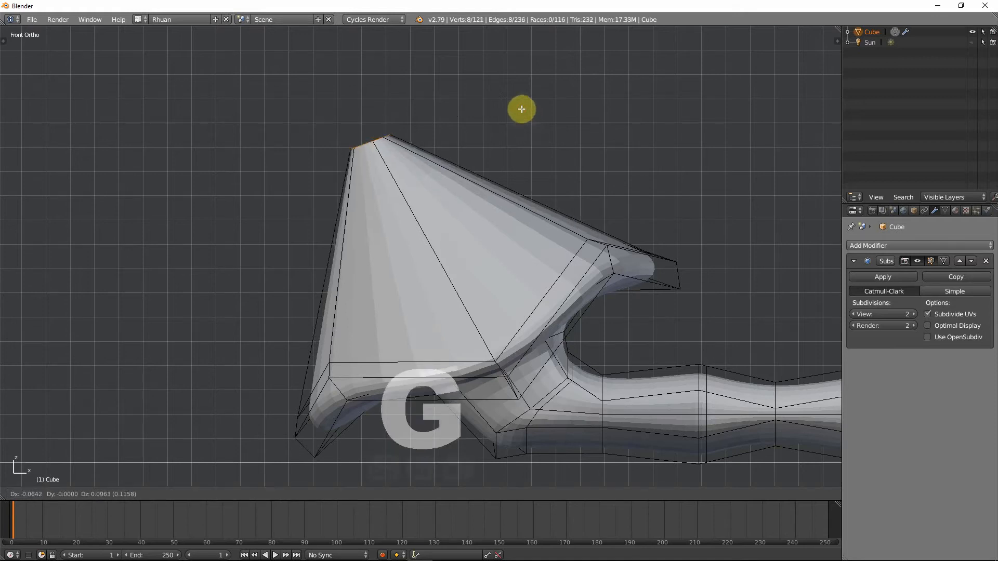
pyautogui.click(524, 115)
pyautogui.press('r')
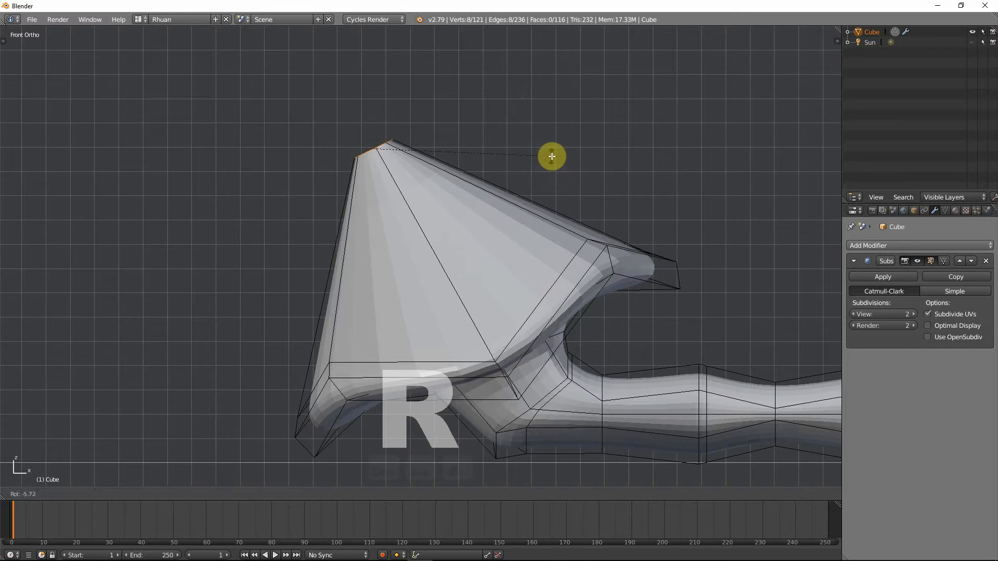
pyautogui.press('g')
pyautogui.click(552, 166)
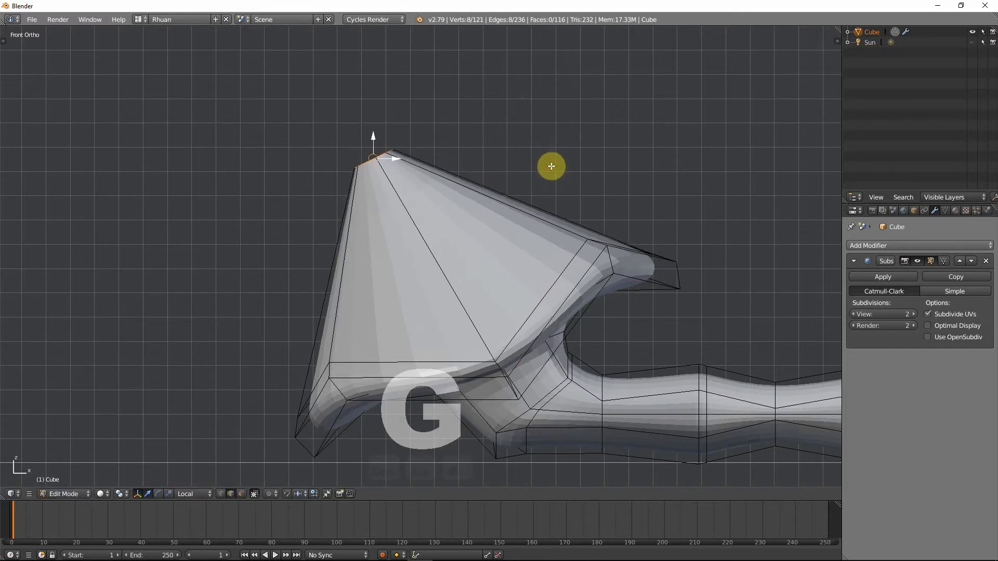
# Step: Add a centred loop cut around the cone and scale it up to about 1.21 to round the sides
pyautogui.hotkey('ctrl', 'r')
pyautogui.click(354, 315)
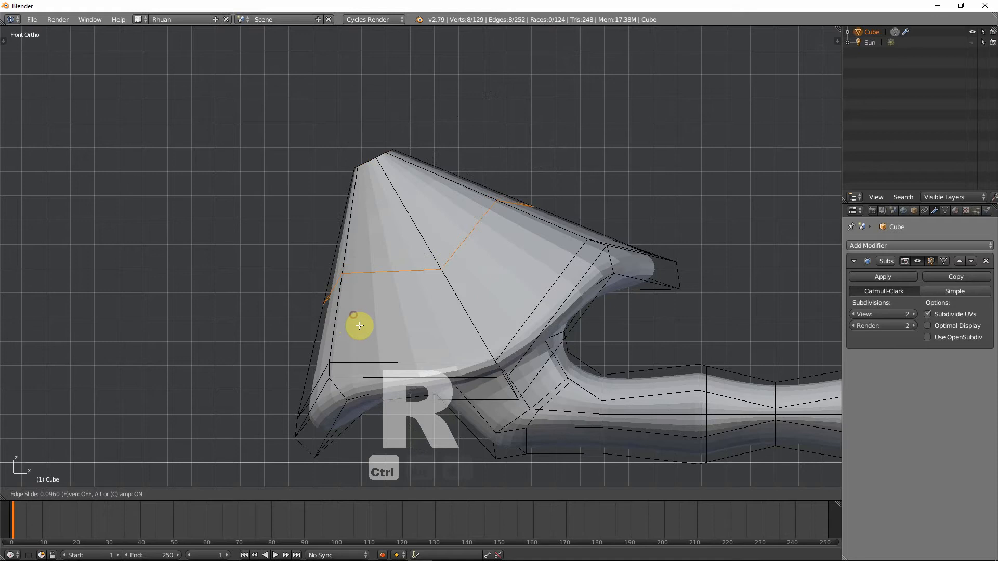
pyautogui.rightClick(360, 325)
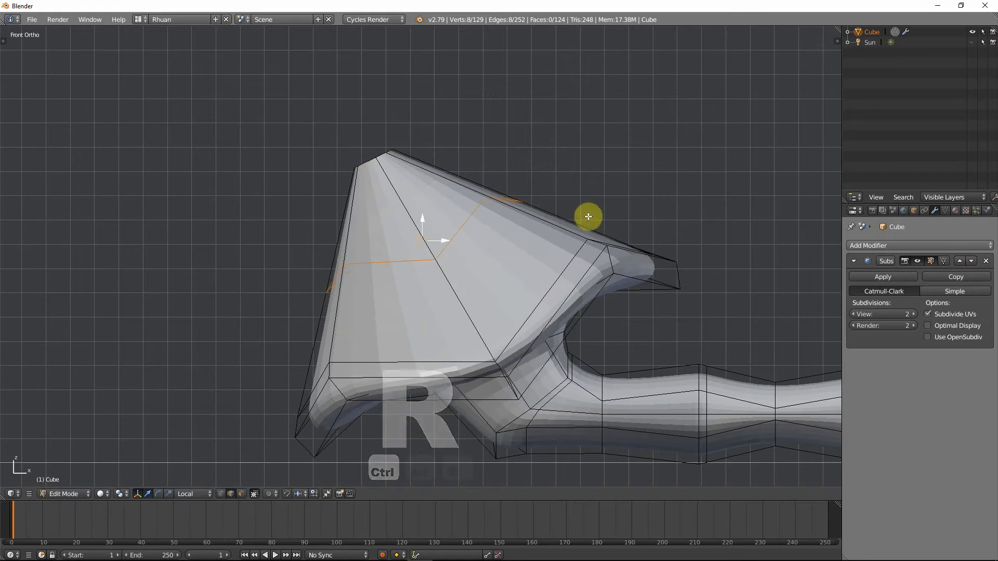
pyautogui.press('s')
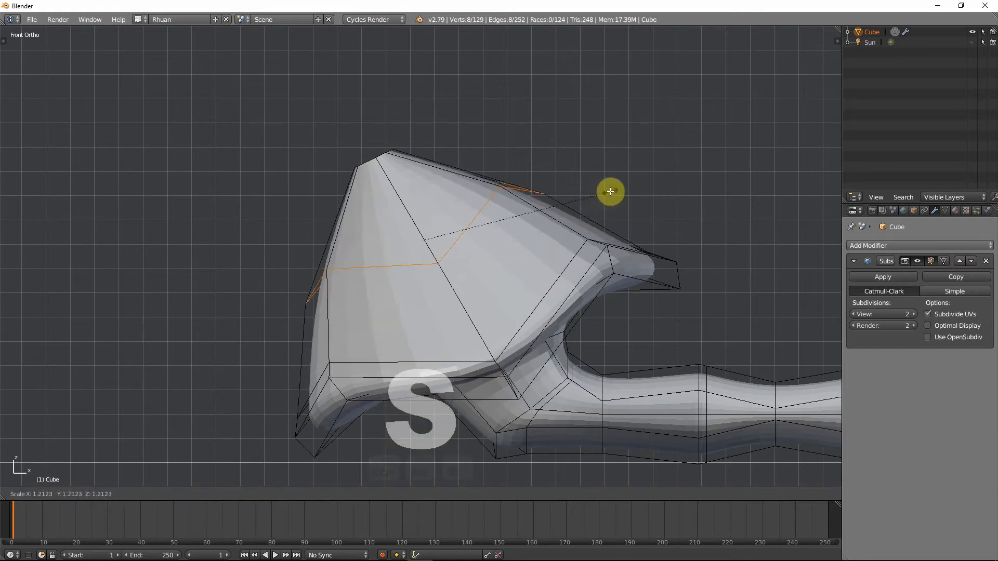
pyautogui.click(611, 191)
# Step: Add a second loop cut between the middle loop and the rim, and scale it up to bulge the cone's lower part
pyautogui.hotkey('ctrl', 'r')
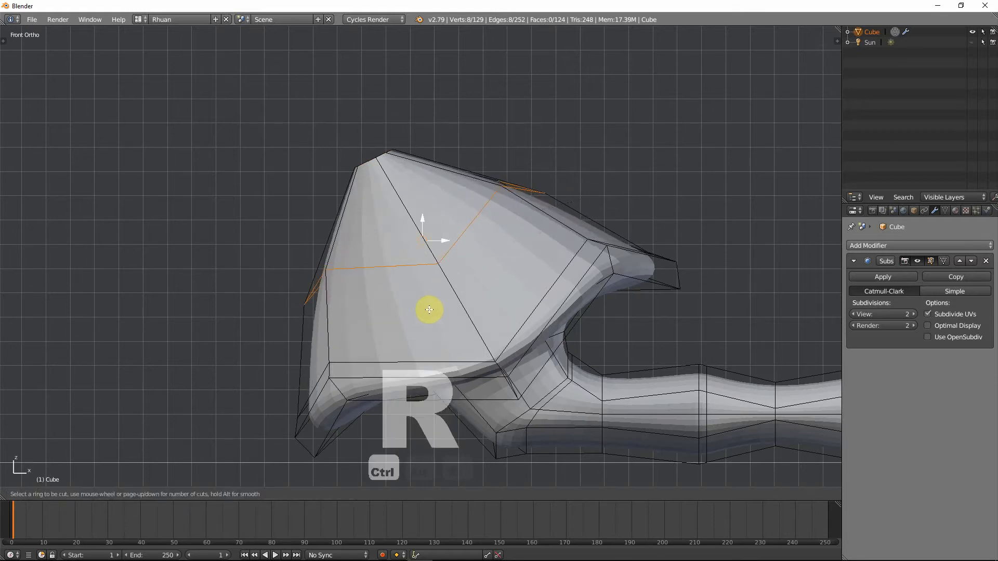
pyautogui.click(332, 332)
pyautogui.click(332, 332)
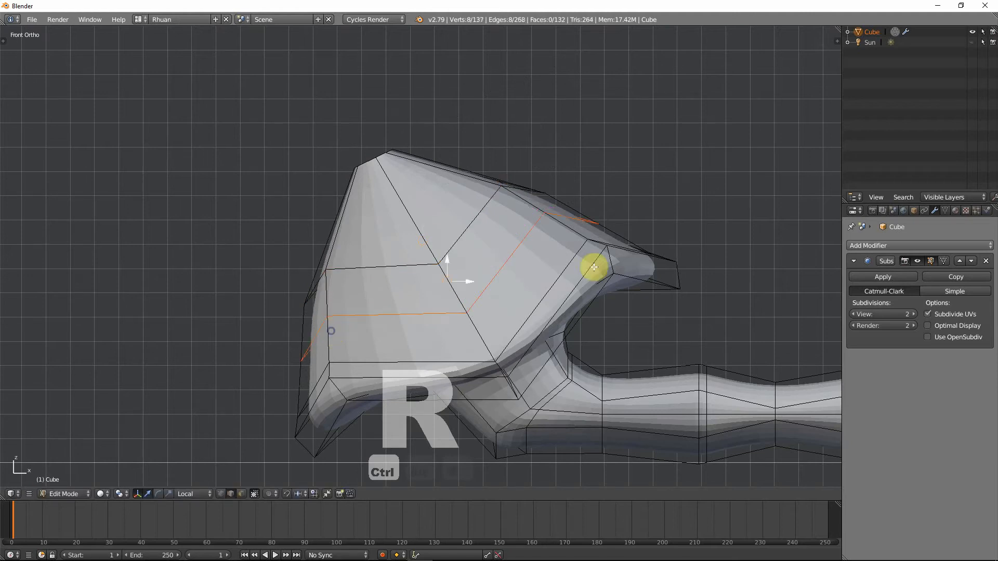
pyautogui.press('s')
pyautogui.click(710, 205)
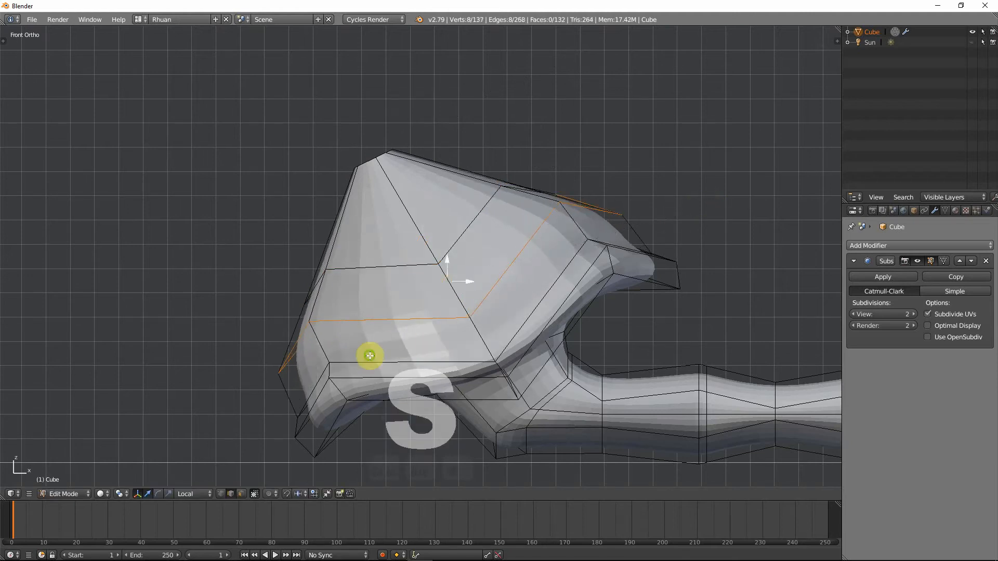
# Step: Select the cone's upper loop and scale it up slightly to round the dome
pyautogui.moveTo(367, 350); pyautogui.dragTo(479, 341, button='middle')
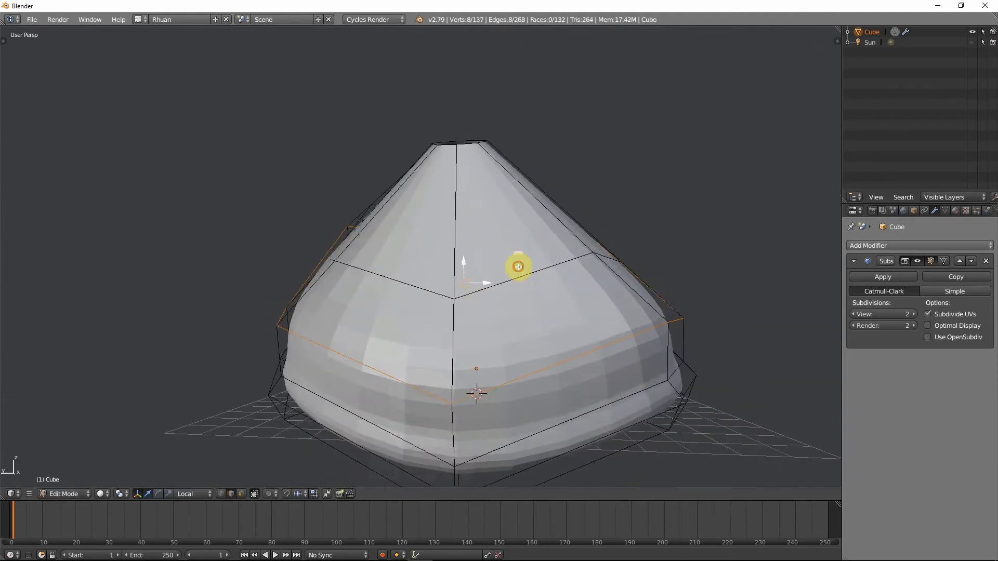
pyautogui.press('s')
pyautogui.click(642, 295)
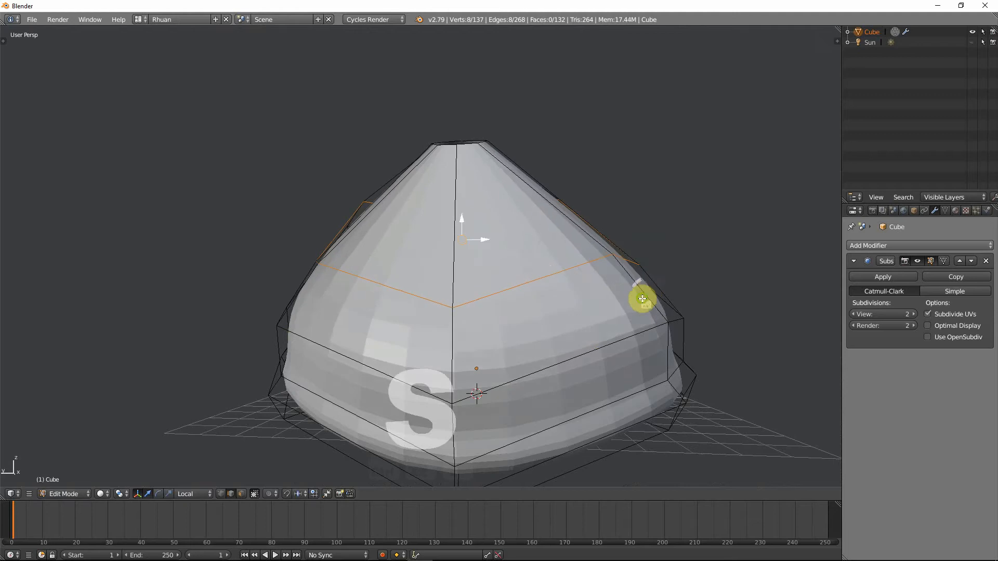
pyautogui.moveTo(642, 296); pyautogui.dragTo(403, 383, button='middle')
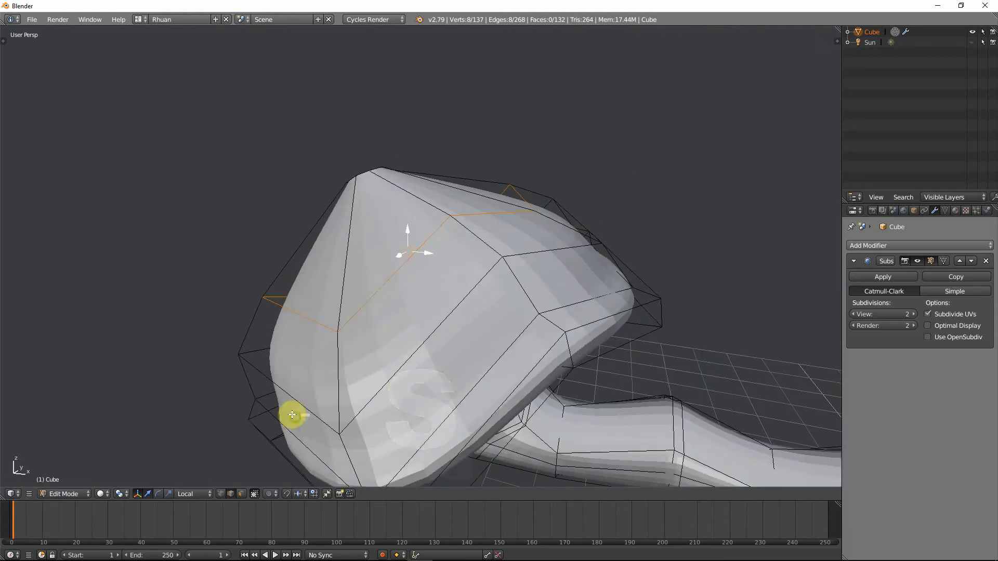
# Step: Add a centred loop cut between the dome's upper loop and its tip, and scale it up slightly
pyautogui.moveTo(291, 414); pyautogui.dragTo(332, 330, button='middle')
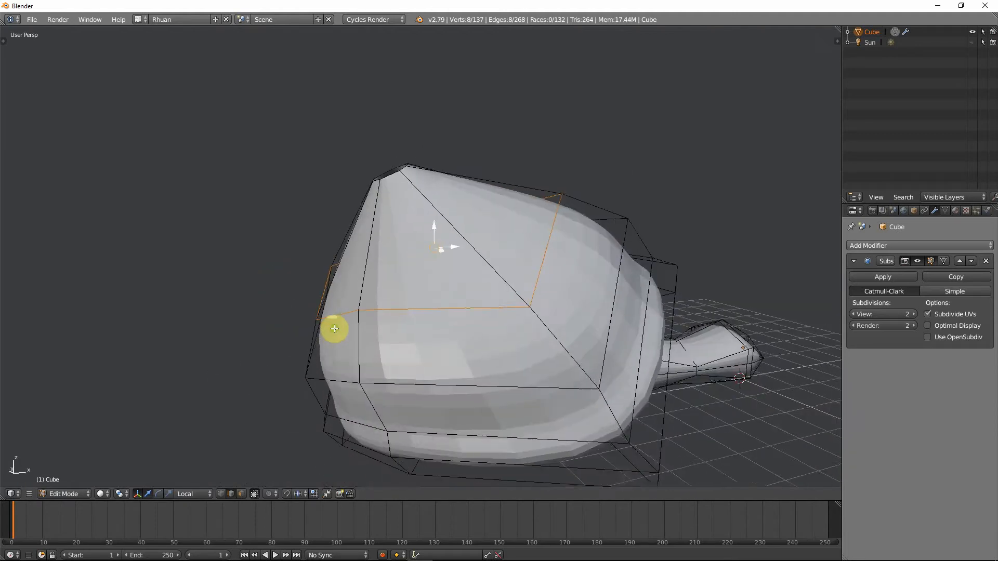
pyautogui.press('KP_1')
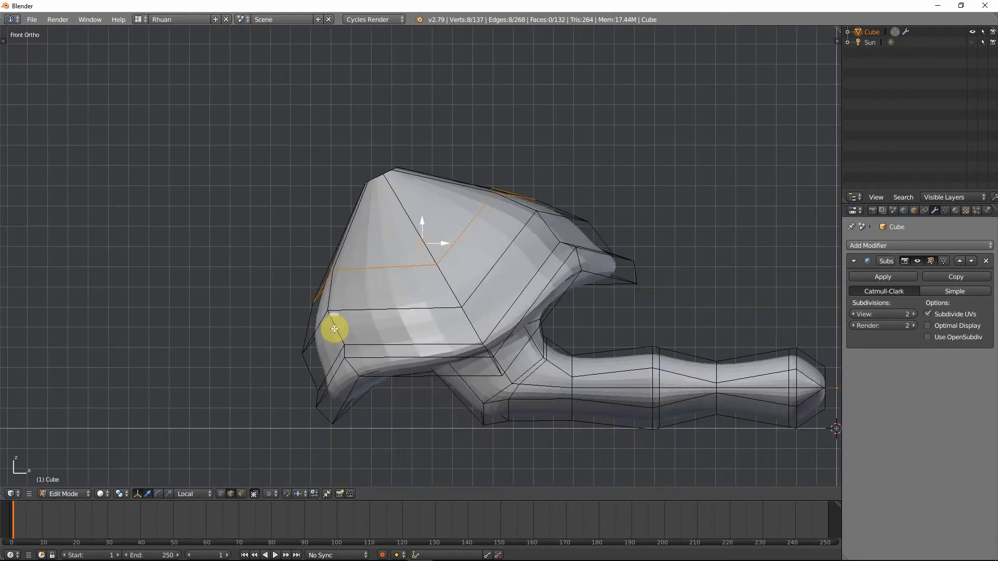
pyautogui.hotkey('ctrl', 'r')
pyautogui.click(391, 233)
pyautogui.rightClick(490, 196)
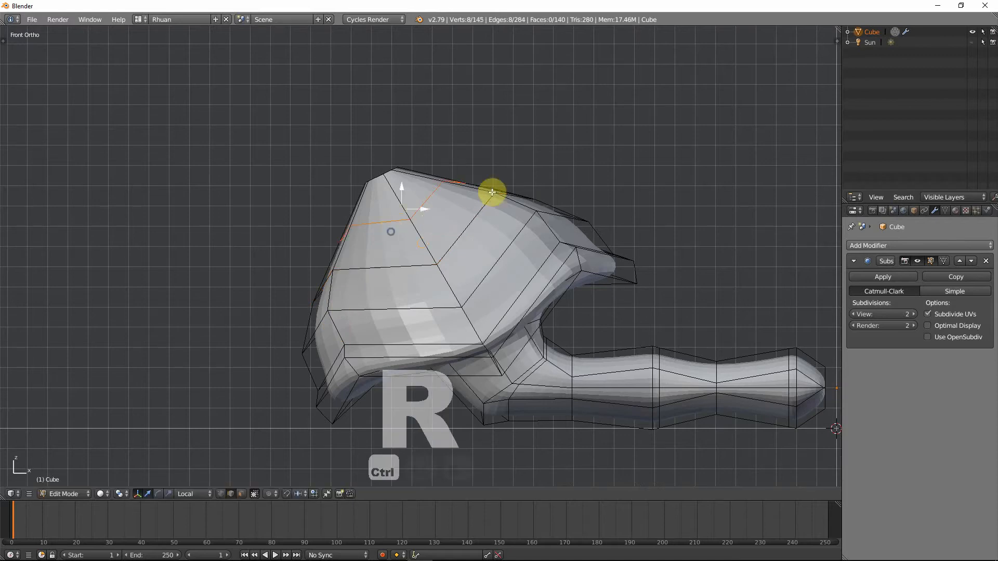
pyautogui.press('s')
pyautogui.click(504, 189)
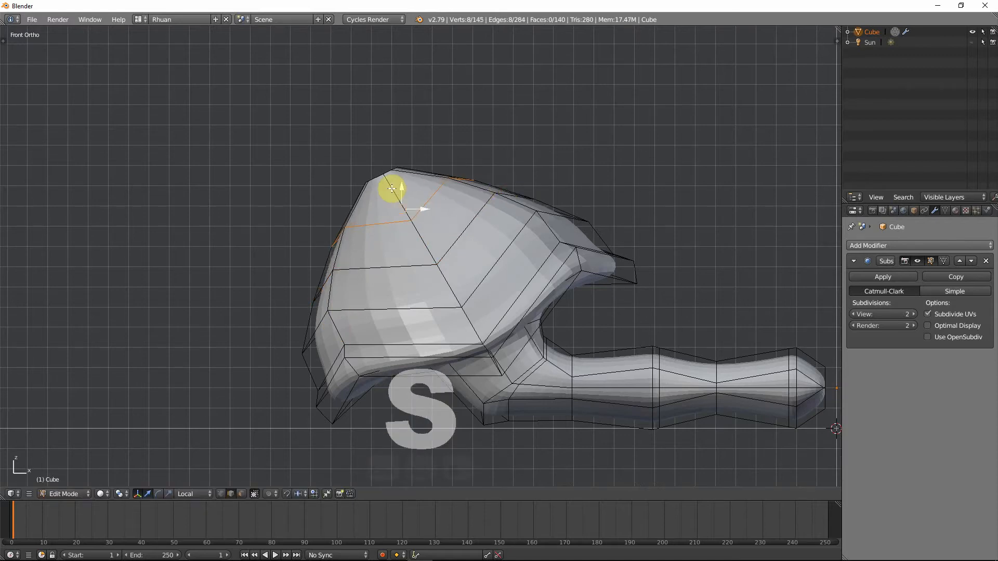
# Step: Add another loop cut just below the dome's tip and scale it up to about 1.08
pyautogui.hotkey('ctrl', 'r')
pyautogui.click(391, 187)
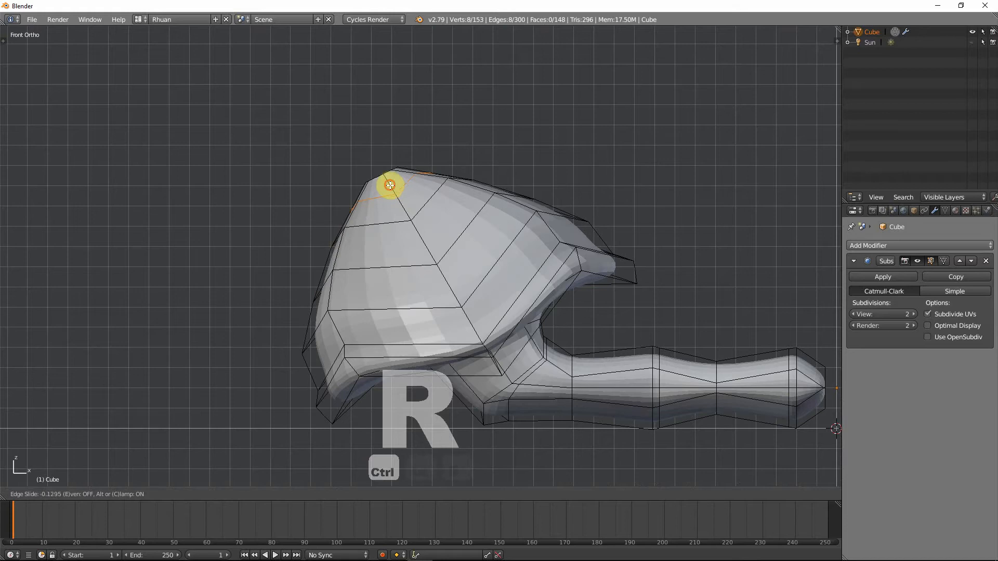
pyautogui.click(390, 185)
pyautogui.press('s')
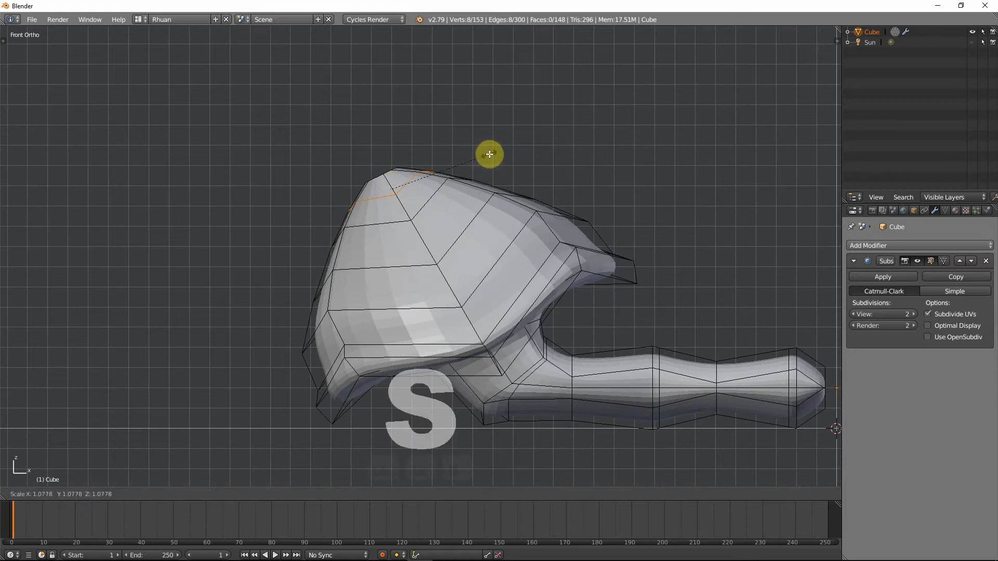
pyautogui.click(489, 154)
# Step: Add a centred loop cut around the underside of the cap, between its rim and the stem
pyautogui.press('Tab')
pyautogui.moveTo(414, 296); pyautogui.dragTo(383, 267, button='middle')
pyautogui.scroll(4, 395, 281)
pyautogui.press('Tab')
pyautogui.scroll(3, 379, 265)
pyautogui.scroll(-1, 379, 265)
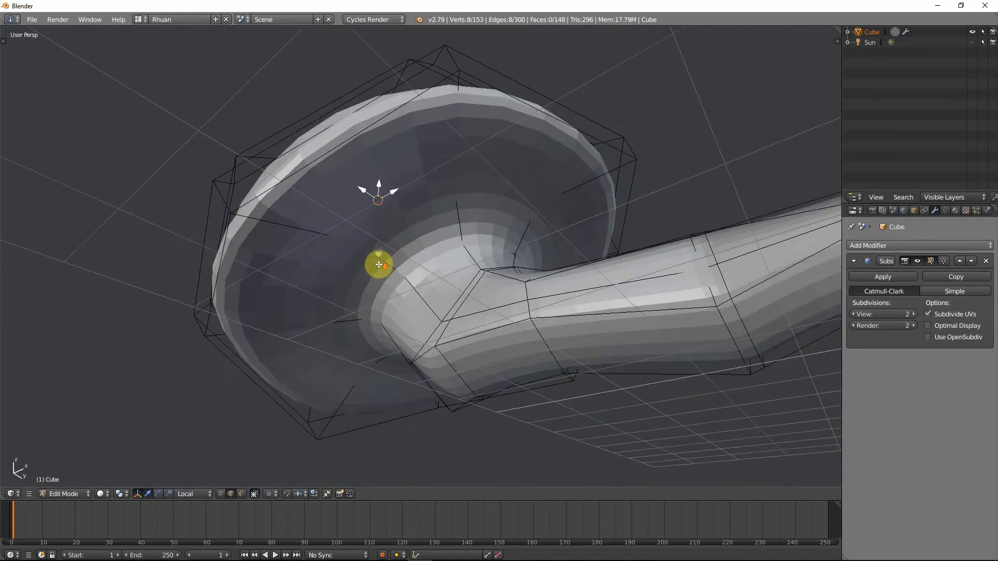
pyautogui.moveTo(325, 230); pyautogui.dragTo(323, 230, button='middle')
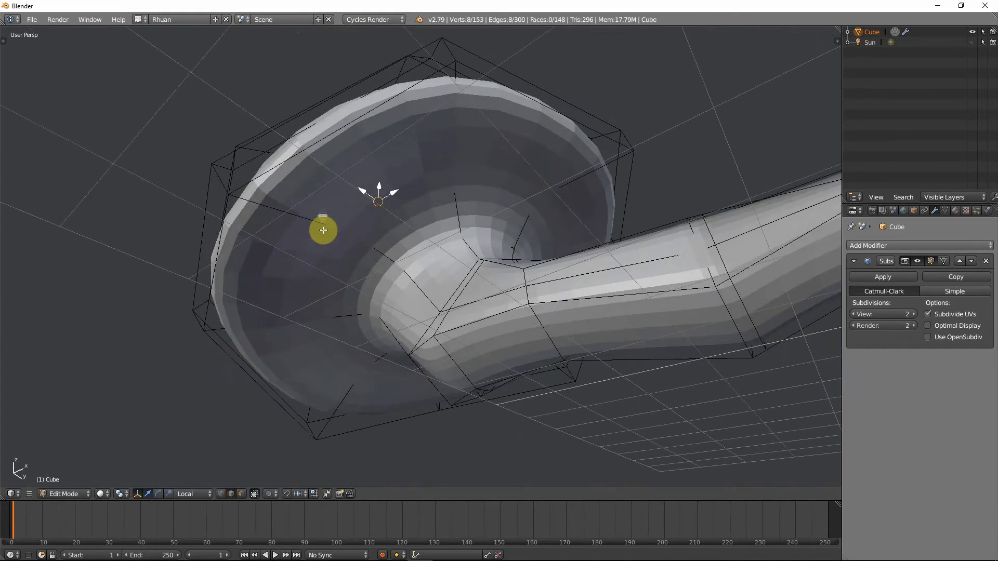
pyautogui.hotkey('ctrl', 'r')
pyautogui.click(323, 228)
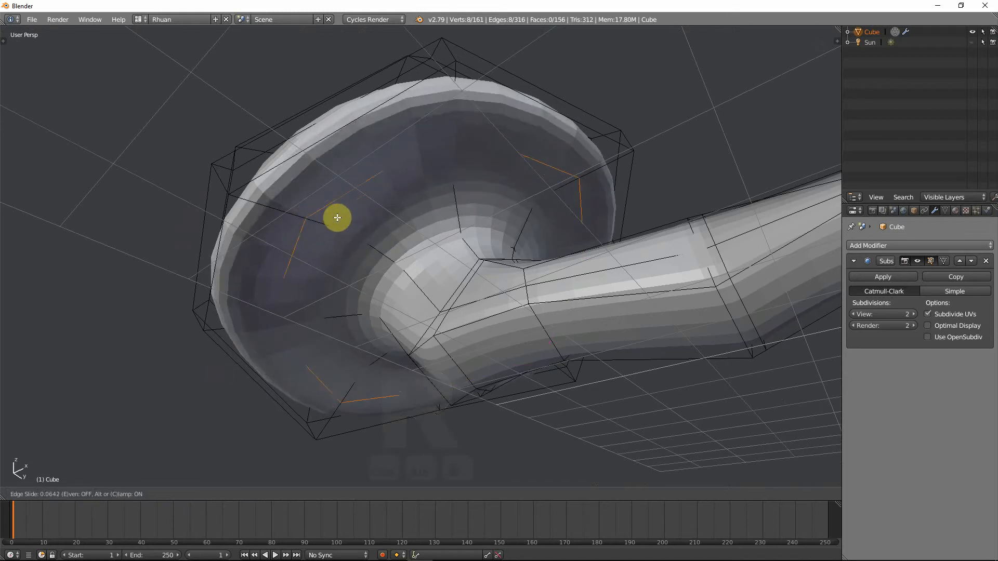
pyautogui.rightClick(340, 218)
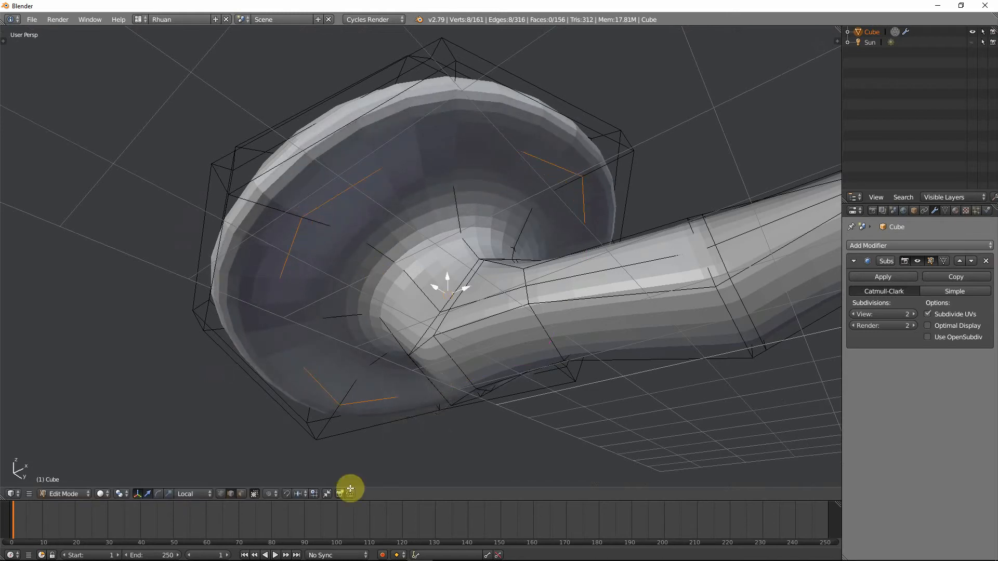
# Step: Set the transform orientation to Normal and move the underside loop along its normal into the cap
pyautogui.moveTo(350, 489); pyautogui.dragTo(258, 544, button='middle')
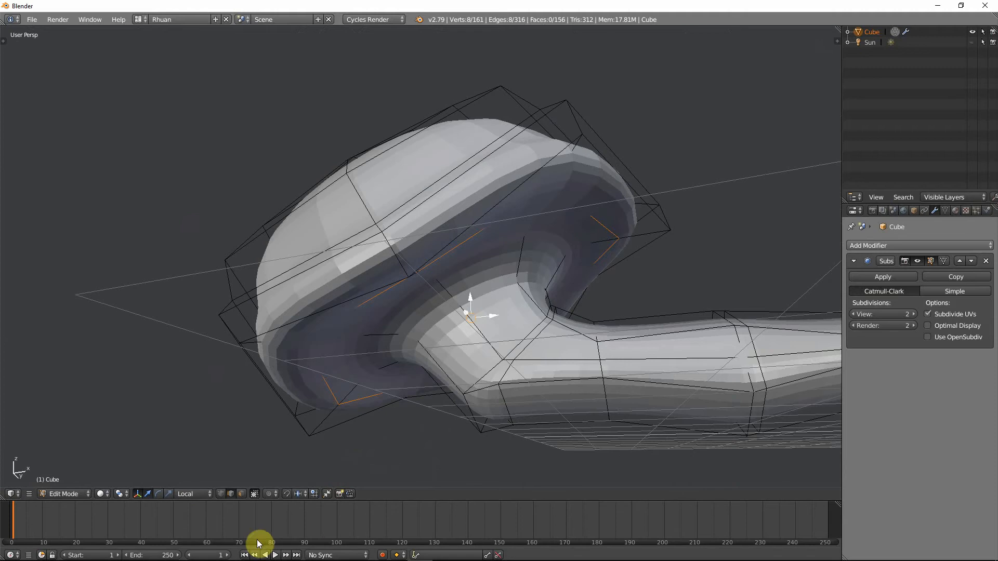
pyautogui.click(188, 496)
pyautogui.click(191, 458)
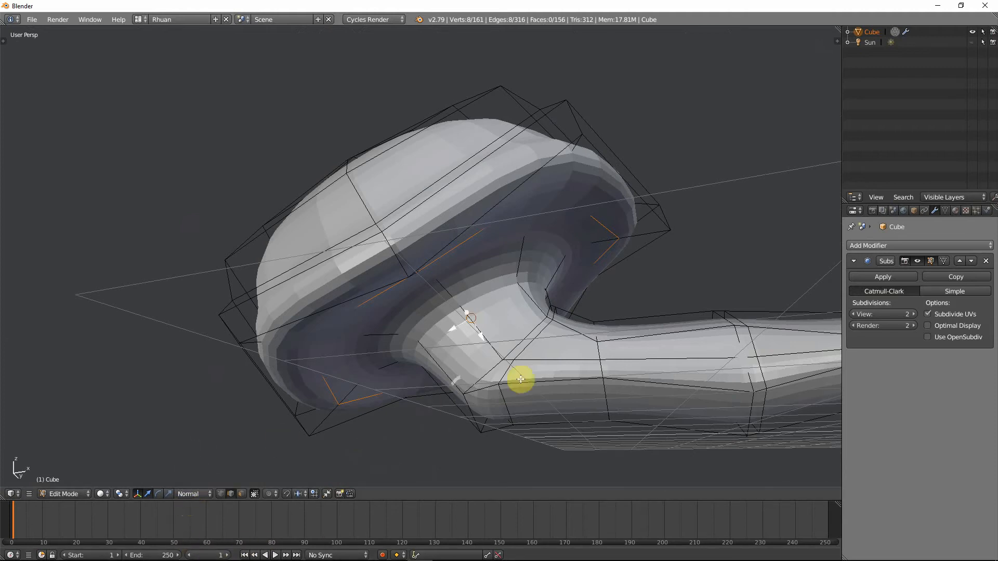
pyautogui.moveTo(457, 379); pyautogui.dragTo(514, 398, button='middle')
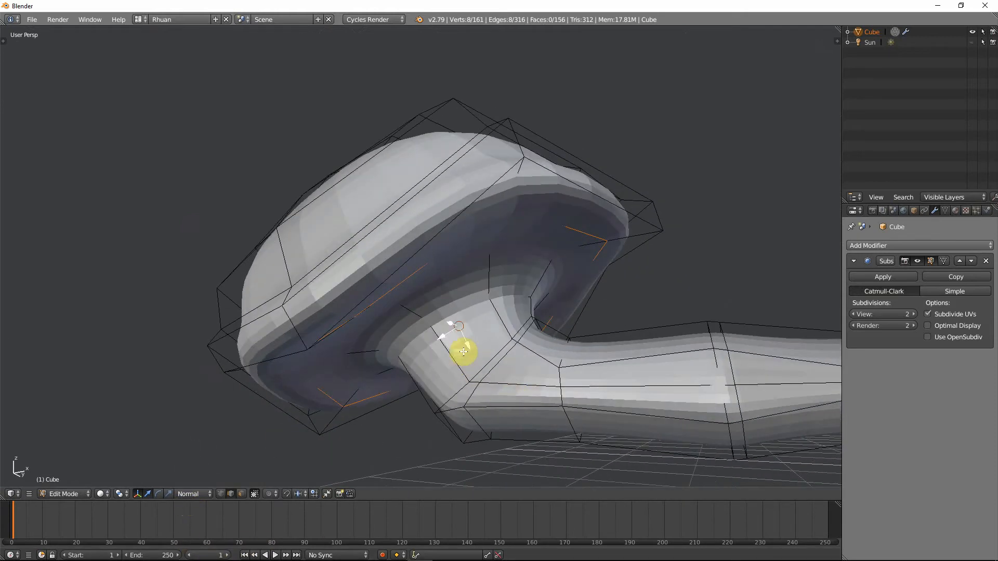
pyautogui.moveTo(470, 349); pyautogui.dragTo(451, 314)
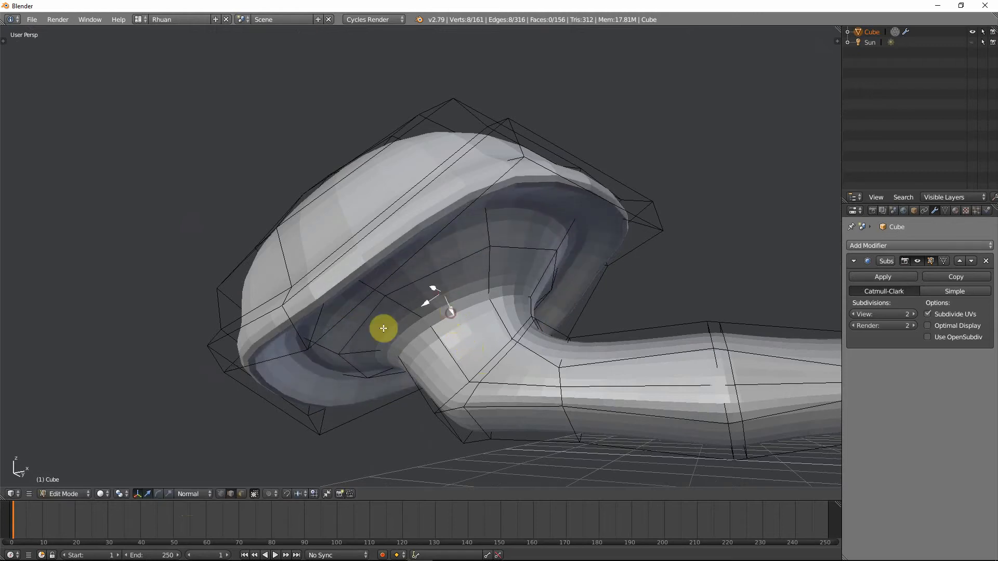
# Step: Scale the underside loop and check the whole form in Object Mode
pyautogui.moveTo(325, 343); pyautogui.dragTo(313, 309, button='middle')
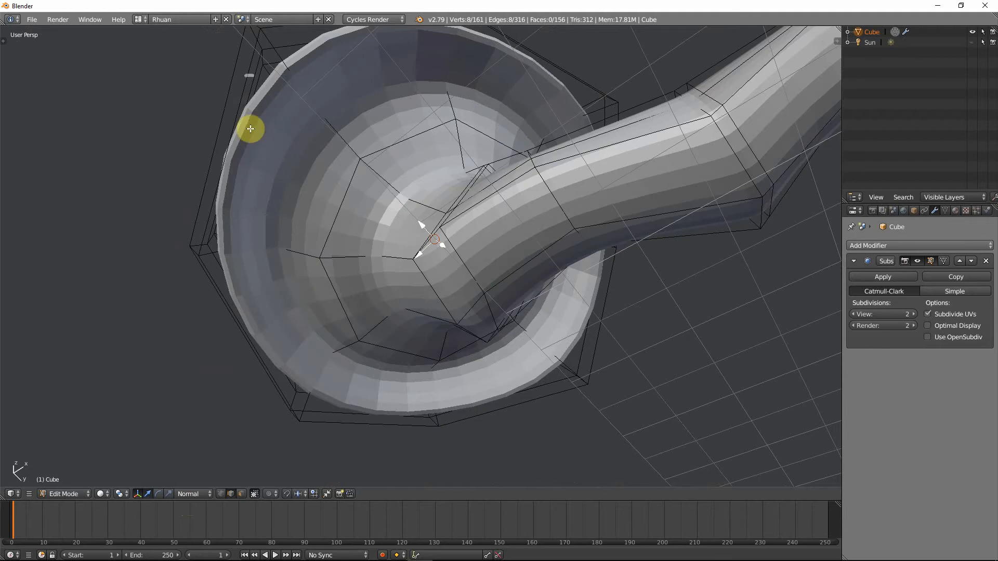
pyautogui.moveTo(251, 127); pyautogui.dragTo(323, 227, button='middle')
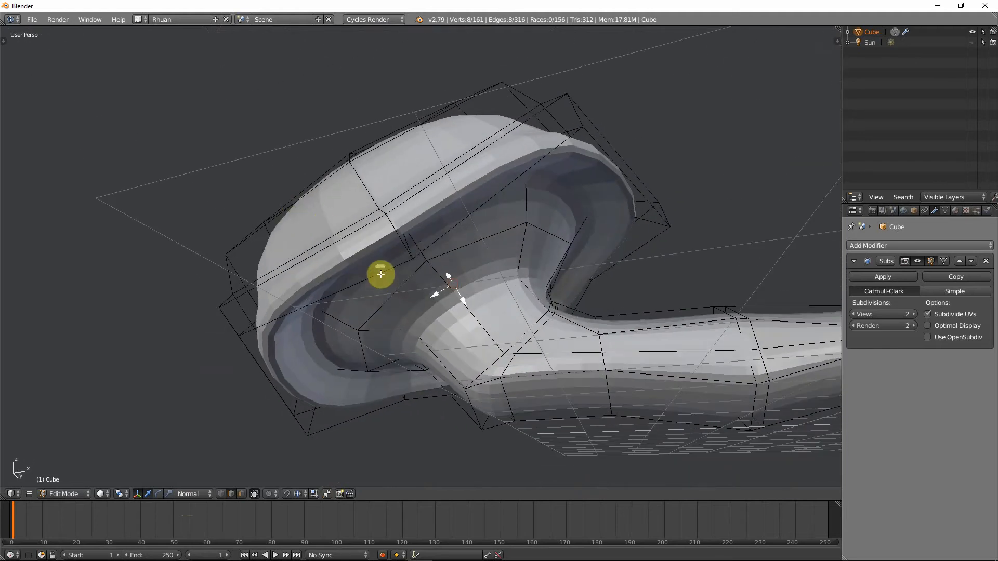
pyautogui.moveTo(379, 272); pyautogui.dragTo(537, 245, button='middle')
pyautogui.press('s')
pyautogui.click(465, 303)
pyautogui.press('Tab')
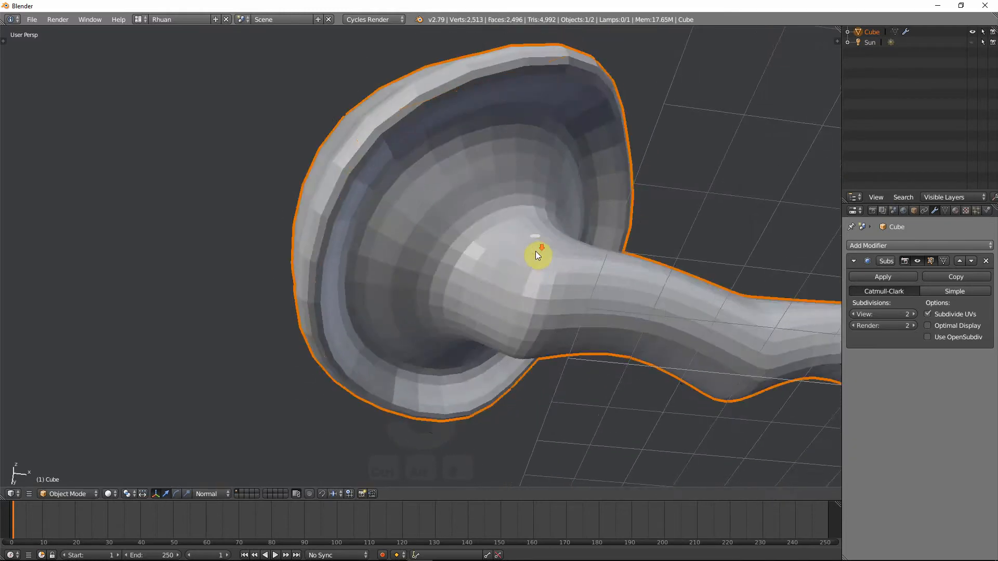
pyautogui.scroll(-5, 535, 251)
pyautogui.moveTo(517, 283); pyautogui.dragTo(493, 364, button='middle')
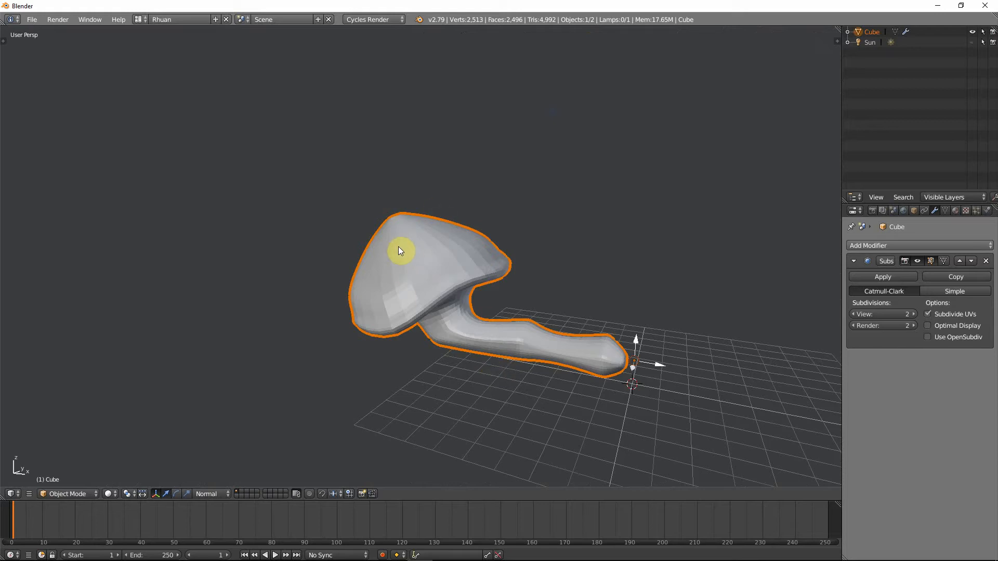
# Step: Select the four upper edge loops of the dome, including the tip, and delete their vertices
pyautogui.press('Tab')
pyautogui.moveTo(392, 247); pyautogui.dragTo(418, 268, button='middle')
pyautogui.keyDown('alt'); pyautogui.rightClick(418, 268); pyautogui.keyUp('alt')
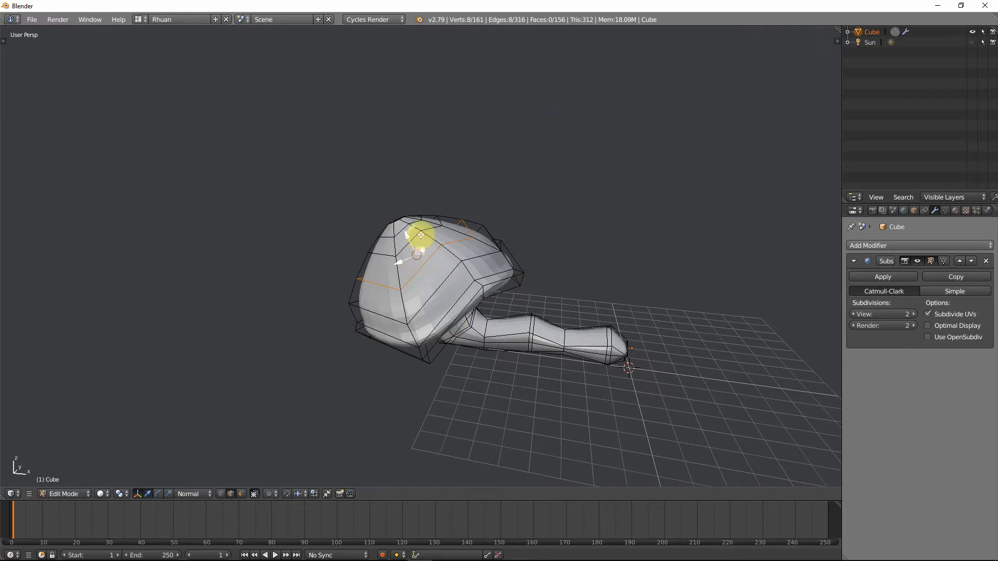
pyautogui.keyDown('alt'); pyautogui.keyDown('shift'); pyautogui.rightClick(402, 236); pyautogui.keyUp('shift'); pyautogui.keyUp('alt')
pyautogui.moveTo(401, 237); pyautogui.dragTo(401, 230, button='middle')
pyautogui.scroll(3, 396, 223)
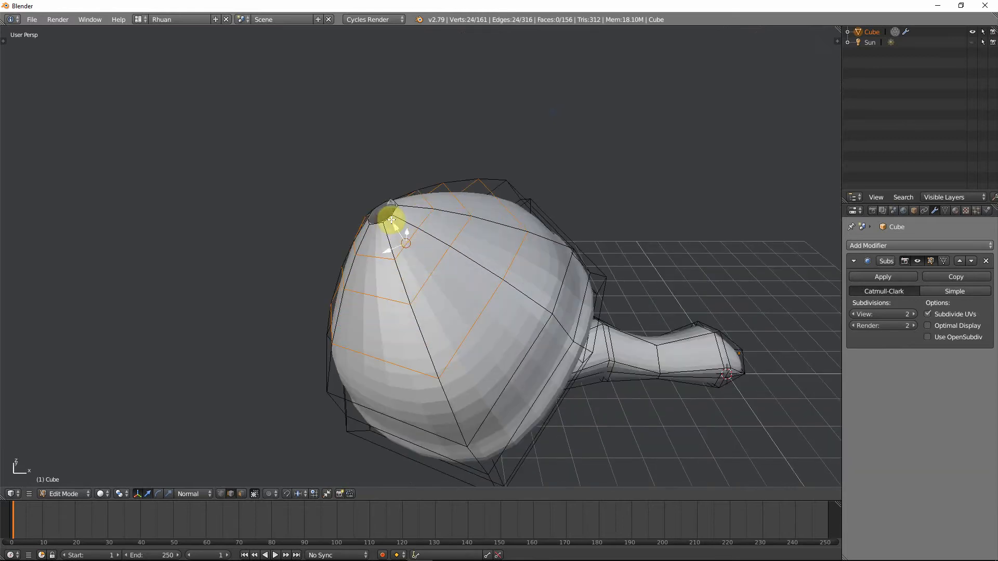
pyautogui.press('x')
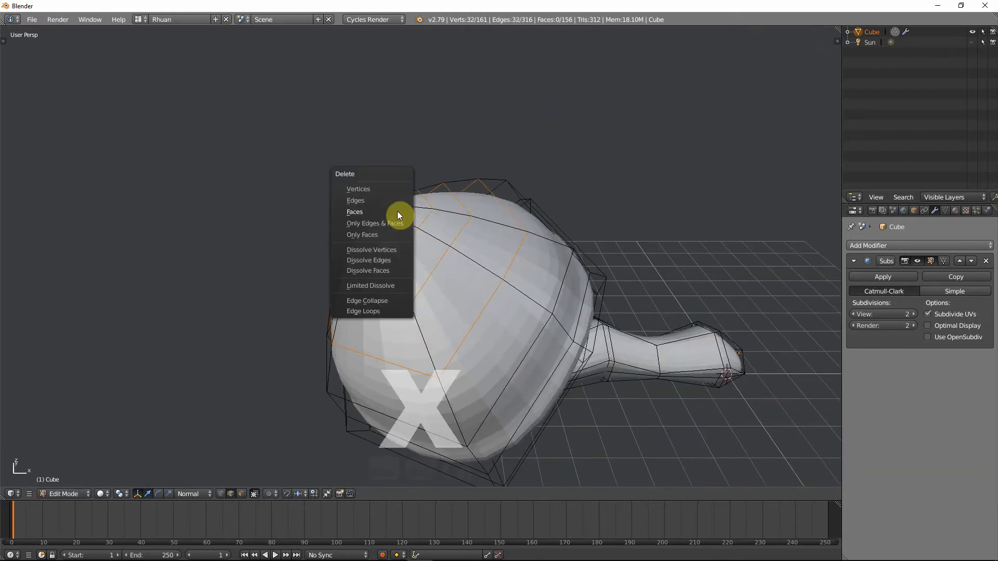
pyautogui.click(366, 185)
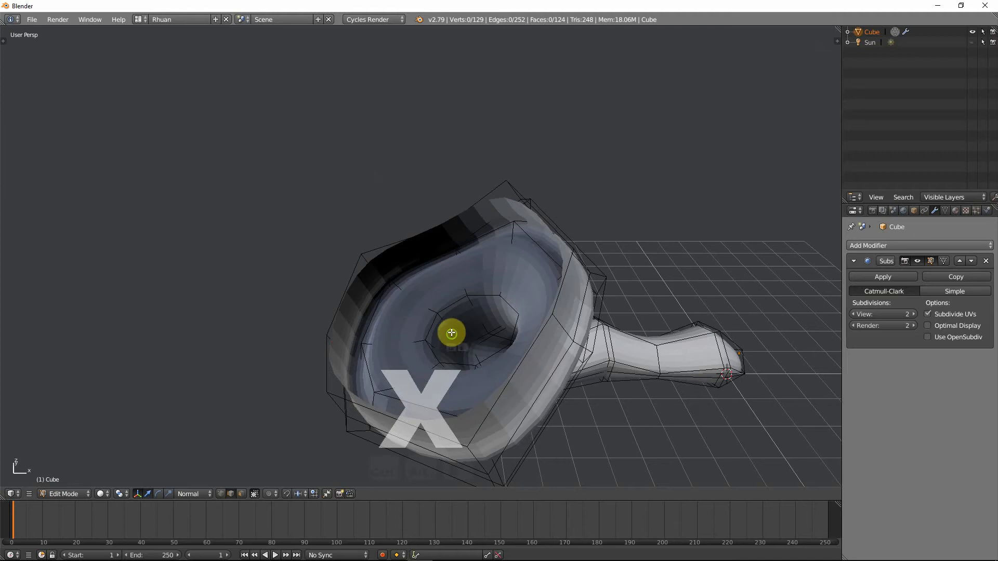
# Step: Select the open top edge loop of the cap and scale it down to narrow the opening
pyautogui.moveTo(450, 332); pyautogui.dragTo(423, 306, button='middle')
pyautogui.press('KP_1')
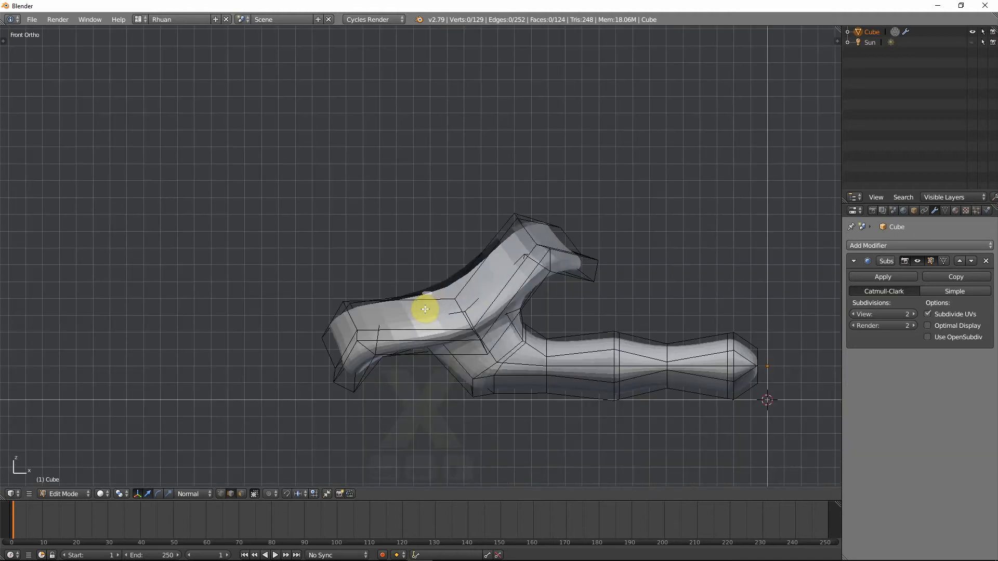
pyautogui.moveTo(443, 303); pyautogui.dragTo(468, 296, button='middle')
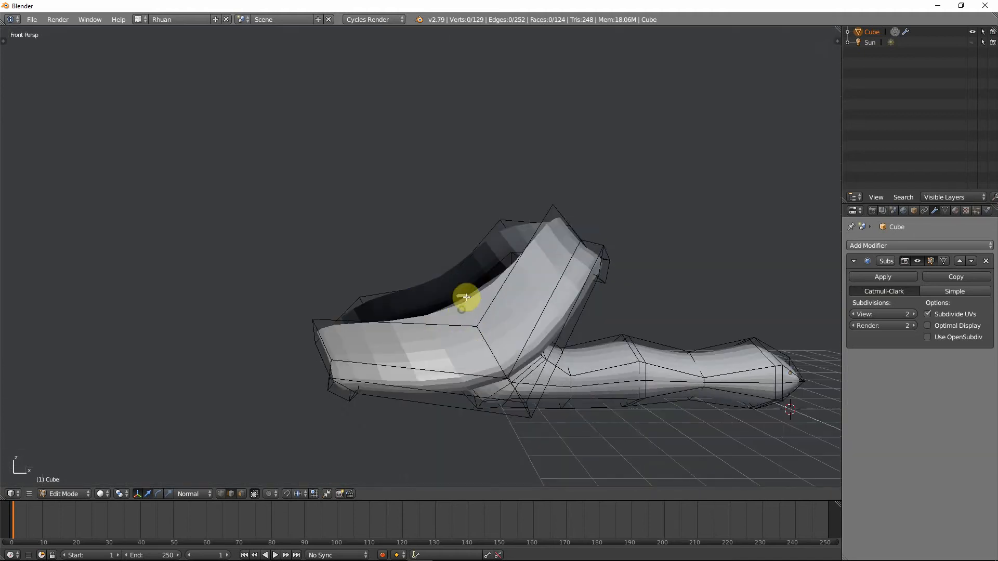
pyautogui.keyDown('alt'); pyautogui.rightClick(494, 297); pyautogui.keyUp('alt')
pyautogui.press('KP_1')
pyautogui.press('s')
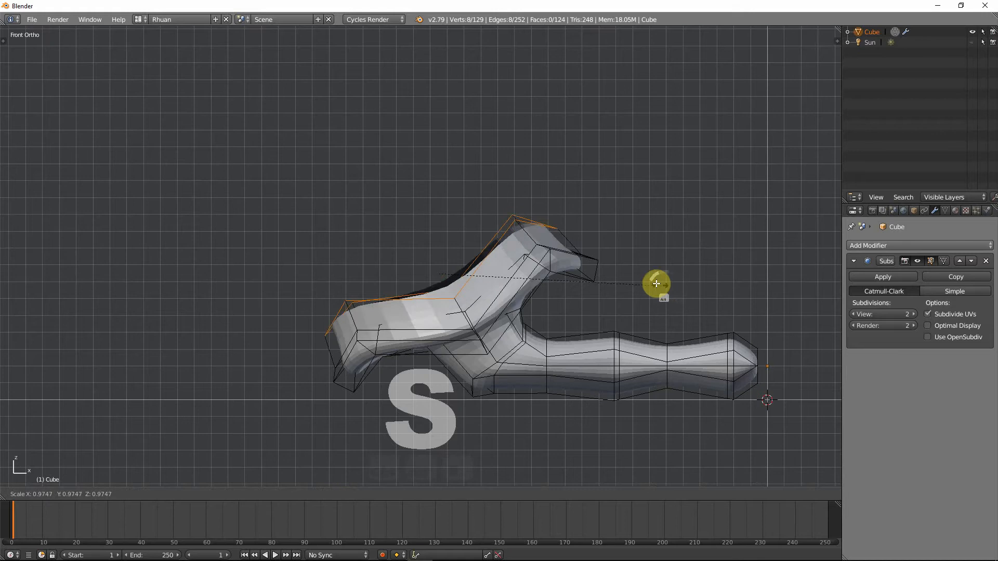
pyautogui.click(571, 272)
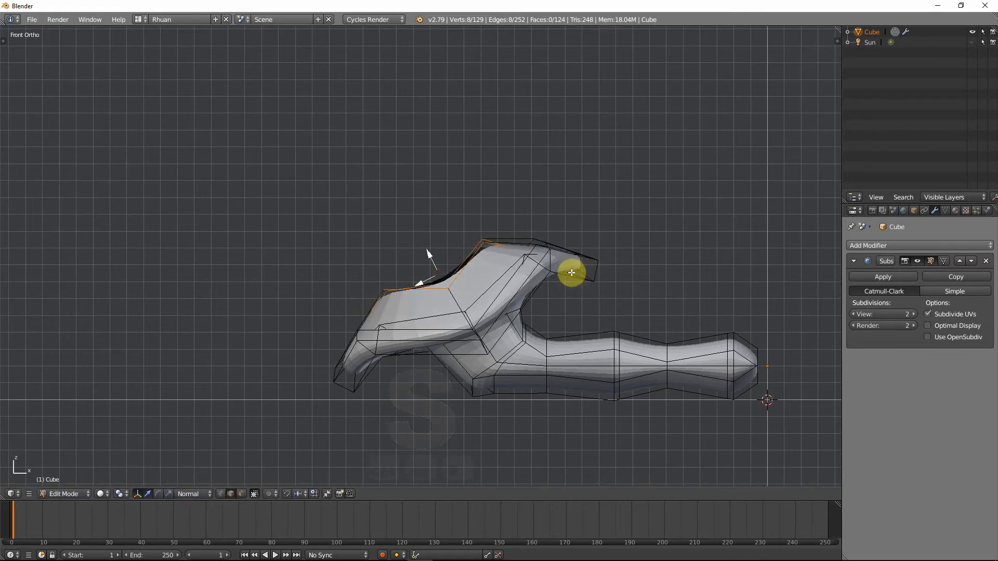
# Step: Lower the opening's edge loop slightly along its normal Z axis
pyautogui.press('g')
pyautogui.press('z')
pyautogui.press('z')
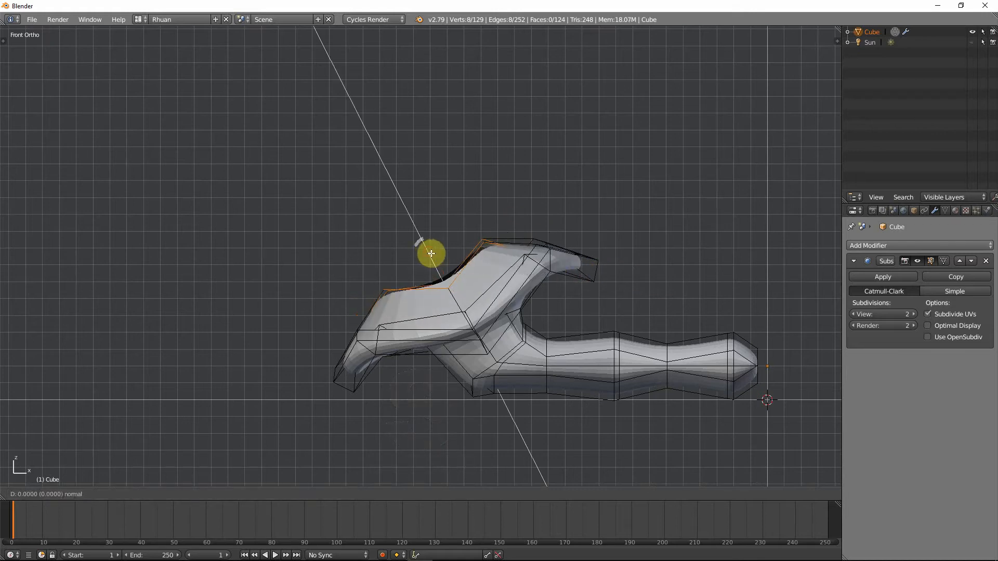
pyautogui.click(434, 258)
# Step: Extrude the opening's edge loop about 0.94 units outward as a neck and scale it to about 0.85
pyautogui.moveTo(519, 309); pyautogui.dragTo(490, 313, button='middle')
pyautogui.press('KP_1')
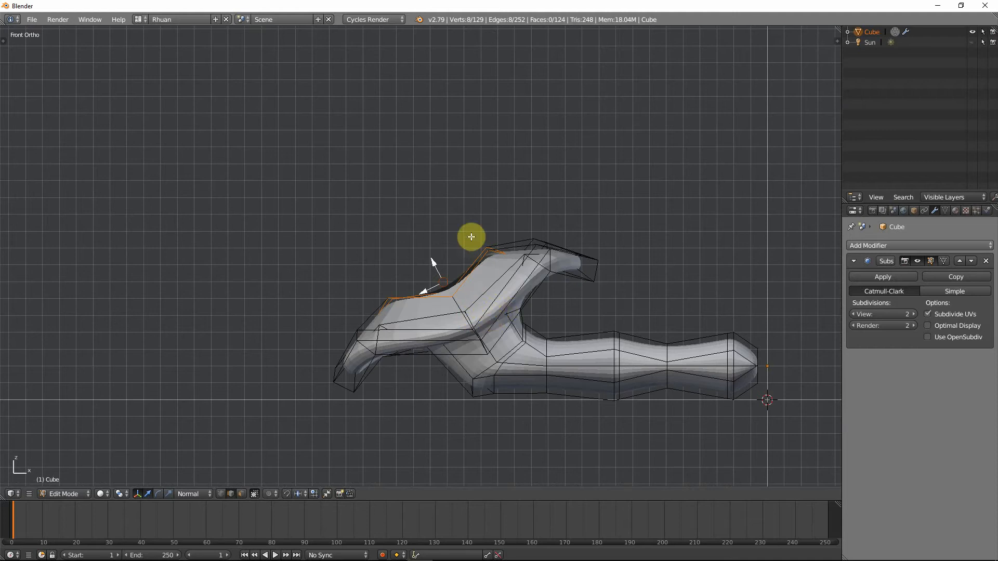
pyautogui.press('e')
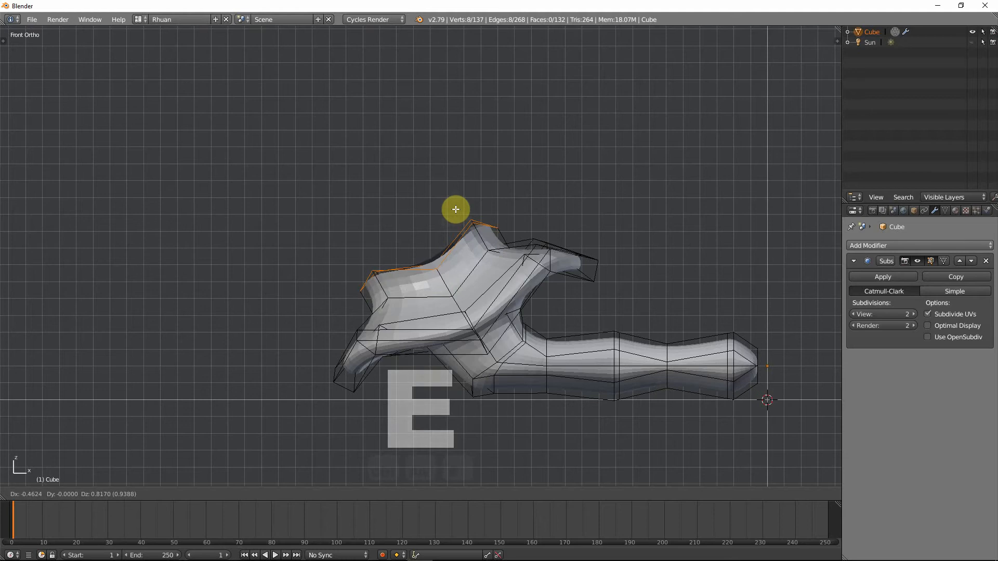
pyautogui.click(456, 209)
pyautogui.press('s')
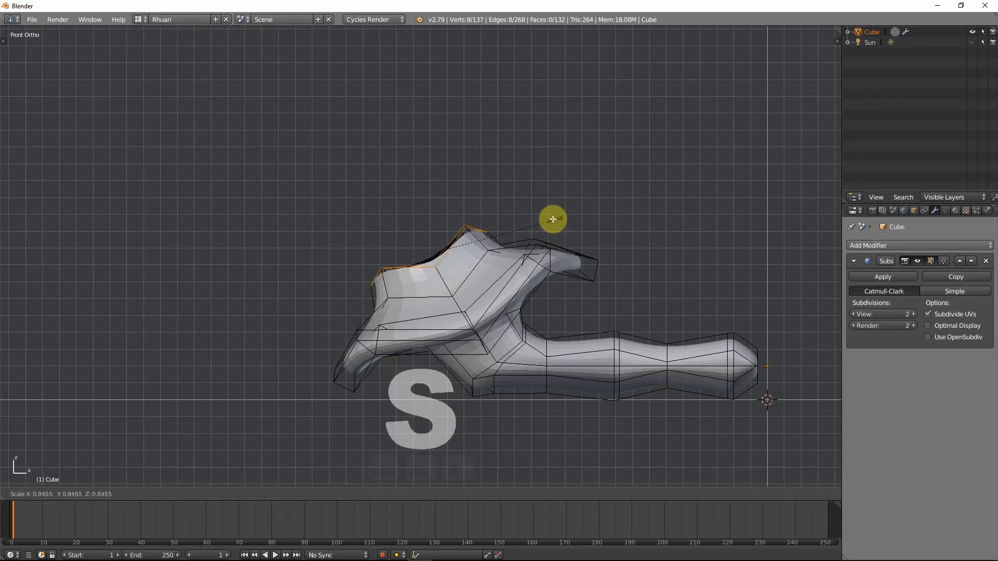
pyautogui.click(553, 219)
# Step: Add two supporting loop cuts to the neck, one close to its top edge and one near its base
pyautogui.moveTo(460, 279); pyautogui.dragTo(474, 299, button='middle')
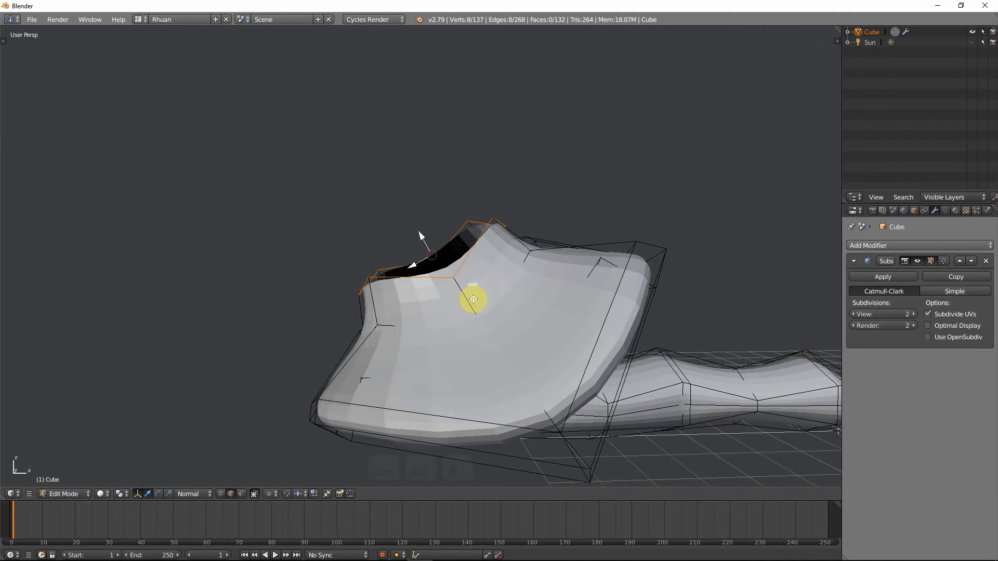
pyautogui.hotkey('ctrl', 'r')
pyautogui.click(470, 292)
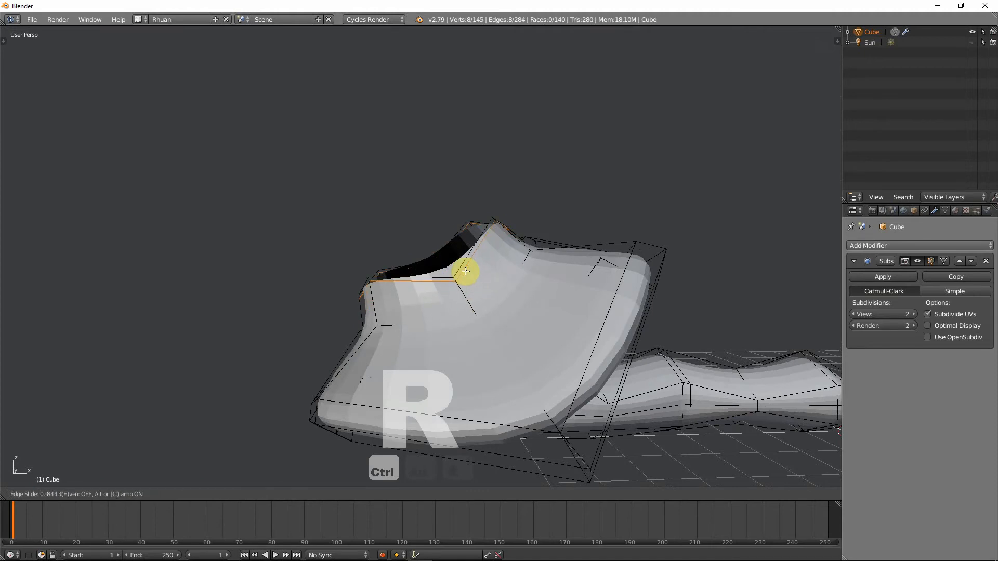
pyautogui.click(466, 278)
pyautogui.hotkey('ctrl', 'r')
pyautogui.click(469, 297)
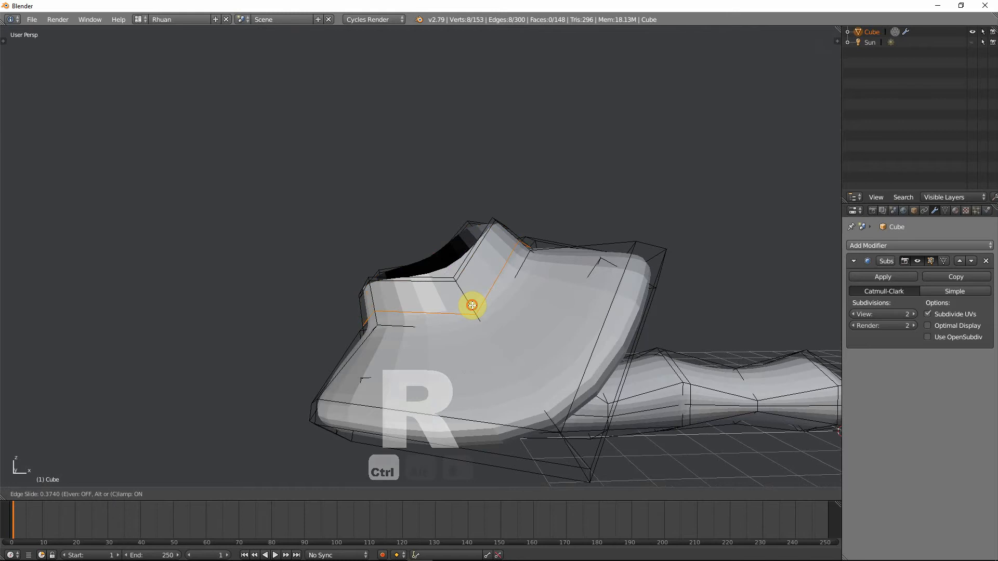
pyautogui.click(472, 305)
# Step: Reset the 3D cursor to the origin and extrude the neck's top edge loop in place
pyautogui.press('KP_1')
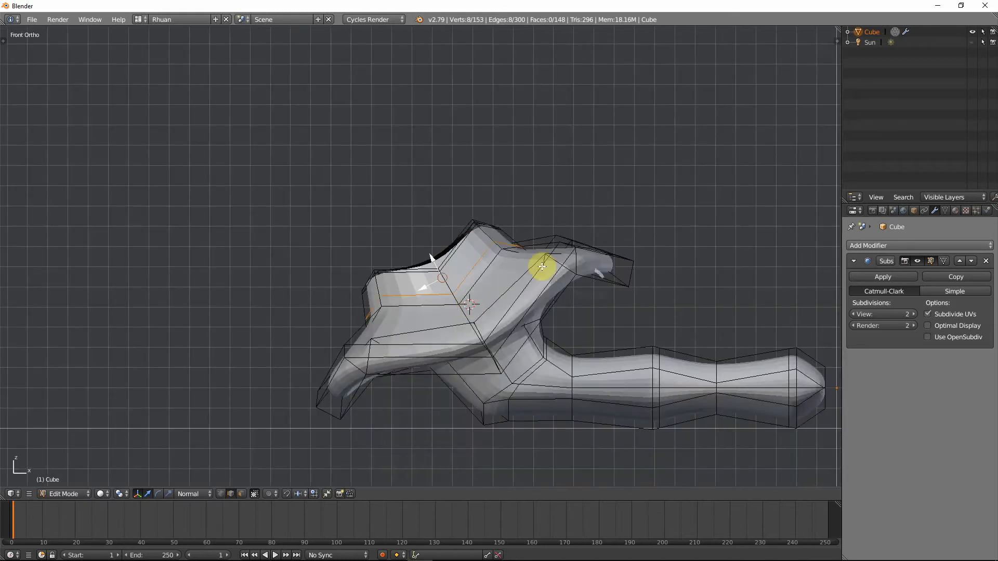
pyautogui.hotkey('shift', 'c')
pyautogui.scroll(4, 483, 367)
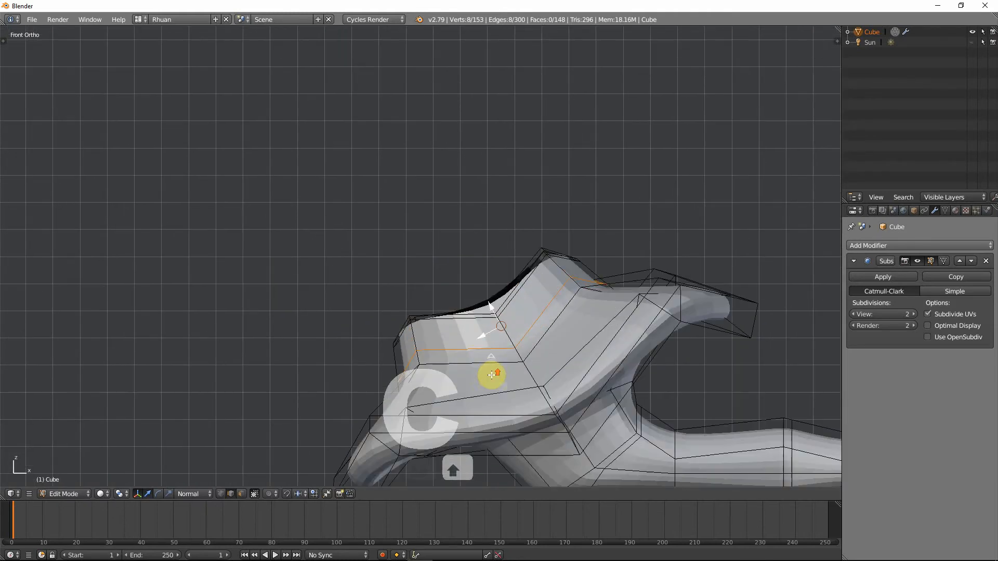
pyautogui.keyDown('alt'); pyautogui.rightClick(469, 312); pyautogui.keyUp('alt')
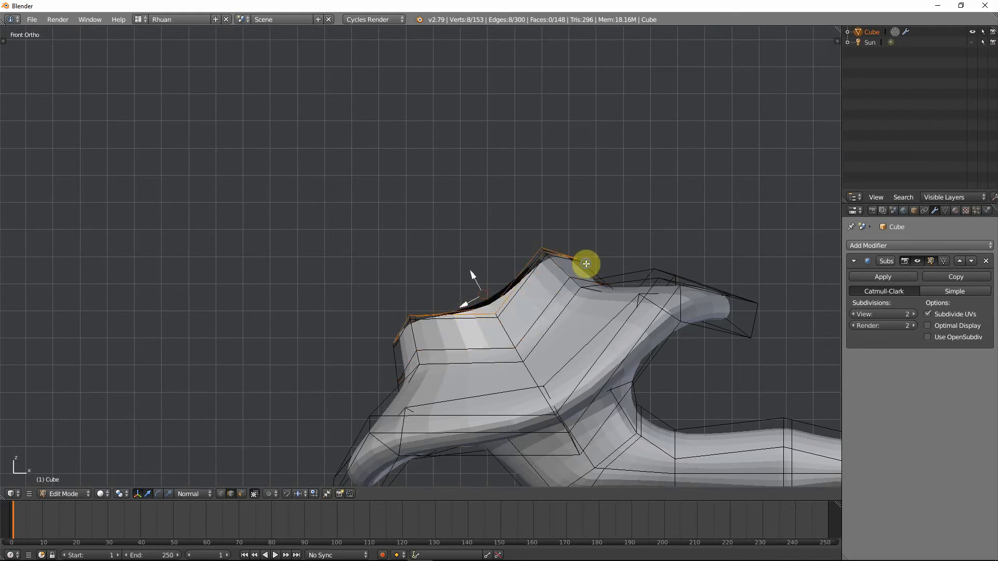
pyautogui.press('e')
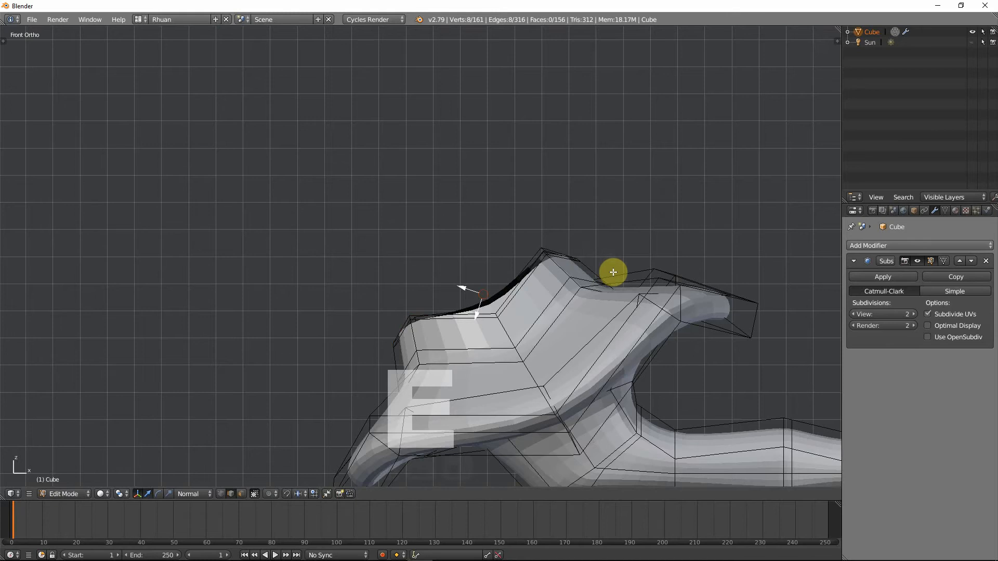
pyautogui.moveTo(613, 272); pyautogui.dragTo(646, 335, button='middle')
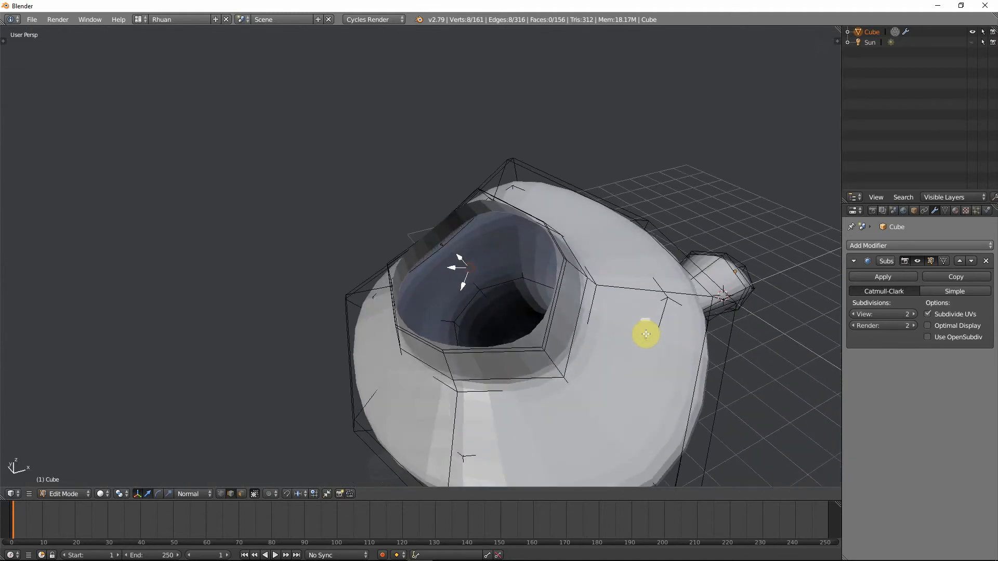
# Step: Undo the last change, then extrude the opening's edge loop in place and scale it inward to about 0.66
pyautogui.hotkey('ctrl', 'z')
pyautogui.moveTo(582, 329); pyautogui.dragTo(579, 267, button='middle')
pyautogui.press('g')
pyautogui.rightClick(593, 287)
pyautogui.press('e')
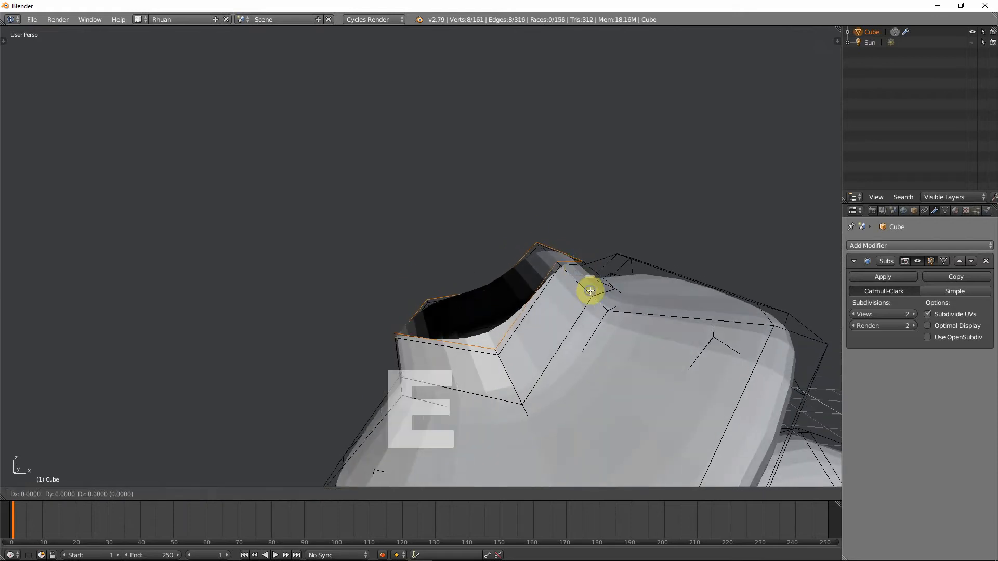
pyautogui.rightClick(590, 291)
pyautogui.press('s')
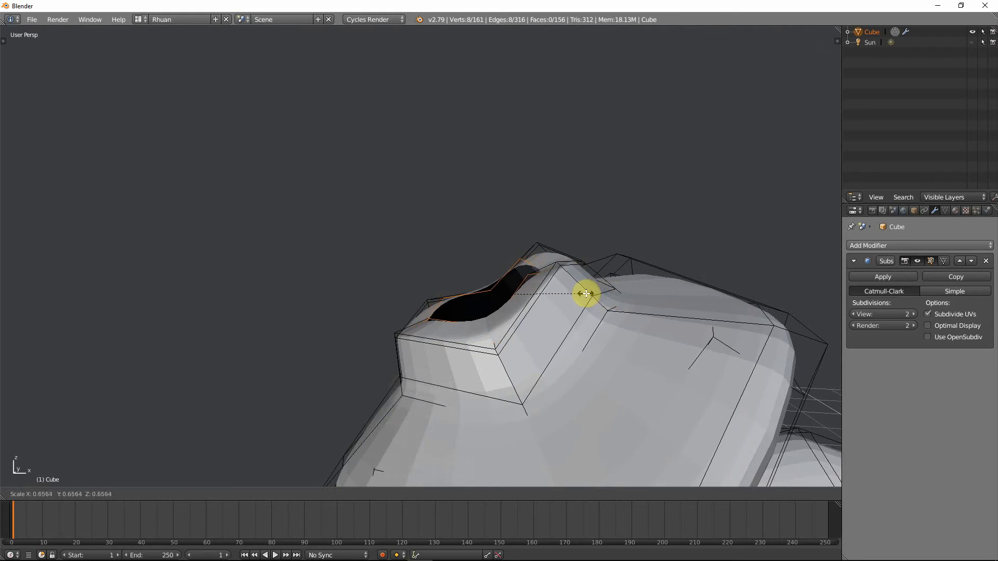
pyautogui.click(586, 293)
# Step: In front view, move the inner edge loop of the opening outward by about 0.33 along its normal
pyautogui.moveTo(553, 289); pyautogui.dragTo(521, 273, button='middle')
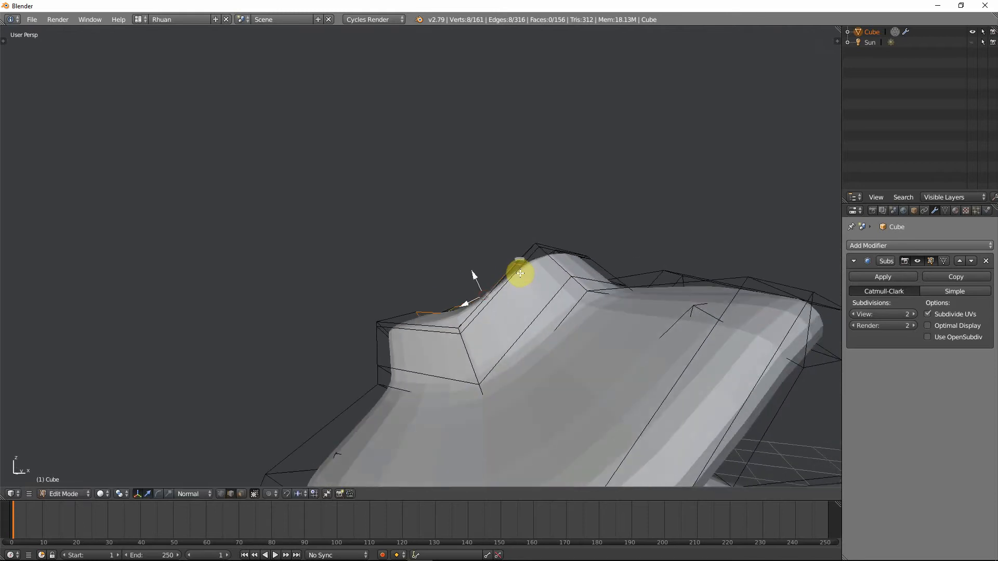
pyautogui.press('KP_1')
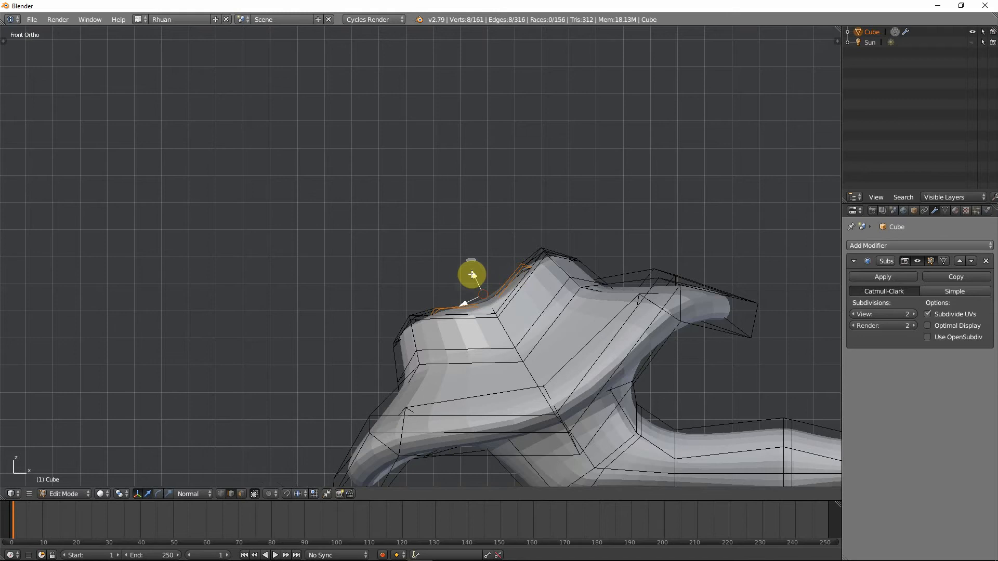
pyautogui.hotkey('alt', 's')
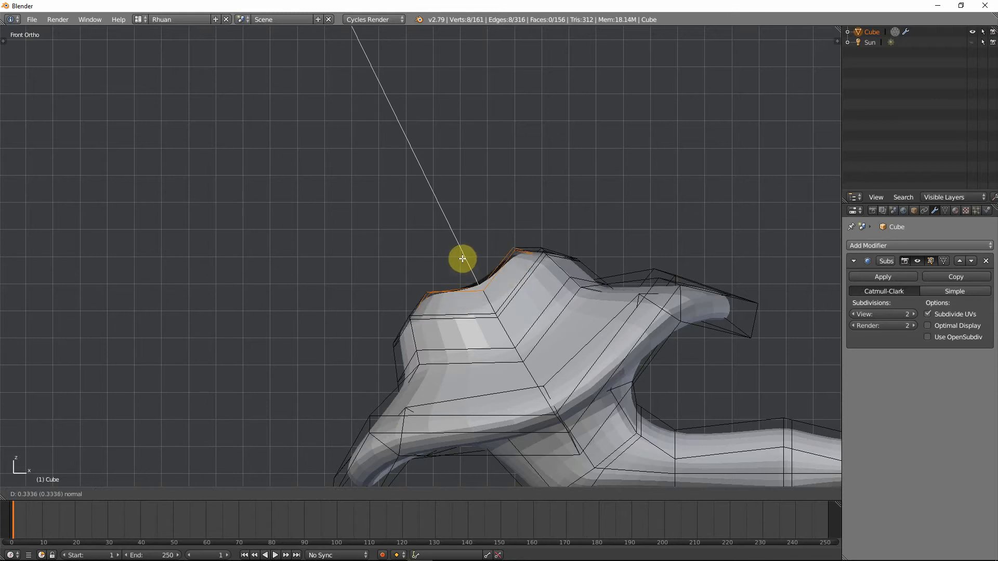
pyautogui.click(465, 262)
# Step: Add an edge loop around the new band below the opening, slide it close to the band's lower edge, and check the smoothed shape
pyautogui.moveTo(486, 283); pyautogui.dragTo(524, 308, button='middle')
pyautogui.hotkey('ctrl', 'r')
pyautogui.click(527, 312)
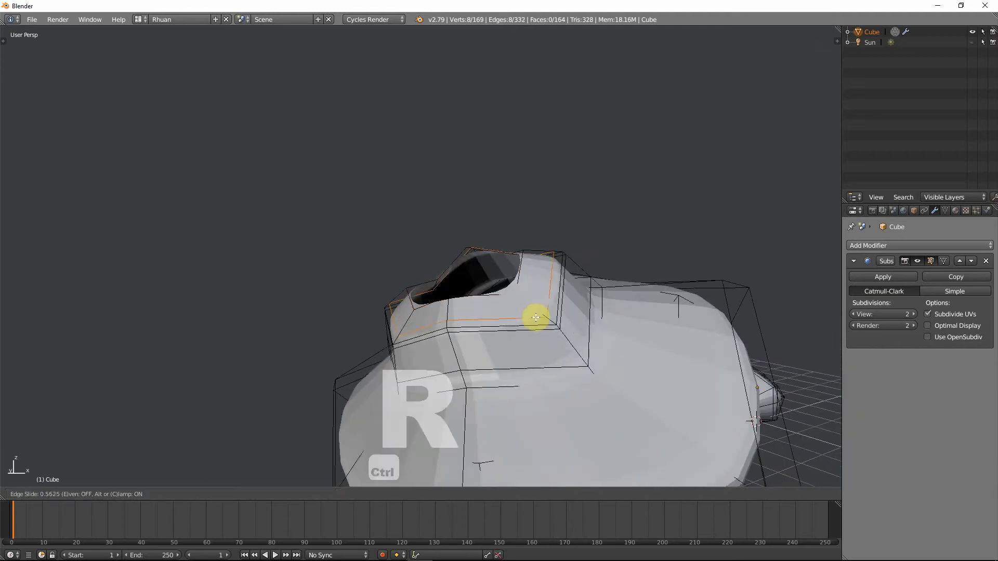
pyautogui.click(542, 320)
pyautogui.moveTo(538, 320)
pyautogui.mouseDown(button='middle')
pyautogui.moveTo(498, 328)
pyautogui.moveTo(555, 317)
pyautogui.moveTo(526, 331)
pyautogui.mouseUp(button='middle')
pyautogui.press('Tab')
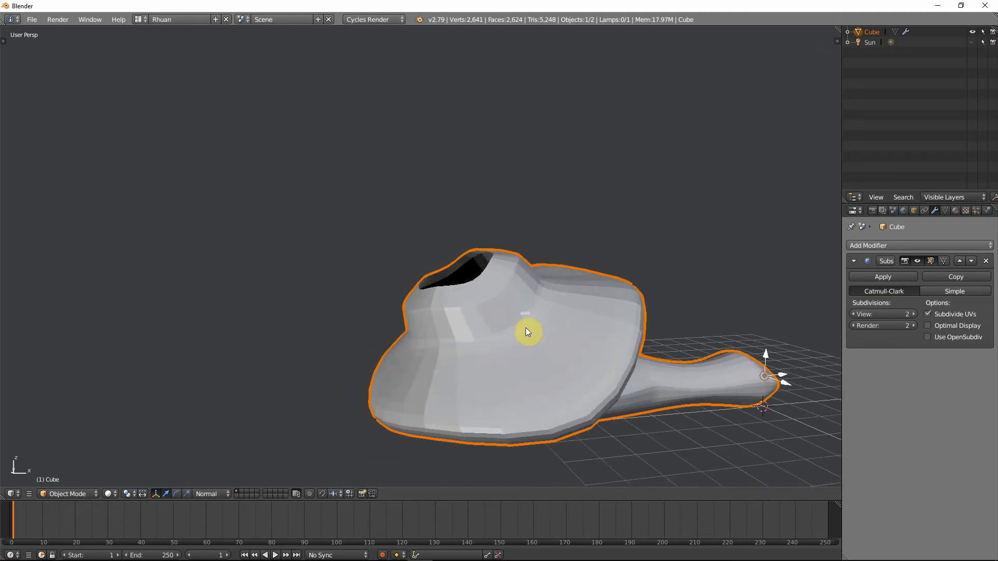
pyautogui.press('Tab')
# Step: Select the opening's rim loop in front view and flatten it by scaling it to 0 along global Z
pyautogui.press('KP_1')
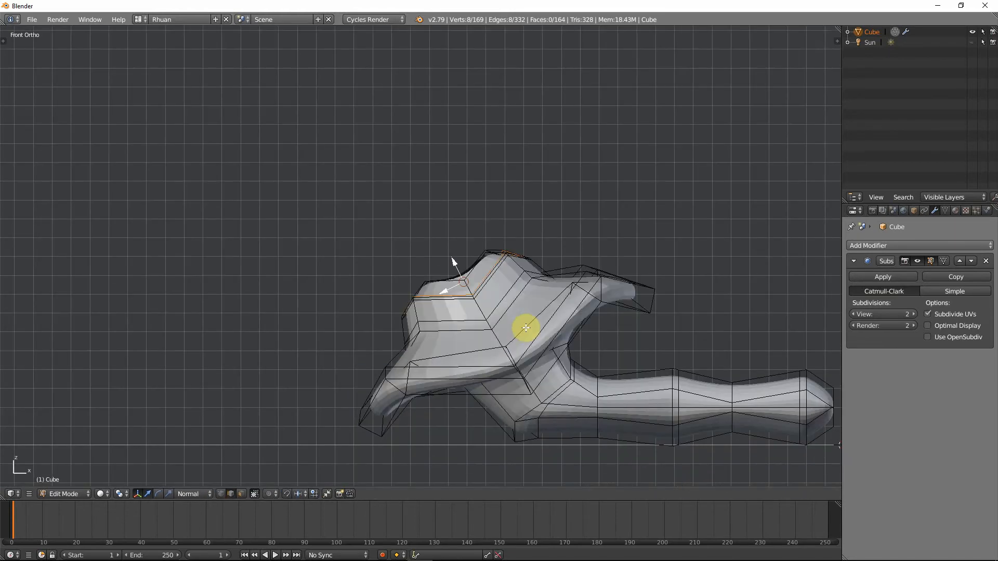
pyautogui.scroll(3, 520, 324)
pyautogui.scroll(3, 520, 325)
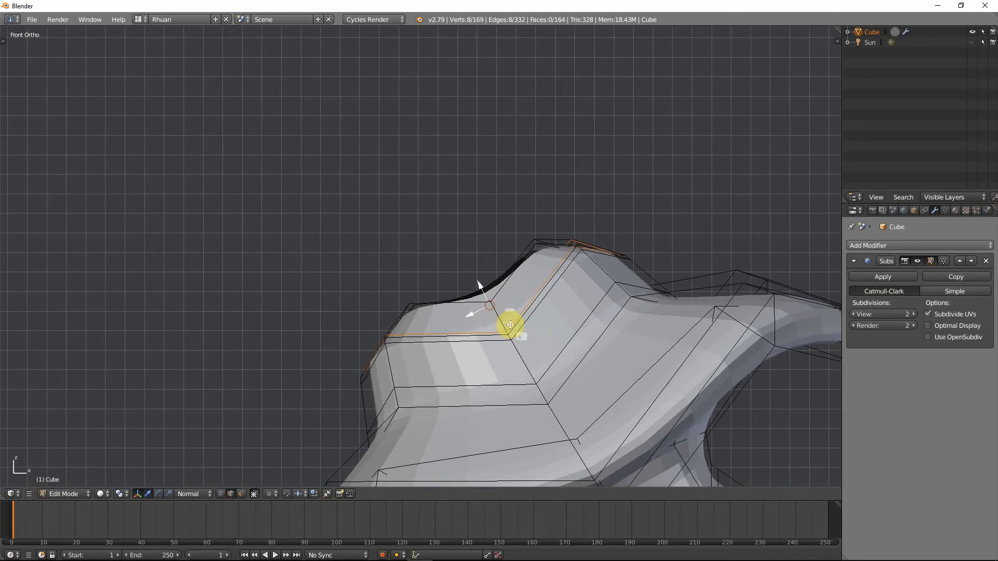
pyautogui.moveTo(497, 289); pyautogui.dragTo(518, 271)
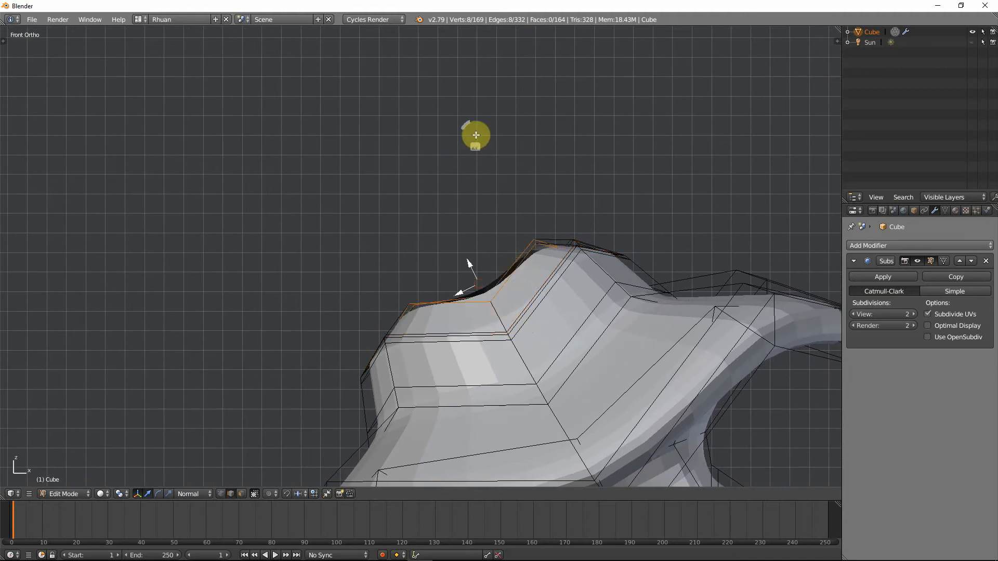
pyautogui.press('s')
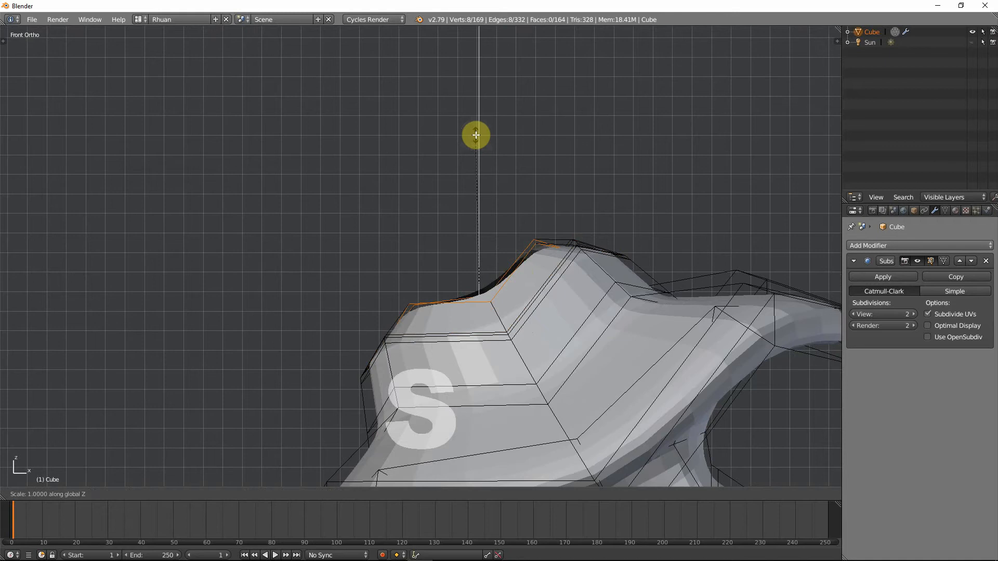
pyautogui.press('0')
pyautogui.press('Return')
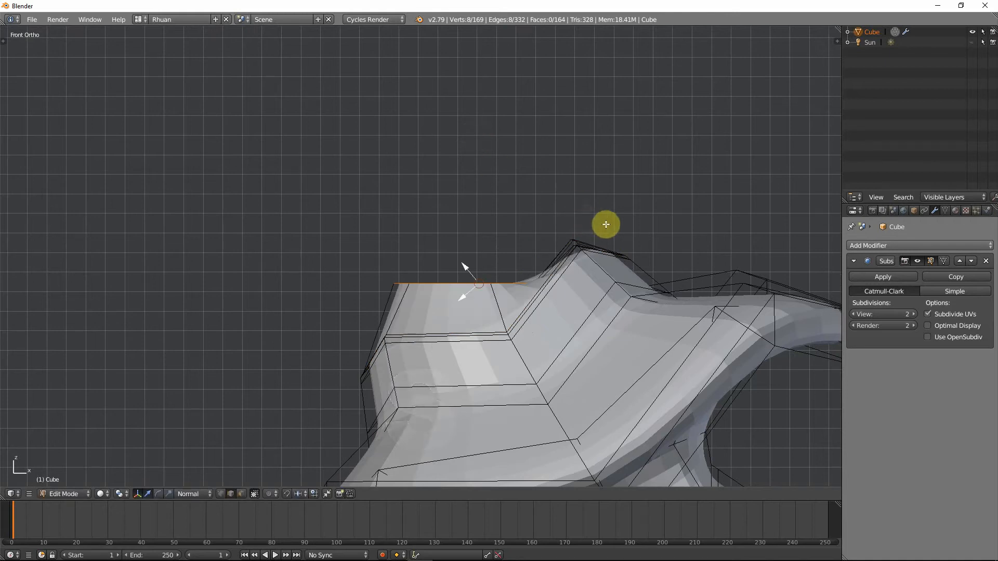
# Step: Rotate the flattened rim loop by about -28 degrees so it follows the slope of the body
pyautogui.press('r')
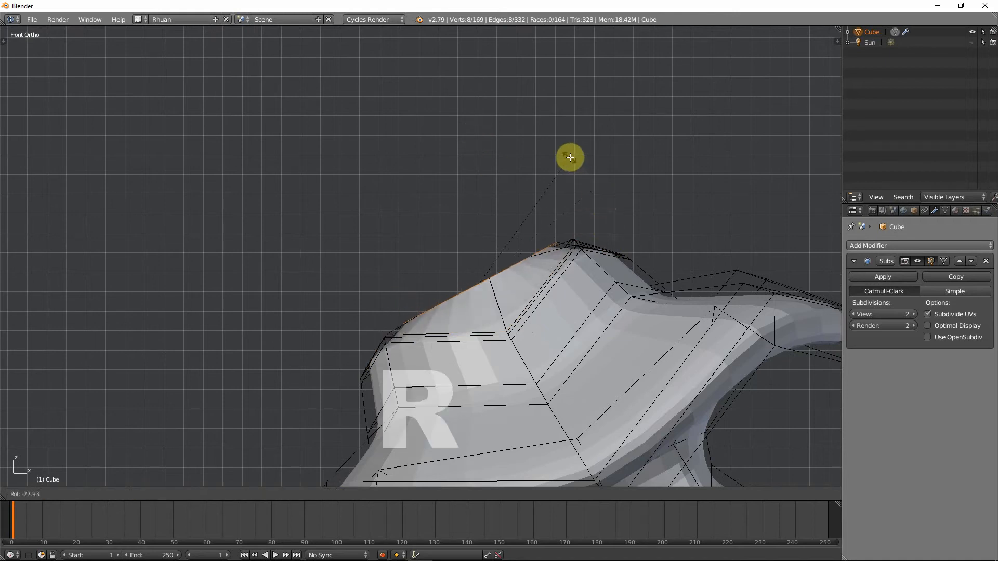
pyautogui.click(568, 155)
pyautogui.moveTo(568, 156); pyautogui.dragTo(557, 283, button='middle')
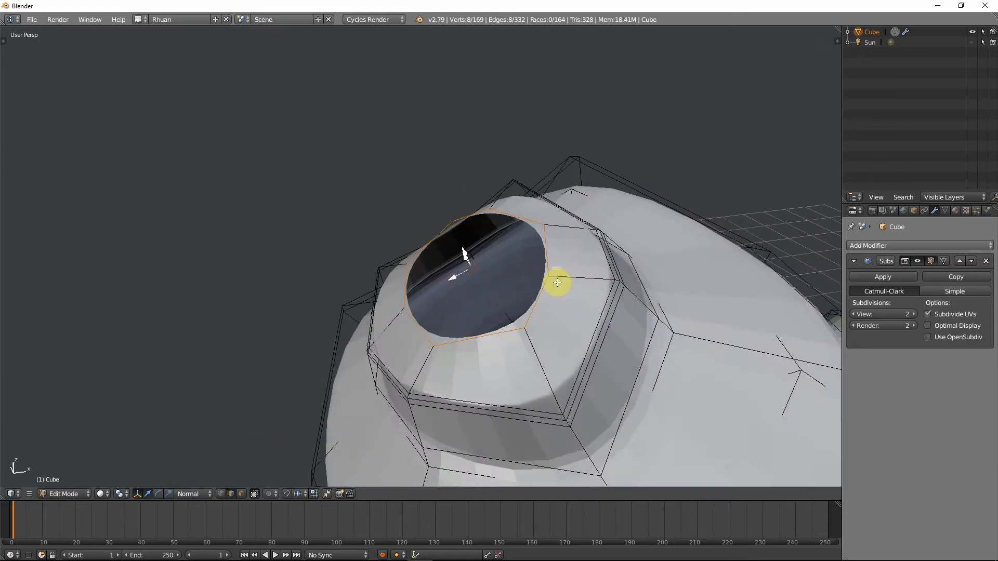
# Step: Reposition the tilted rim loop in front view and scale it down to about three quarters of its size
pyautogui.press('KP_1')
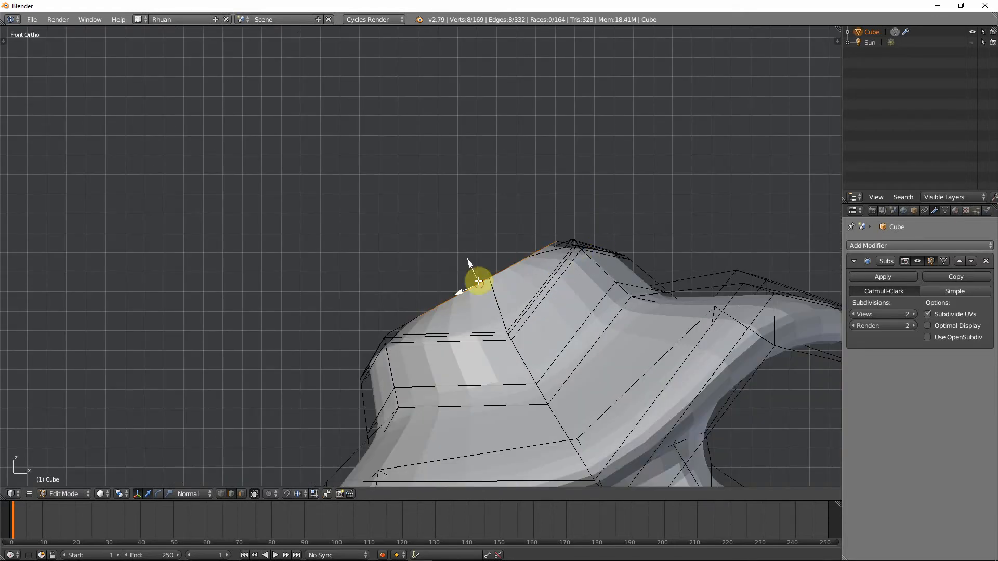
pyautogui.moveTo(462, 292); pyautogui.dragTo(463, 247)
pyautogui.press('s')
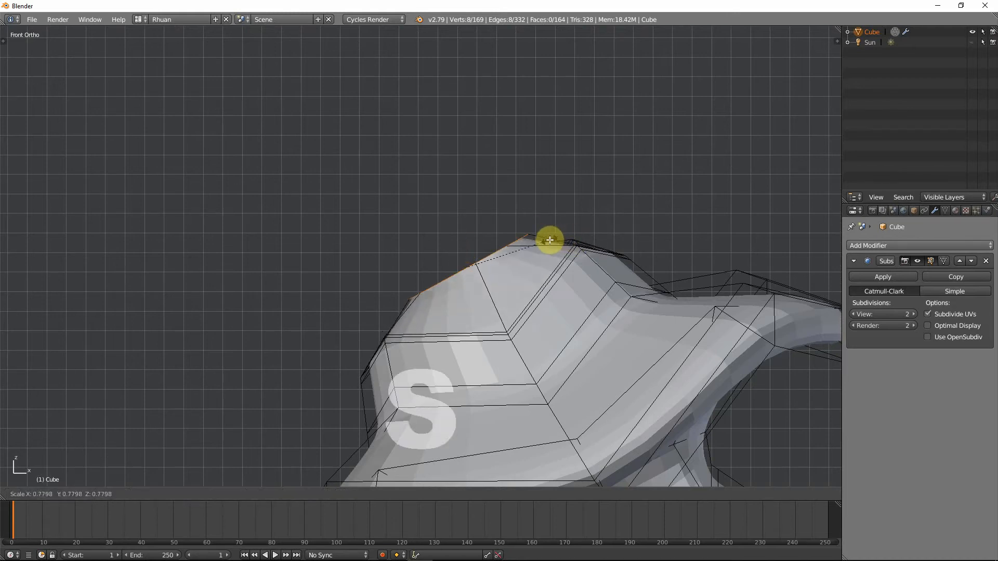
pyautogui.click(544, 240)
pyautogui.moveTo(448, 278); pyautogui.dragTo(445, 288)
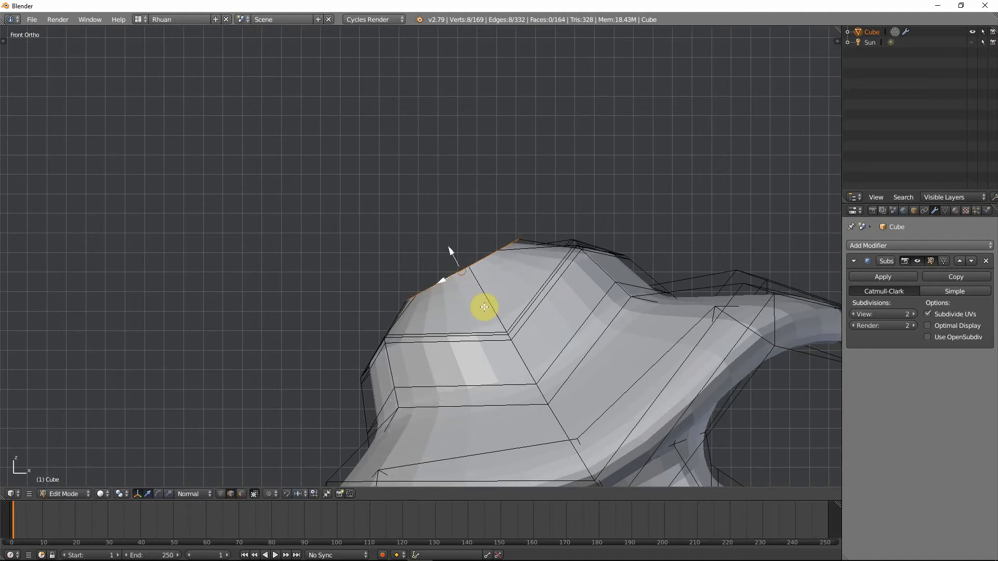
# Step: Add an edge loop to the band below the rim and slide it up tight against the rim
pyautogui.hotkey('ctrl', 'e')
pyautogui.hotkey('ctrl', 'r')
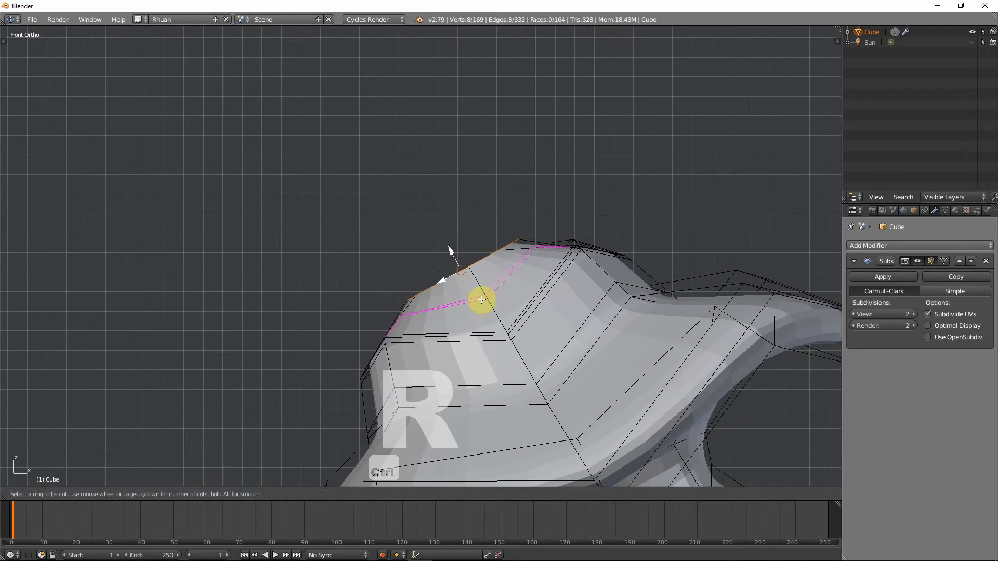
pyautogui.click(482, 300)
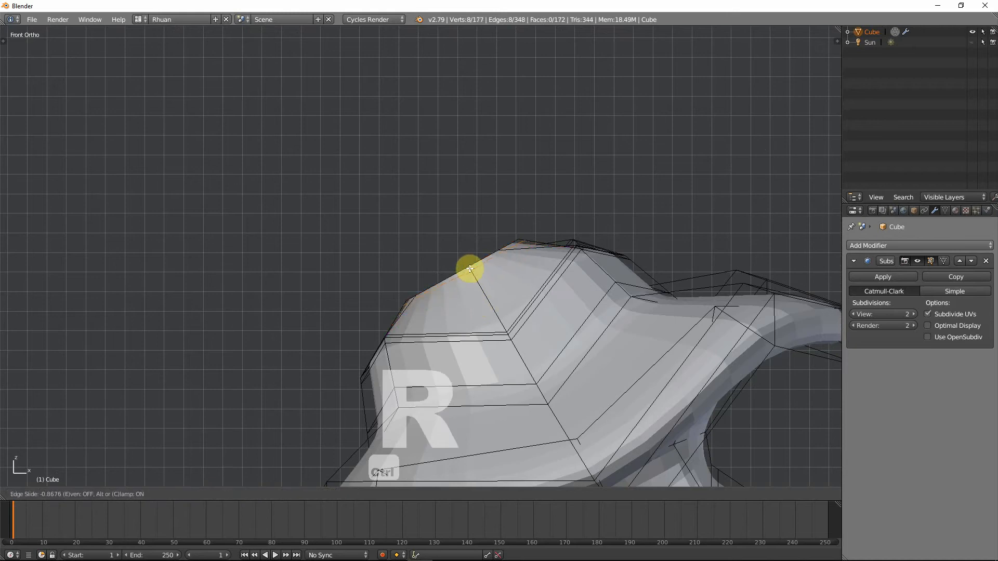
pyautogui.click(469, 268)
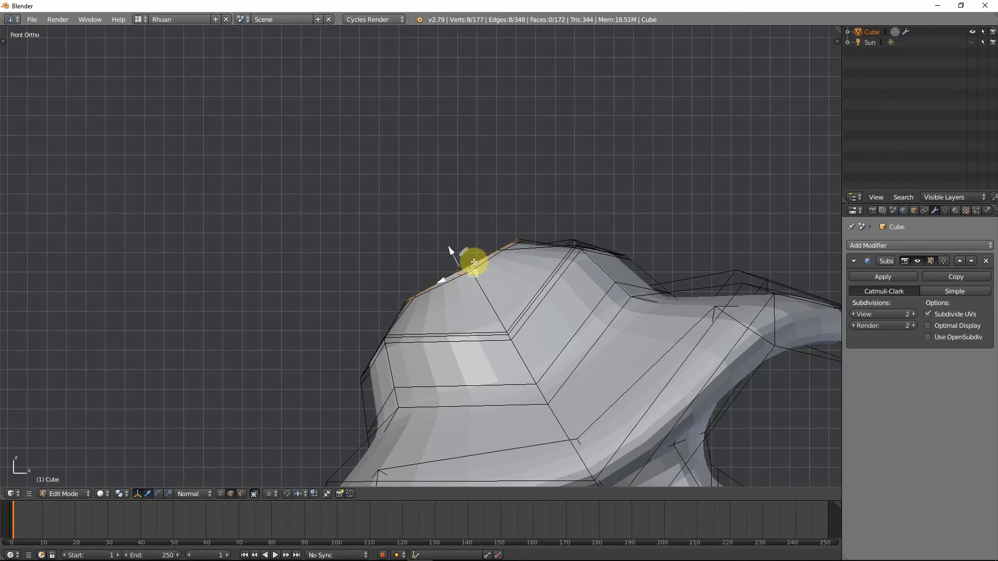
# Step: Extrude the rim loop upward and slightly toward negative X to form a short tubular neck
pyautogui.scroll(-2, 458, 253)
pyautogui.press('e')
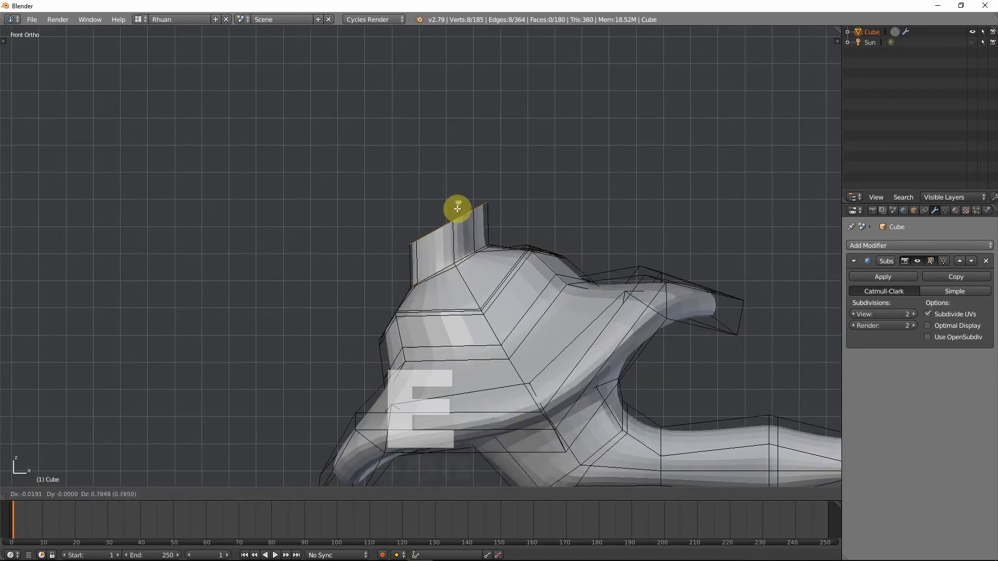
pyautogui.click(445, 184)
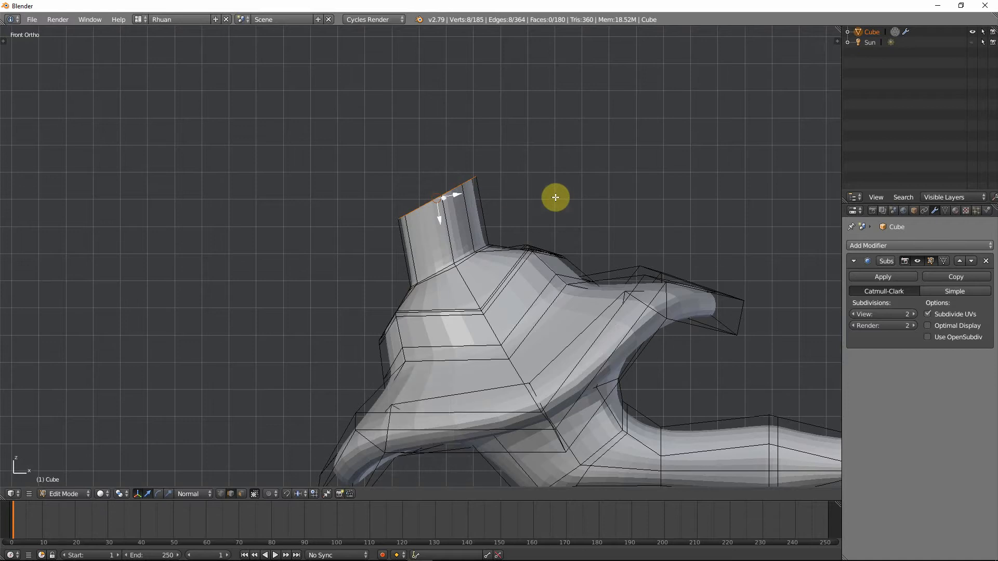
# Step: Rotate the neck's top loop by about 19 degrees to reduce its tilt, then fine-tune its angle
pyautogui.press('r')
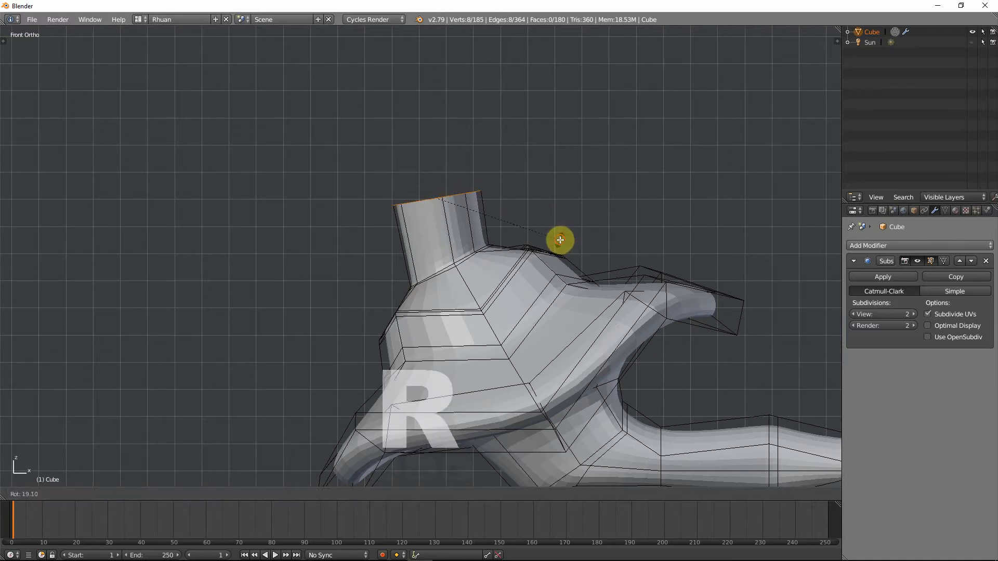
pyautogui.click(560, 240)
pyautogui.press('g')
pyautogui.press('r')
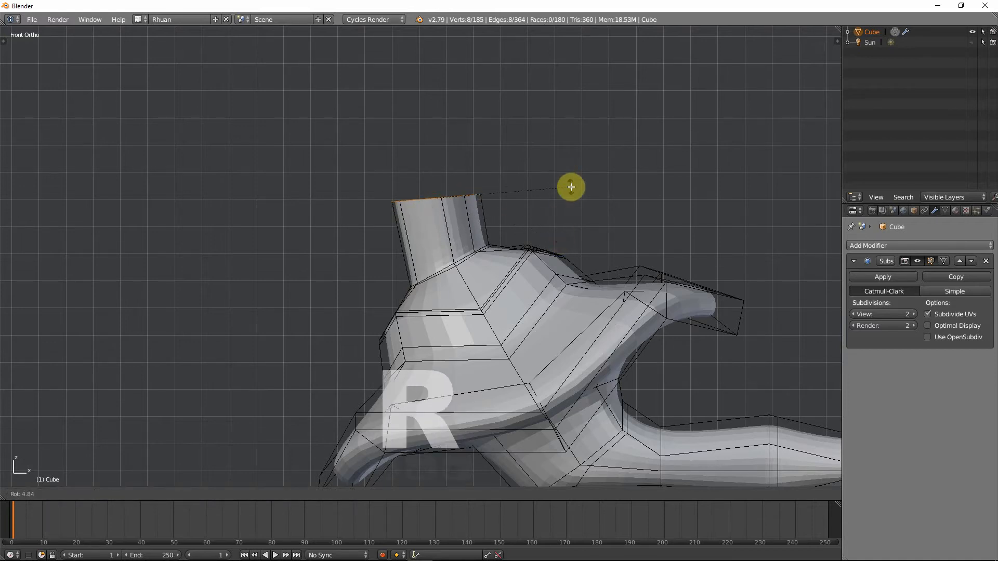
pyautogui.click(570, 173)
# Step: Examine the smoothed model and its new neck in Object Mode from an angled view
pyautogui.scroll(-3, 547, 270)
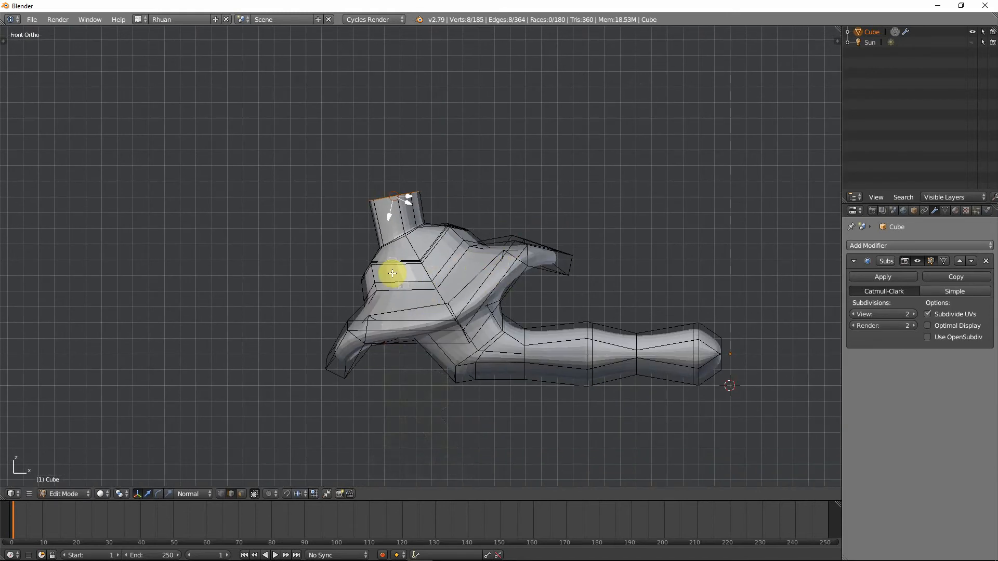
pyautogui.scroll(3, 396, 266)
pyautogui.moveTo(407, 272); pyautogui.dragTo(334, 263, button='middle')
pyautogui.press('Tab')
pyautogui.scroll(-5, 494, 296)
pyautogui.scroll(2, 409, 265)
pyautogui.press('Tab')
# Step: Select the edge loops around the ridge, neck base and neck top, and move them about 0.18 in X and -0.35 in Z
pyautogui.scroll(4, 408, 263)
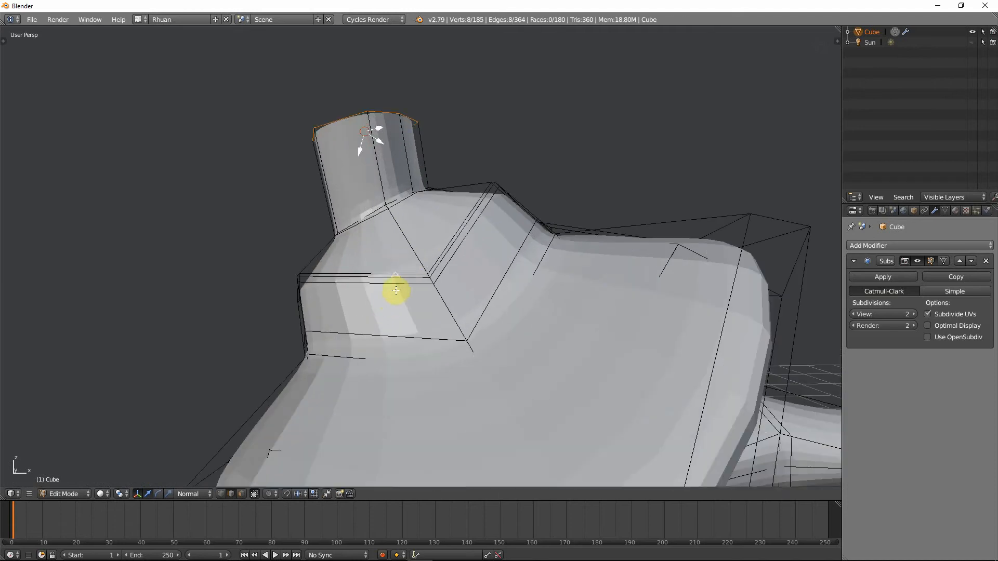
pyautogui.keyDown('alt'); pyautogui.rightClick(397, 282); pyautogui.keyUp('alt')
pyautogui.keyDown('alt'); pyautogui.keyDown('shift'); pyautogui.rightClick(394, 276); pyautogui.keyUp('shift'); pyautogui.keyUp('alt')
pyautogui.keyDown('alt'); pyautogui.keyDown('shift'); pyautogui.rightClick(392, 271); pyautogui.keyUp('shift'); pyautogui.keyUp('alt')
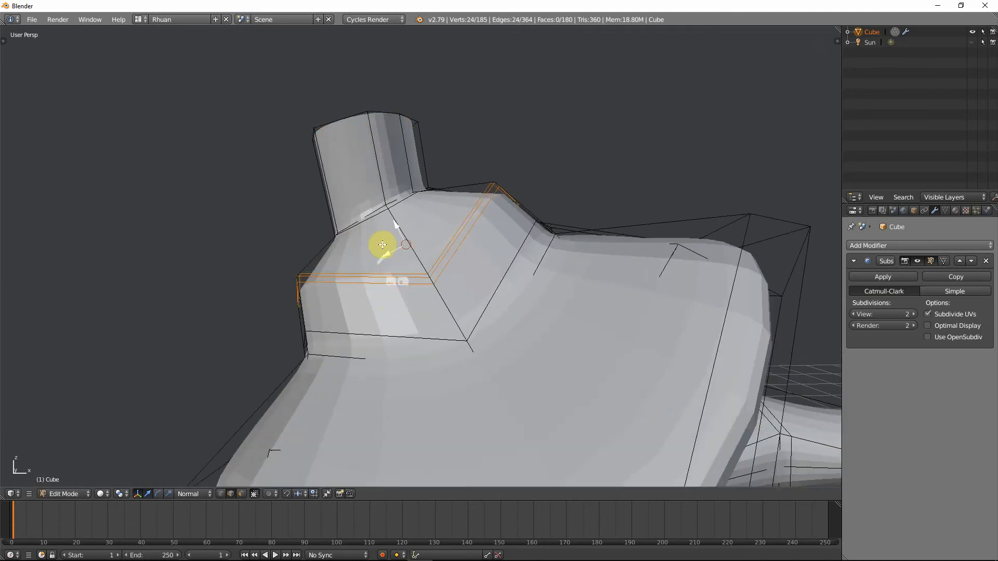
pyautogui.scroll(1, 374, 226)
pyautogui.keyDown('alt'); pyautogui.keyDown('shift'); pyautogui.rightClick(371, 211); pyautogui.keyUp('shift'); pyautogui.keyUp('alt')
pyautogui.keyDown('alt'); pyautogui.keyDown('shift'); pyautogui.rightClick(367, 197); pyautogui.keyUp('shift'); pyautogui.keyUp('alt')
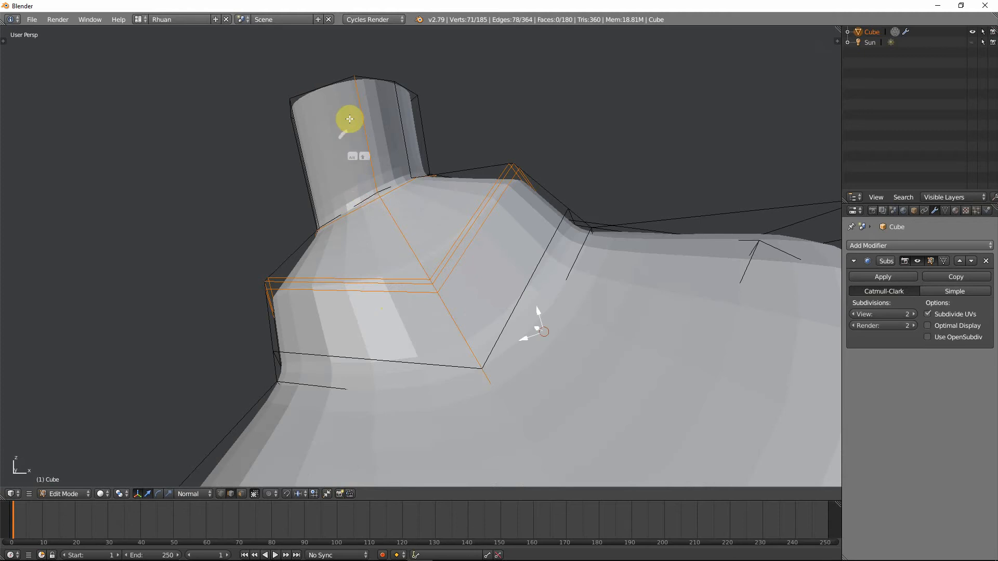
pyautogui.hotkey('ctrl', 'z')
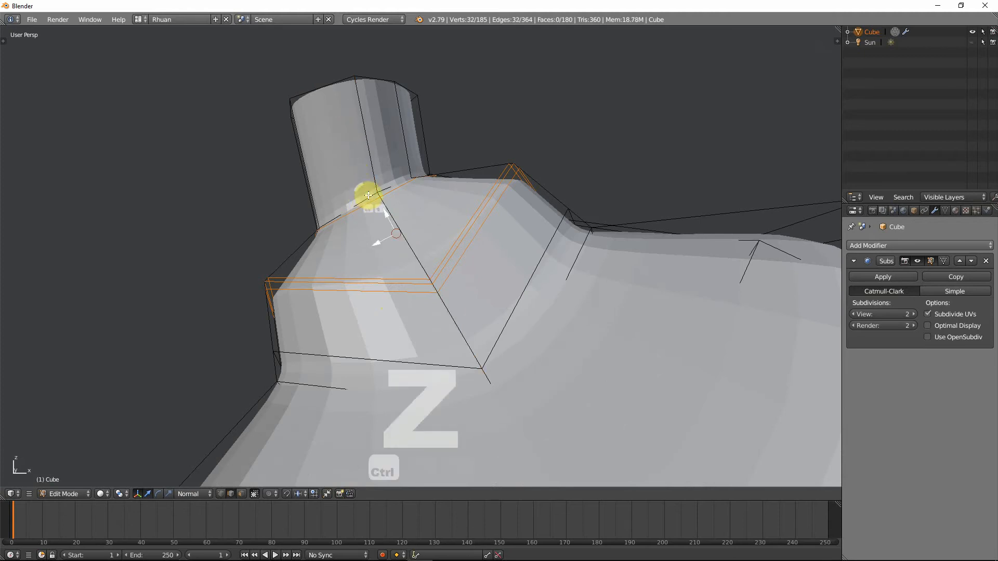
pyautogui.keyDown('alt'); pyautogui.keyDown('shift'); pyautogui.rightClick(325, 88); pyautogui.keyUp('shift'); pyautogui.keyUp('alt')
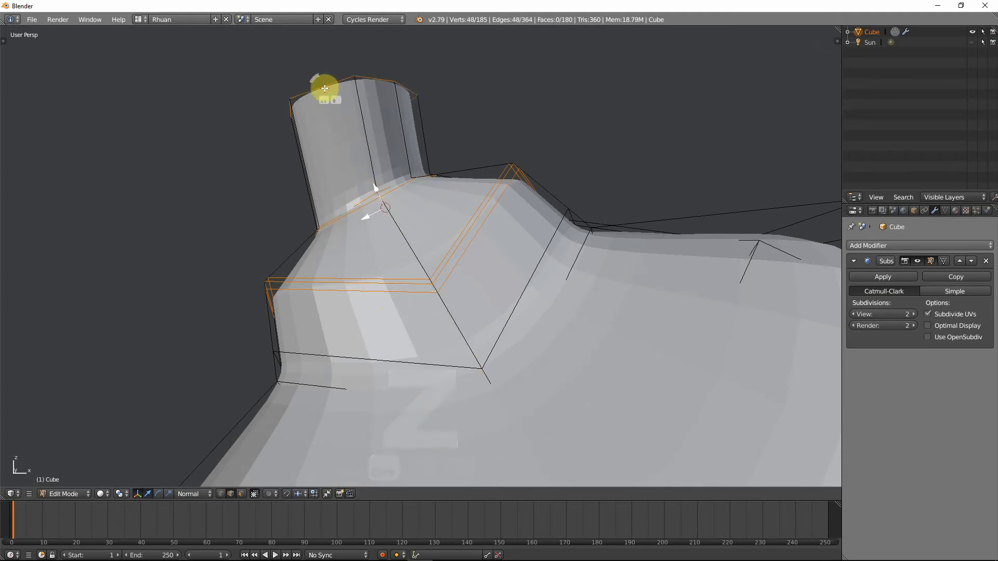
pyautogui.press('KP_1')
pyautogui.press('g')
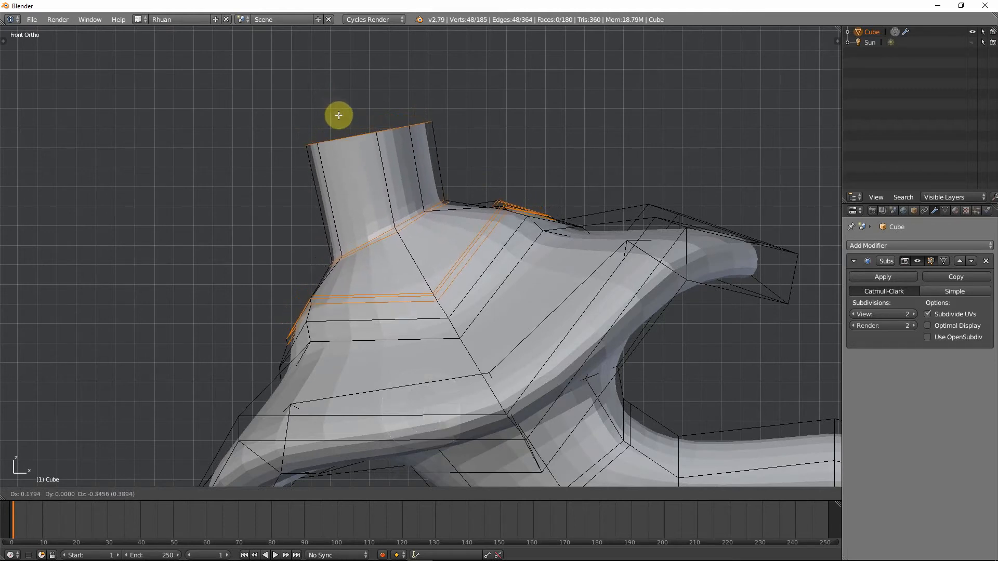
pyautogui.click(339, 115)
# Step: Deselect the ridge loops, move only the neck's base and top loops about 0.09 in X and -0.17 in Z, and return to Object Mode
pyautogui.scroll(2, 408, 305)
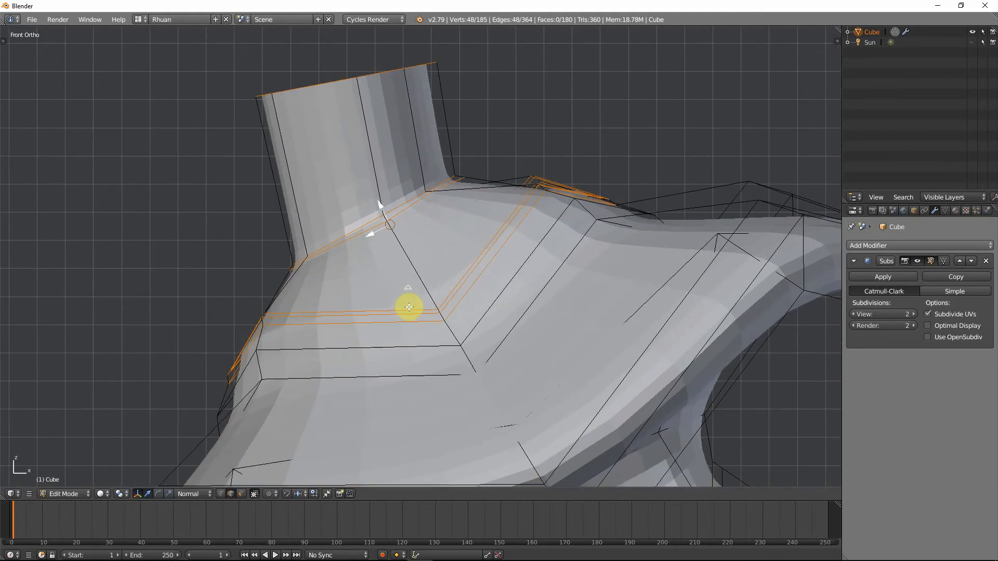
pyautogui.keyDown('alt'); pyautogui.keyDown('shift'); pyautogui.click(414, 321); pyautogui.keyUp('shift'); pyautogui.keyUp('alt')
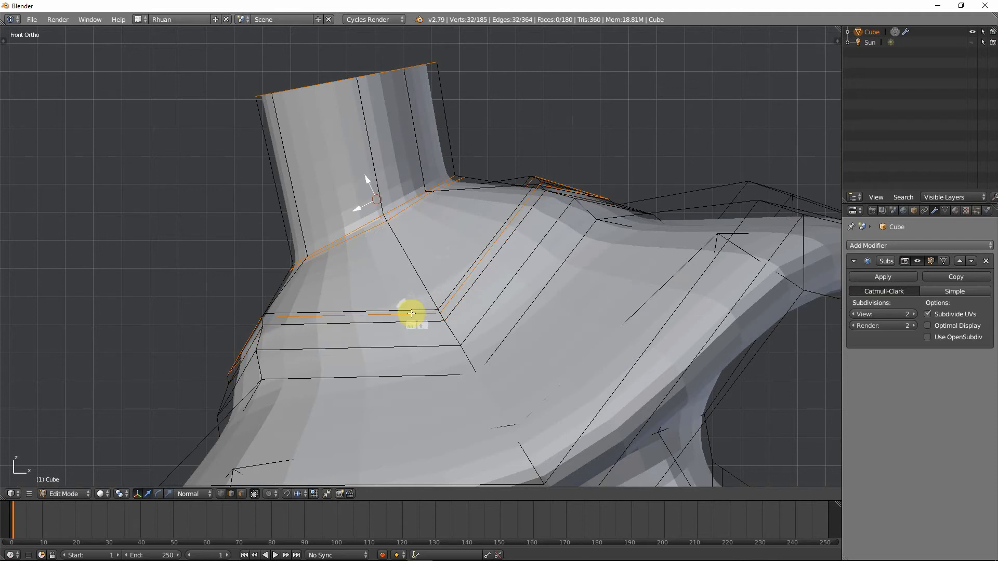
pyautogui.keyDown('alt'); pyautogui.keyDown('shift'); pyautogui.click(411, 314); pyautogui.keyUp('shift'); pyautogui.keyUp('alt')
pyautogui.scroll(-2, 402, 258)
pyautogui.press('g')
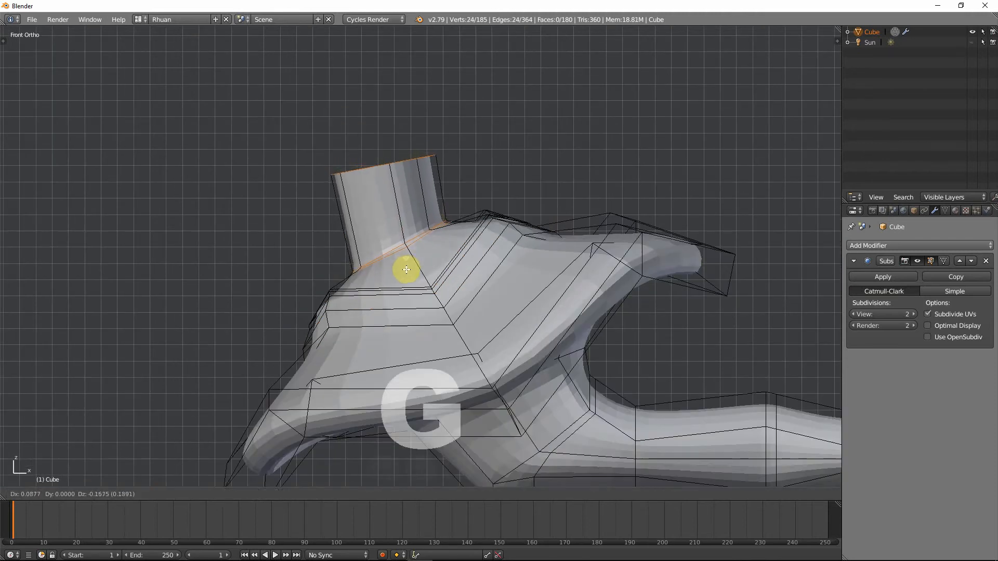
pyautogui.click(407, 269)
pyautogui.press('Tab')
pyautogui.scroll(-3, 410, 273)
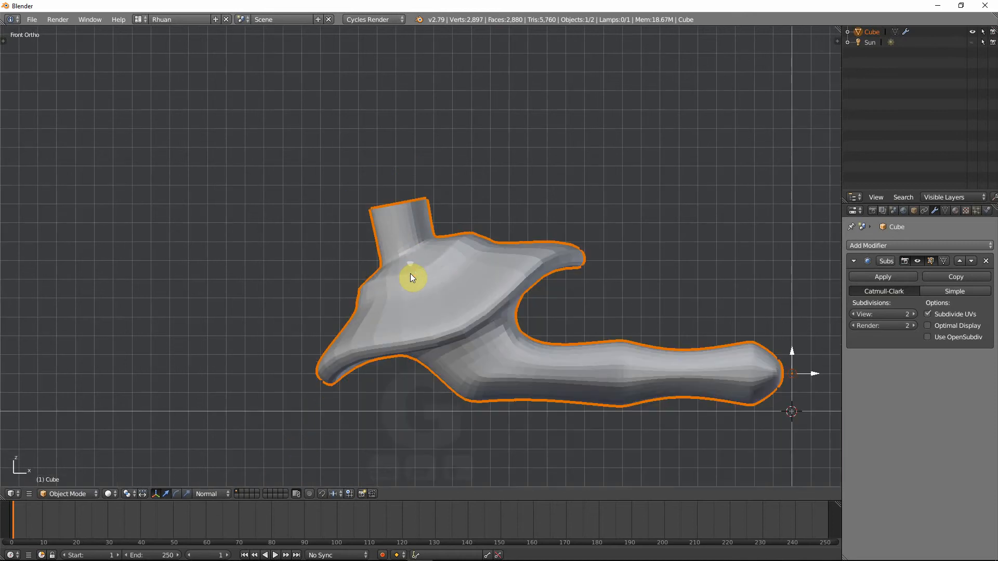
# Step: In Edit Mode, select the neck's top edge loop and scale it up by about 1.35 to flare the neck
pyautogui.scroll(-4, 410, 273)
pyautogui.moveTo(468, 314); pyautogui.dragTo(415, 305, button='middle')
pyautogui.press('KP_1')
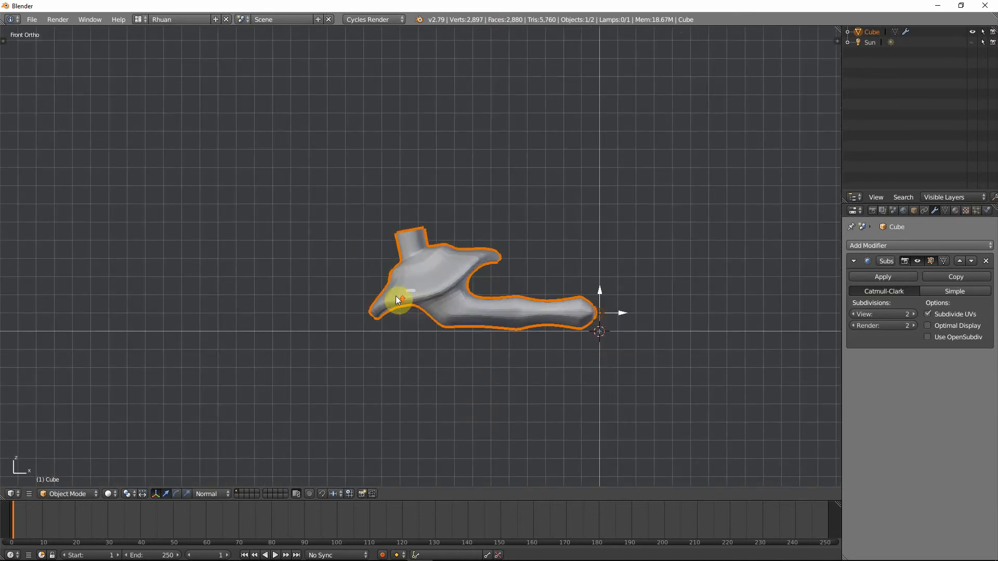
pyautogui.scroll(5, 364, 275)
pyautogui.press('Tab')
pyautogui.scroll(2, 364, 218)
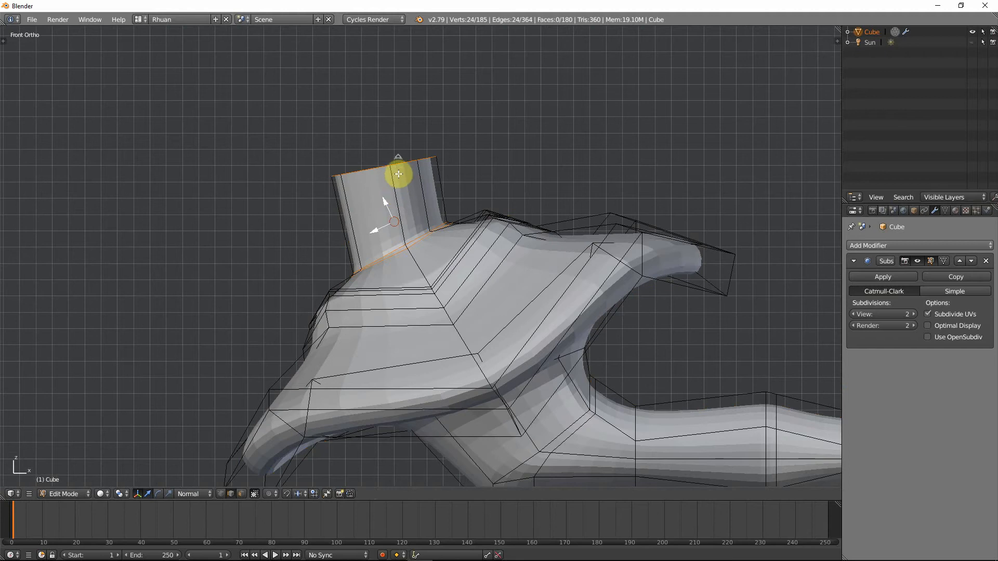
pyautogui.keyDown('alt'); pyautogui.rightClick(398, 167); pyautogui.keyUp('alt')
pyautogui.press('s')
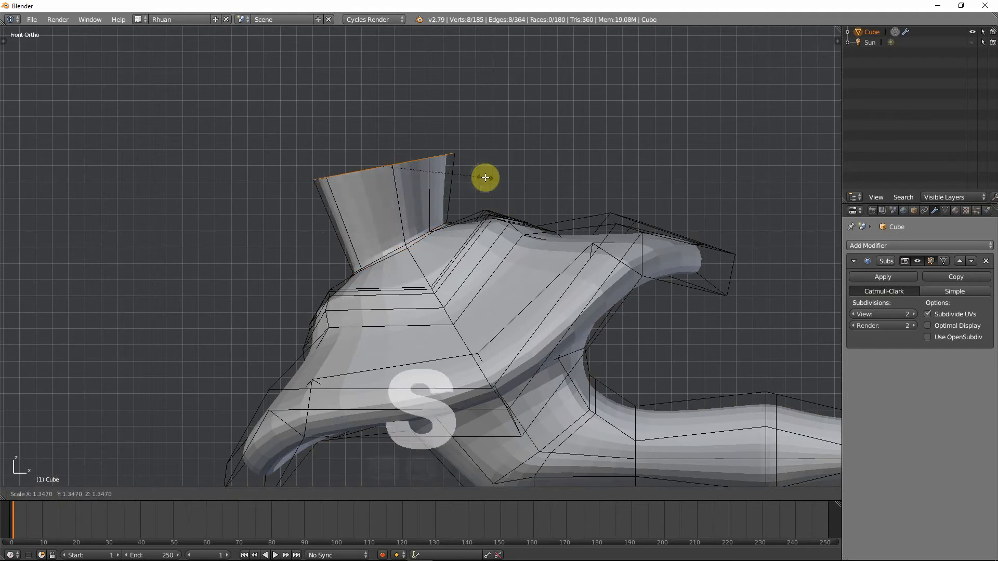
pyautogui.click(485, 178)
pyautogui.scroll(-3, 486, 177)
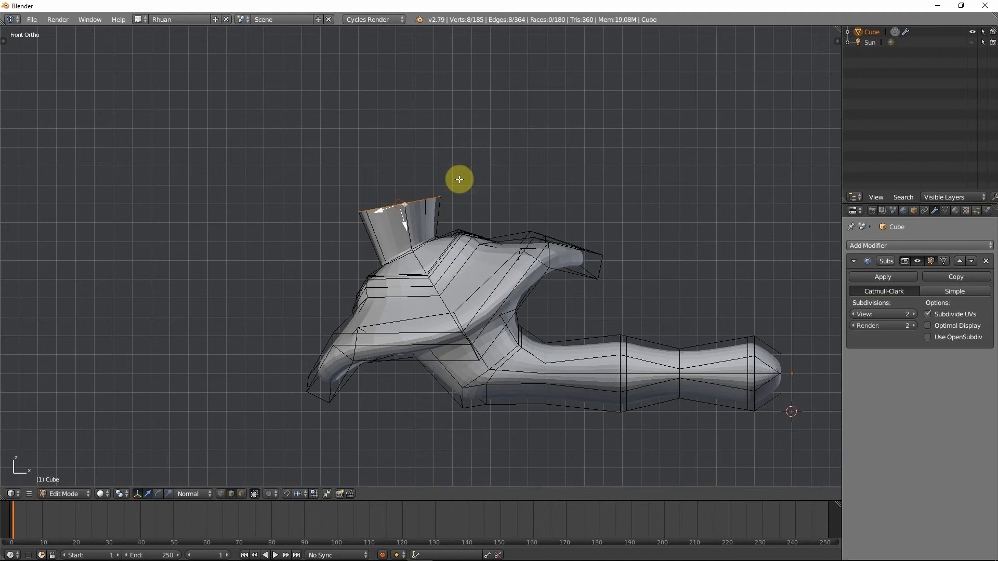
# Step: Extrude the neck's top loop in place and scale it out by about 4.58, then enlarge it slightly more to form a wide disc
pyautogui.press('e')
pyautogui.rightClick(474, 172)
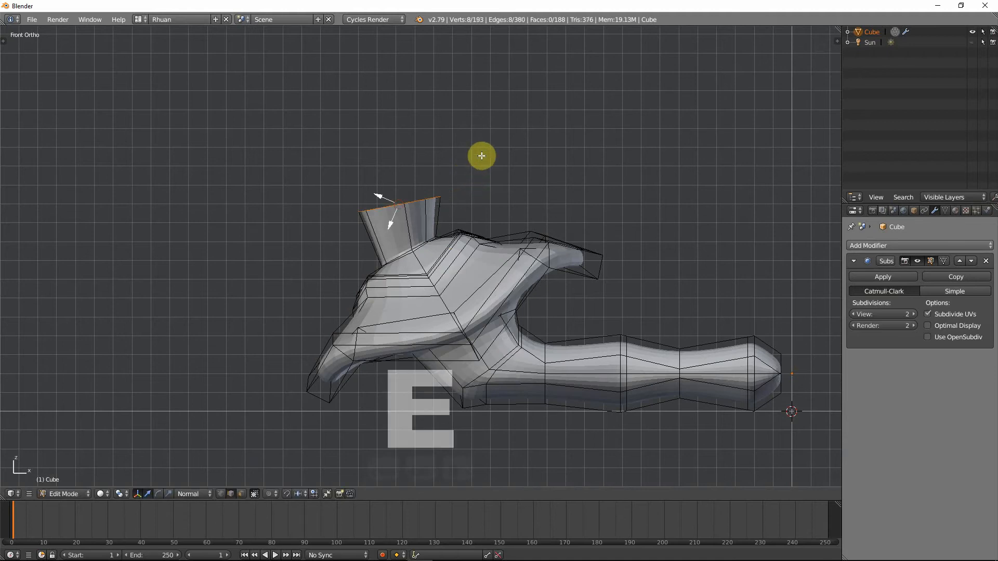
pyautogui.press('s')
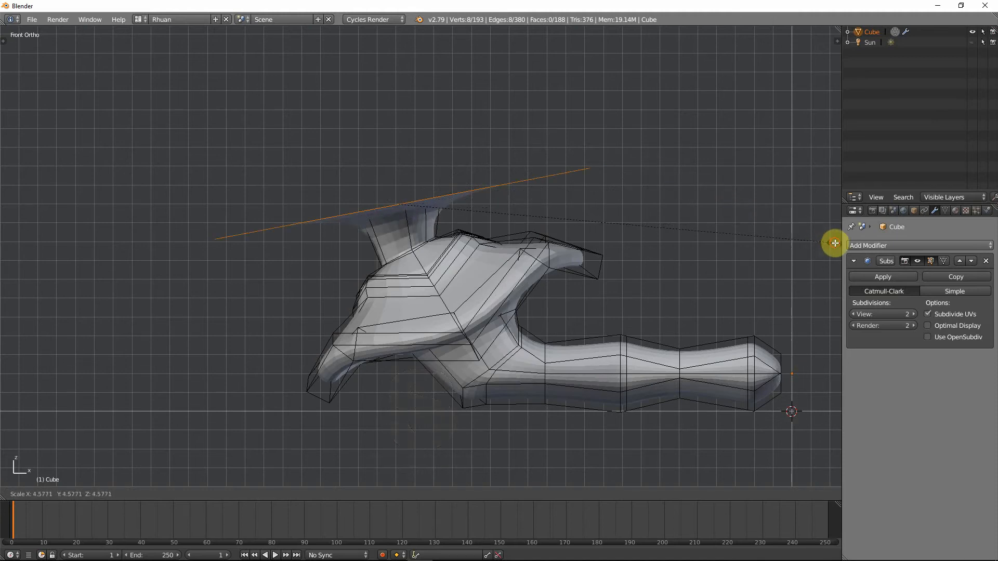
pyautogui.click(835, 243)
pyautogui.moveTo(697, 238); pyautogui.dragTo(615, 256, button='middle')
pyautogui.press('KP_1')
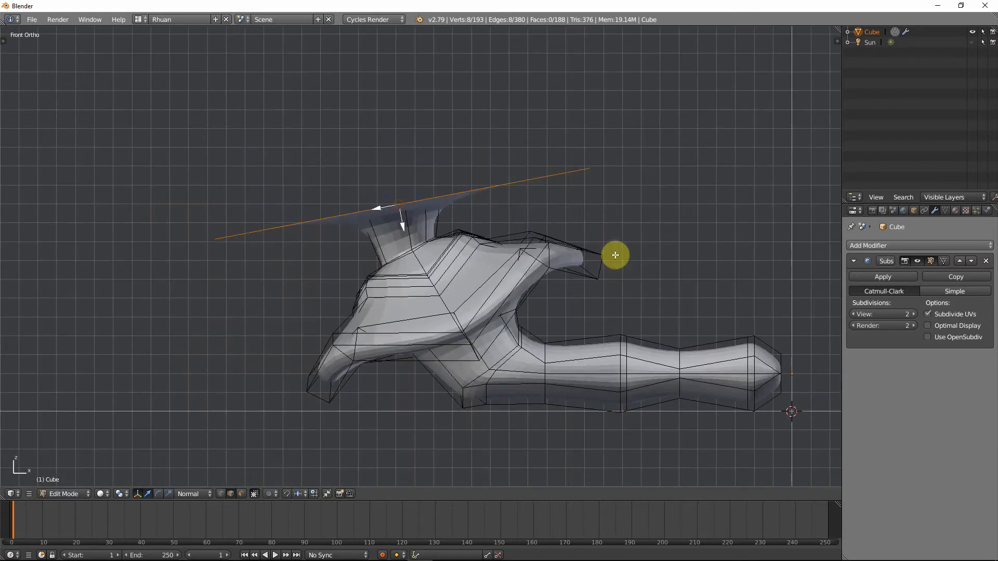
pyautogui.press('s')
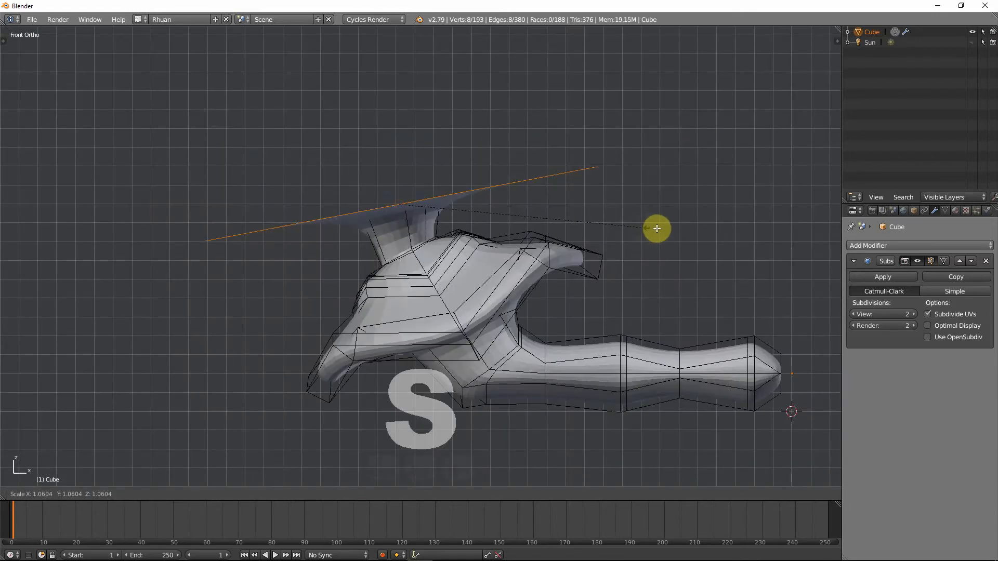
pyautogui.click(649, 227)
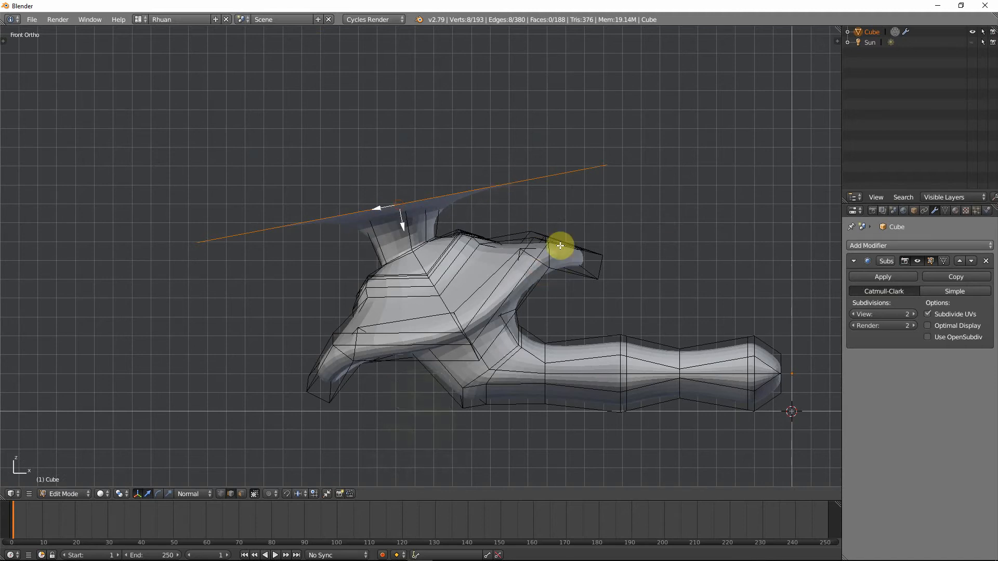
# Step: Extrude the disc's outer loop and move it about -0.08 in X and 0.36 in Z, then scale it by about 1.05
pyautogui.press('e')
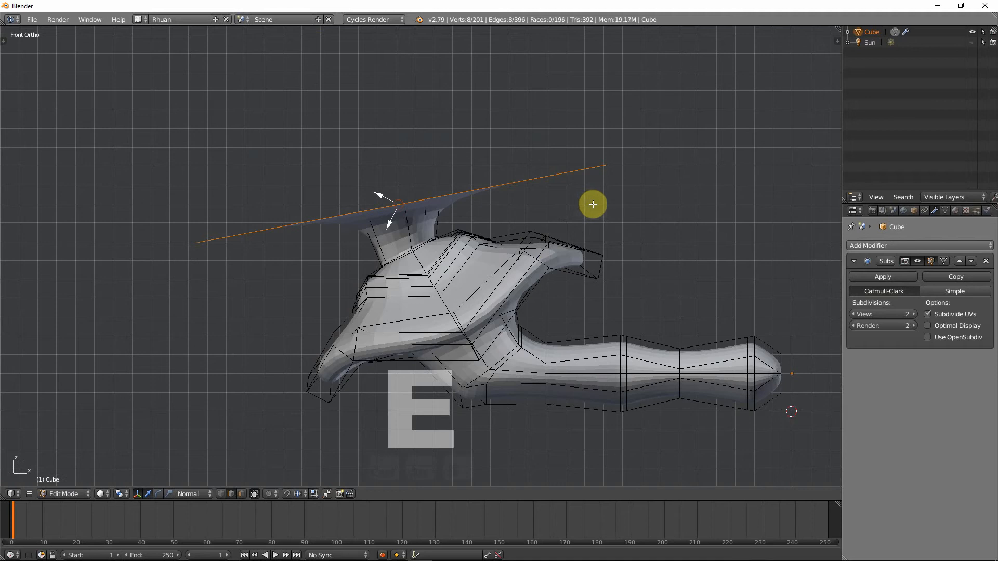
pyautogui.press('g')
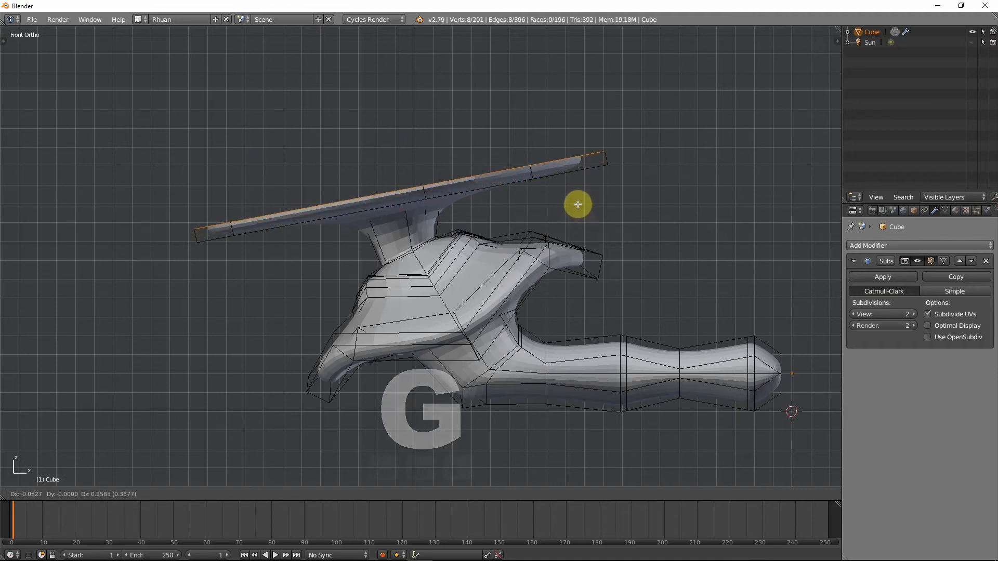
pyautogui.click(576, 203)
pyautogui.press('s')
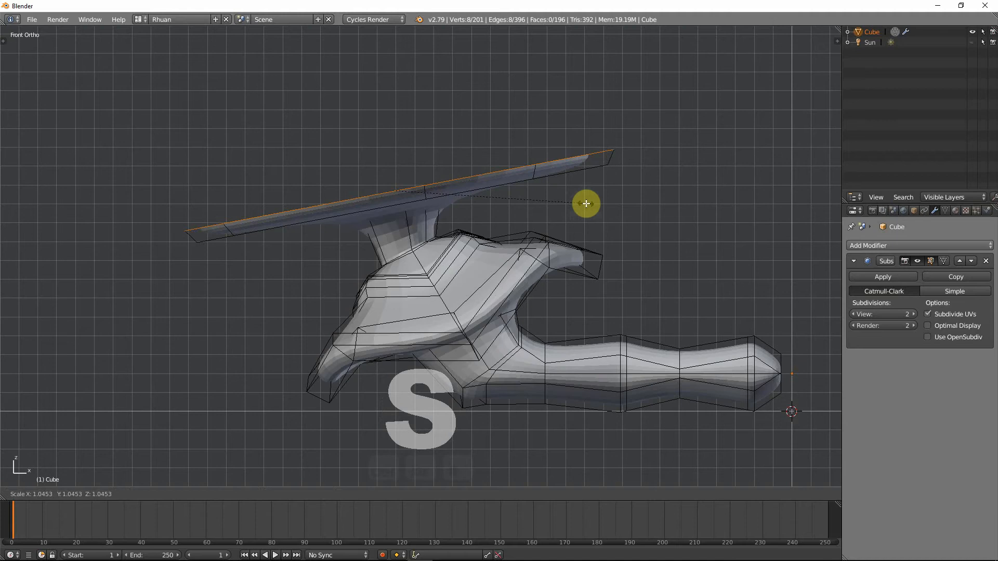
pyautogui.click(586, 203)
# Step: Extrude the rim again about -0.07 in X and 0.40 in Z, then shrink and slightly lower the new top loop
pyautogui.press('e')
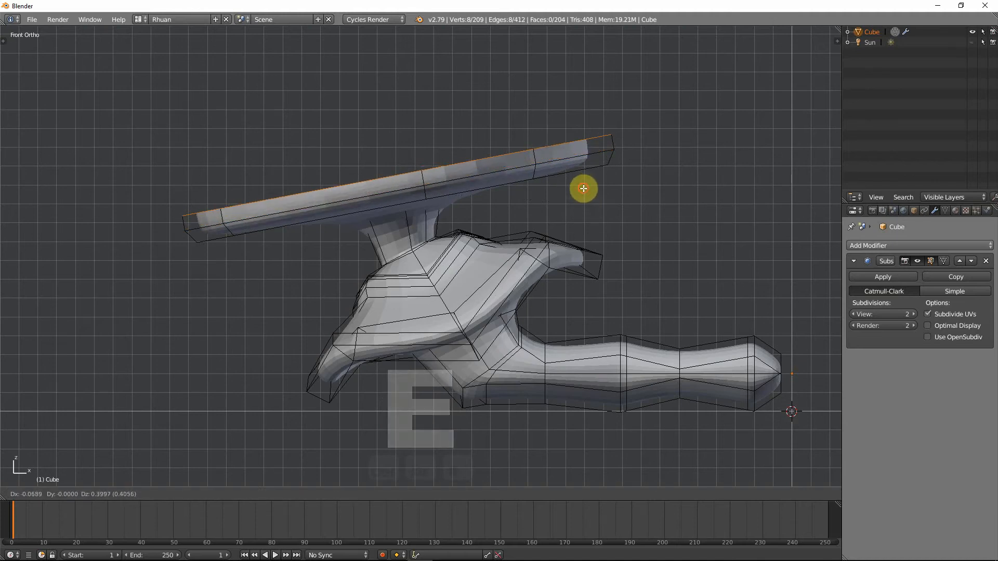
pyautogui.click(584, 185)
pyautogui.press('s')
pyautogui.click(615, 200)
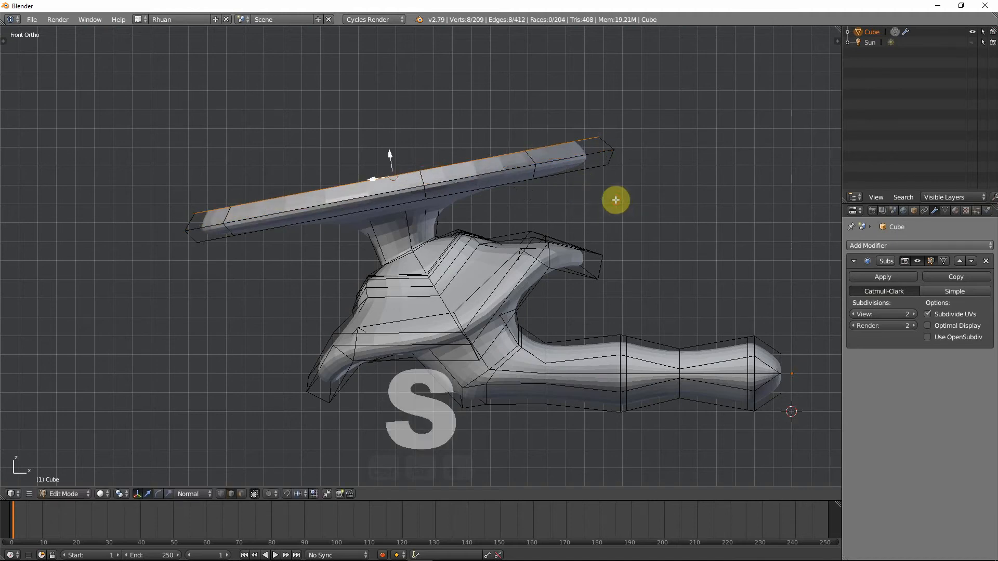
pyautogui.press('g')
pyautogui.click(616, 205)
# Step: Scale the middle edge loop of the disc's rim slightly inward
pyautogui.moveTo(616, 205); pyautogui.dragTo(588, 184, button='middle')
pyautogui.press('s')
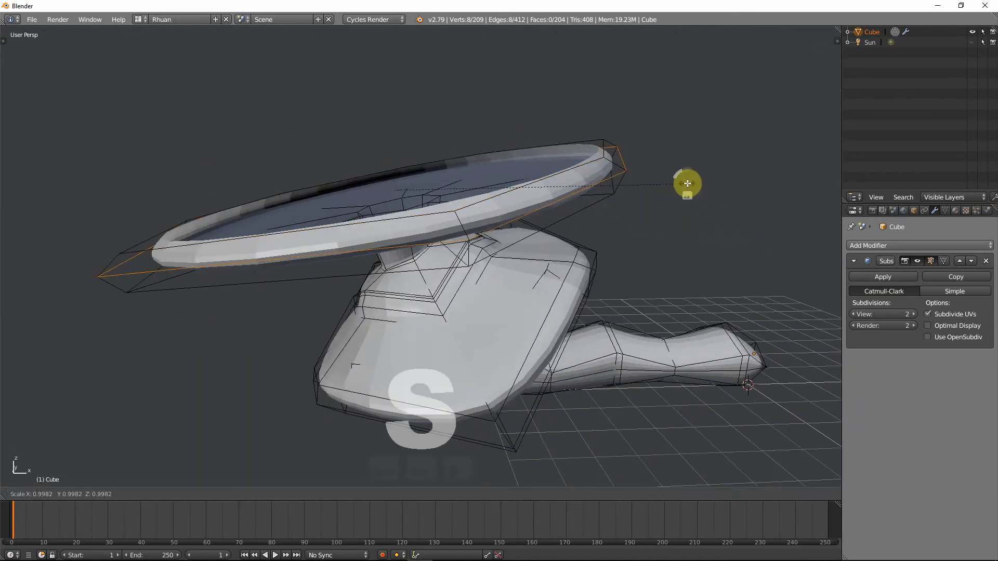
pyautogui.click(675, 183)
pyautogui.moveTo(675, 184); pyautogui.dragTo(653, 207, button='middle')
pyautogui.press('KP_1')
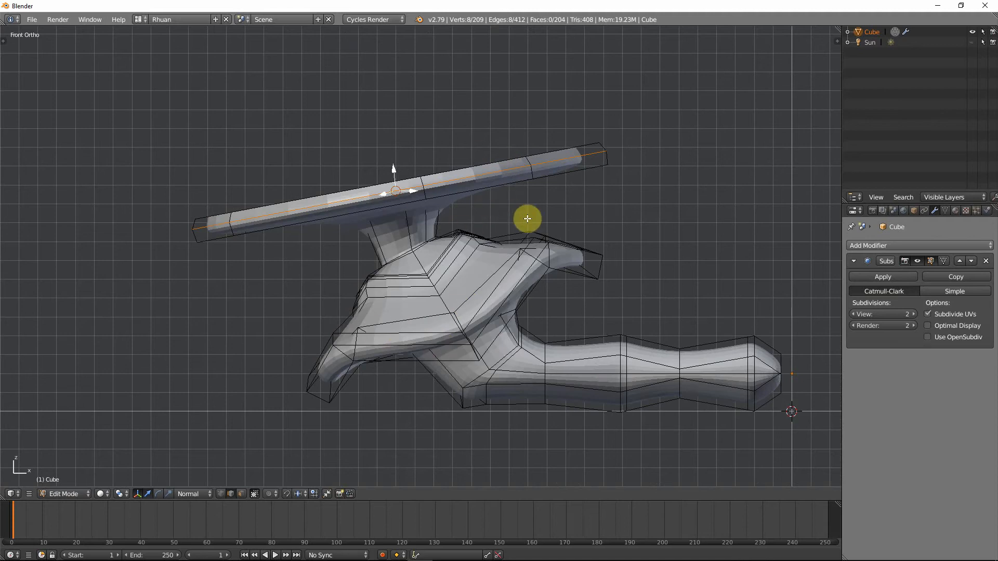
# Step: Select the top edge loop of the disc's rim and reshape it with LoopTools Circle
pyautogui.moveTo(527, 218); pyautogui.dragTo(636, 305, button='middle')
pyautogui.press('KP_7')
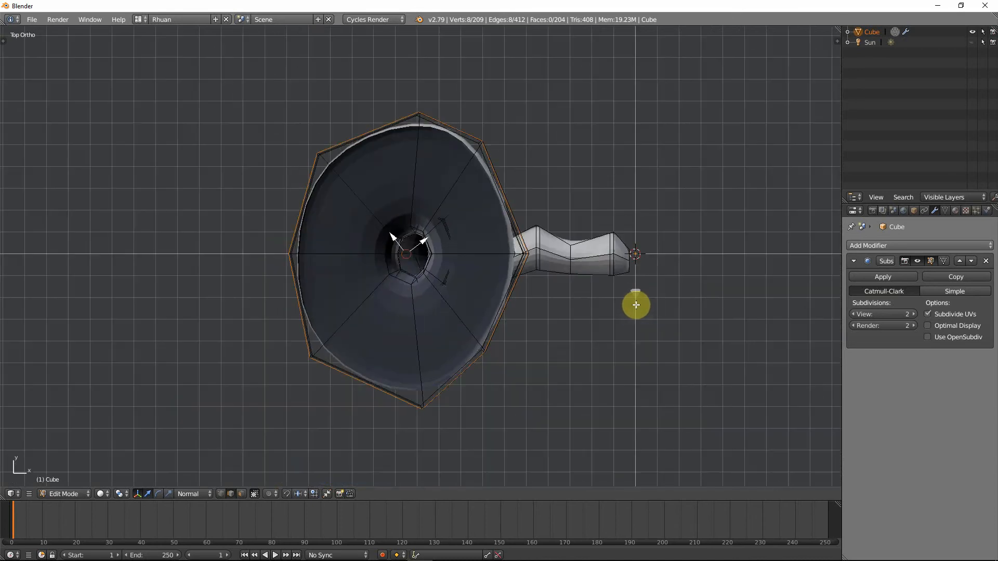
pyautogui.moveTo(435, 116); pyautogui.dragTo(457, 239, button='middle')
pyautogui.scroll(3, 426, 223)
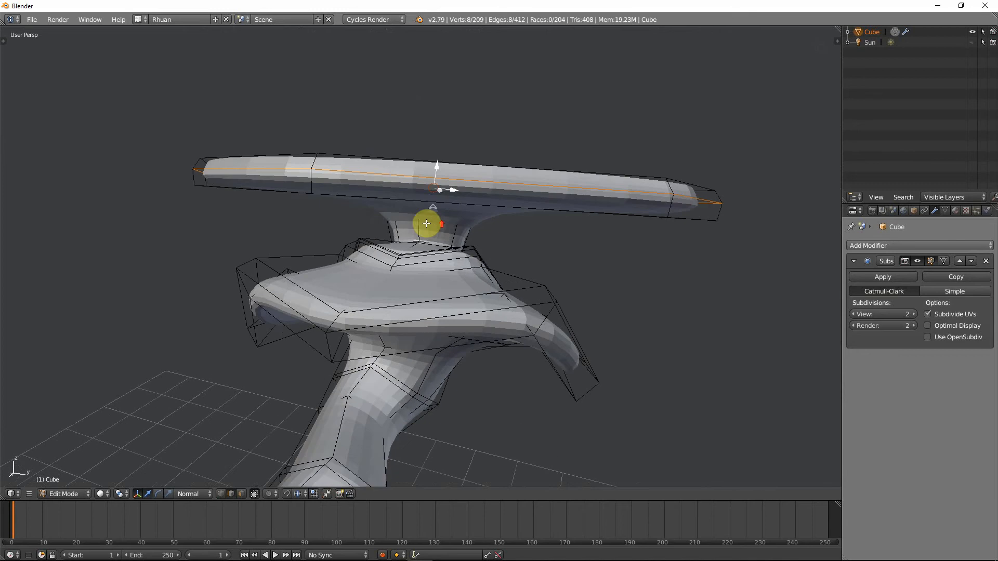
pyautogui.keyDown('alt'); pyautogui.rightClick(384, 156); pyautogui.keyUp('alt')
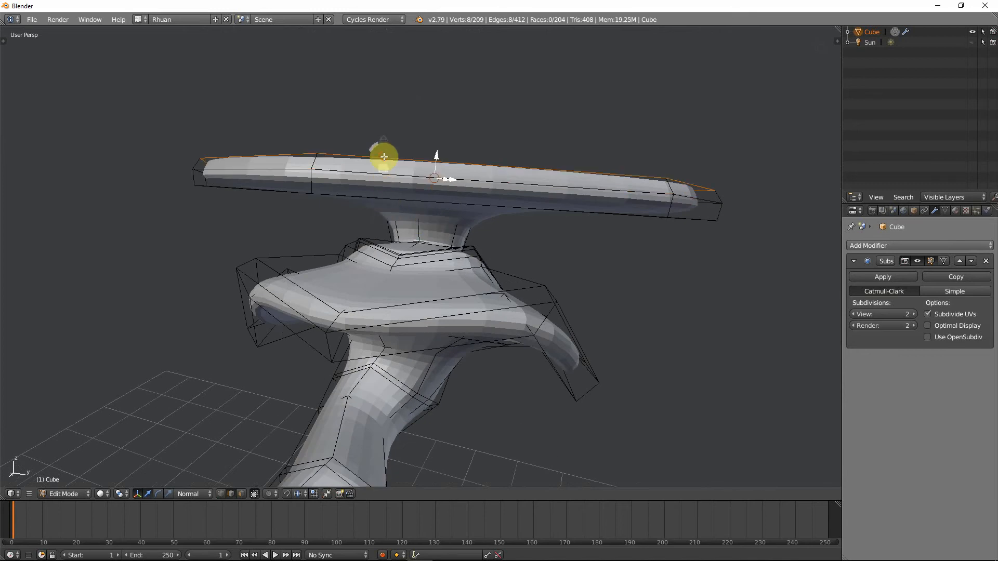
pyautogui.press('w')
pyautogui.moveTo(384, 157)
pyautogui.click(424, 167)
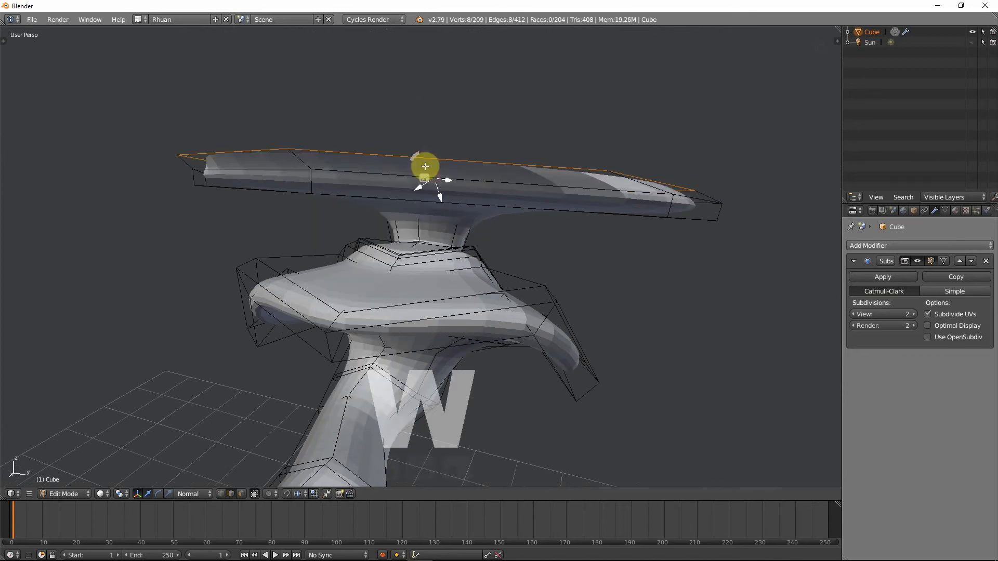
# Step: Apply LoopTools Circle to the middle and lower edge loops of the disc's rim
pyautogui.moveTo(428, 167); pyautogui.dragTo(378, 203, button='middle')
pyautogui.scroll(-4, 517, 294)
pyautogui.scroll(1, 516, 297)
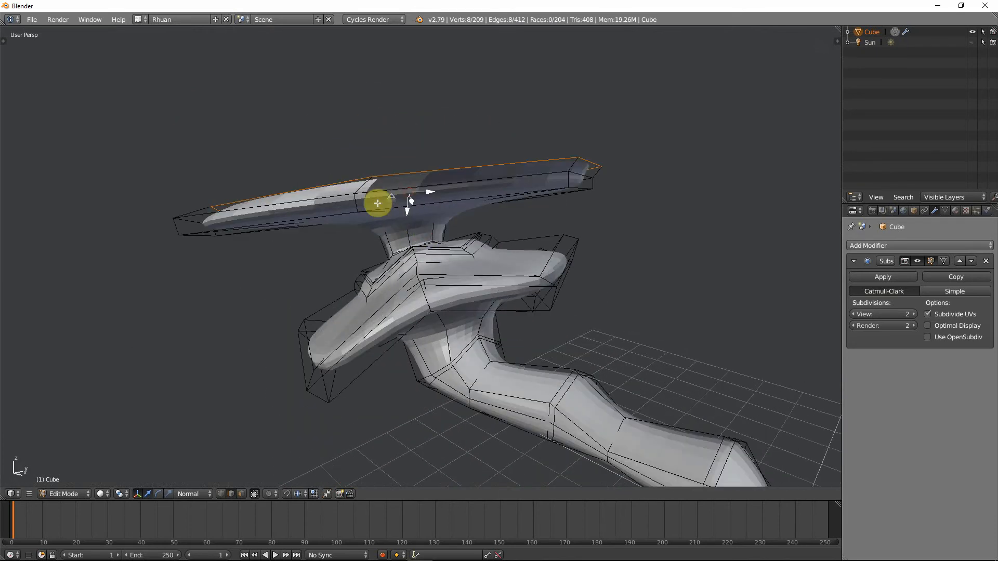
pyautogui.keyDown('alt'); pyautogui.click(376, 193); pyautogui.keyUp('alt')
pyautogui.press('w')
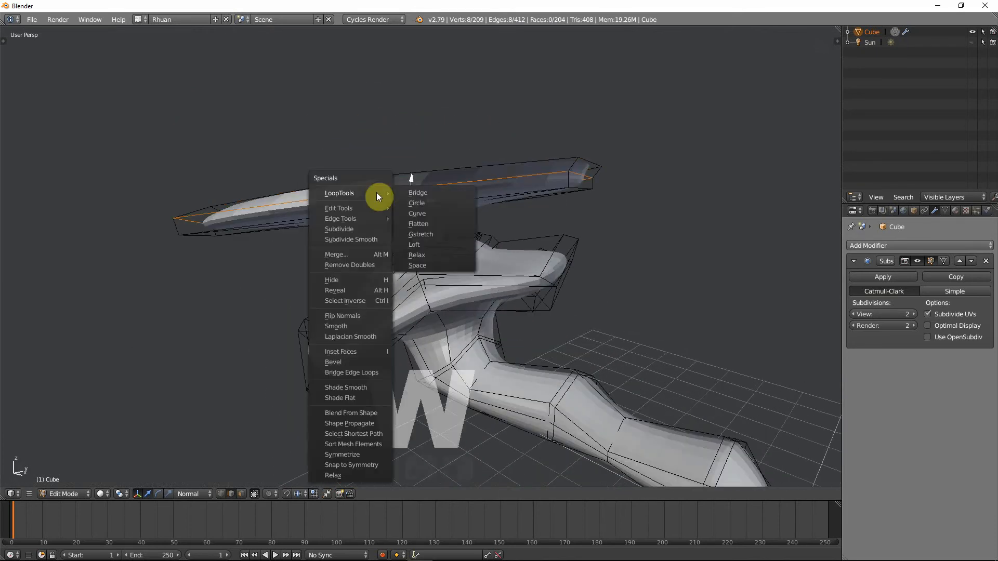
pyautogui.click(413, 204)
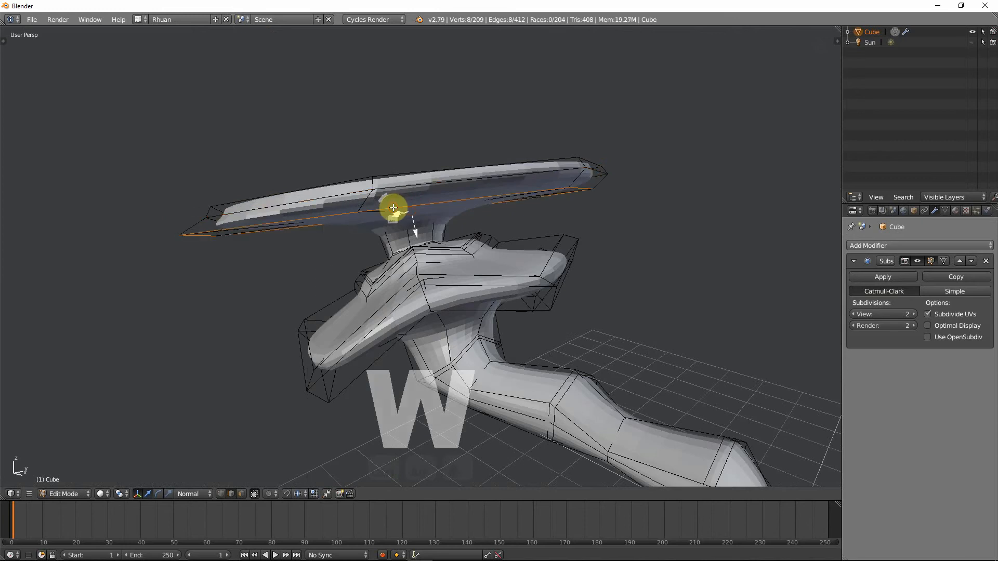
pyautogui.press('w')
pyautogui.moveTo(393, 208)
pyautogui.click(435, 217)
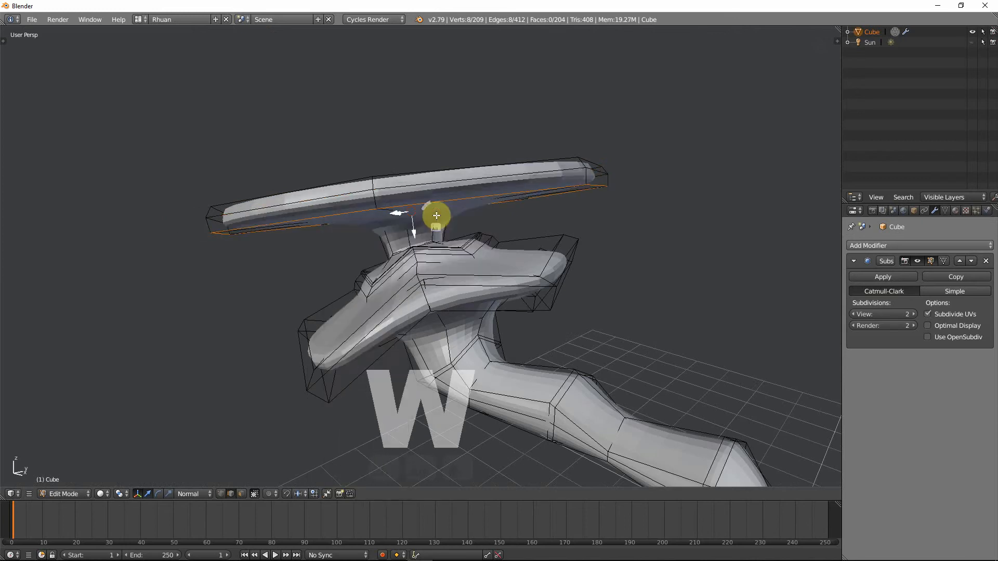
pyautogui.moveTo(452, 200); pyautogui.dragTo(490, 174, button='middle')
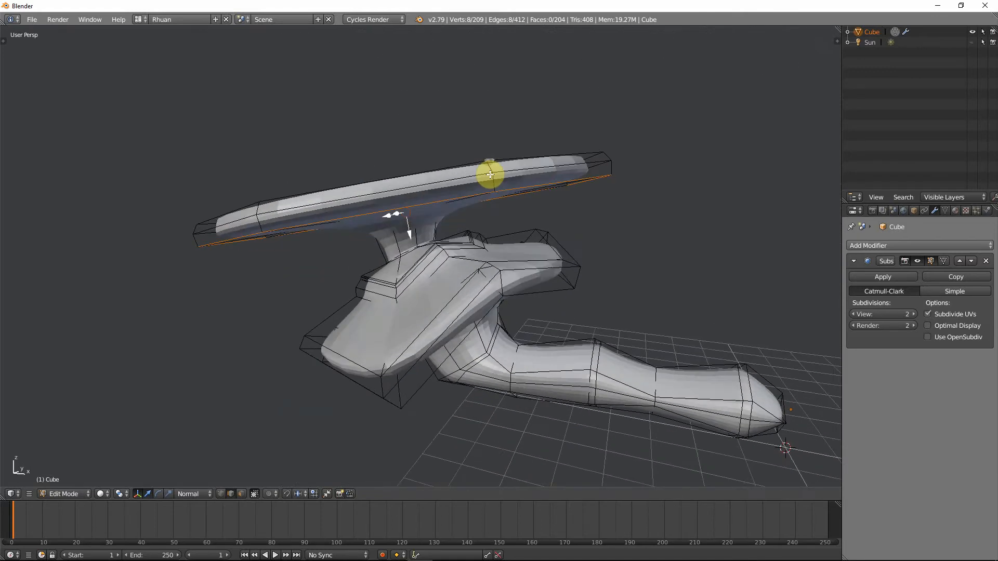
# Step: Switch to vertex selection, select a column of three vertices on the disc's rim and raise it
pyautogui.hotkey('ctrl', 'Tab')
pyautogui.click(454, 167)
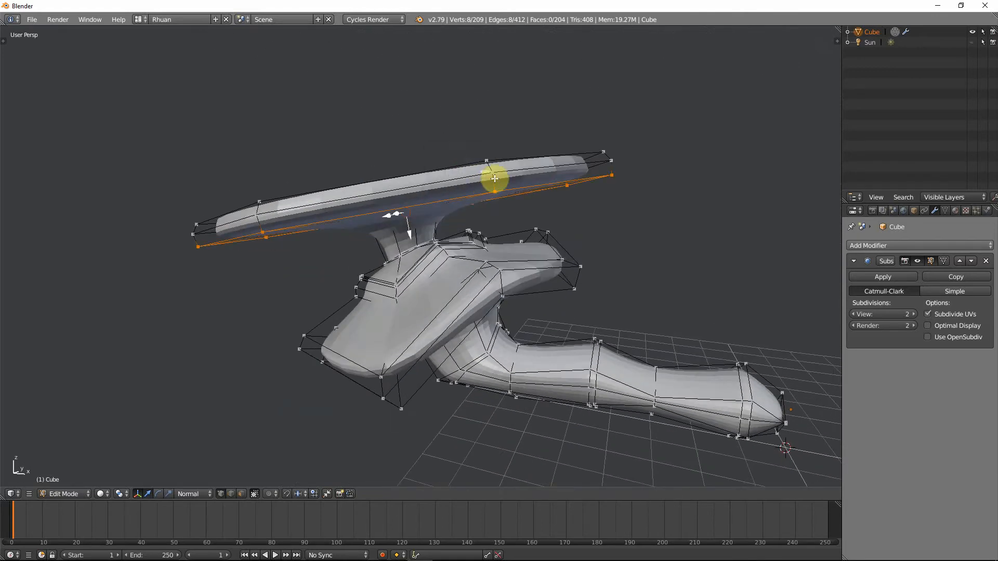
pyautogui.rightClick(496, 190)
pyautogui.keyDown('shift'); pyautogui.rightClick(493, 173); pyautogui.keyUp('shift')
pyautogui.keyDown('shift'); pyautogui.rightClick(487, 161); pyautogui.keyUp('shift')
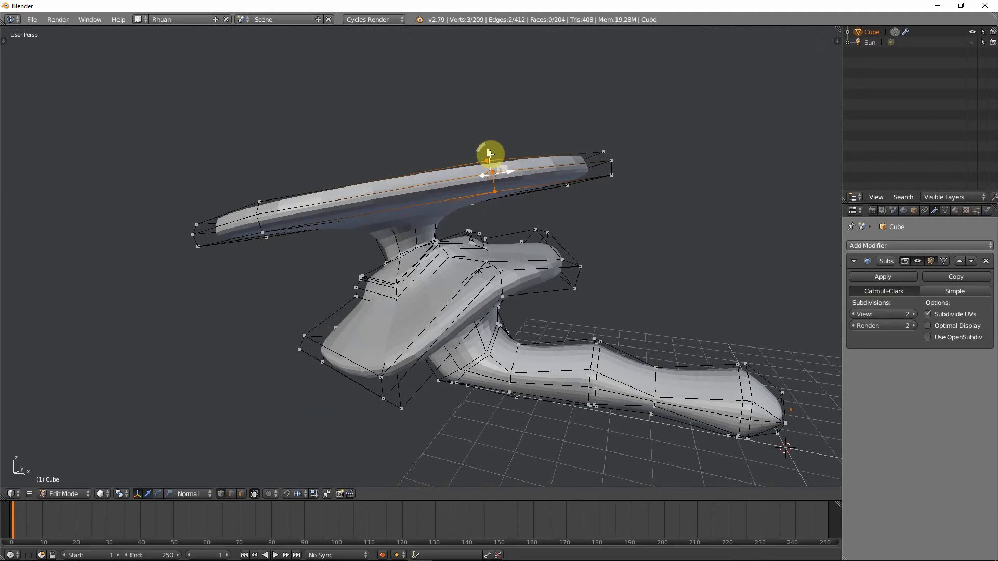
pyautogui.moveTo(489, 153); pyautogui.dragTo(485, 94)
# Step: Select the neighbouring three-vertex column on the rim and move it upward along its normal Z axis
pyautogui.moveTo(486, 94); pyautogui.dragTo(525, 300, button='middle')
pyautogui.rightClick(412, 206)
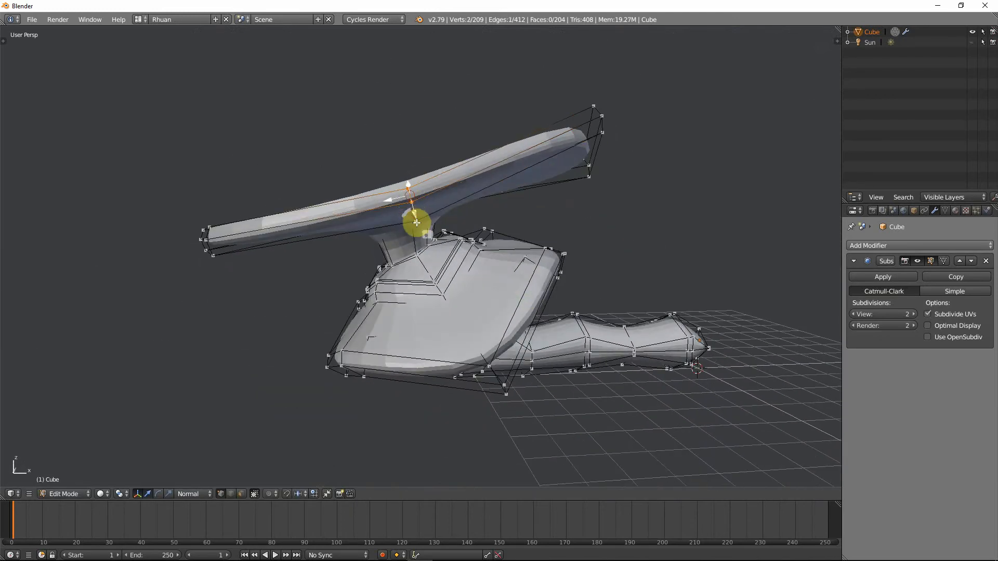
pyautogui.moveTo(445, 229); pyautogui.dragTo(452, 231, button='middle')
pyautogui.hotkey('ctrl', 'z')
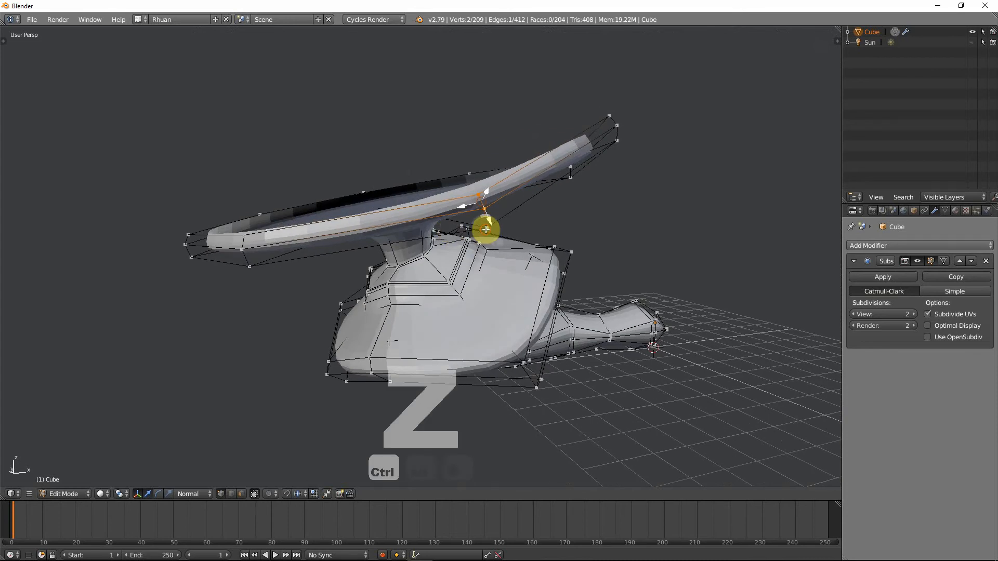
pyautogui.press('g')
pyautogui.press('z')
pyautogui.press('z')
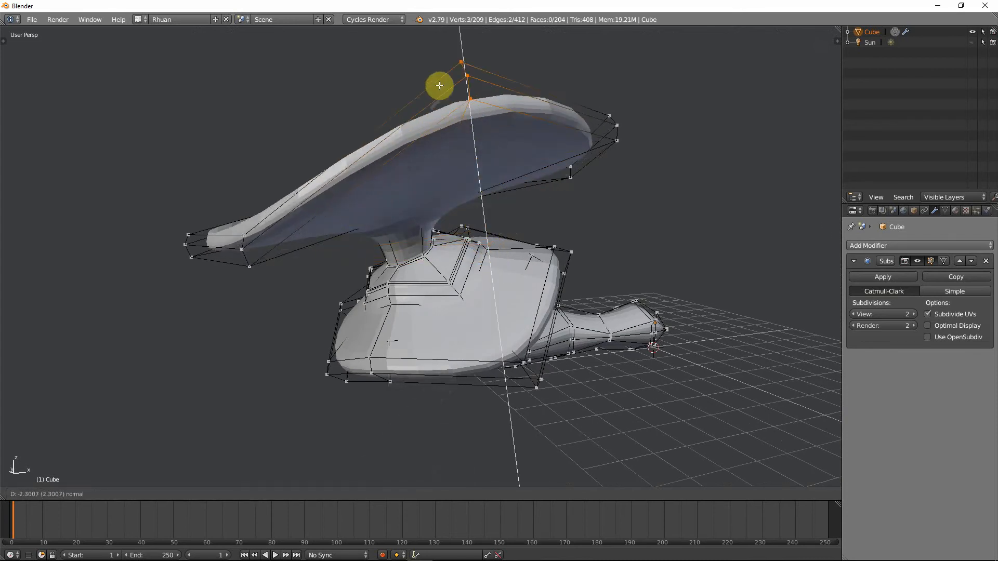
pyautogui.click(435, 56)
# Step: Select the next three-vertex column around the disc's rim and adjust its height slightly
pyautogui.moveTo(511, 189); pyautogui.dragTo(436, 192, button='middle')
pyautogui.rightClick(428, 158)
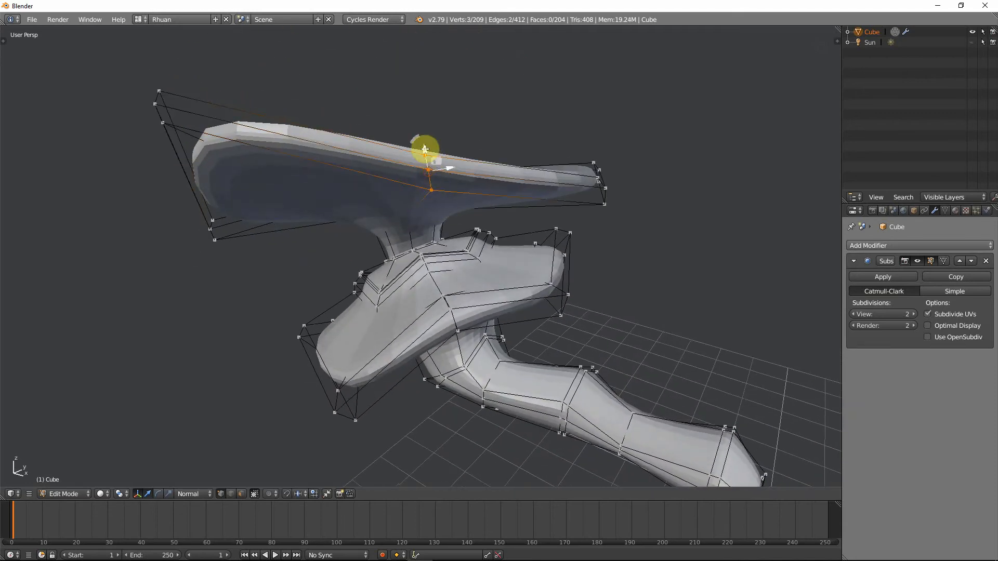
pyautogui.moveTo(425, 149); pyautogui.dragTo(425, 159)
# Step: Adjust another vertex column further around the rim, then raise the column on the rim's remaining flat side into a peak
pyautogui.moveTo(514, 212); pyautogui.dragTo(447, 209, button='middle')
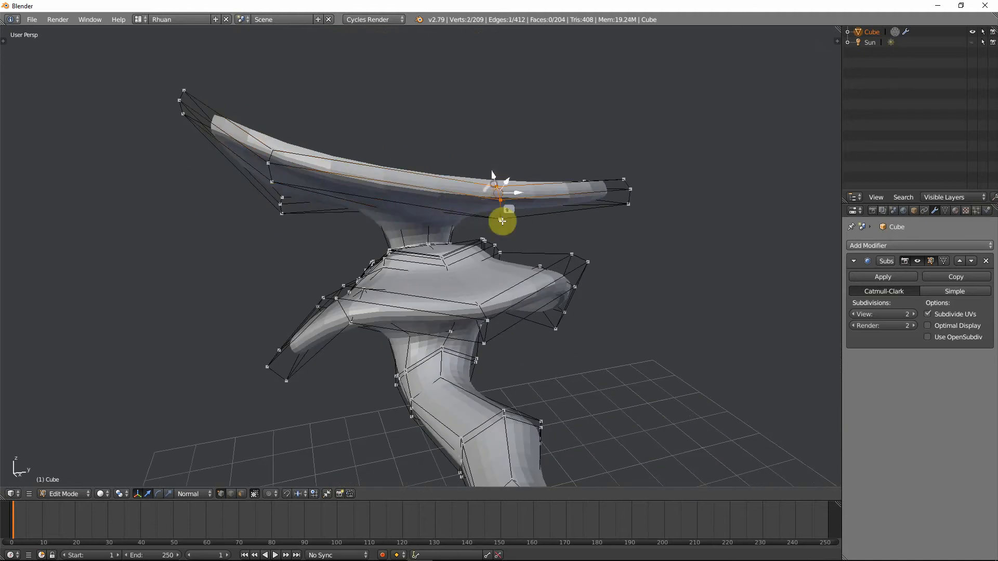
pyautogui.moveTo(500, 208)
pyautogui.mouseDown()
pyautogui.moveTo(499, 225)
pyautogui.moveTo(507, 206)
pyautogui.mouseUp()
pyautogui.moveTo(586, 227); pyautogui.dragTo(496, 231, button='middle')
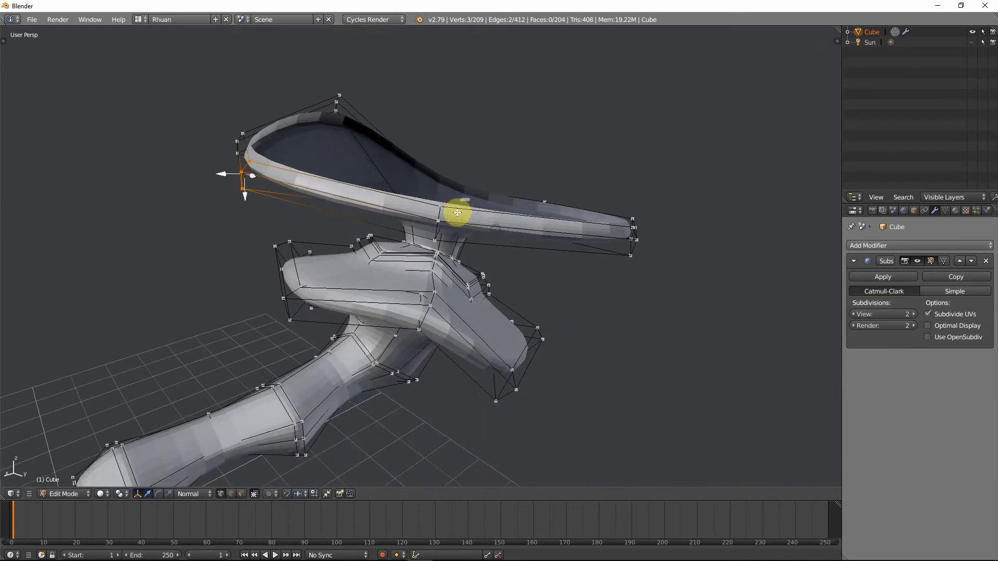
pyautogui.keyDown('alt'); pyautogui.click(439, 217); pyautogui.keyUp('alt')
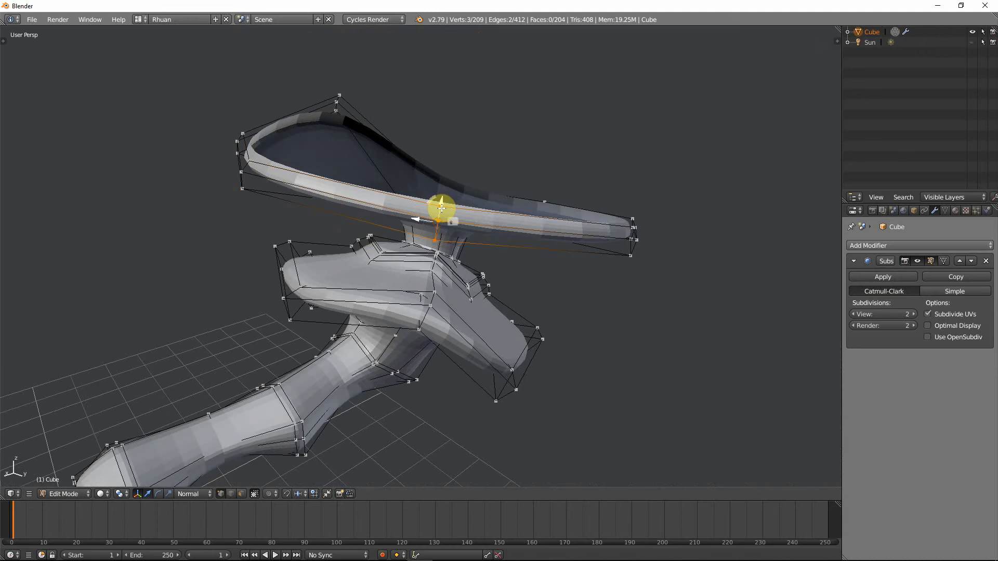
pyautogui.moveTo(441, 208); pyautogui.dragTo(400, 148)
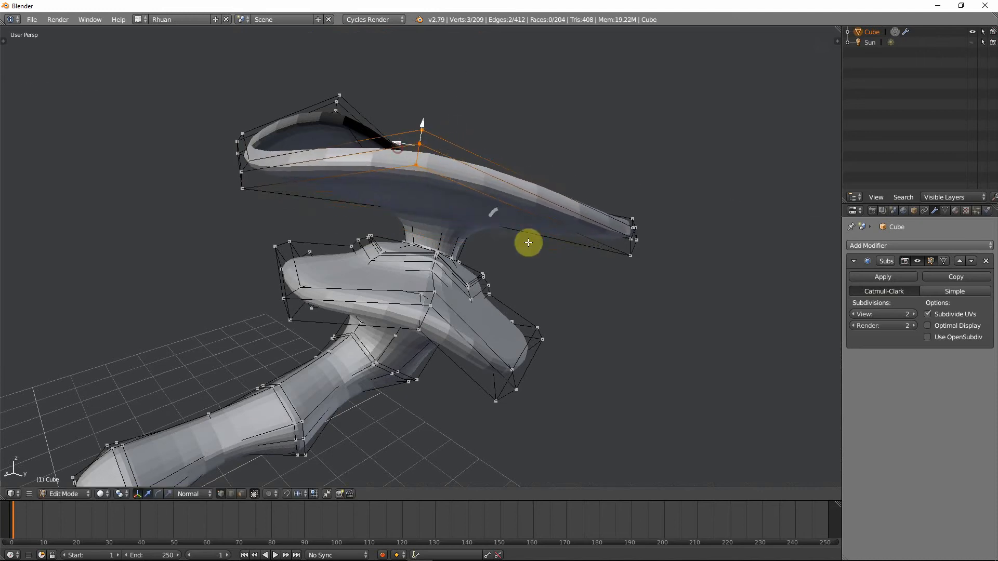
# Step: Select another three-vertex column on the disc's rim and pull it well down so the edge droops there
pyautogui.moveTo(481, 237); pyautogui.dragTo(431, 226, button='middle')
pyautogui.rightClick(441, 231)
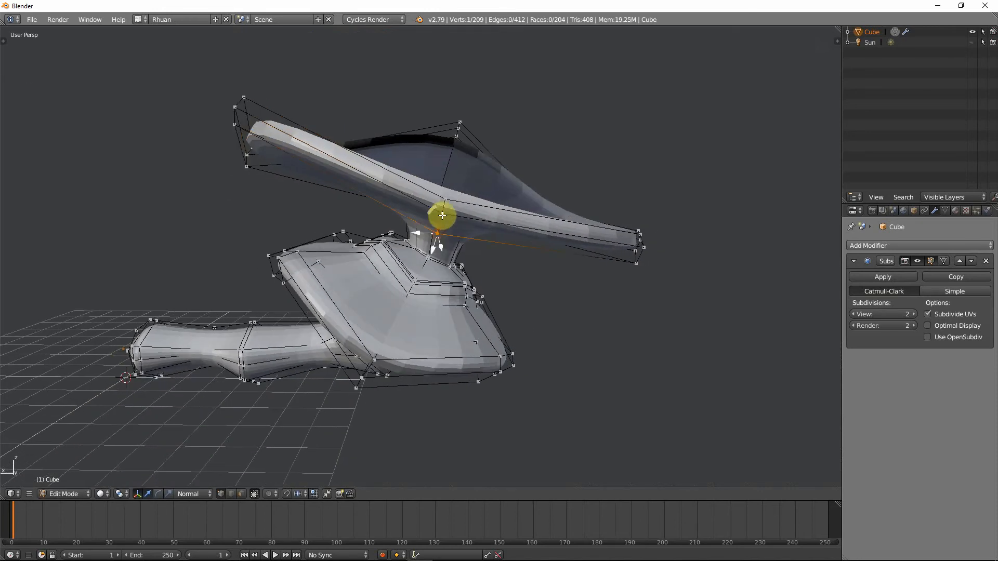
pyautogui.moveTo(451, 208); pyautogui.dragTo(468, 235, button='middle')
pyautogui.keyDown('shift'); pyautogui.rightClick(470, 257); pyautogui.keyUp('shift')
pyautogui.moveTo(471, 253); pyautogui.dragTo(458, 311)
pyautogui.moveTo(501, 285); pyautogui.dragTo(632, 247, button='middle')
pyautogui.moveTo(634, 247); pyautogui.dragTo(626, 276)
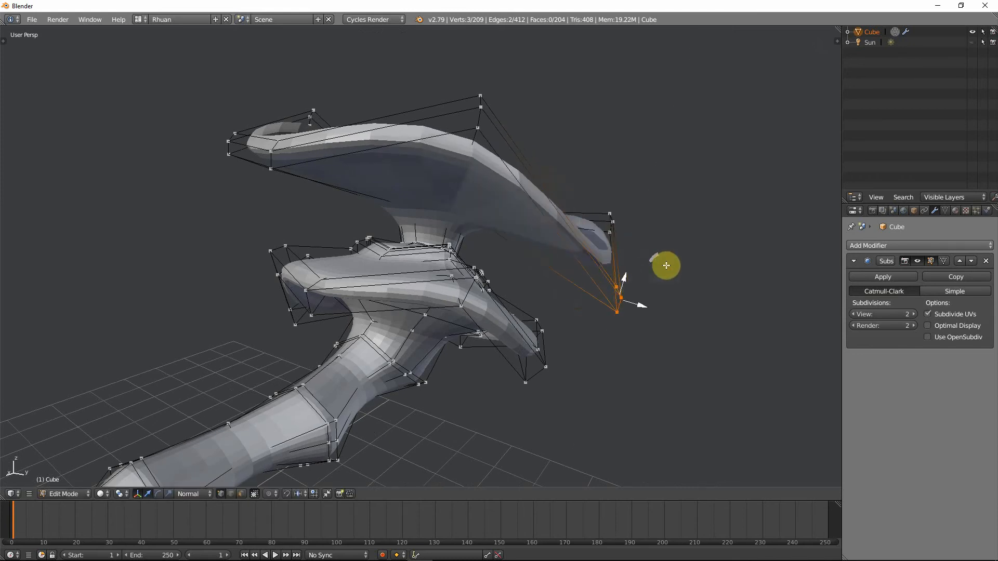
# Step: Select a further three-vertex column on the rim and shift it slightly sideways
pyautogui.moveTo(664, 267); pyautogui.dragTo(532, 333, button='middle')
pyautogui.rightClick(558, 234)
pyautogui.keyDown('ctrl'); pyautogui.rightClick(553, 248); pyautogui.keyUp('ctrl')
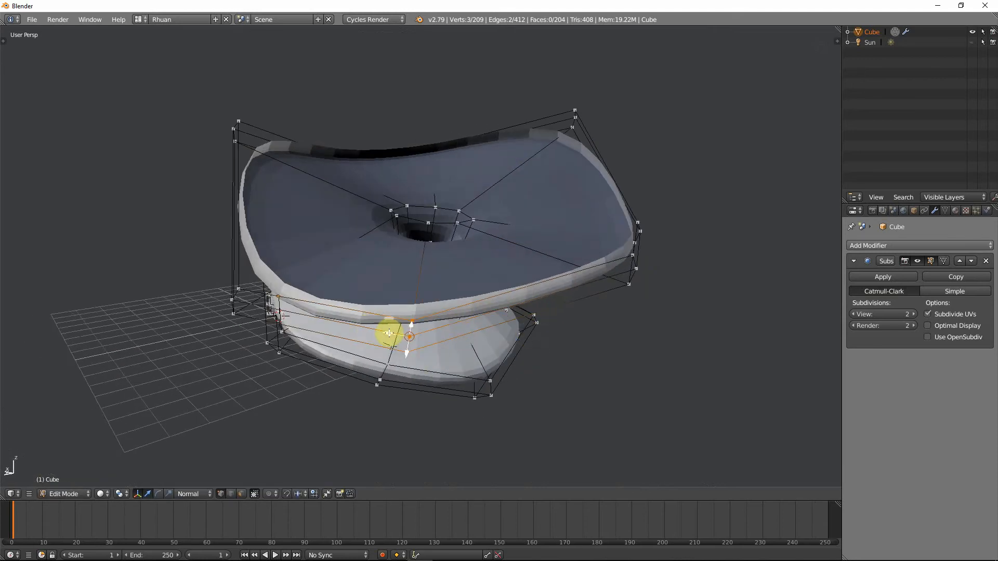
pyautogui.moveTo(388, 334); pyautogui.dragTo(422, 339)
# Step: Select the next three-vertex column along the rim and lower it slightly
pyautogui.moveTo(557, 337); pyautogui.dragTo(525, 250, button='middle')
pyautogui.rightClick(484, 238)
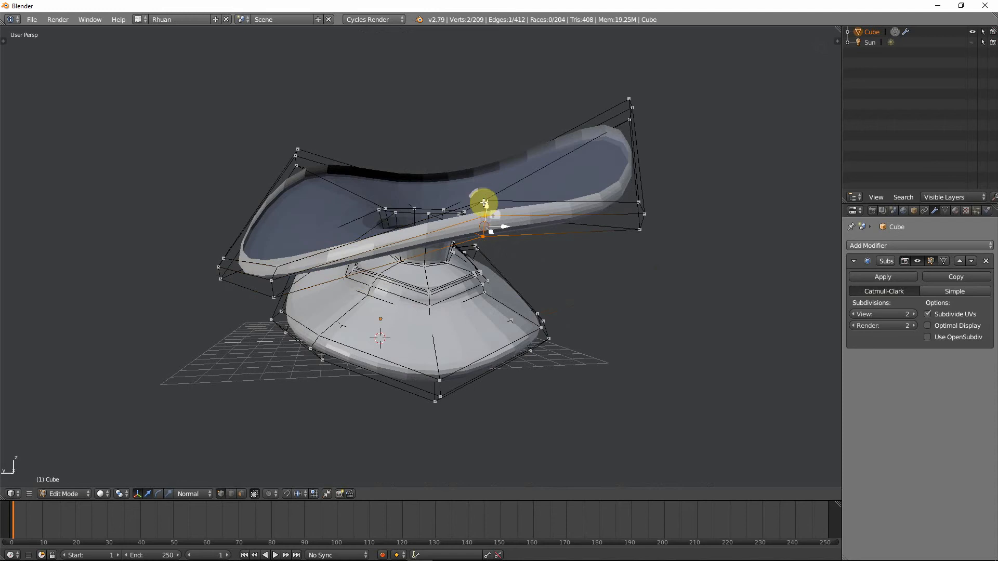
pyautogui.moveTo(487, 197); pyautogui.dragTo(492, 227)
# Step: Select the rim's upper edge loop and, in front view, extrude it upward and slightly towards negative X by about 6 units
pyautogui.moveTo(526, 249); pyautogui.dragTo(474, 302, button='middle')
pyautogui.scroll(-1, 368, 306)
pyautogui.scroll(-4, 374, 297)
pyautogui.scroll(3, 475, 300)
pyautogui.keyDown('alt'); pyautogui.rightClick(610, 211); pyautogui.keyUp('alt')
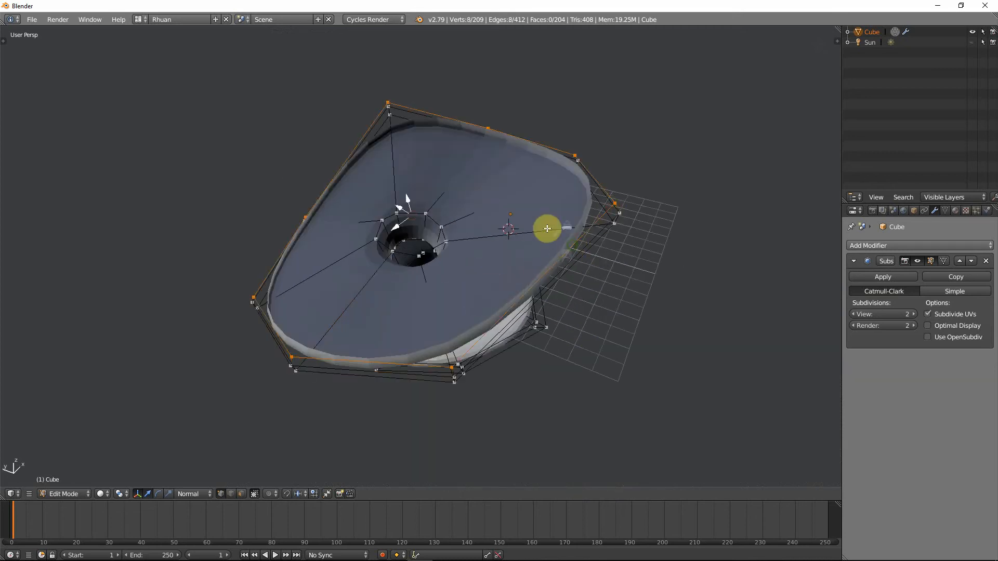
pyautogui.moveTo(546, 227); pyautogui.dragTo(529, 214, button='middle')
pyautogui.press('KP_1')
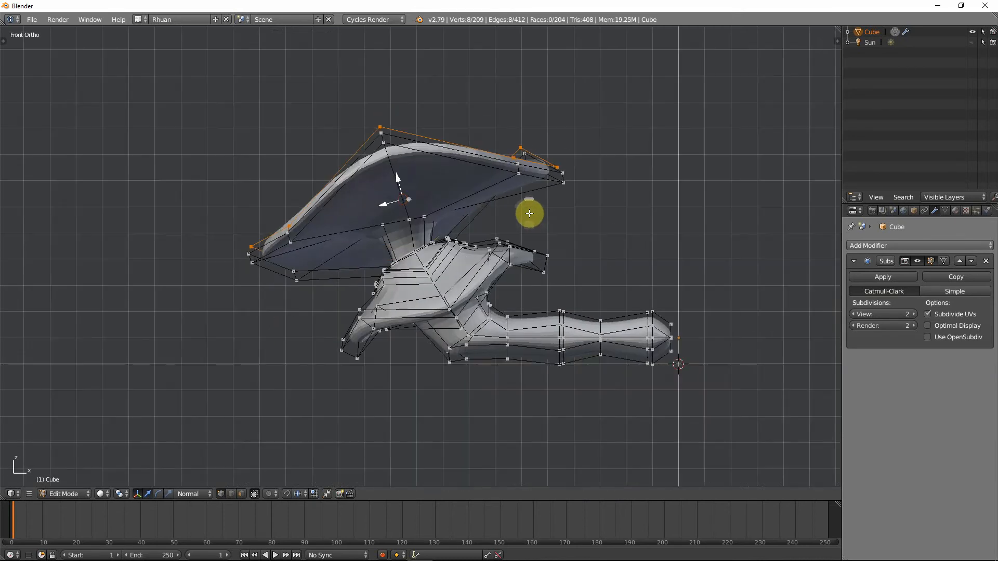
pyautogui.keyDown('shift'); pyautogui.moveTo(387, 176); pyautogui.dragTo(421, 251, button='middle'); pyautogui.keyUp('shift')
pyautogui.press('e')
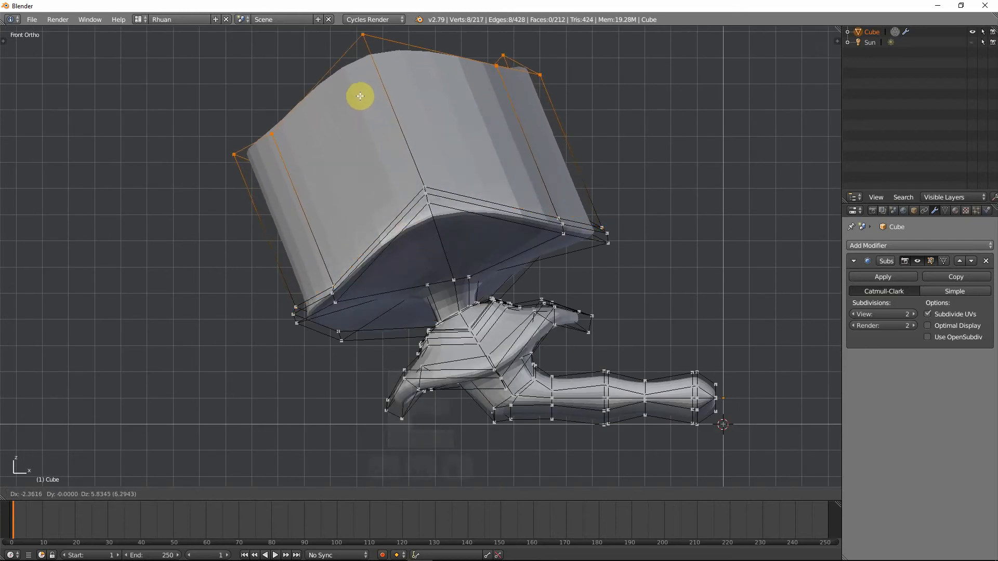
pyautogui.click(357, 94)
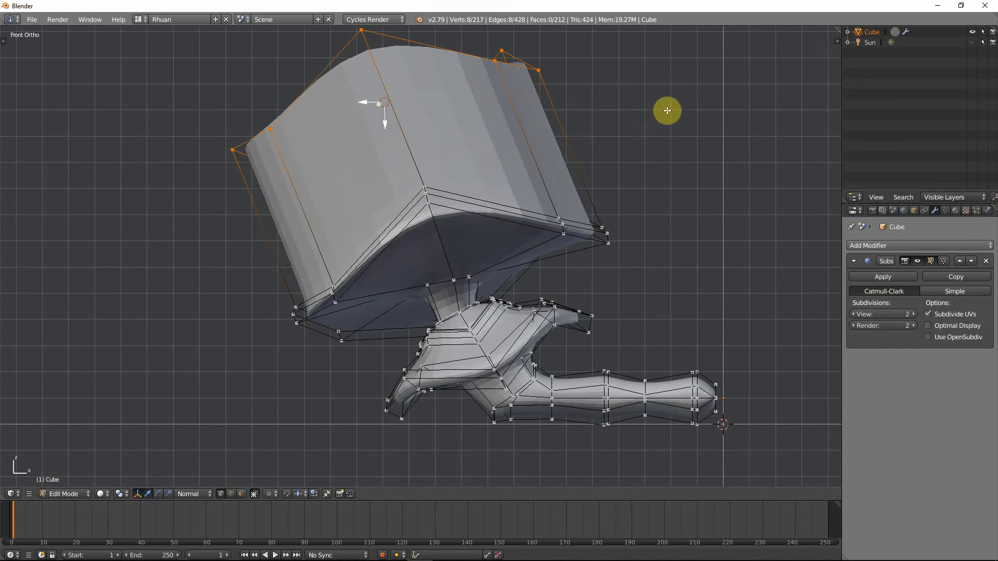
# Step: Shrink the extruded loop to a small ring at the cone's tip and flatten it along Z with scale 0
pyautogui.press('s')
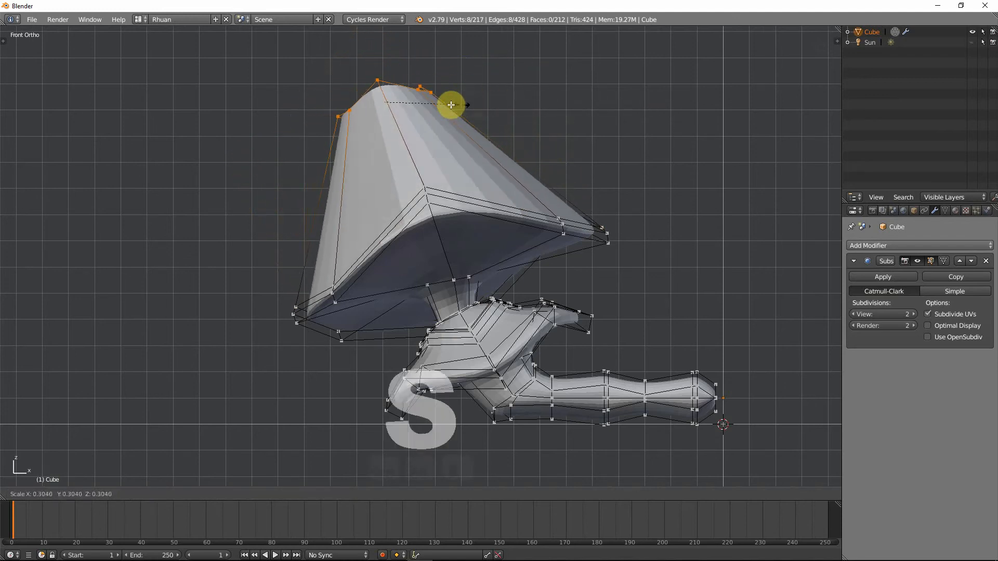
pyautogui.click(424, 101)
pyautogui.press('s')
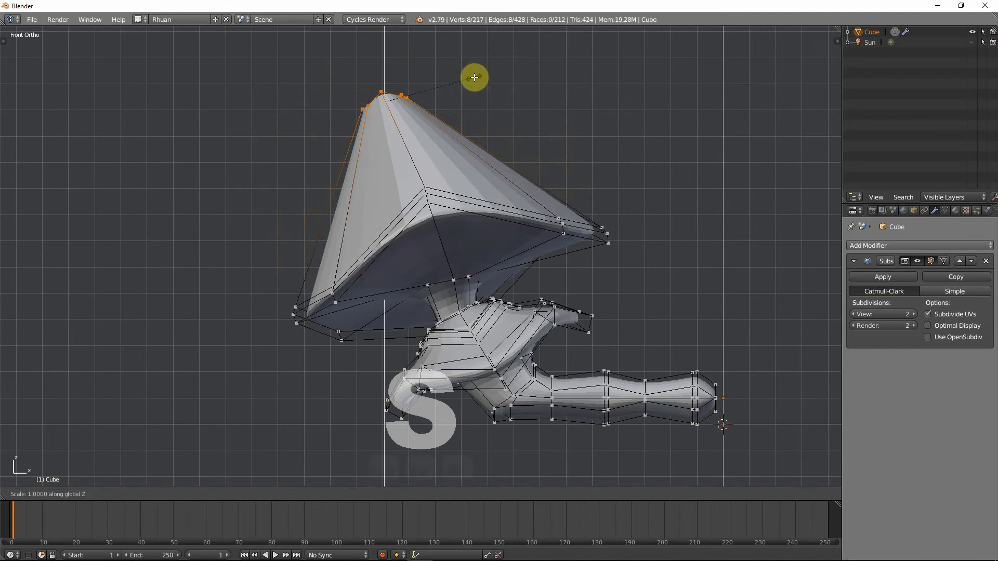
pyautogui.press('0')
pyautogui.press('Return')
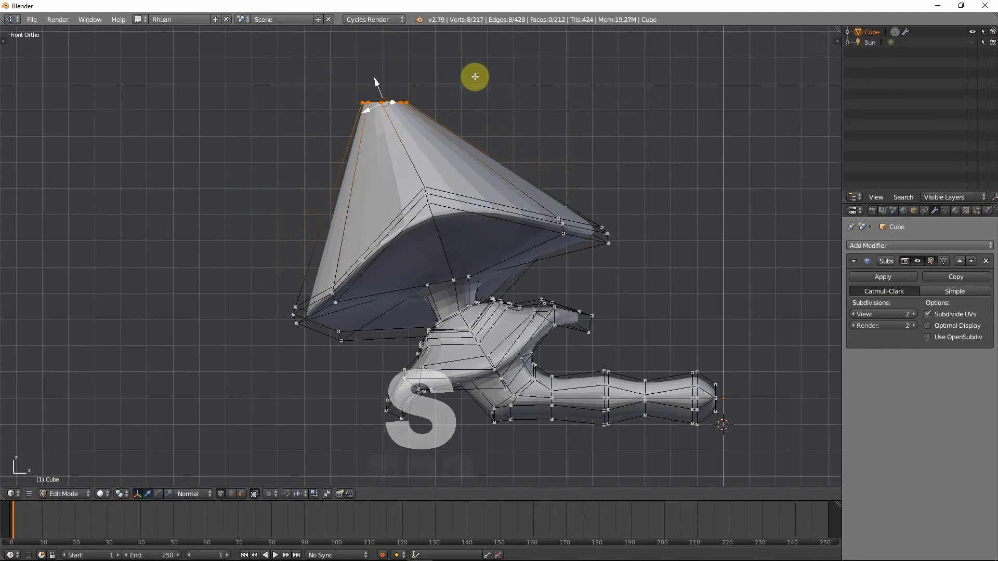
# Step: Rotate the flattened tip ring by about -23 degrees and enlarge it slightly
pyautogui.press('r')
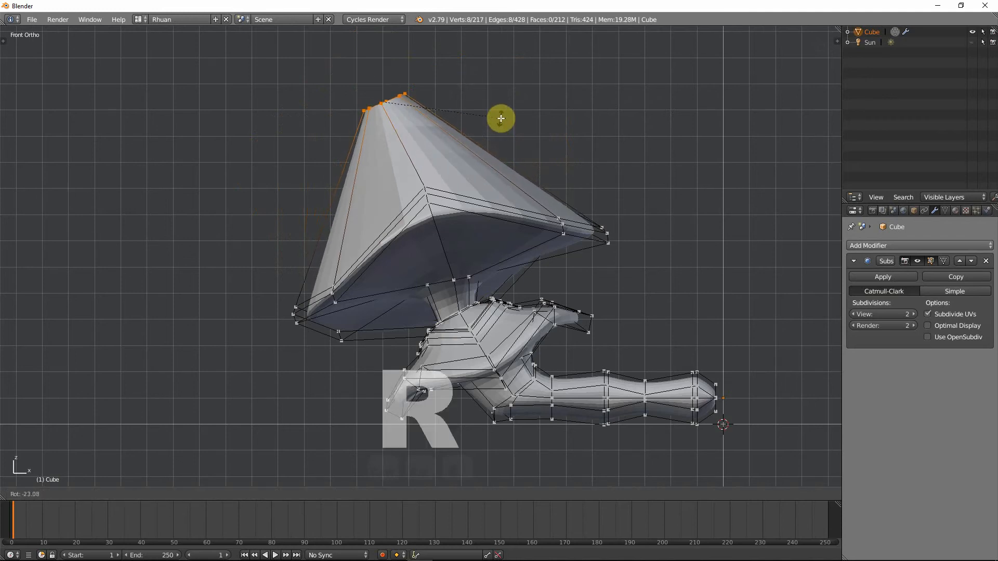
pyautogui.click(500, 120)
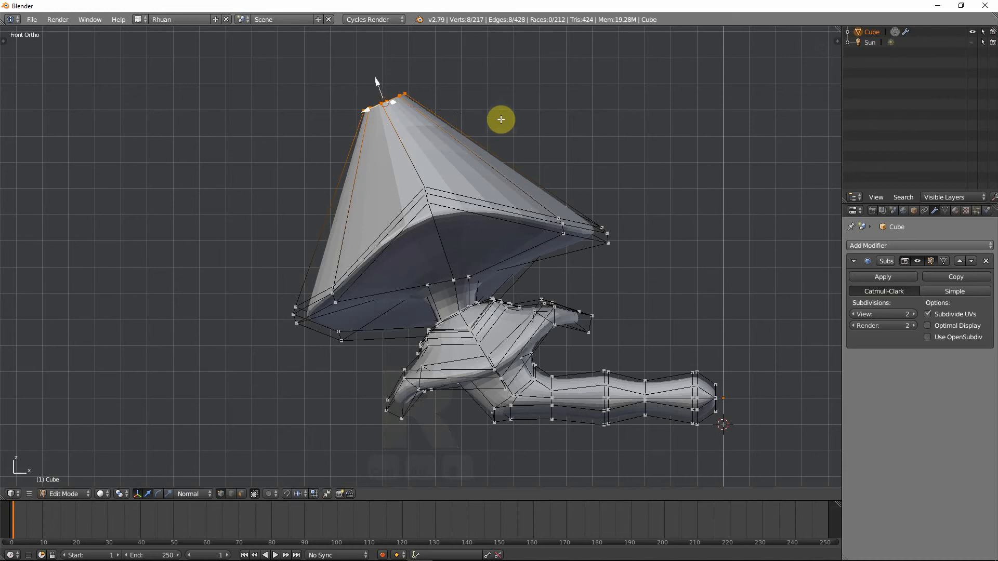
pyautogui.press('s')
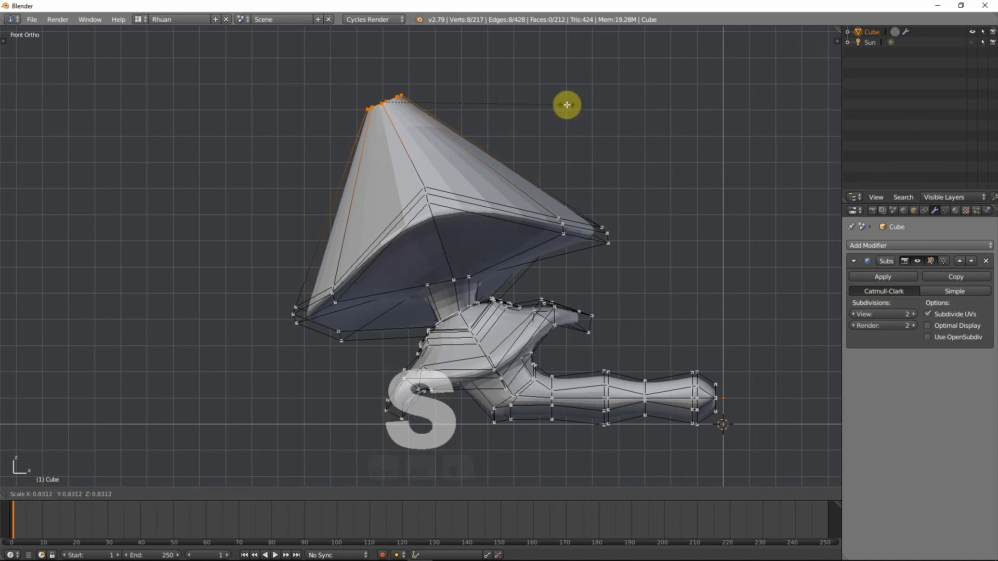
pyautogui.click(629, 107)
# Step: Add a centred edge loop around the cone and scale it outward to make the sides bulge
pyautogui.moveTo(628, 107); pyautogui.dragTo(425, 241, button='middle')
pyautogui.hotkey('ctrl', 'r')
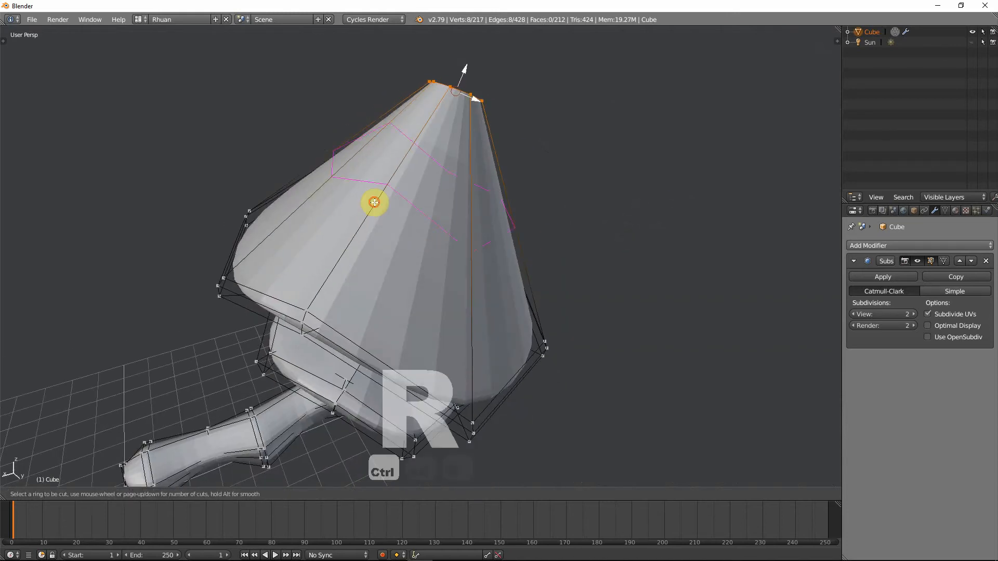
pyautogui.click(374, 200)
pyautogui.rightClick(374, 200)
pyautogui.press('s')
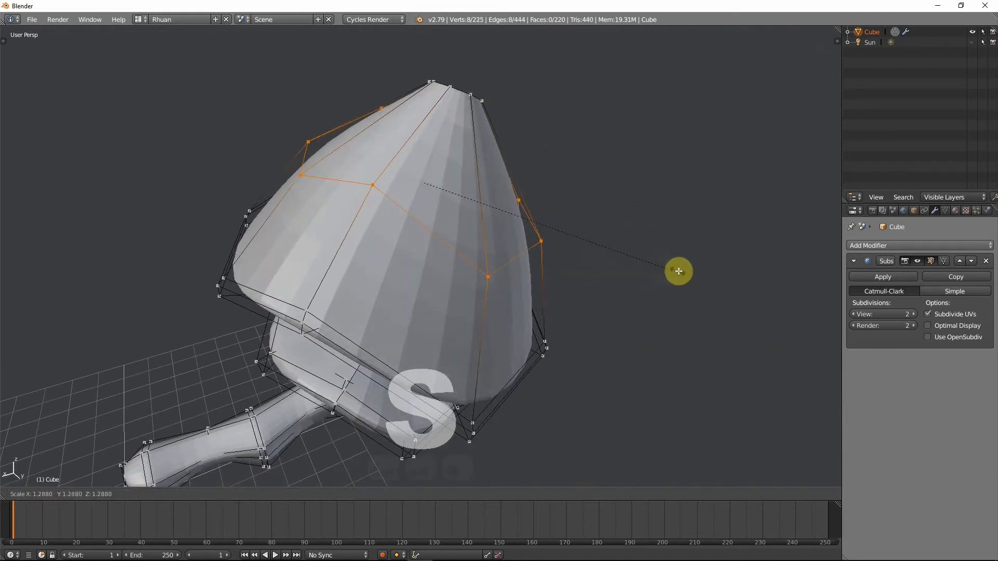
pyautogui.click(696, 276)
# Step: Add an edge loop on the cap's lower part, move it down towards the rim and scale it slightly outward
pyautogui.hotkey('ctrl', 'r')
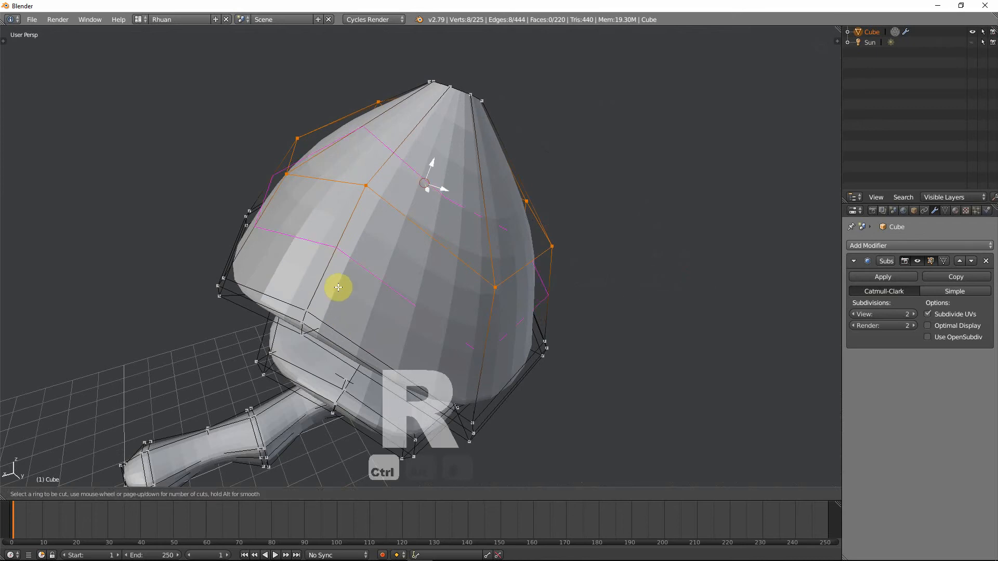
pyautogui.click(338, 287)
pyautogui.rightClick(338, 287)
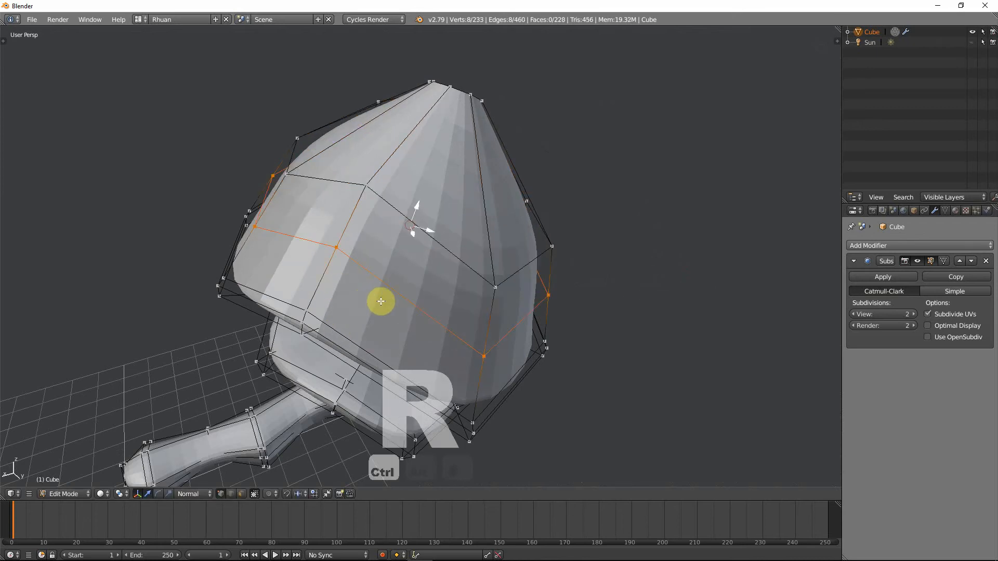
pyautogui.press('g')
pyautogui.click(364, 324)
pyautogui.press('s')
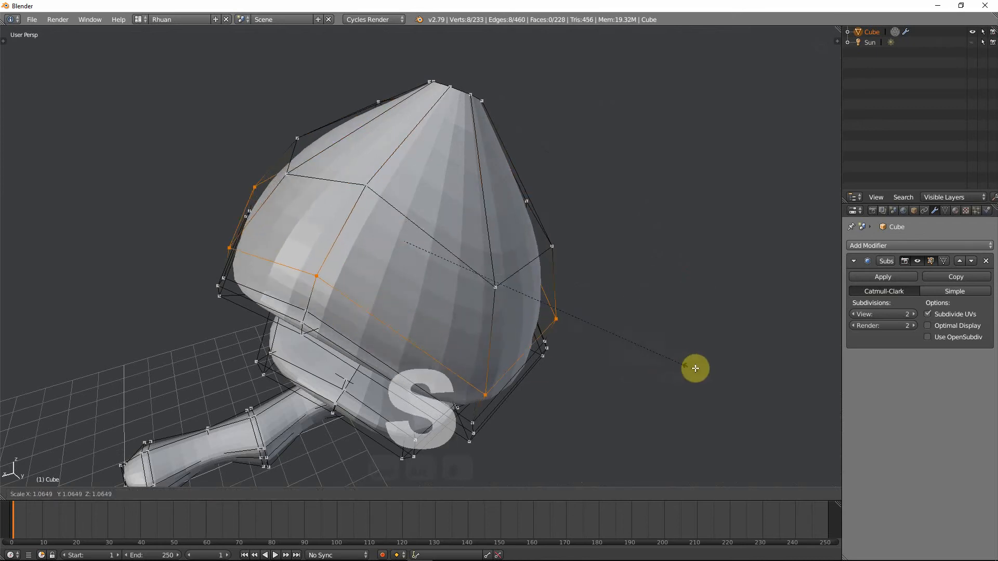
pyautogui.click(699, 367)
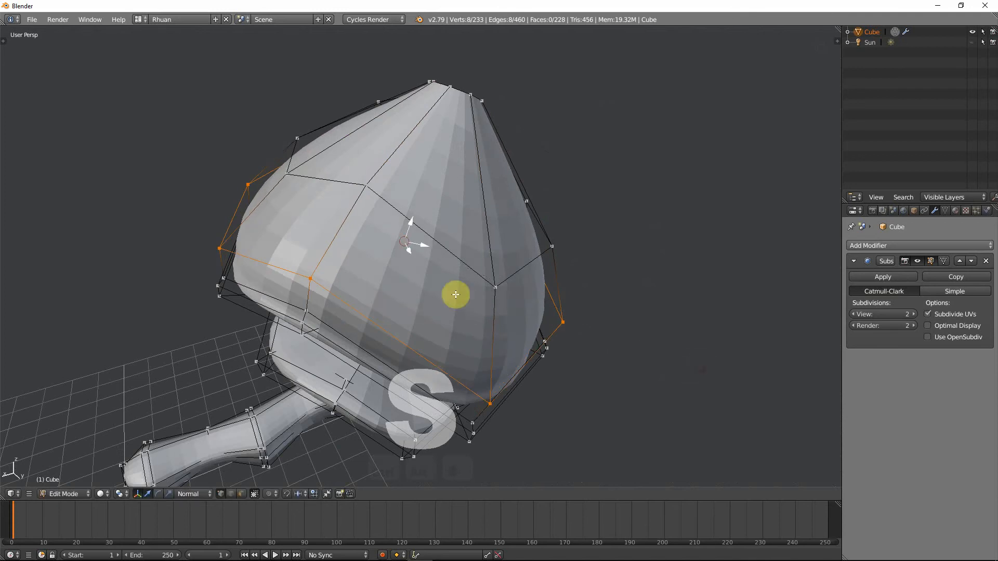
# Step: Add a centred edge loop between the two new loops and scale it slightly outward
pyautogui.hotkey('ctrl', 'r')
pyautogui.click(329, 237)
pyautogui.rightClick(330, 237)
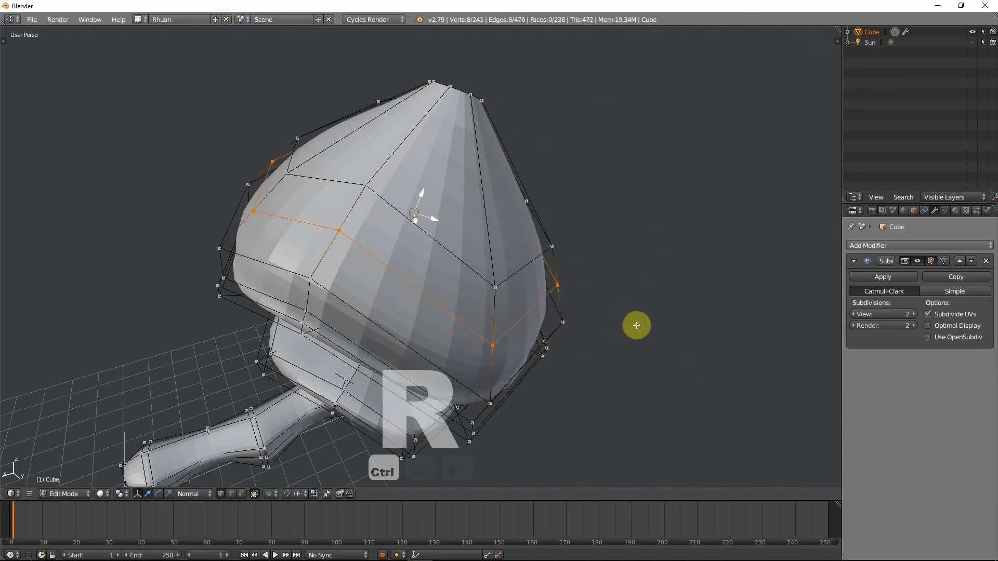
pyautogui.press('s')
pyautogui.click(649, 328)
# Step: Add a centred edge loop between the tip ring and the cap's upper loop and enlarge it
pyautogui.moveTo(648, 328); pyautogui.dragTo(439, 168, button='middle')
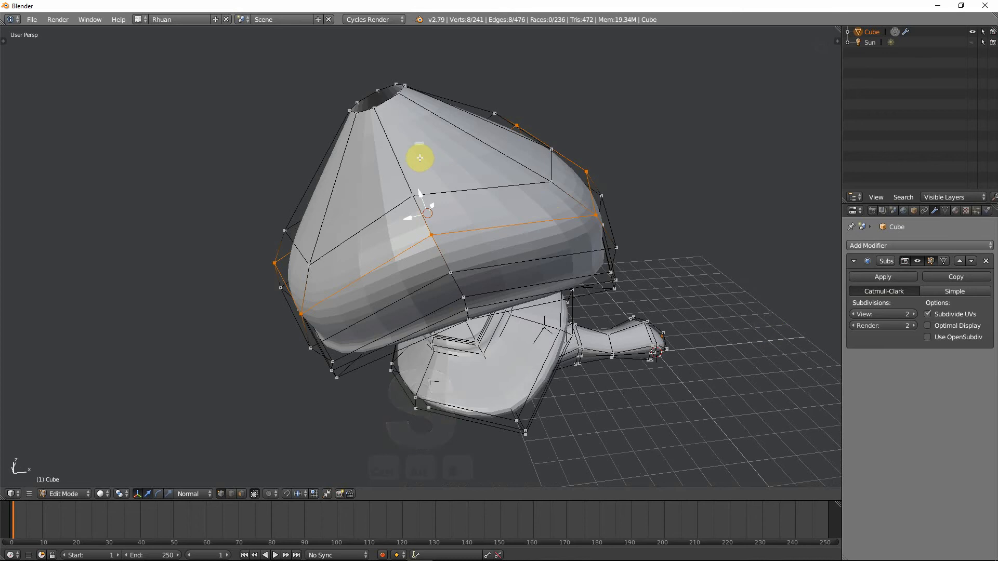
pyautogui.hotkey('ctrl', 'r')
pyautogui.click(419, 157)
pyautogui.rightClick(459, 149)
pyautogui.press('s')
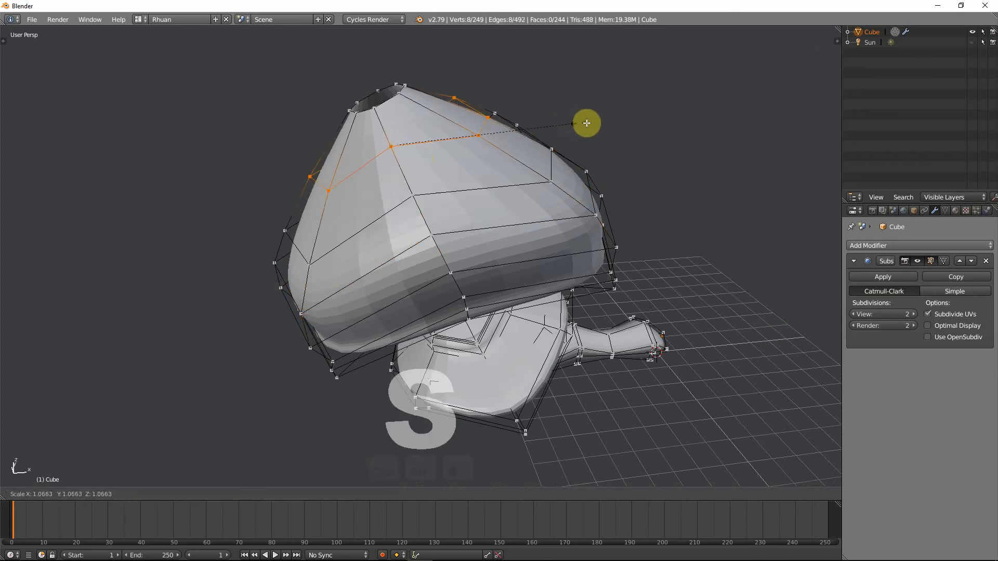
pyautogui.click(609, 123)
# Step: Slide the uppermost added edge loop towards the tip and fine-tune its scale
pyautogui.press('g')
pyautogui.press('g')
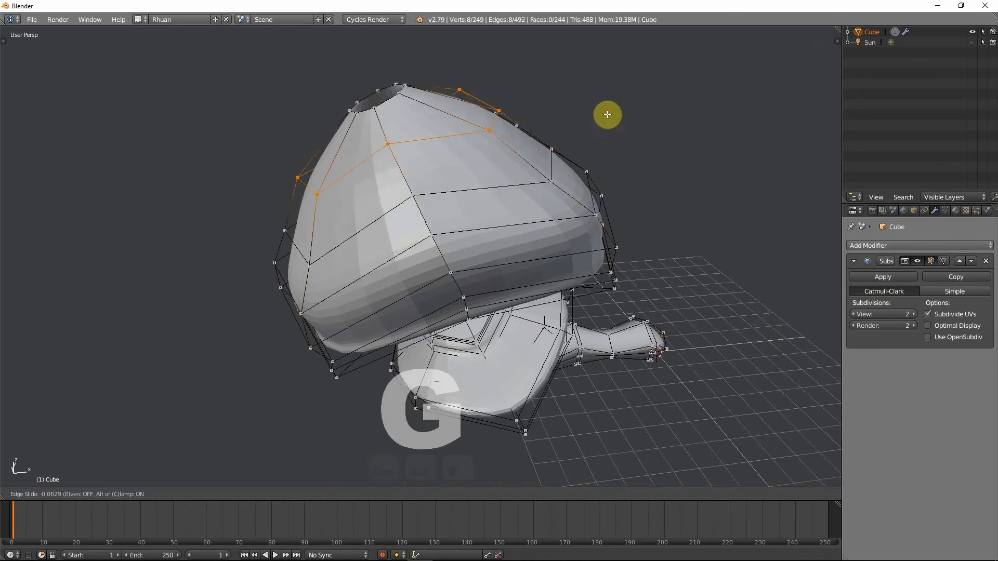
pyautogui.click(593, 102)
pyautogui.press('s')
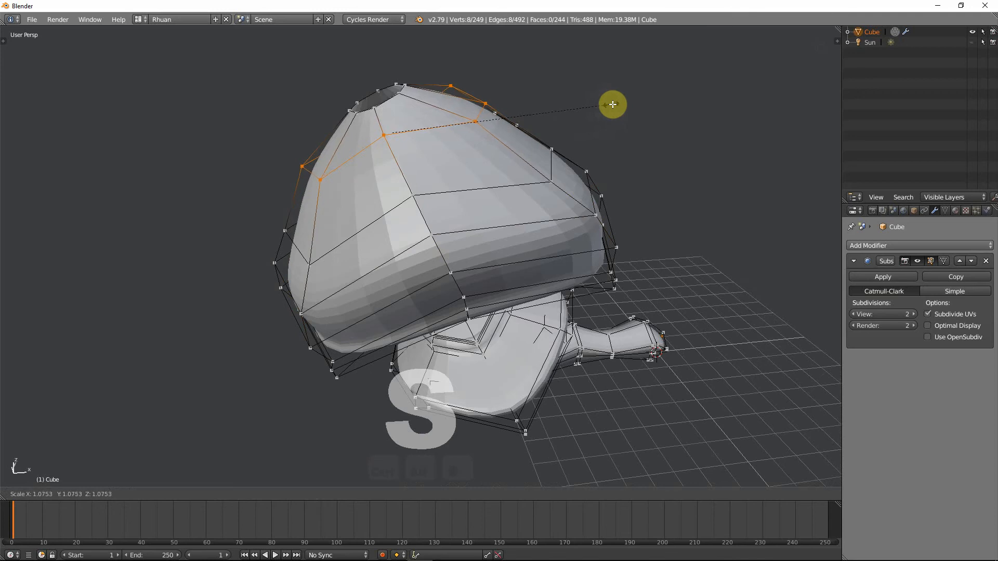
pyautogui.click(577, 143)
# Step: In front view, select the open ring at the cap's tip and extrude it obliquely upward into a short stem
pyautogui.press('Tab')
pyautogui.scroll(-4, 467, 229)
pyautogui.moveTo(495, 216); pyautogui.dragTo(438, 215, button='middle')
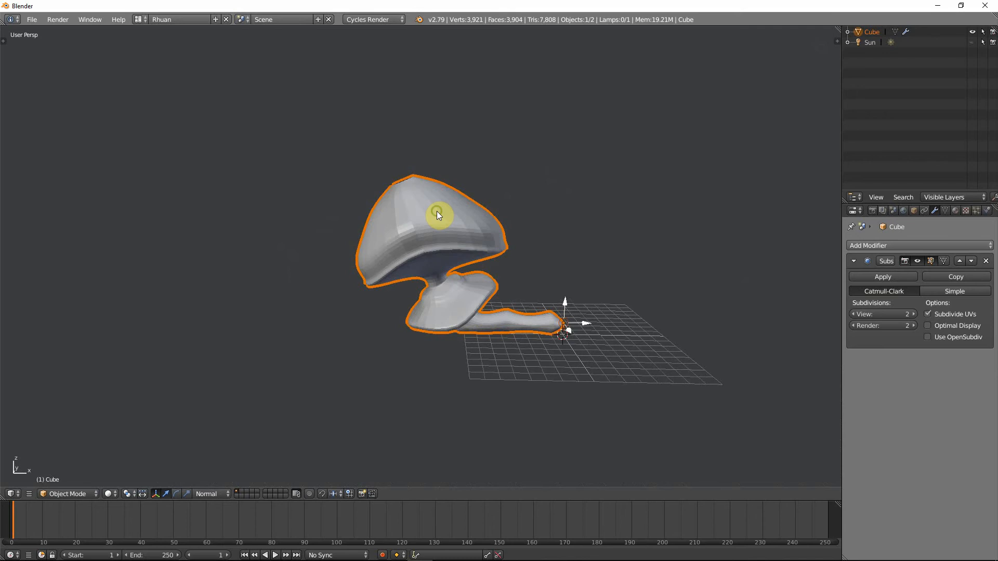
pyautogui.press('KP_1')
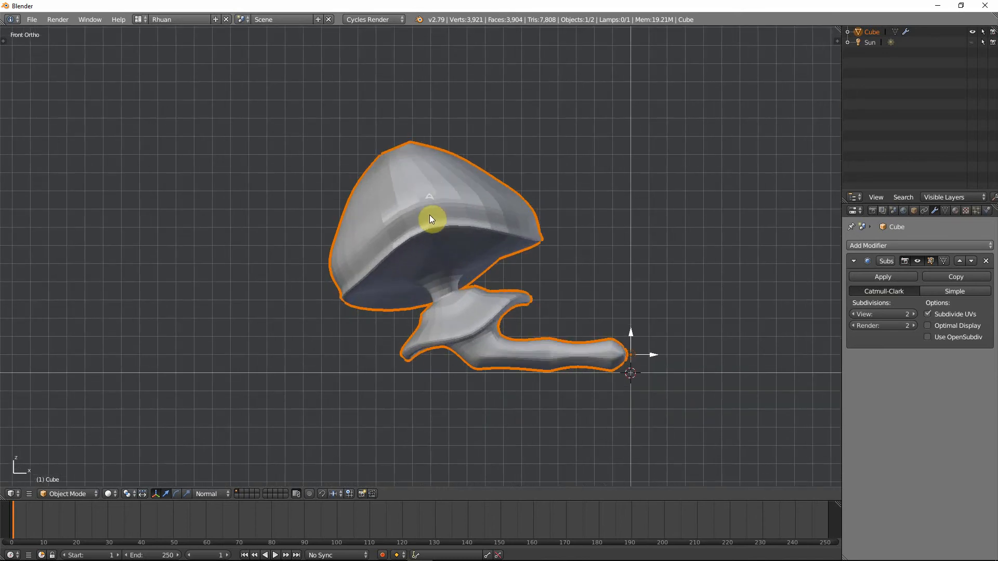
pyautogui.press('Tab')
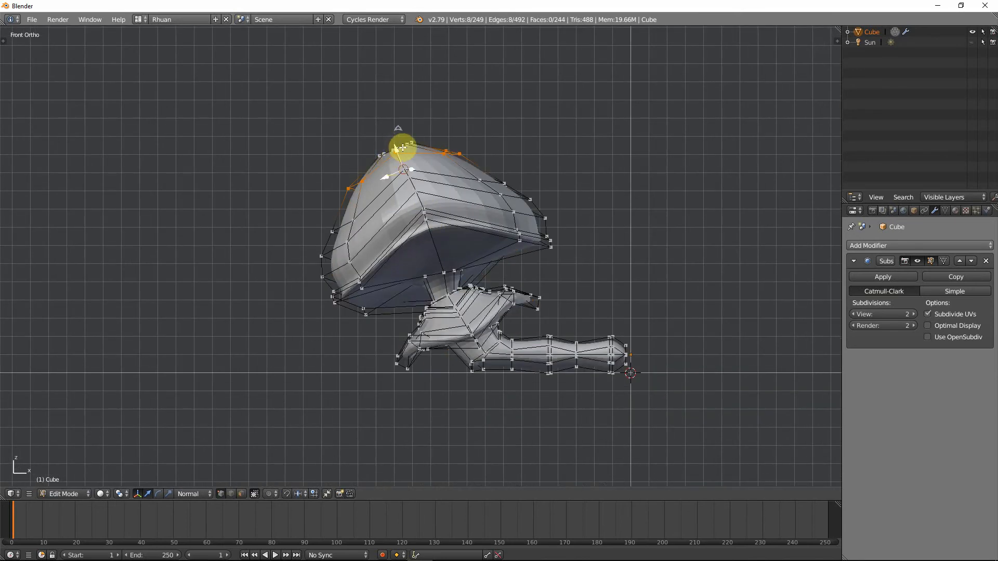
pyautogui.keyDown('alt'); pyautogui.rightClick(403, 147); pyautogui.keyUp('alt')
pyautogui.scroll(2, 402, 167)
pyautogui.scroll(-1, 410, 173)
pyautogui.keyDown('shift'); pyautogui.moveTo(416, 184); pyautogui.dragTo(442, 284, button='middle'); pyautogui.keyUp('shift')
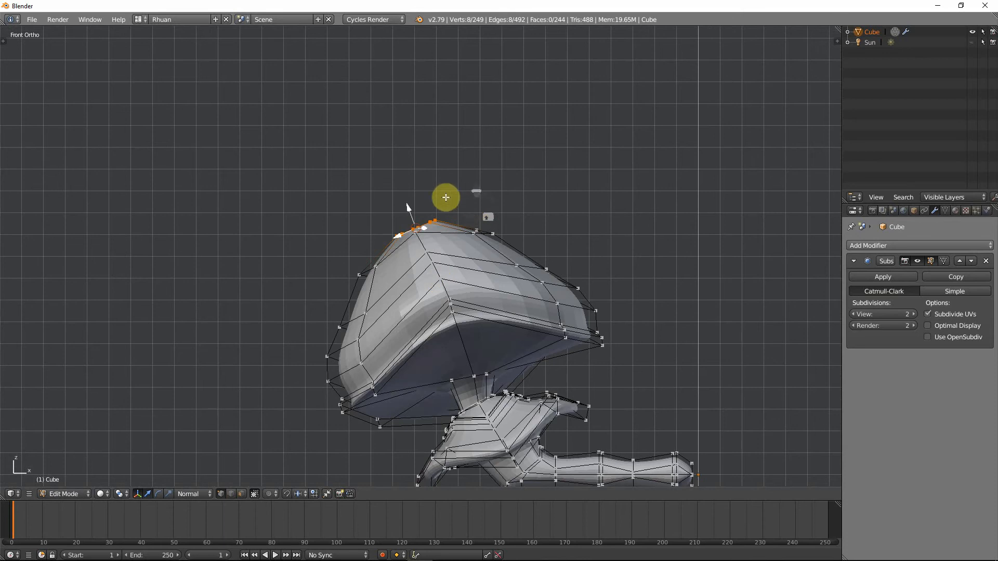
pyautogui.scroll(3, 390, 211)
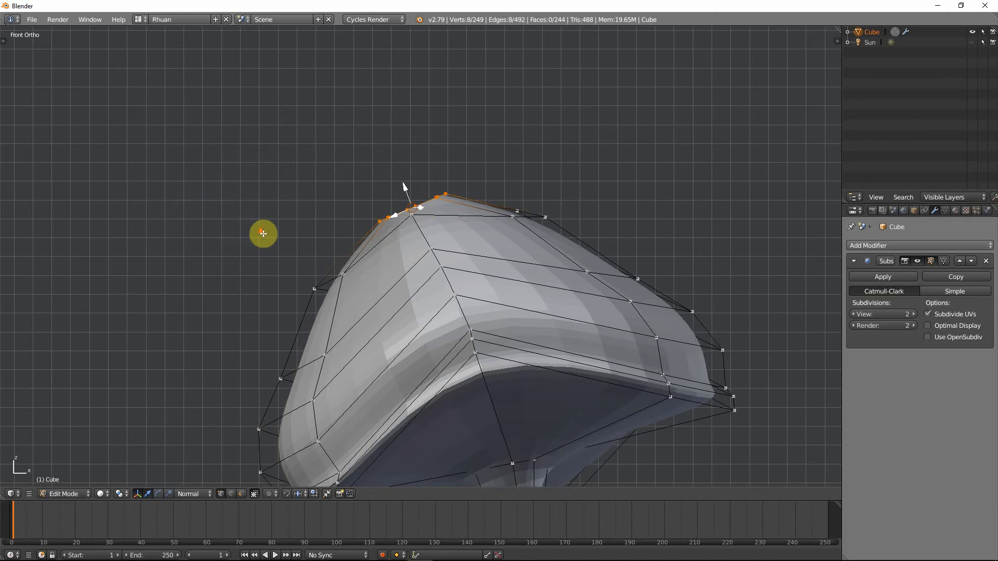
pyautogui.scroll(-1, 291, 228)
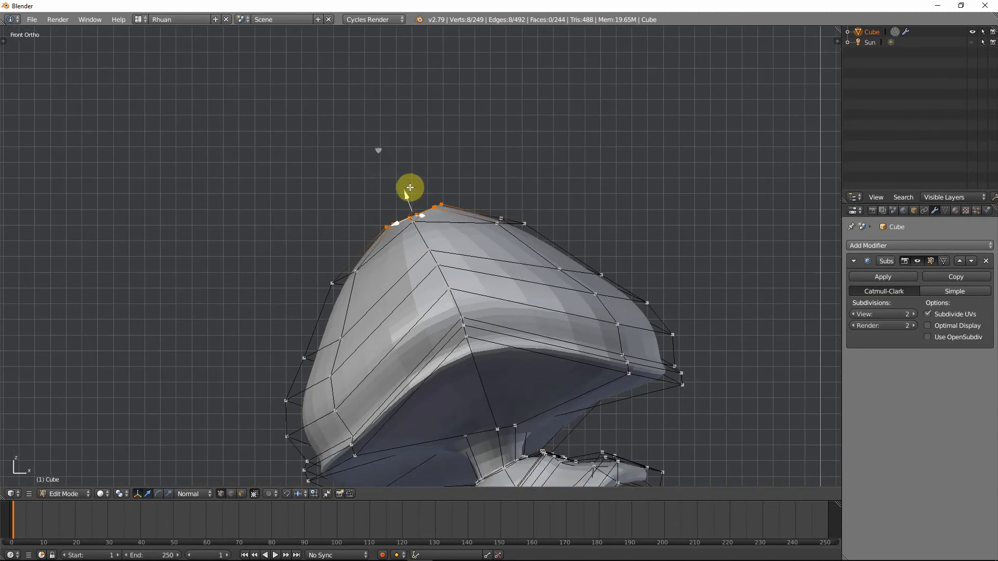
pyautogui.keyDown('ctrl'); pyautogui.rightClick(360, 161); pyautogui.keyUp('ctrl')
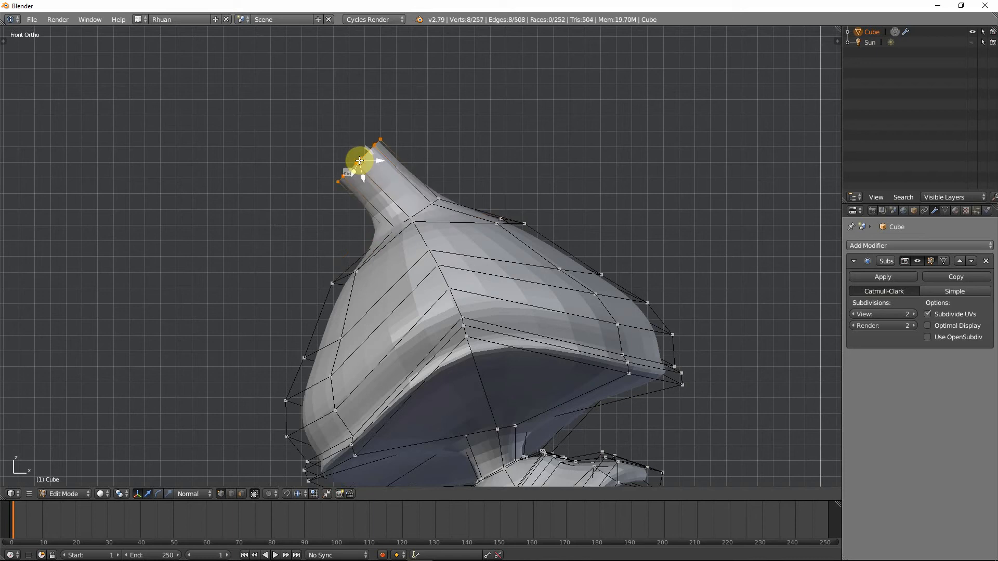
# Step: Scale the stem's end ring to about 0.71 and extrude it roughly horizontally towards negative X to bend the stem
pyautogui.press('s')
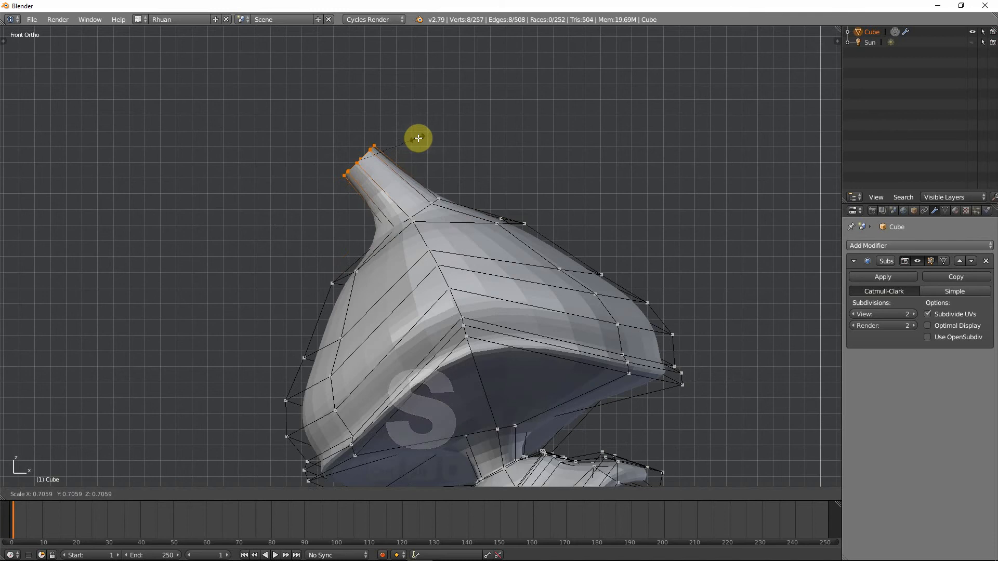
pyautogui.click(418, 138)
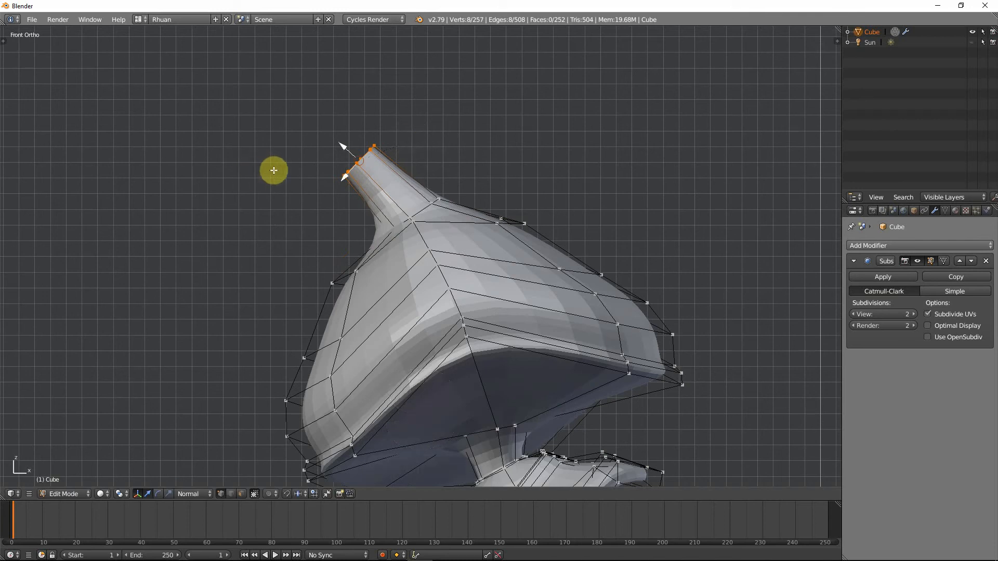
pyautogui.keyDown('ctrl'); pyautogui.click(274, 170); pyautogui.keyUp('ctrl')
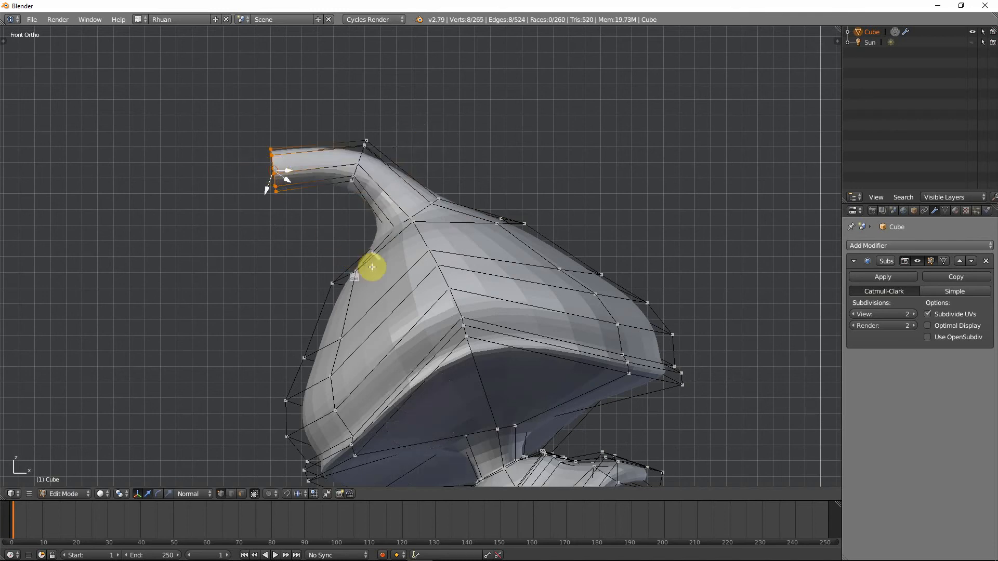
# Step: Rotate the stem's end ring to follow the downward bend, shift it slightly down towards the cap and scale it to about 0.8
pyautogui.press('r')
pyautogui.click(388, 212)
pyautogui.press('g')
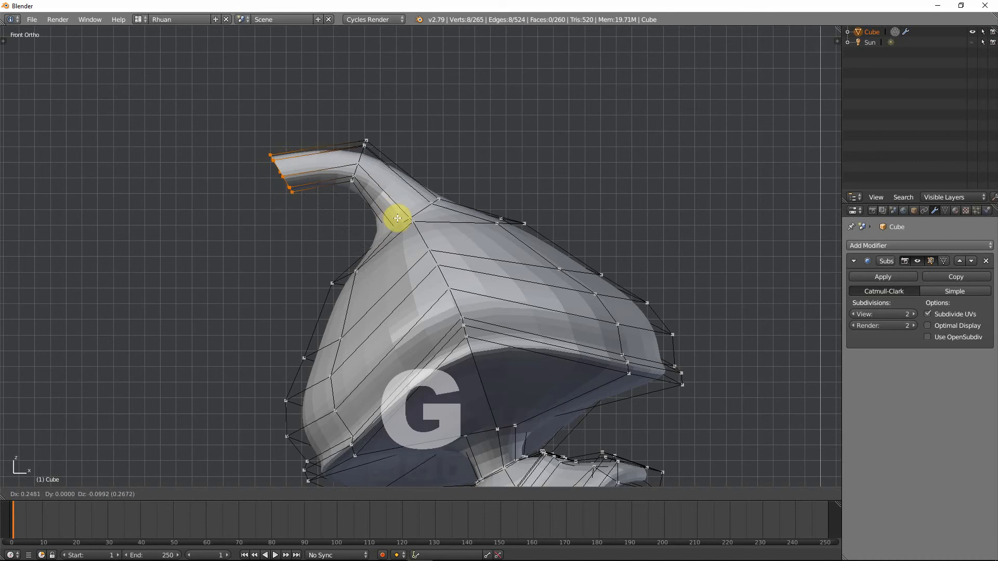
pyautogui.click(403, 226)
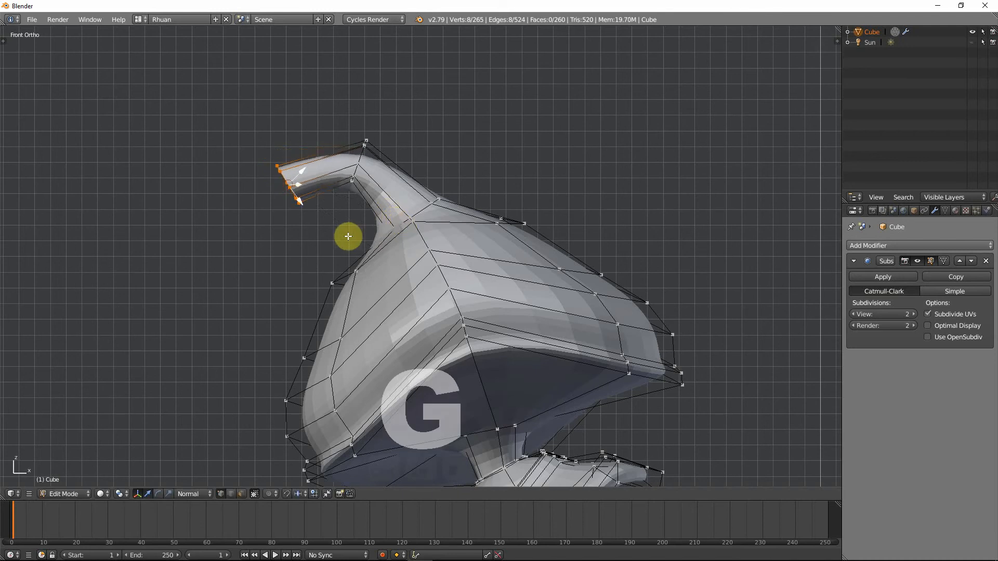
pyautogui.press('s')
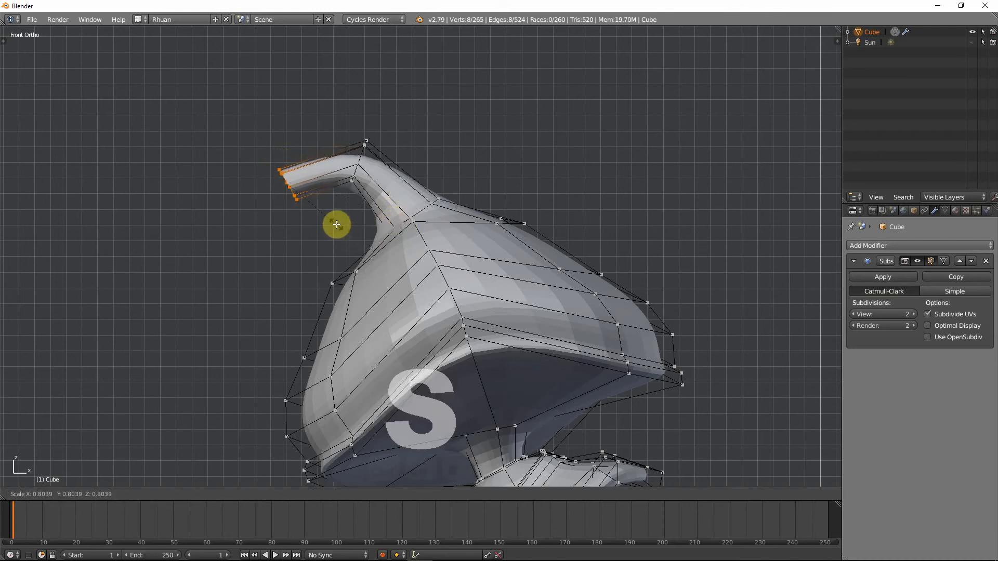
pyautogui.click(343, 206)
# Step: In front view, extrude the stem's end ring downward, scale the new ring to about 0.66 and rotate it to angle the tip outward
pyautogui.moveTo(364, 200); pyautogui.dragTo(412, 236, button='middle')
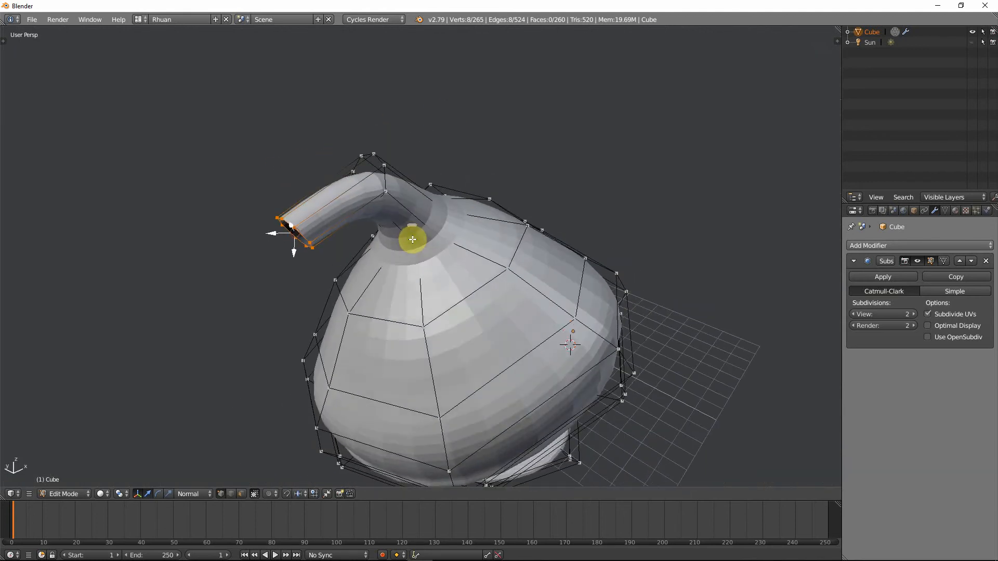
pyautogui.press('KP_1')
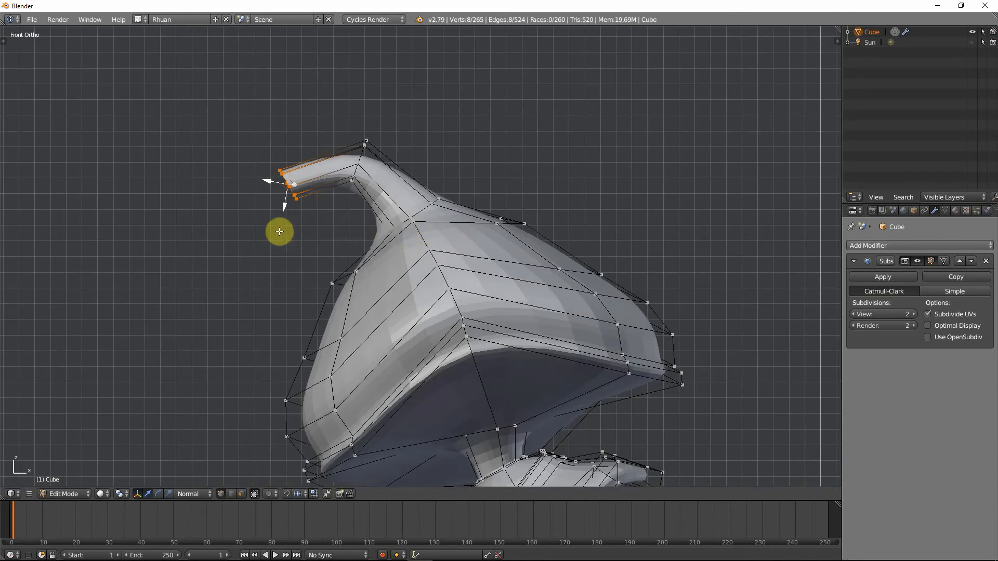
pyautogui.press('e')
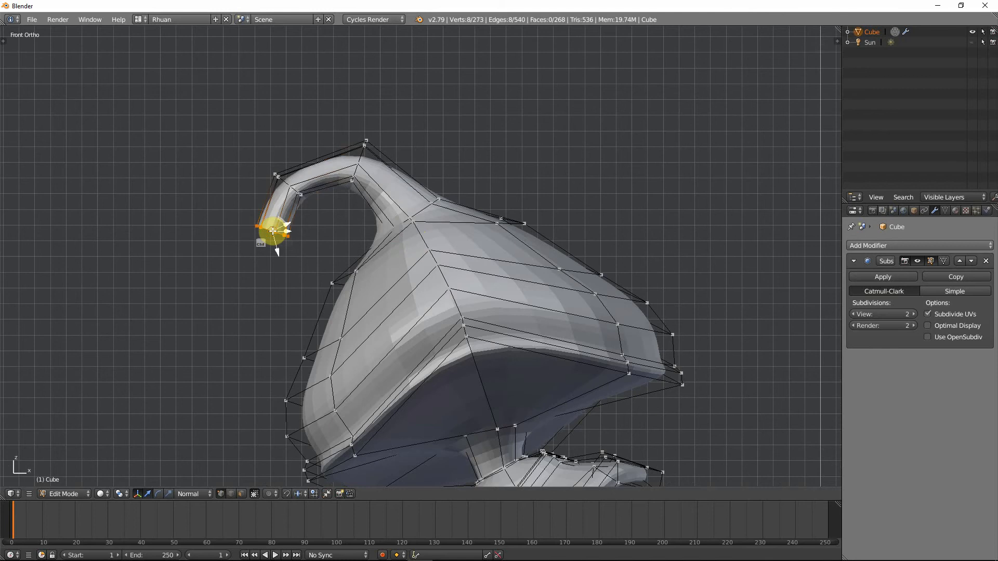
pyautogui.click(267, 230)
pyautogui.press('s')
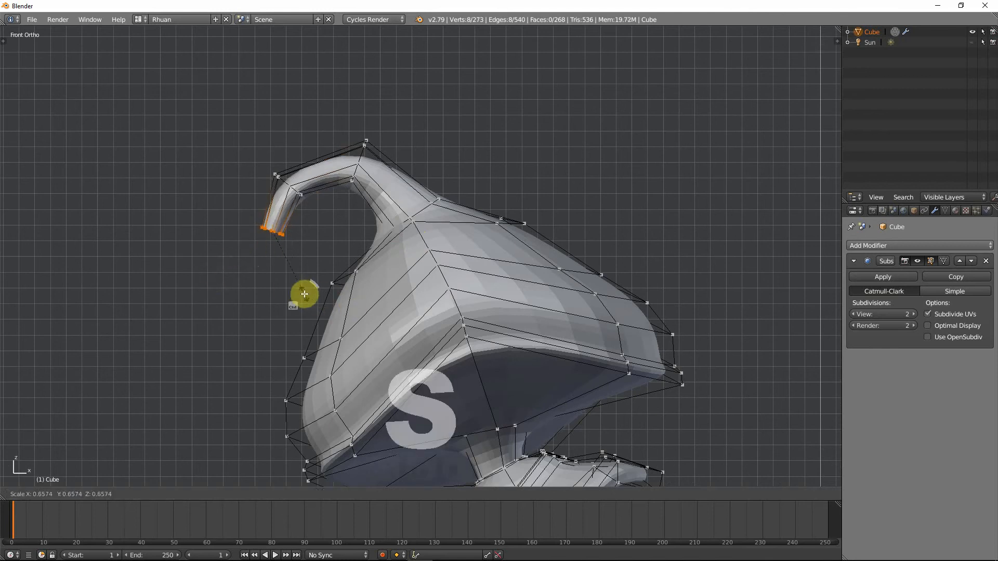
pyautogui.press('r')
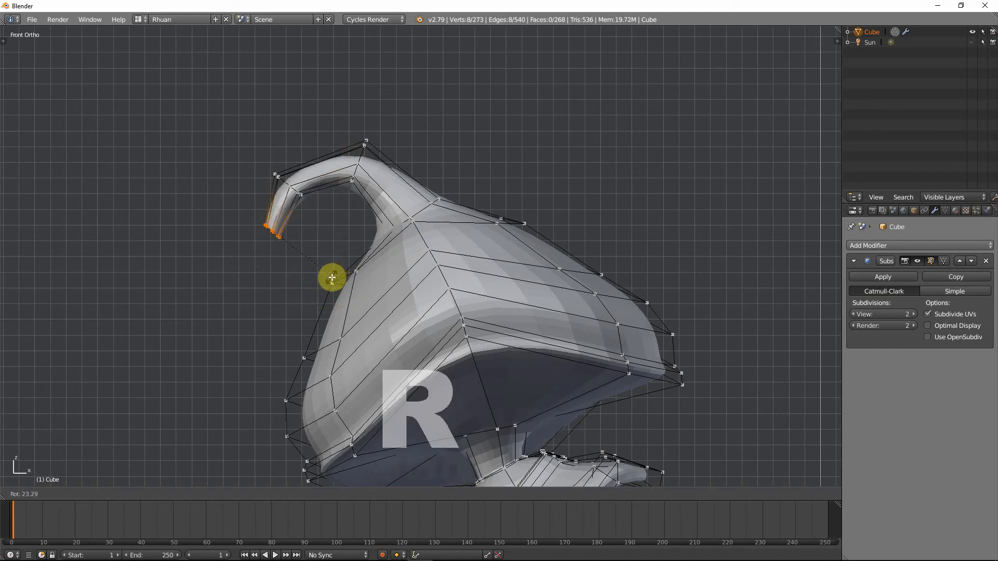
pyautogui.click(316, 272)
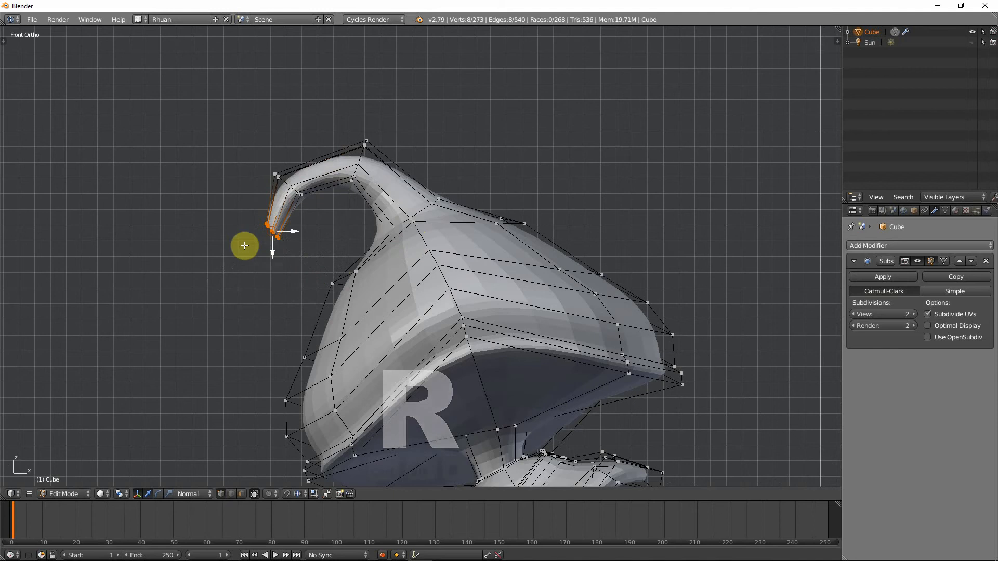
# Step: Extrude the end ring roughly horizontally towards negative X and scale it to about 0.42 to taper the stem
pyautogui.keyDown('ctrl'); pyautogui.click(225, 226); pyautogui.keyUp('ctrl')
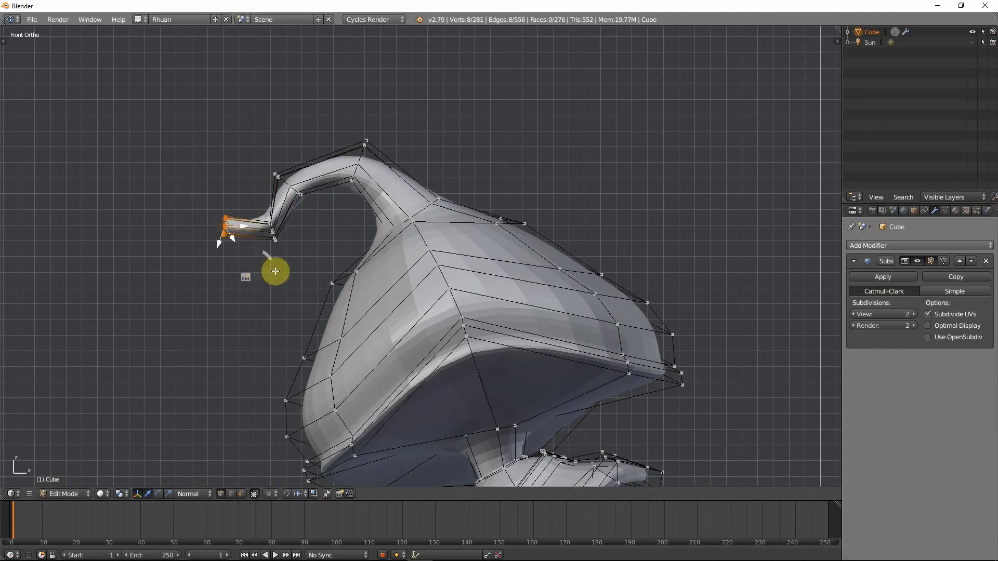
pyautogui.press('s')
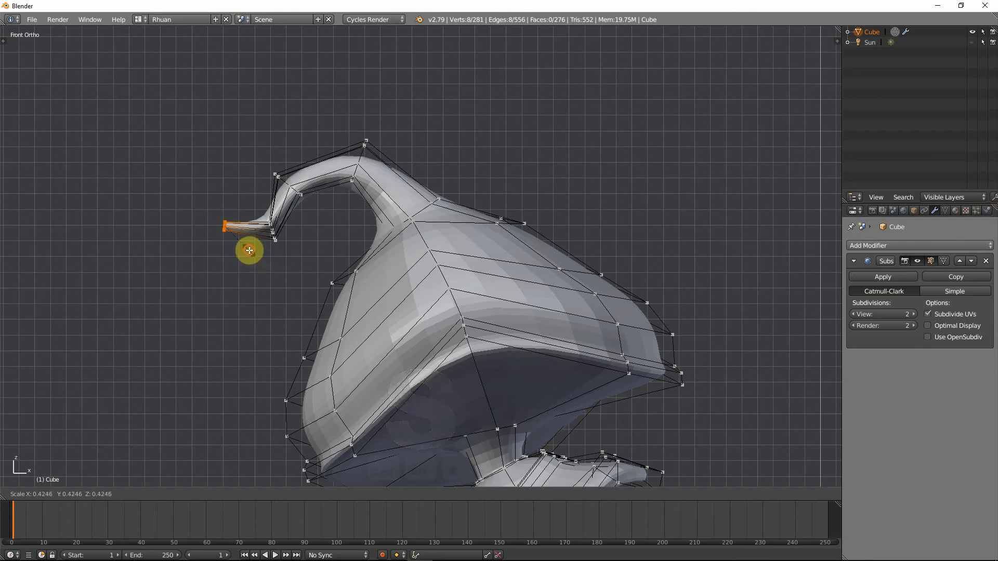
pyautogui.click(251, 253)
# Step: Viewed from above, select the edge loop at the stem's first bend and move it about 0.54 towards positive Y
pyautogui.press('Tab')
pyautogui.moveTo(279, 248); pyautogui.dragTo(388, 334, button='middle')
pyautogui.press('Tab')
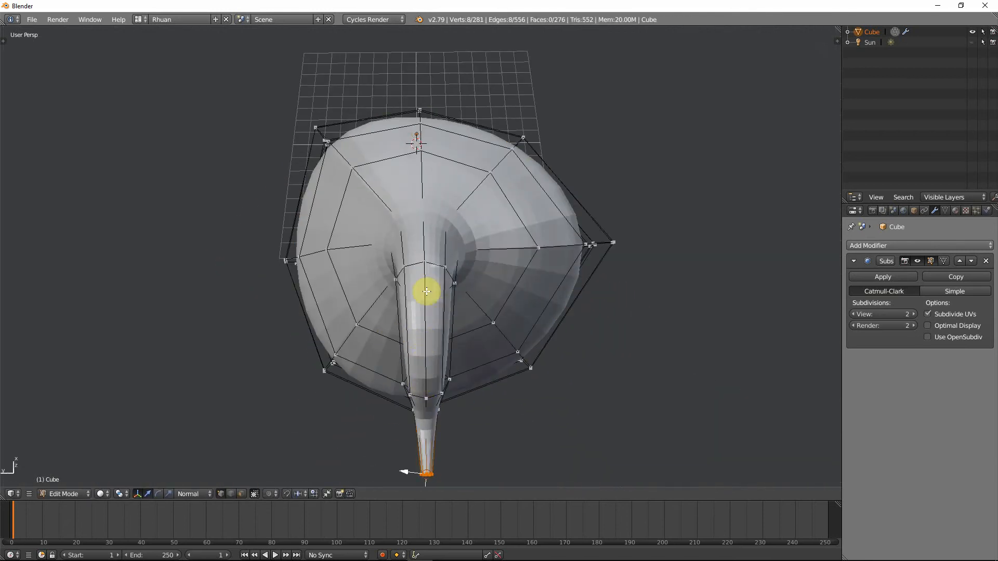
pyautogui.keyDown('alt'); pyautogui.rightClick(434, 263); pyautogui.keyUp('alt')
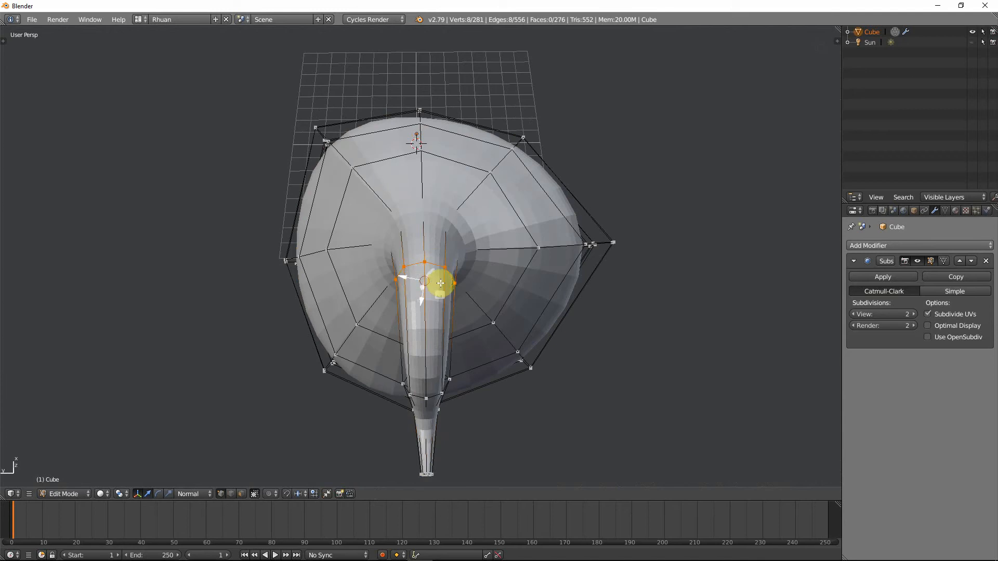
pyautogui.press('g')
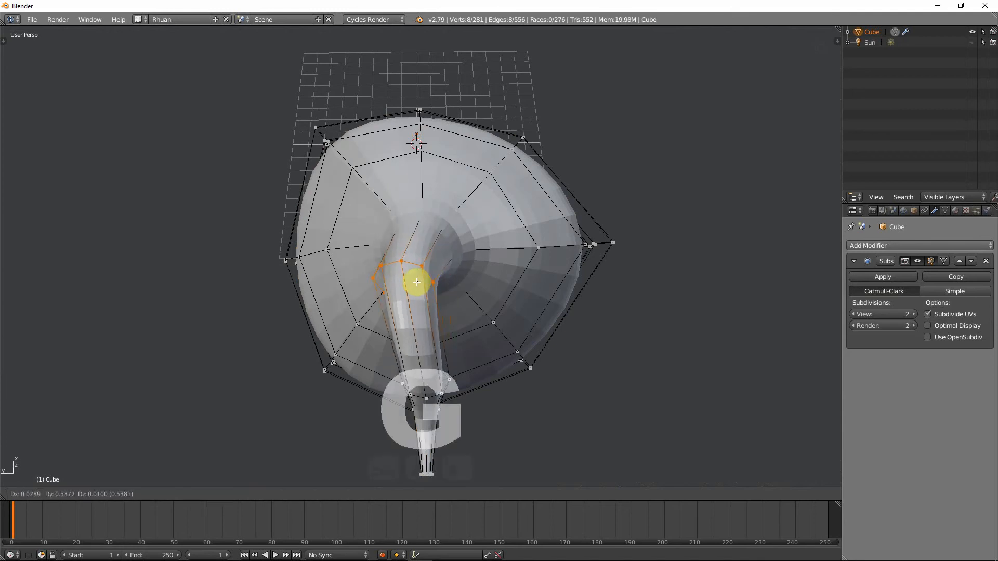
pyautogui.click(416, 282)
# Step: Offset the stem's second bend loop towards negative Y and its third bend loop back towards positive Y to make it wind
pyautogui.keyDown('alt'); pyautogui.rightClick(433, 396); pyautogui.keyUp('alt')
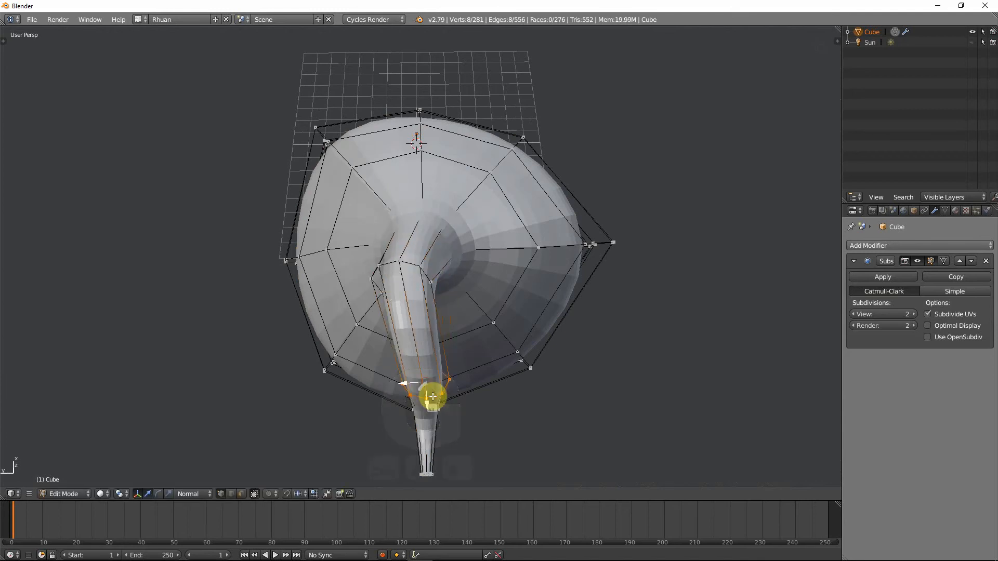
pyautogui.press('g')
pyautogui.click(454, 392)
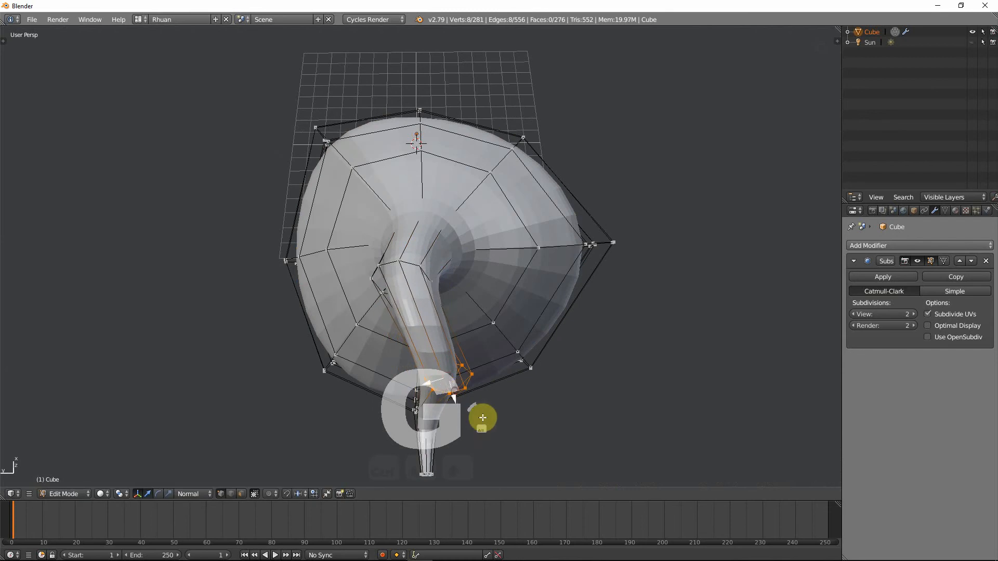
pyautogui.moveTo(481, 417); pyautogui.dragTo(477, 369, button='middle')
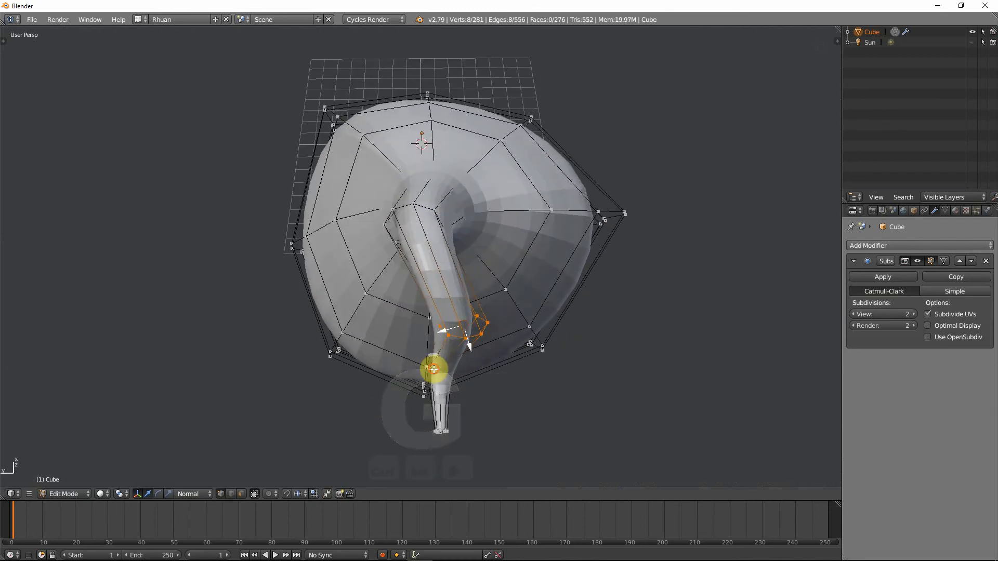
pyautogui.keyDown('alt'); pyautogui.rightClick(440, 373); pyautogui.keyUp('alt')
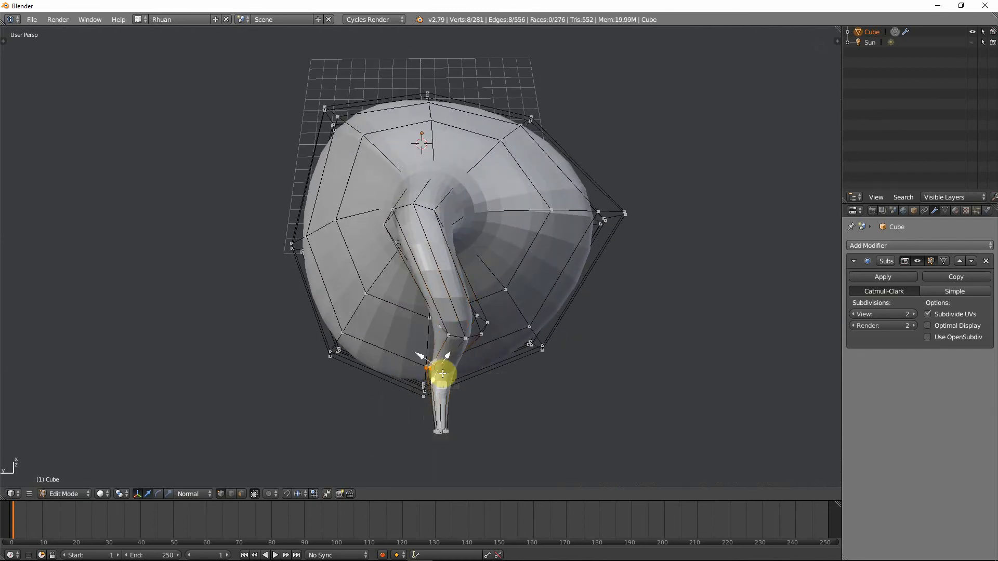
pyautogui.press('g')
pyautogui.click(457, 400)
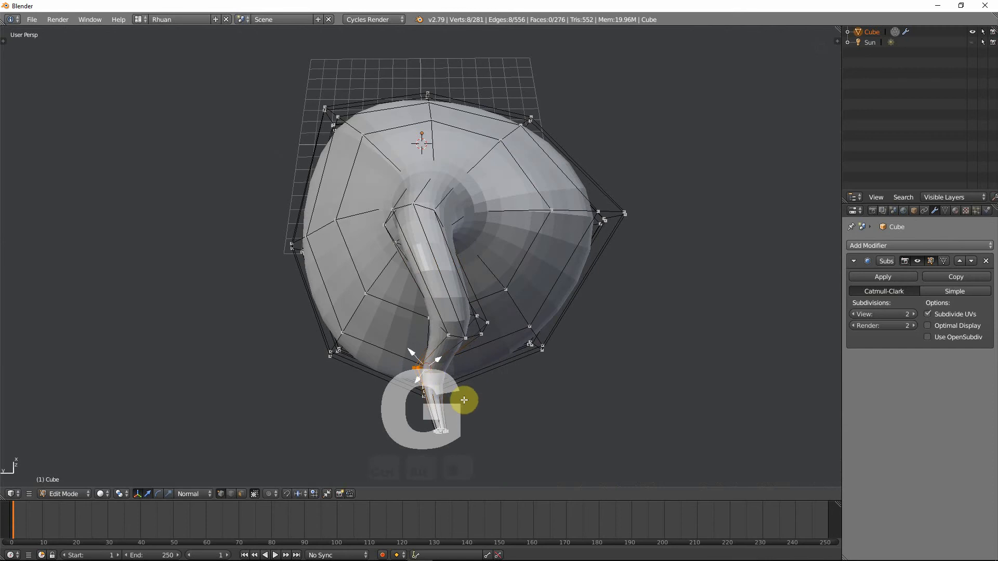
# Step: In front view, raise the stem's end ring about 0.48 along Z and rotate it to align with the upturned tip
pyautogui.moveTo(457, 400); pyautogui.dragTo(266, 279, button='middle')
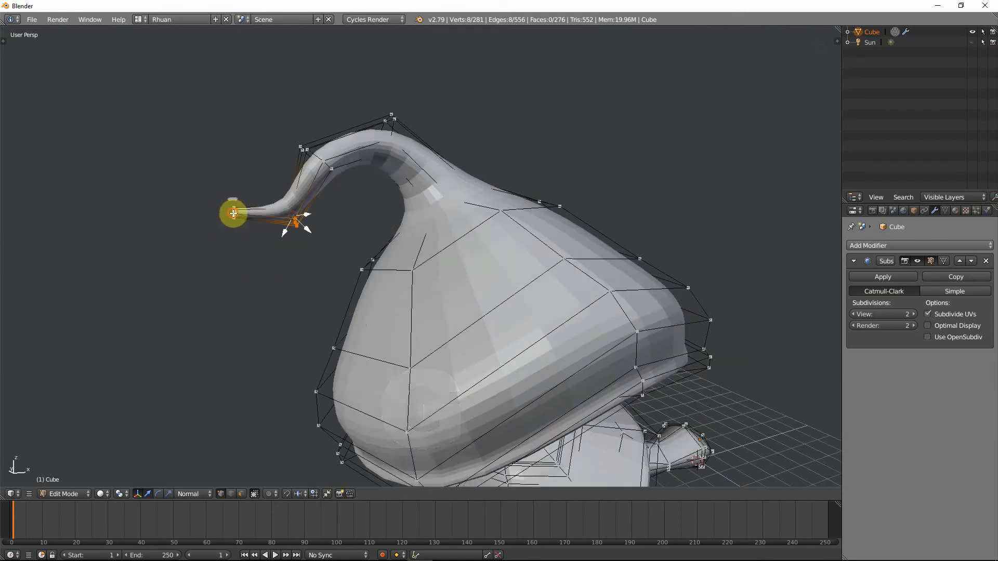
pyautogui.press('KP_1')
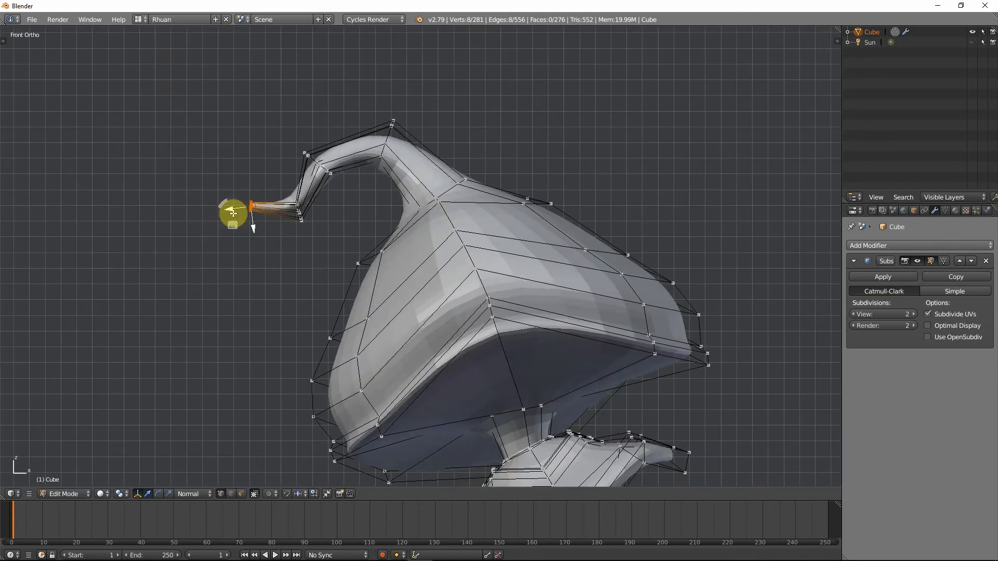
pyautogui.press('g')
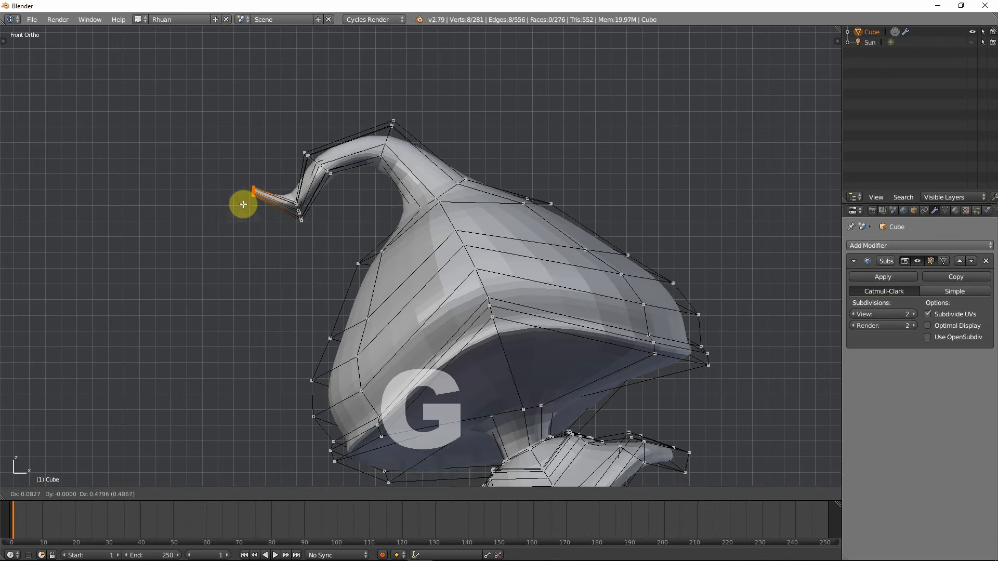
pyautogui.click(243, 203)
pyautogui.scroll(4, 233, 207)
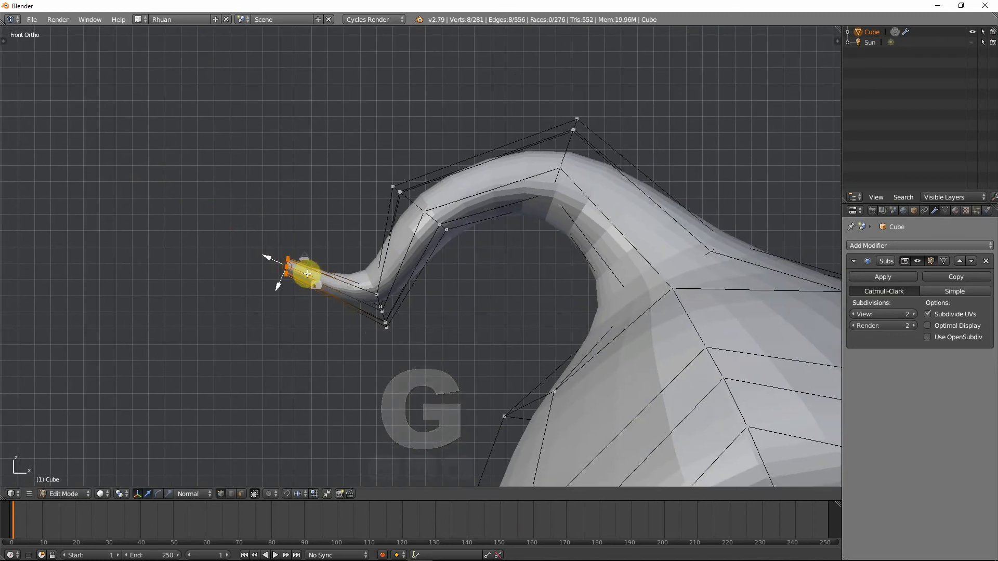
pyautogui.press('r')
pyautogui.click(328, 300)
# Step: Extrude the stem's end ring a short way outward along its normal, scale it to about 0.48 and pull it slightly further out
pyautogui.scroll(3, 291, 281)
pyautogui.keyDown('shift'); pyautogui.moveTo(340, 285); pyautogui.dragTo(515, 294, button='middle'); pyautogui.keyUp('shift')
pyautogui.scroll(2, 395, 309)
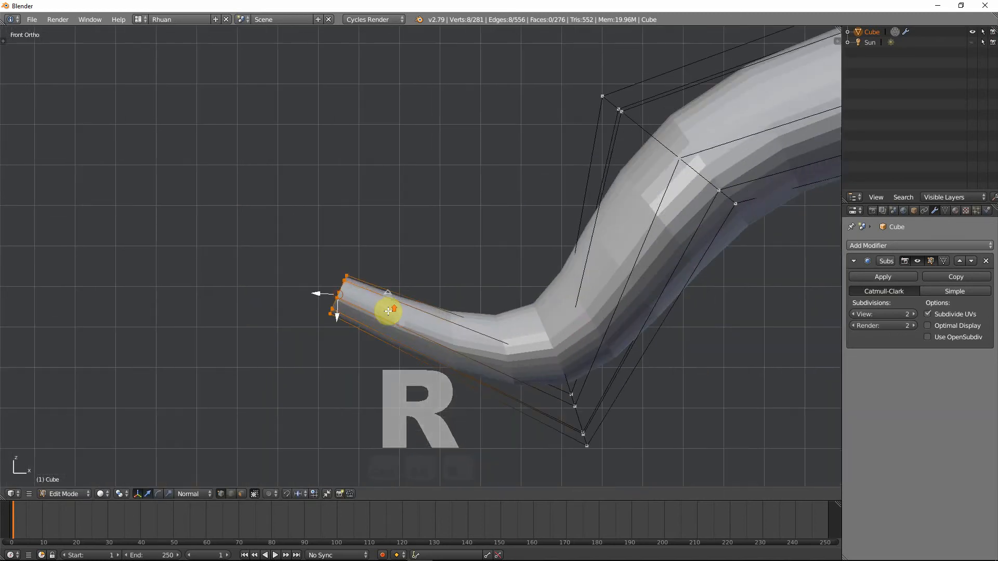
pyautogui.press('e')
pyautogui.middleClick(320, 307)
pyautogui.rightClick(320, 307)
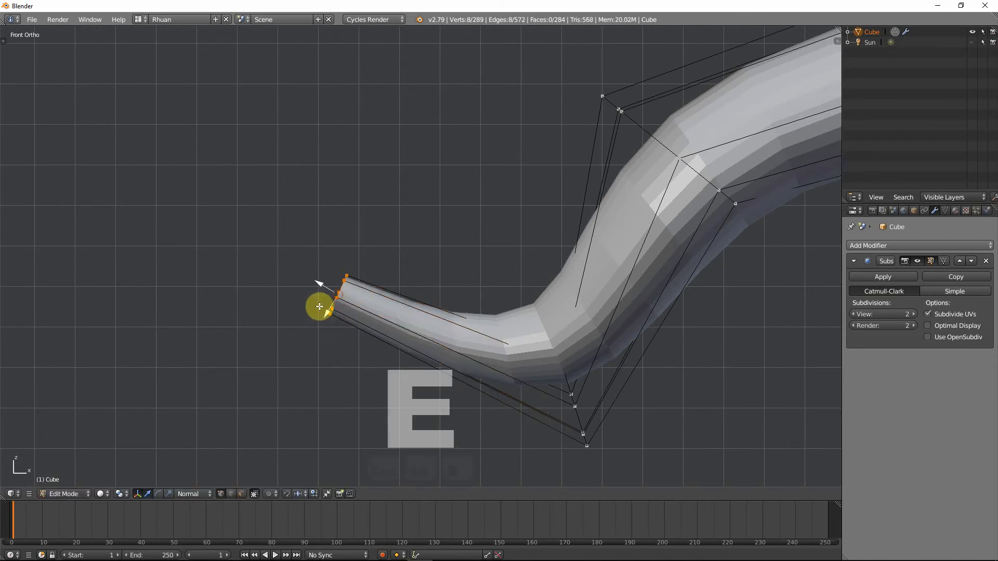
pyautogui.moveTo(318, 279); pyautogui.dragTo(315, 275)
pyautogui.press('s')
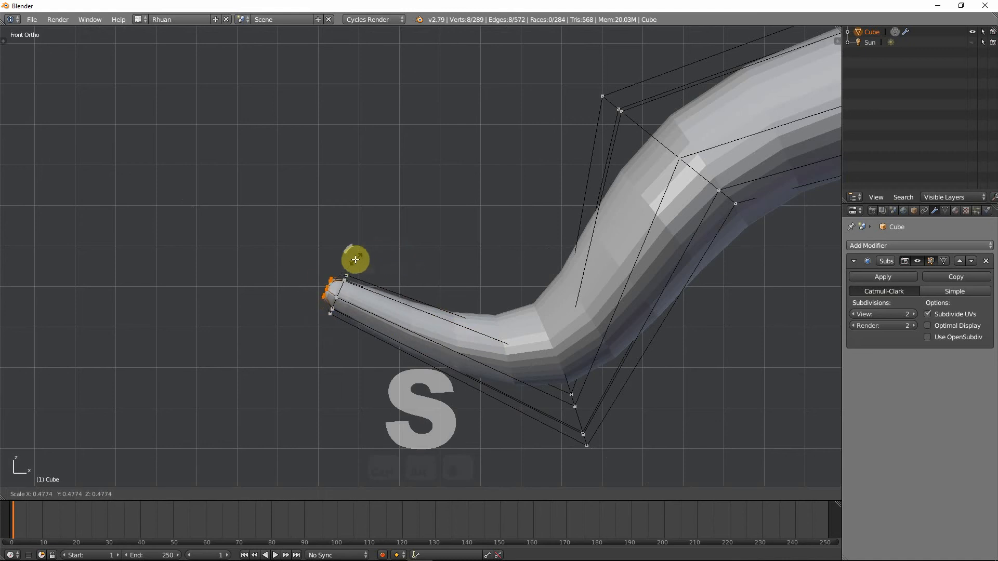
pyautogui.click(350, 263)
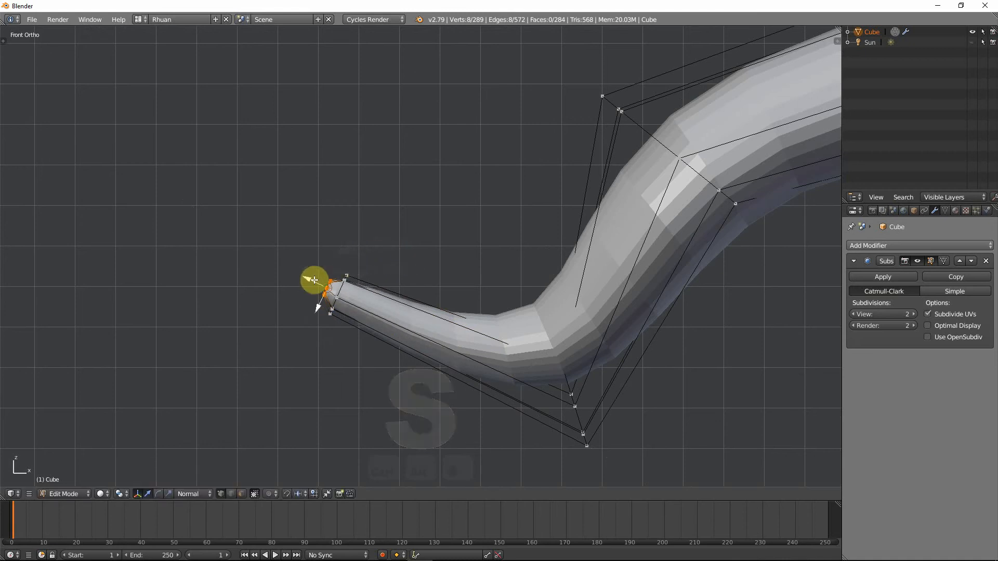
pyautogui.moveTo(312, 283); pyautogui.dragTo(301, 274)
# Step: Extrude the tip ring slightly outward once more and merge its vertices at the center to close the stem
pyautogui.scroll(3, 305, 316)
pyautogui.keyDown('shift'); pyautogui.moveTo(331, 328); pyautogui.dragTo(413, 317, button='middle'); pyautogui.keyUp('shift')
pyautogui.scroll(2, 400, 324)
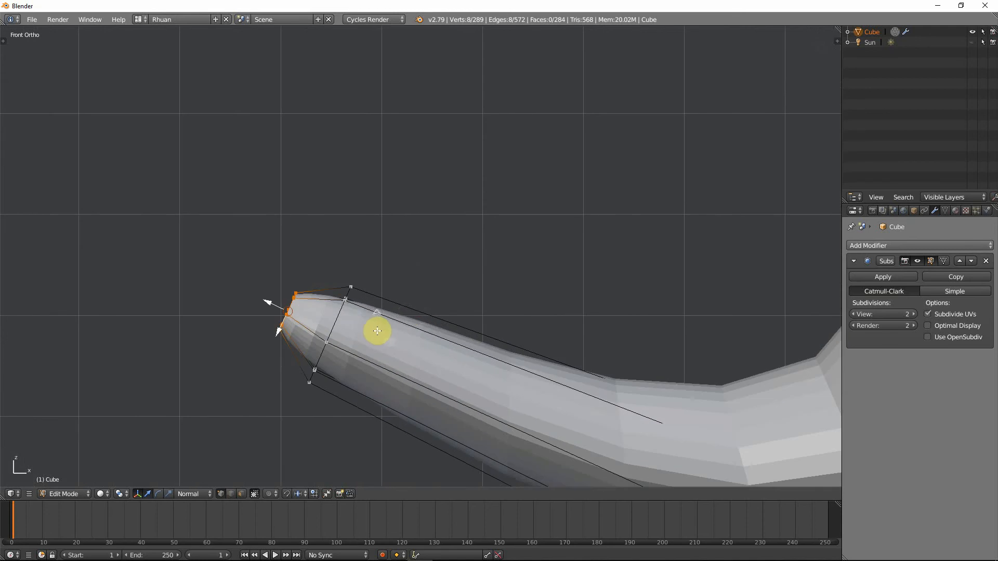
pyautogui.press('e')
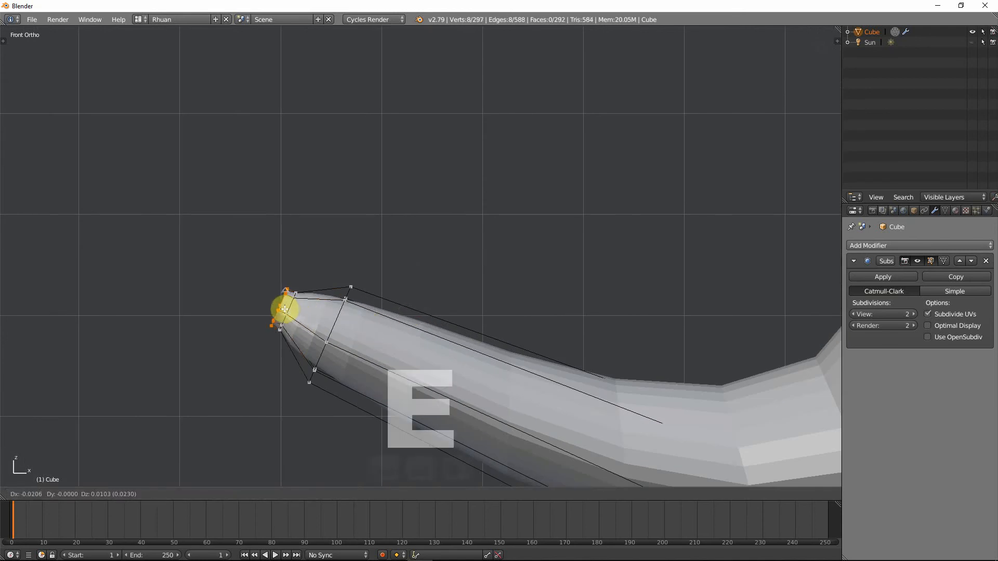
pyautogui.rightClick(276, 305)
pyautogui.moveTo(269, 300); pyautogui.dragTo(261, 295)
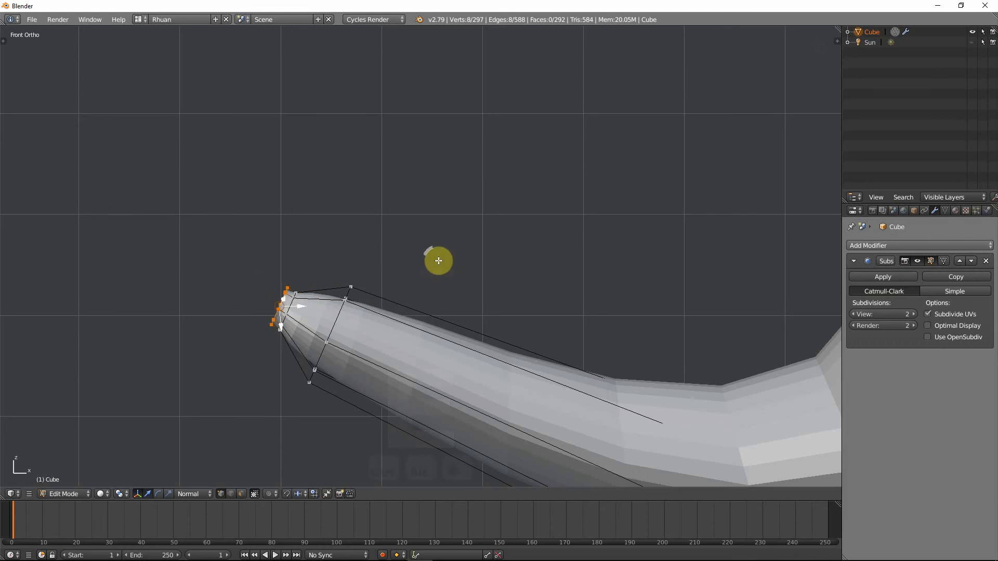
pyautogui.hotkey('alt', 'm')
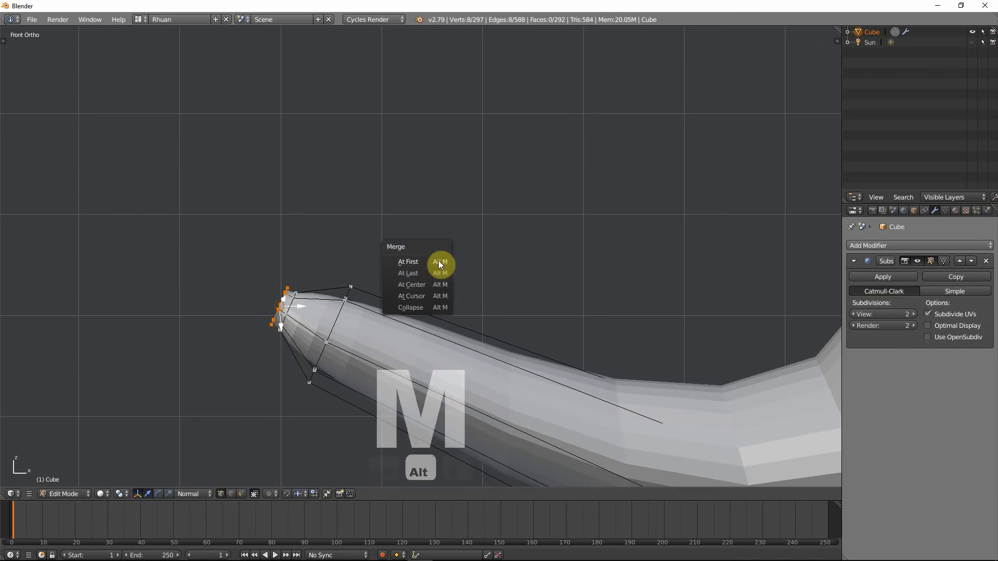
pyautogui.click(417, 285)
# Step: Examine the closed tip and the winding stem's shape in Object Mode and Edit Mode from several angles
pyautogui.press('Tab')
pyautogui.scroll(-5, 385, 331)
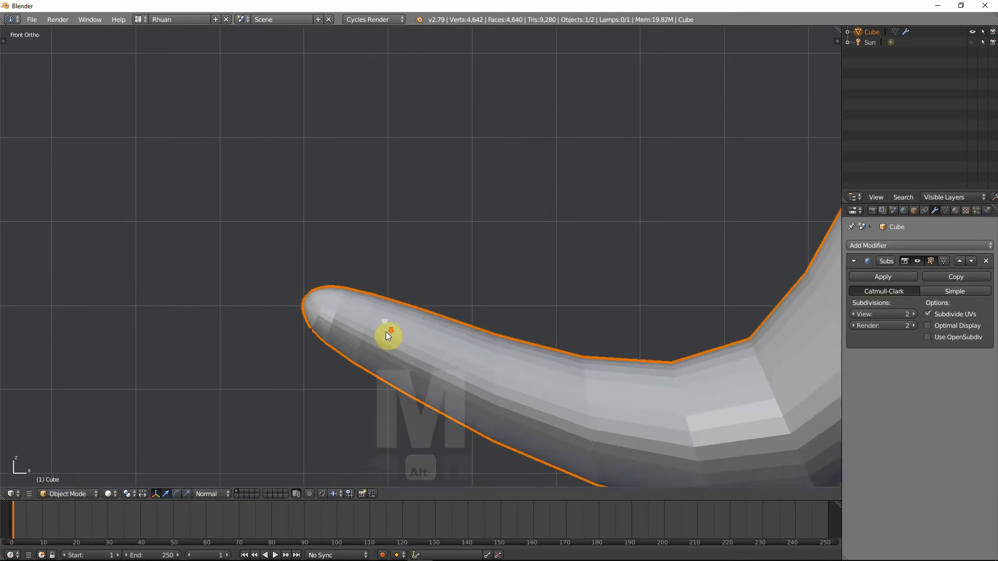
pyautogui.scroll(-4, 387, 329)
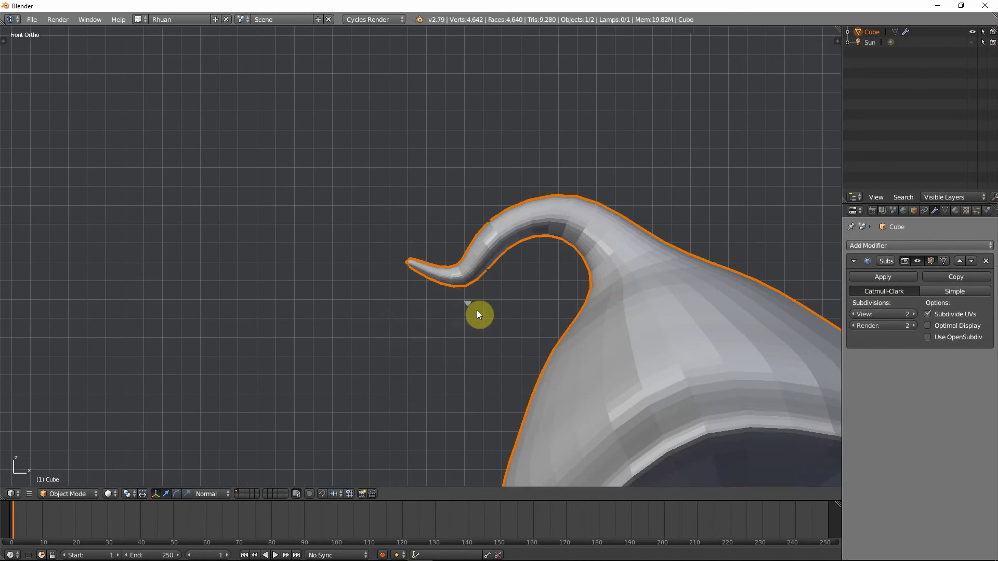
pyautogui.moveTo(356, 289); pyautogui.dragTo(408, 359, button='middle')
pyautogui.press('Tab')
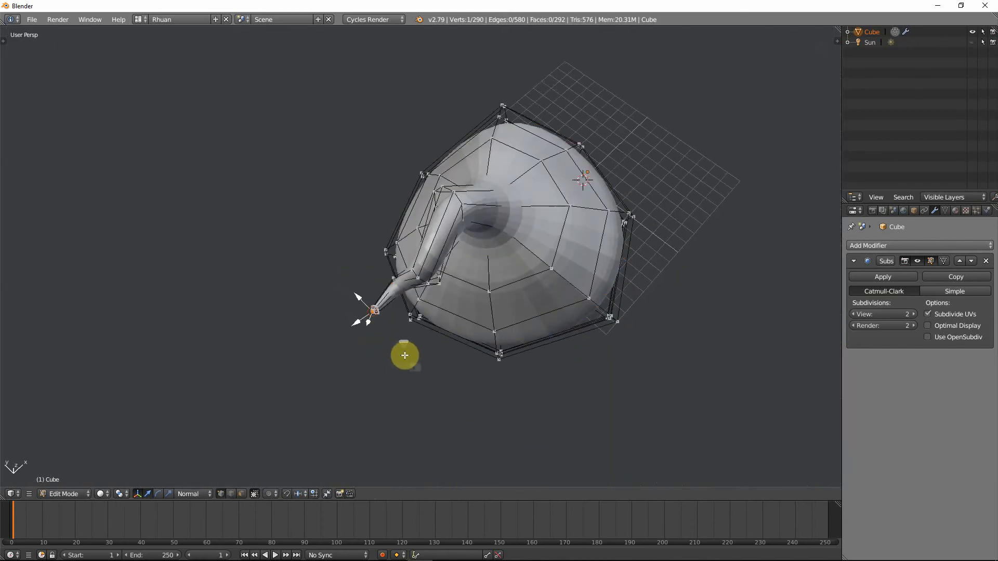
pyautogui.scroll(4, 406, 352)
pyautogui.moveTo(355, 325); pyautogui.dragTo(330, 256, button='middle')
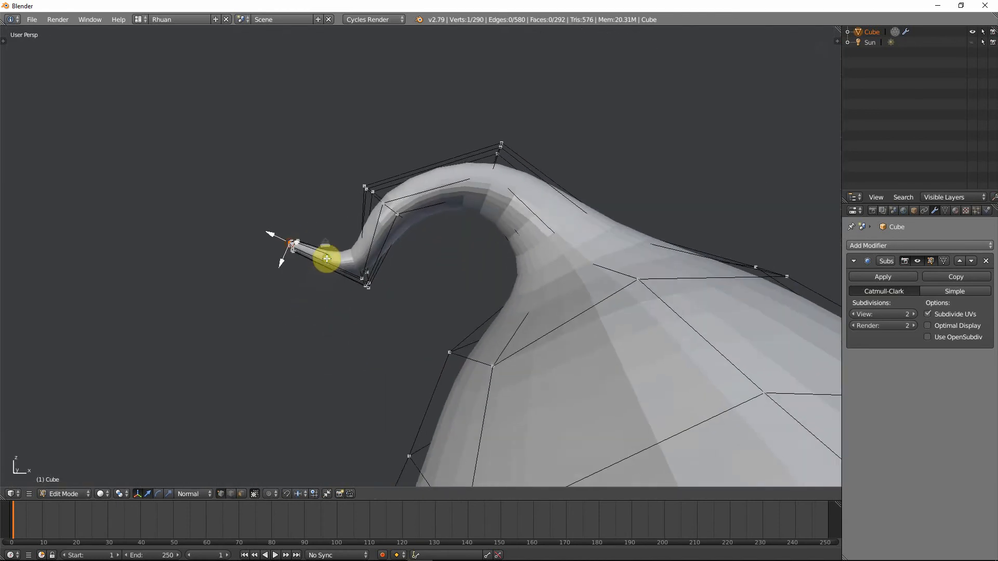
# Step: In front view, add an edge loop on the stem between its base and first bend, and move it outward to round the curve
pyautogui.press('KP_1')
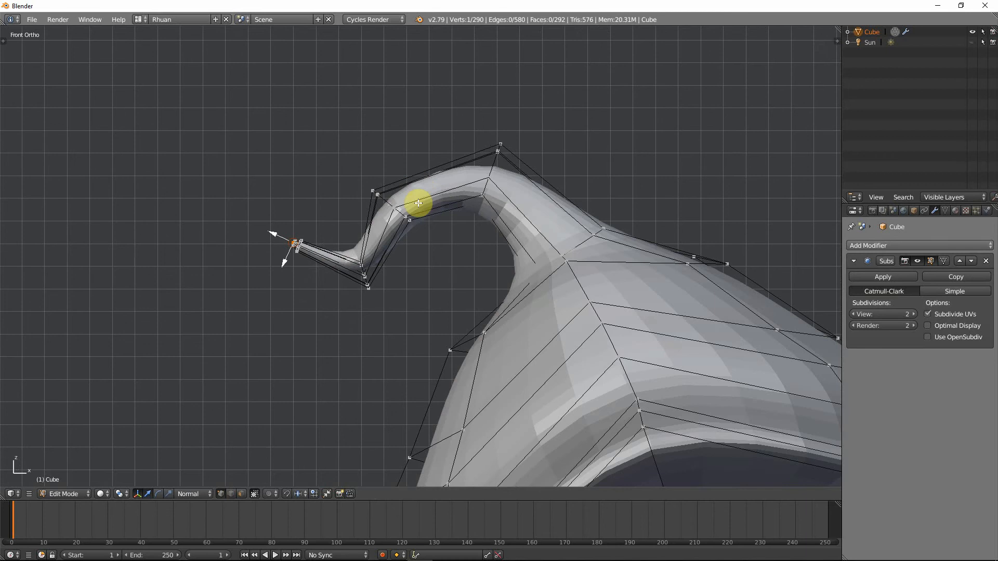
pyautogui.hotkey('ctrl', 'r')
pyautogui.click(525, 220)
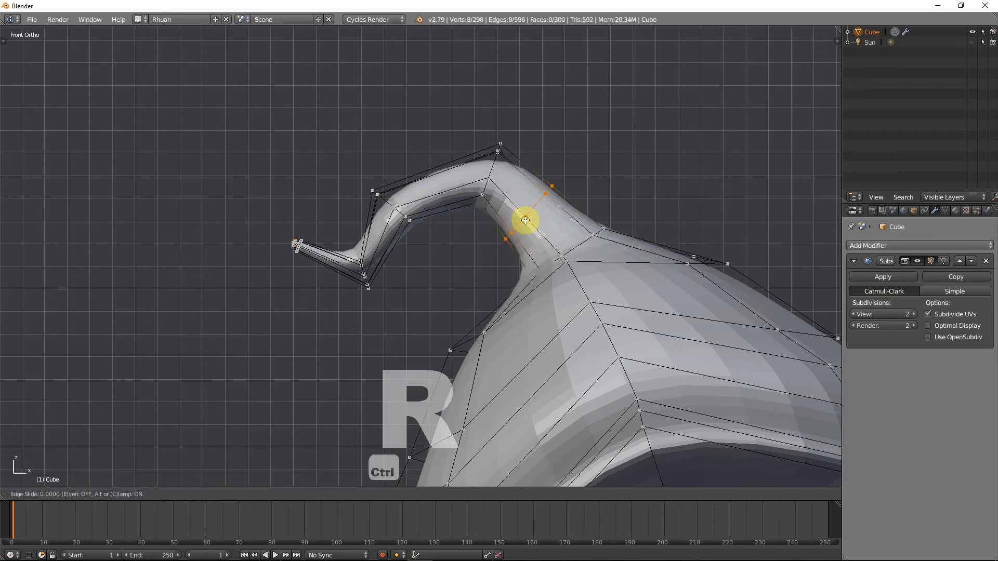
pyautogui.rightClick(526, 219)
pyautogui.press('g')
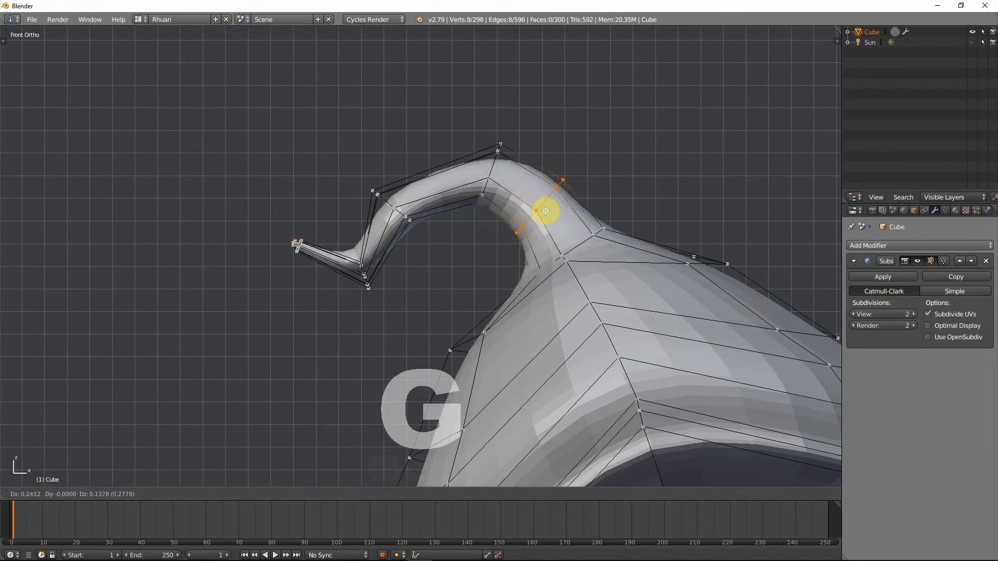
pyautogui.click(553, 206)
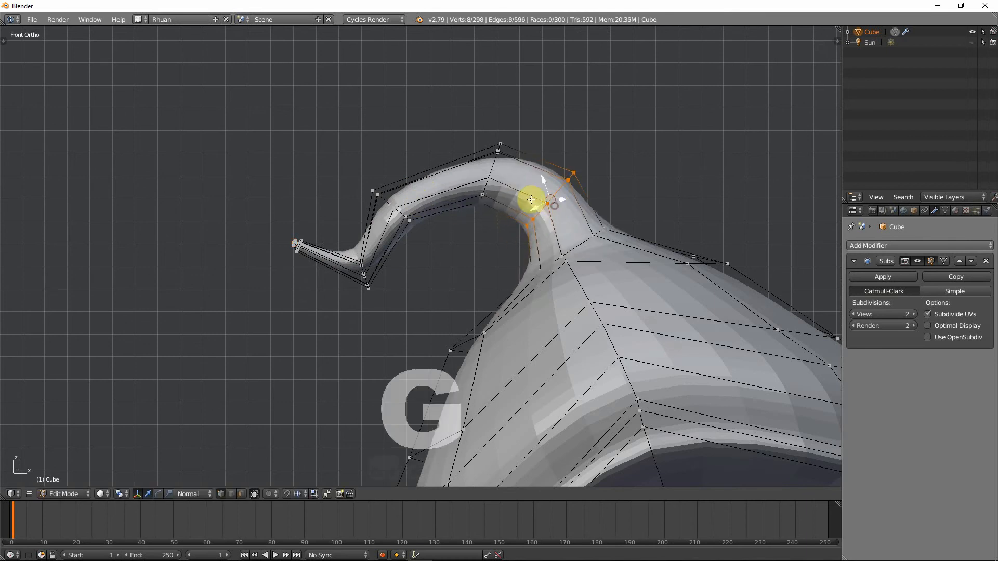
# Step: Add an edge loop on the stem's arched section, raise it about 0.46, scale it to about 1.27, and slightly enlarge the ring behind it
pyautogui.hotkey('ctrl', 'r')
pyautogui.click(443, 203)
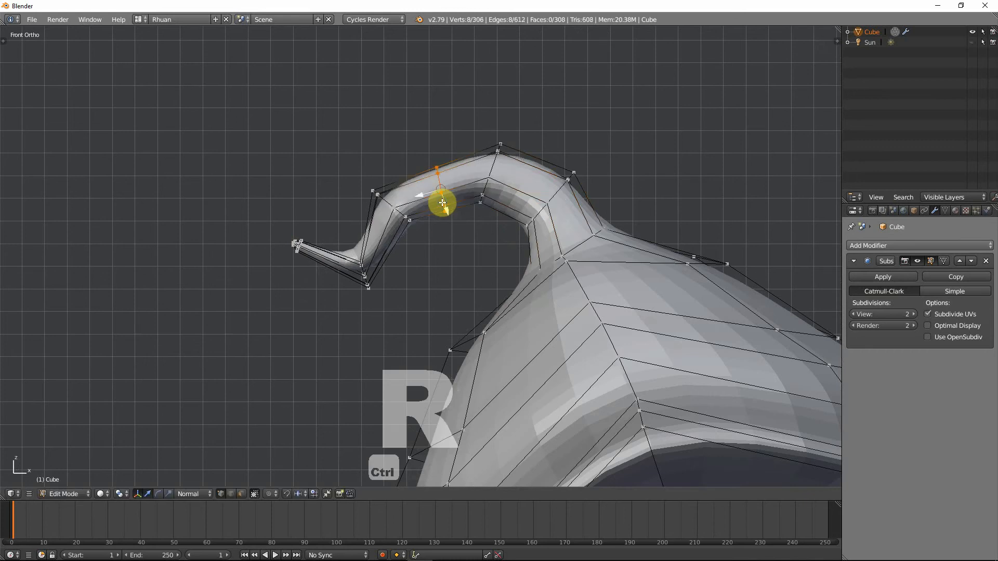
pyautogui.press('g')
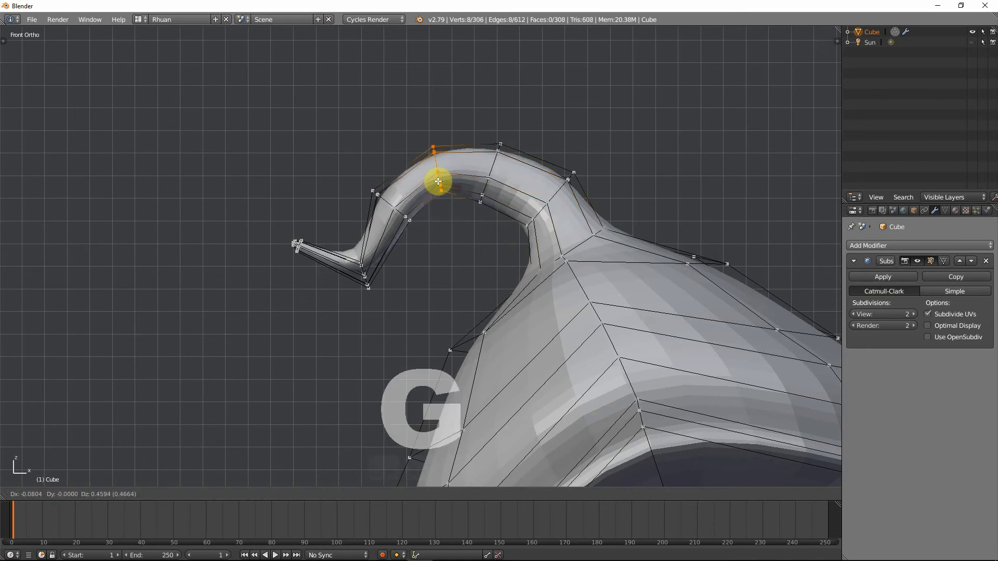
pyautogui.press('s')
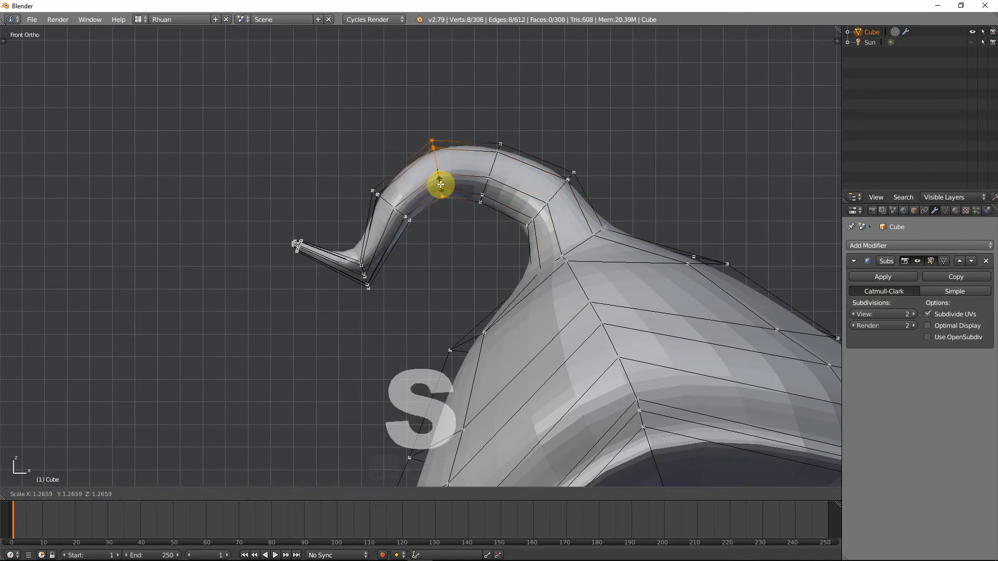
pyautogui.click(441, 184)
pyautogui.keyDown('alt'); pyautogui.click(492, 167); pyautogui.keyUp('alt')
pyautogui.press('s')
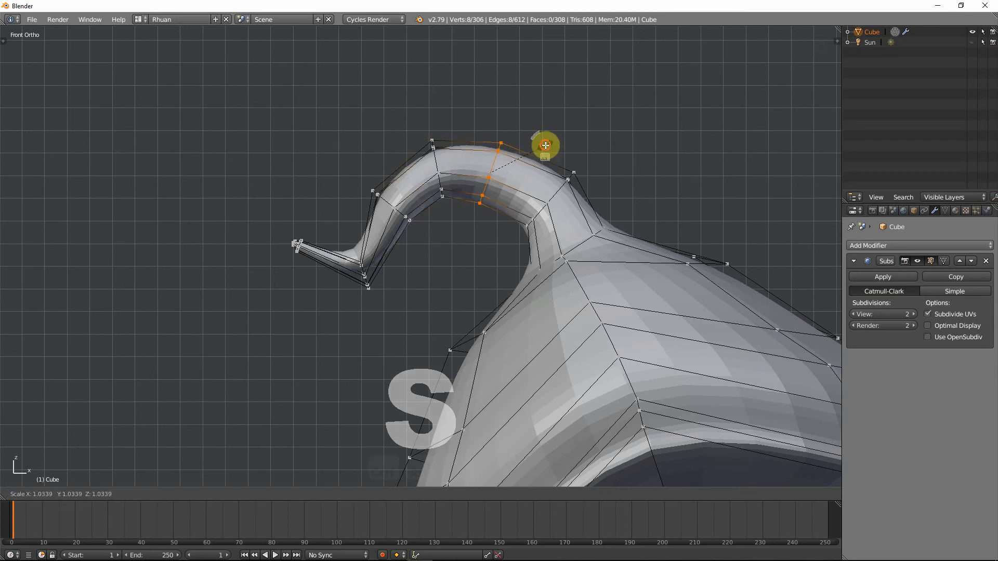
pyautogui.click(546, 145)
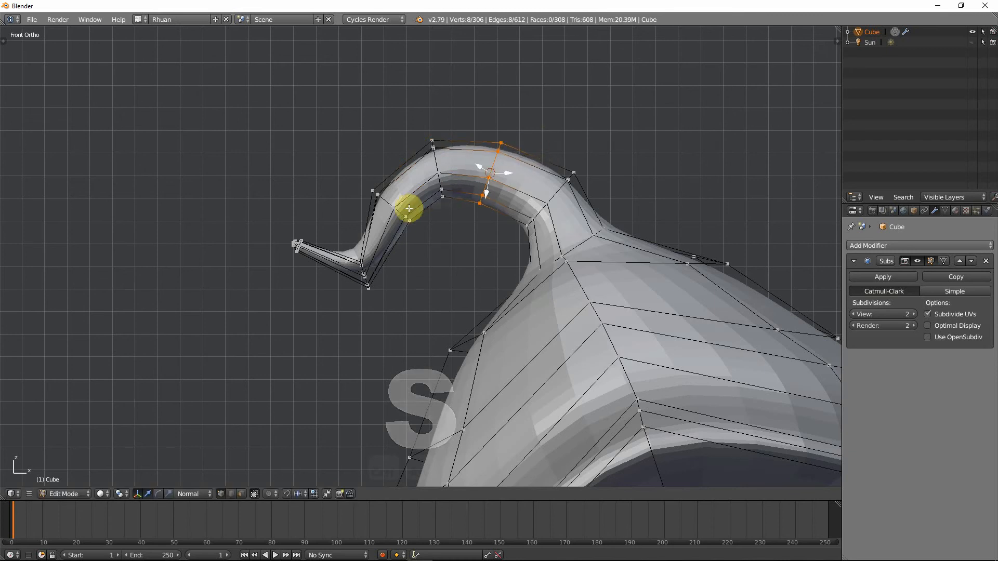
# Step: Add an edge loop midway along the stem's descending section and adjust its position to smooth the curve
pyautogui.click(441, 219)
pyautogui.hotkey('ctrl', 'r')
pyautogui.click(384, 244)
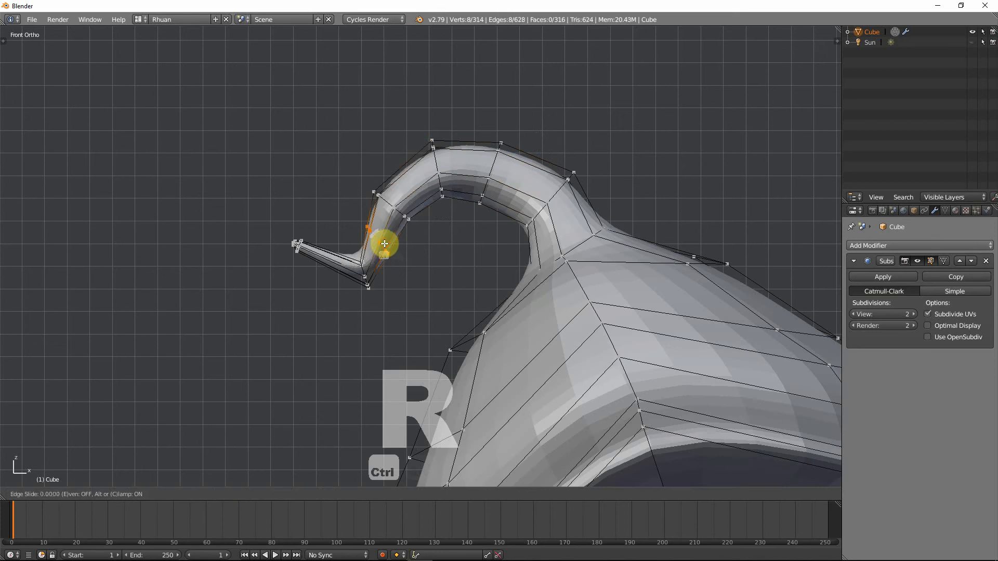
pyautogui.click(388, 250)
pyautogui.press('g')
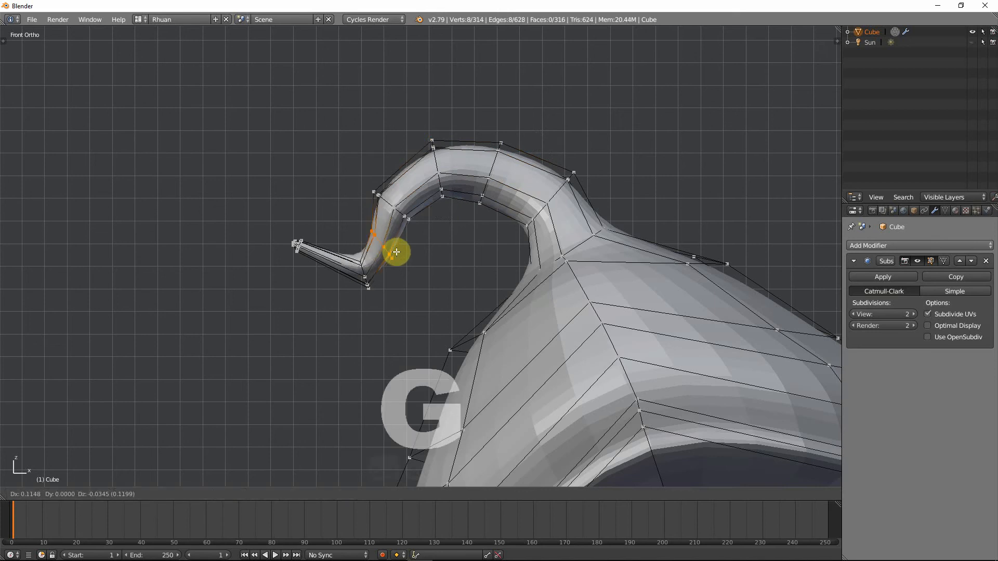
pyautogui.click(390, 247)
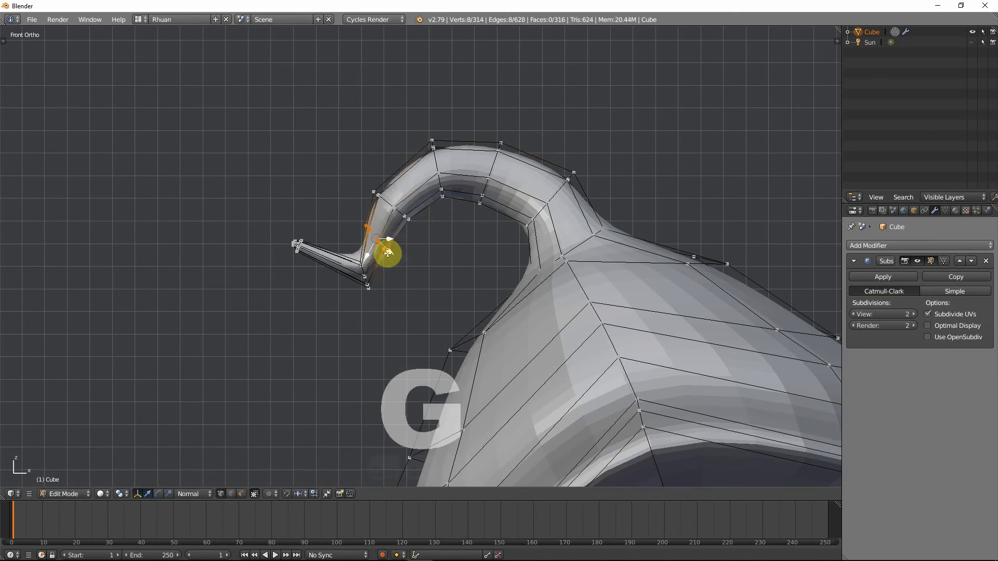
# Step: Add an edge loop midway along the stem's upturned tip section, lower it about 0.2 and rotate it about 19 degrees
pyautogui.hotkey('ctrl', 'r')
pyautogui.click(335, 260)
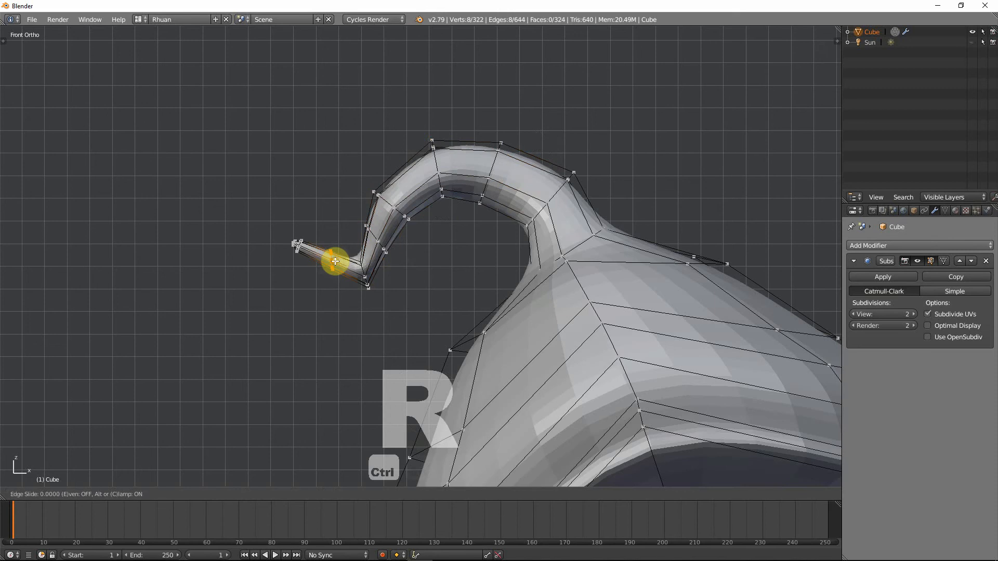
pyautogui.rightClick(361, 255)
pyautogui.press('g')
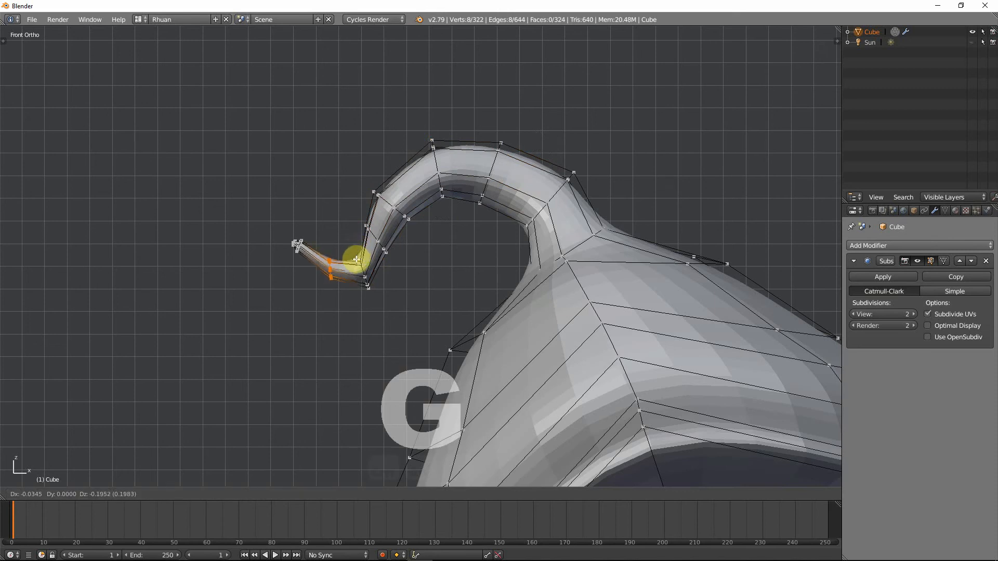
pyautogui.press('r')
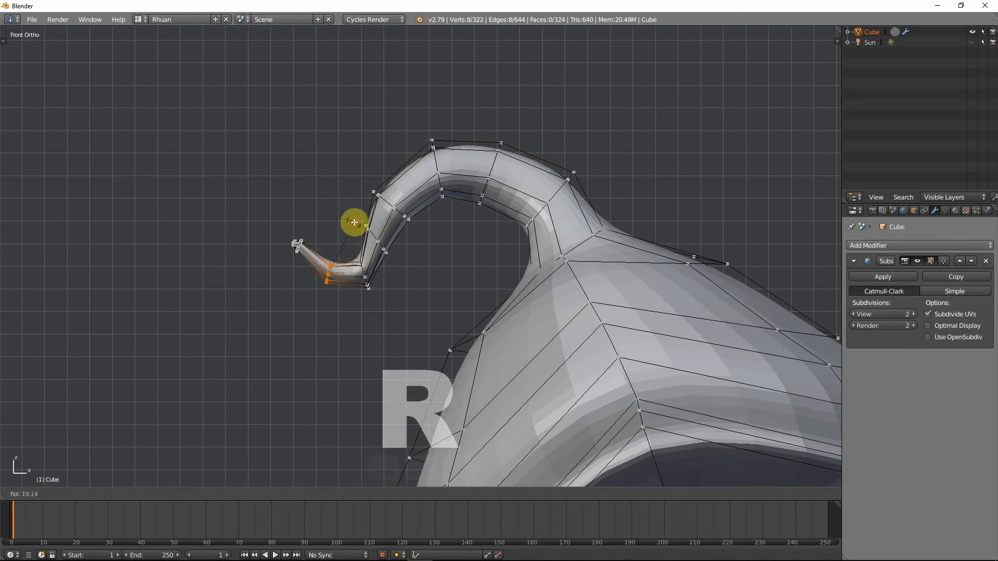
pyautogui.click(354, 222)
# Step: Check the stem's shape in Object Mode, then scale up the edge ring where the stem meets the cap to widen the transition
pyautogui.press('Tab')
pyautogui.moveTo(356, 223); pyautogui.dragTo(352, 311, button='middle')
pyautogui.scroll(-3, 364, 279)
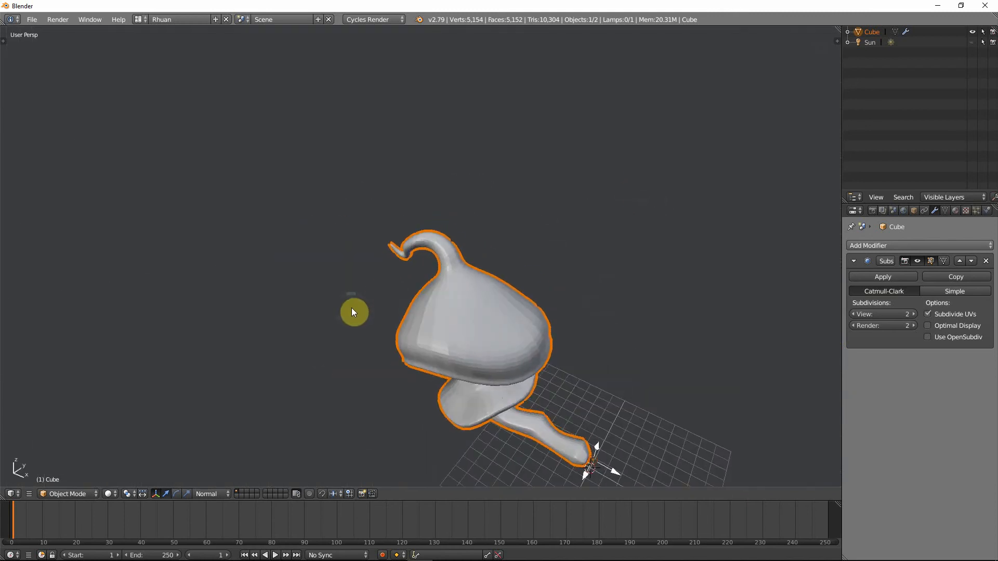
pyautogui.press('KP_1')
pyautogui.scroll(5, 438, 283)
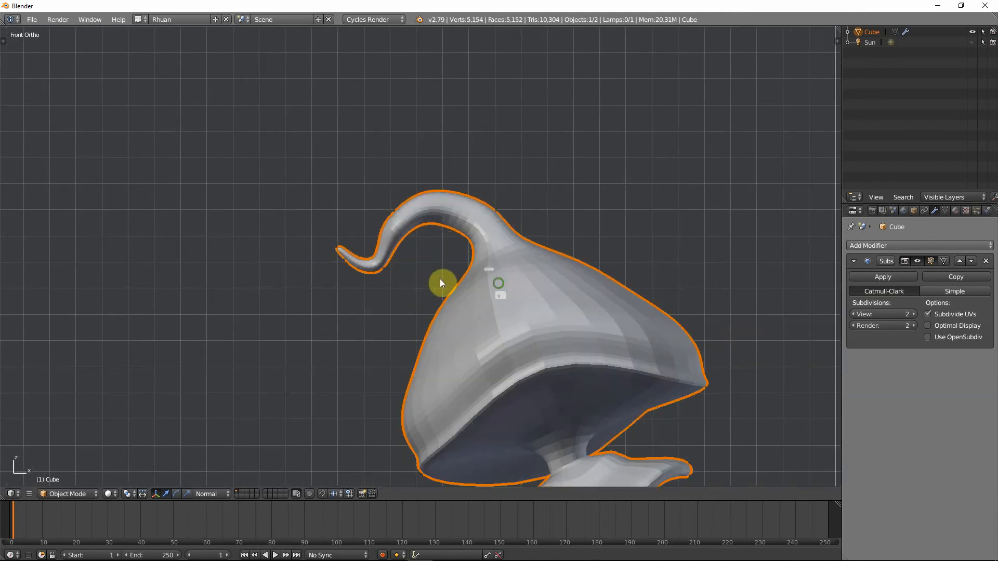
pyautogui.press('Tab')
pyautogui.keyDown('alt'); pyautogui.rightClick(458, 251); pyautogui.keyUp('alt')
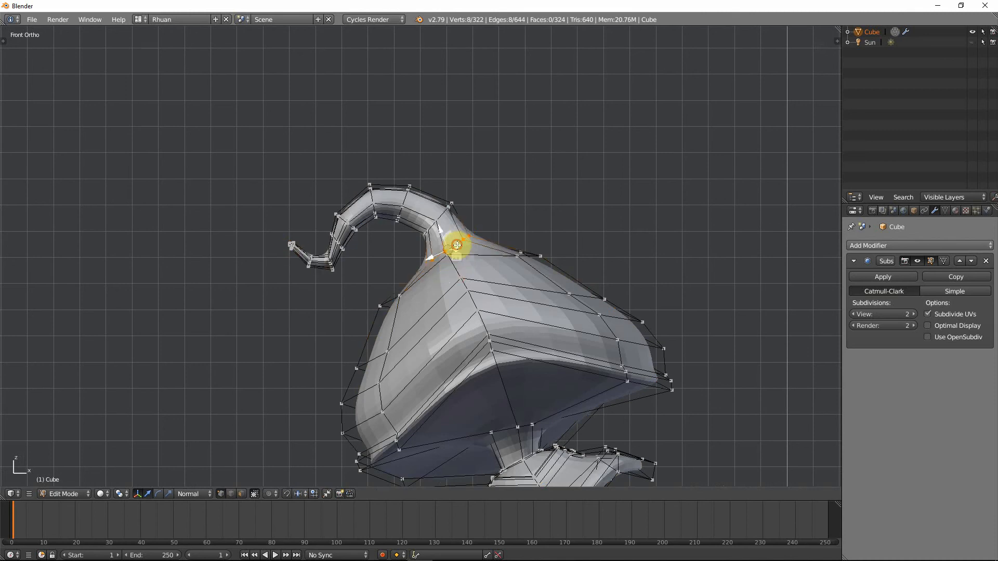
pyautogui.moveTo(462, 249); pyautogui.dragTo(472, 263, button='middle')
pyautogui.scroll(3, 474, 264)
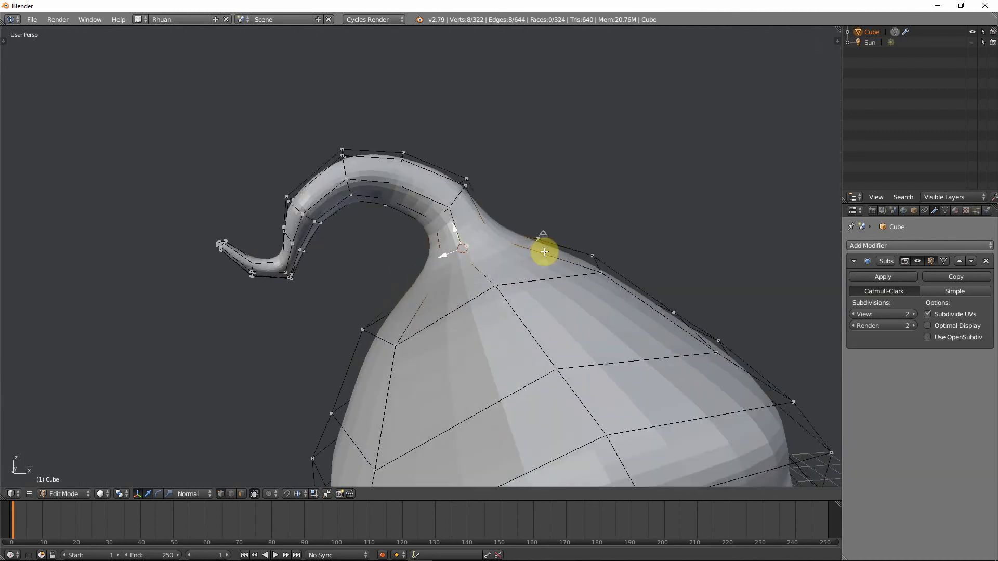
pyautogui.press('s')
pyautogui.click(584, 244)
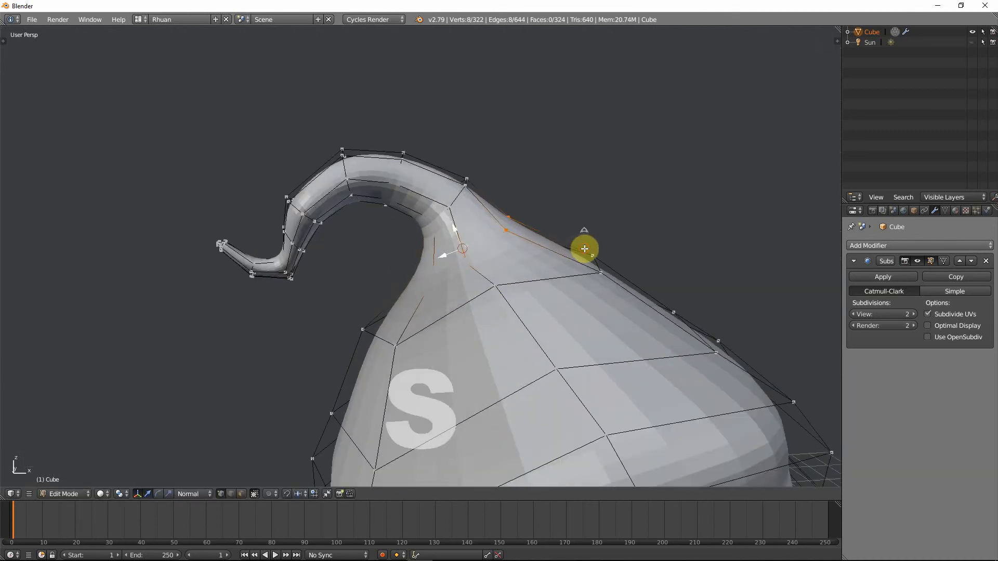
# Step: Add an edge loop midway across the cap's underside and push it about 1.17 inward along its normals to hollow the cap
pyautogui.press('Tab')
pyautogui.scroll(-5, 567, 289)
pyautogui.moveTo(566, 289); pyautogui.dragTo(445, 318, button='middle')
pyautogui.press('KP_1')
pyautogui.press('Tab')
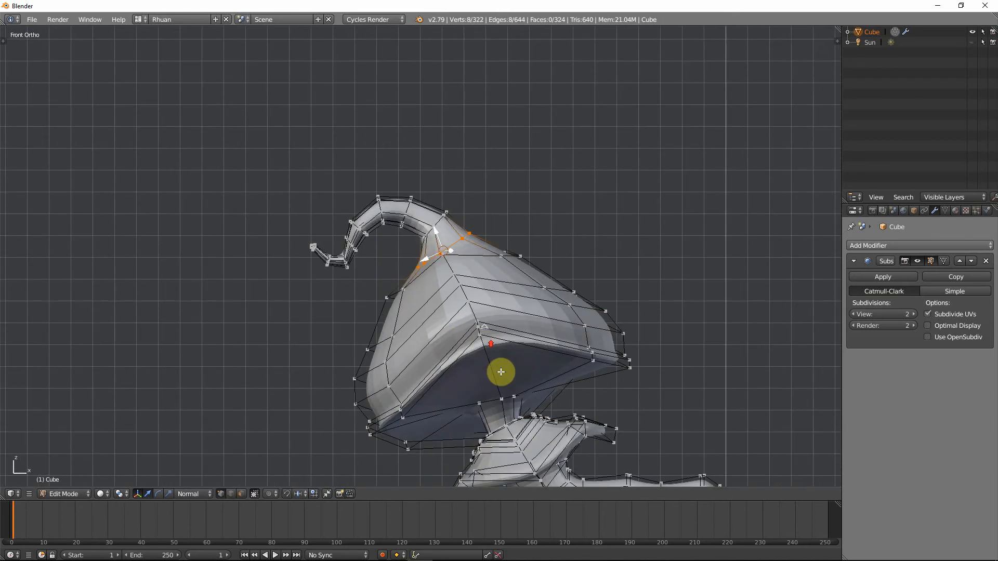
pyautogui.keyDown('shift'); pyautogui.moveTo(502, 372); pyautogui.dragTo(430, 179, button='middle'); pyautogui.keyUp('shift')
pyautogui.scroll(3, 449, 230)
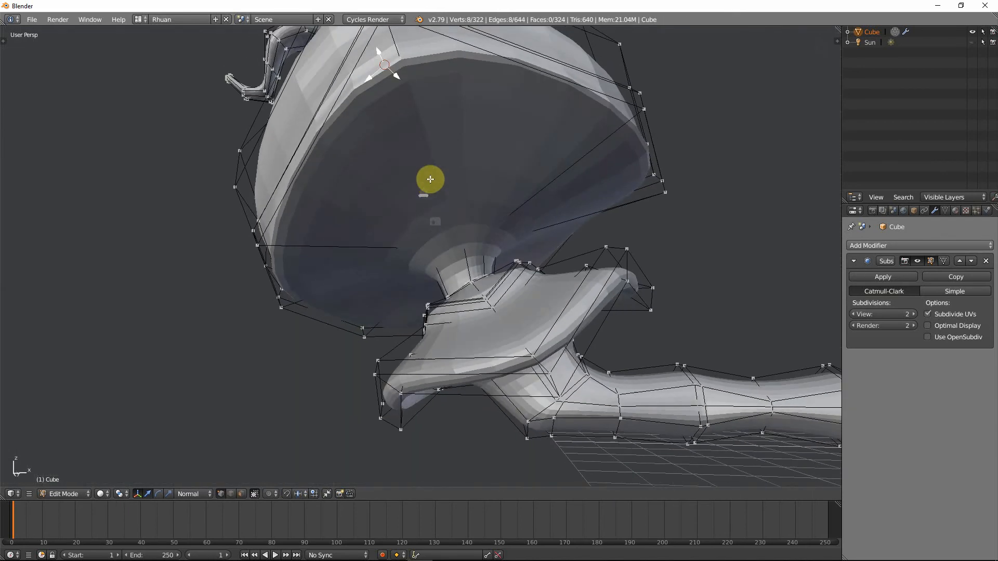
pyautogui.hotkey('ctrl', 'r')
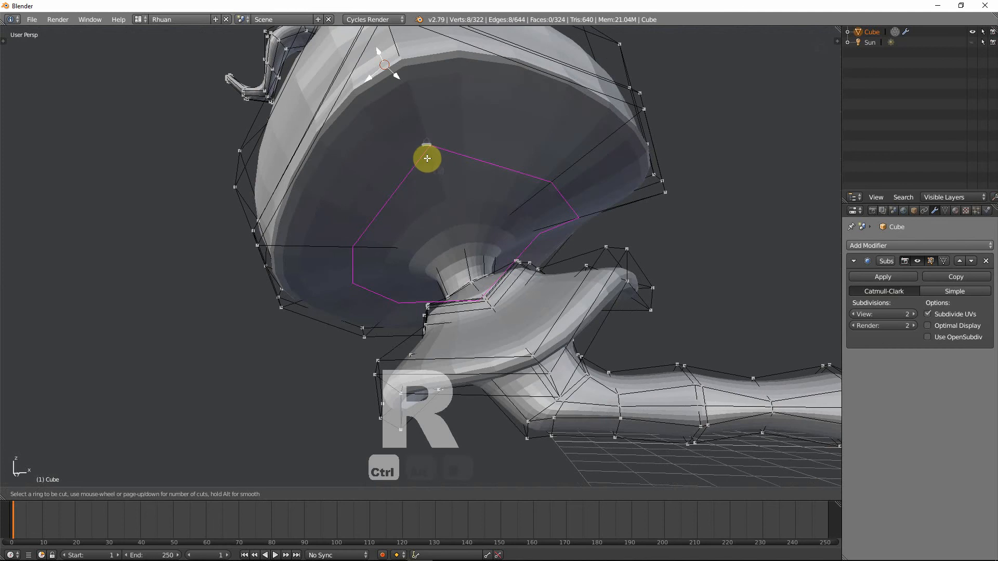
pyautogui.click(427, 158)
pyautogui.rightClick(427, 158)
pyautogui.moveTo(446, 223); pyautogui.dragTo(472, 256, button='middle')
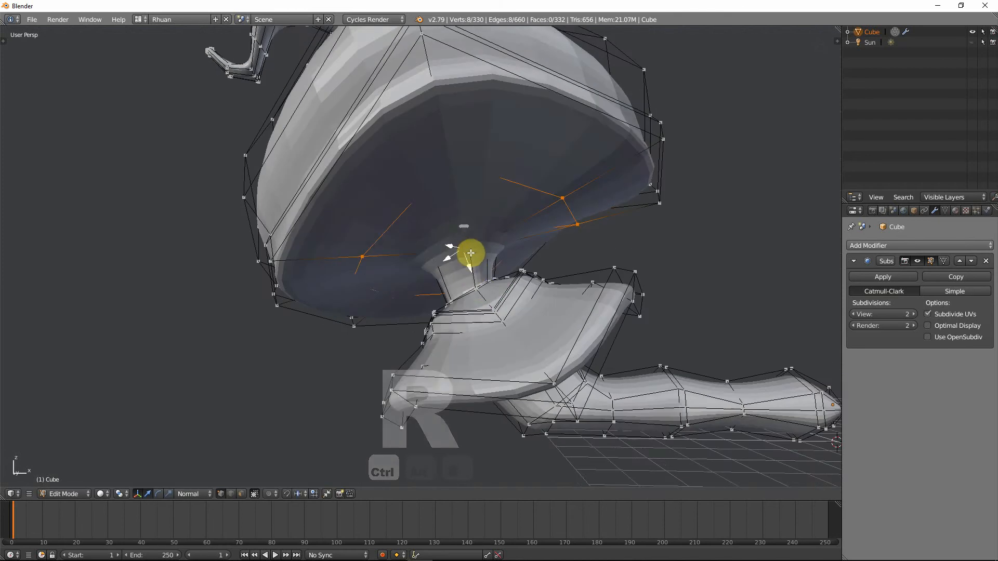
pyautogui.hotkey('alt', 's')
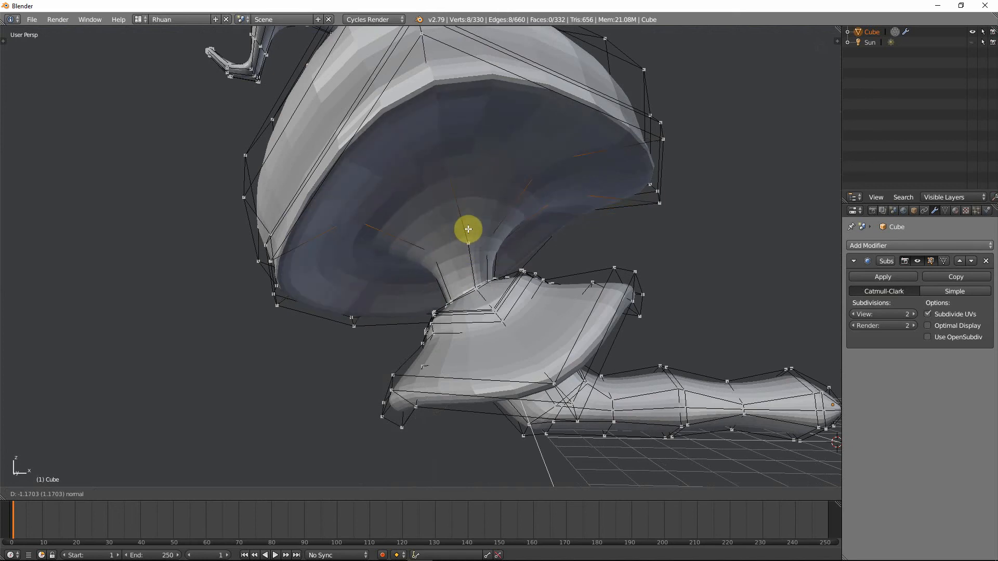
pyautogui.click(467, 229)
# Step: Add a second edge loop nearer the rim of the cap's underside, push it about 1.16 inward along its normals, and inspect the whole mushroom
pyautogui.hotkey('ctrl', 'r')
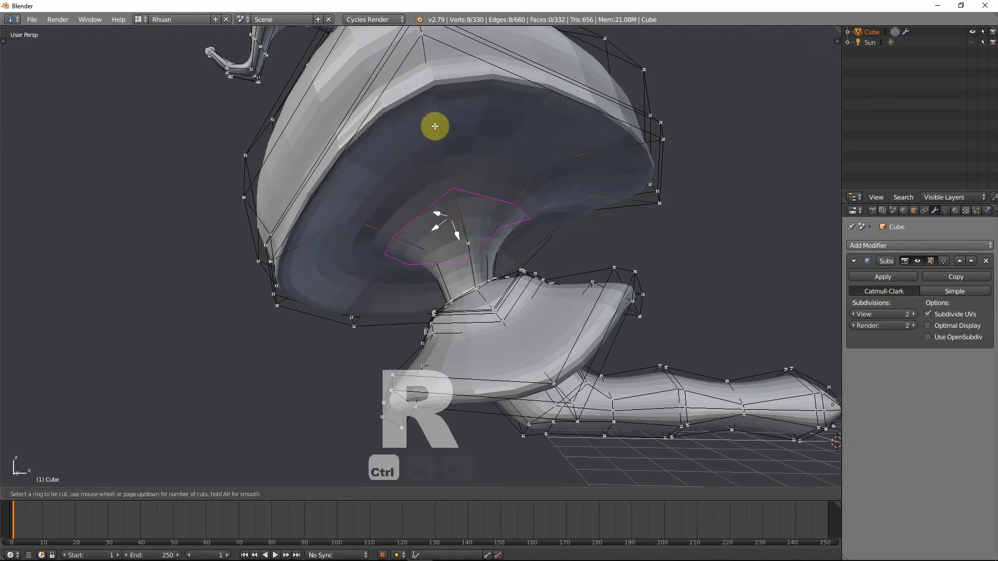
pyautogui.click(434, 119)
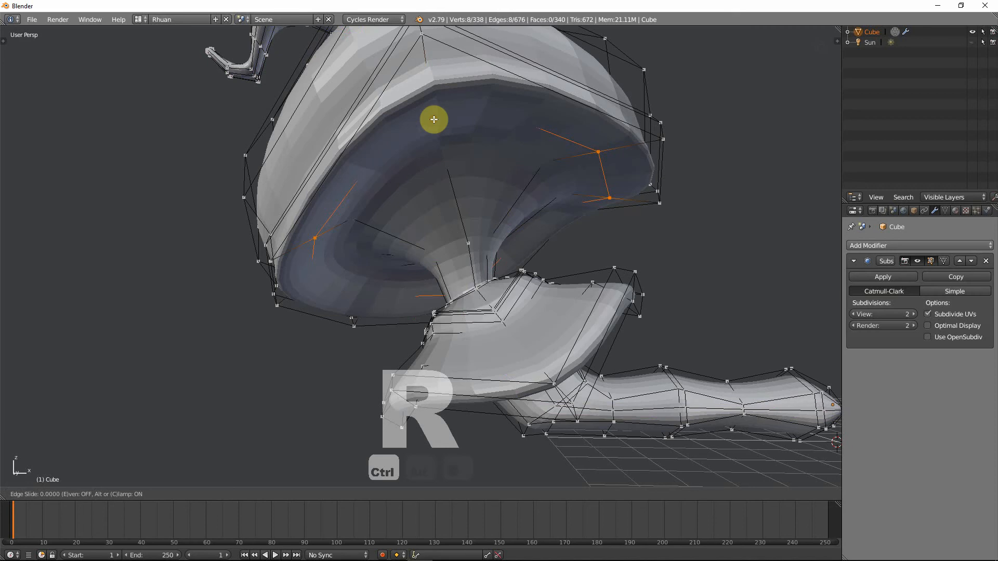
pyautogui.rightClick(434, 119)
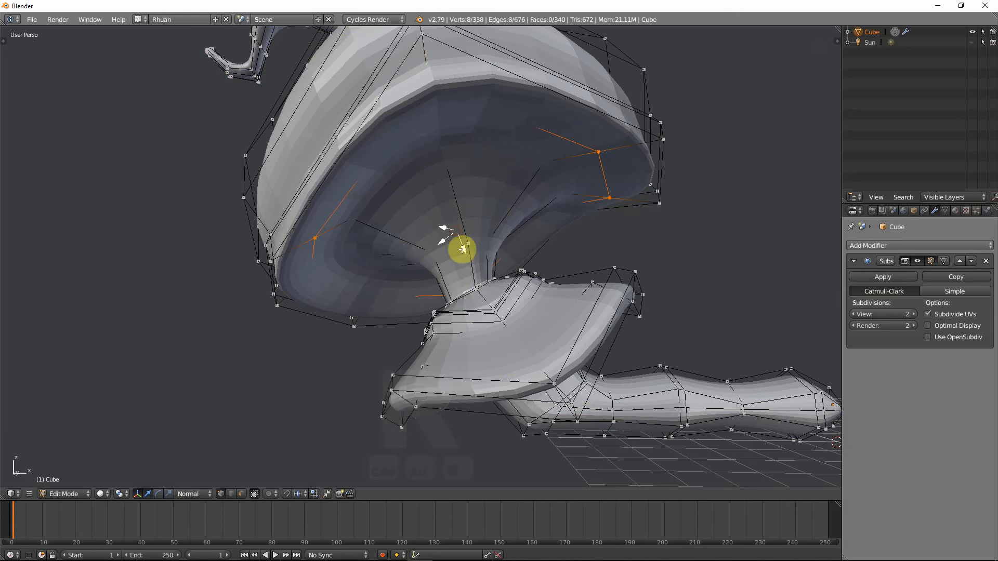
pyautogui.hotkey('alt', 's')
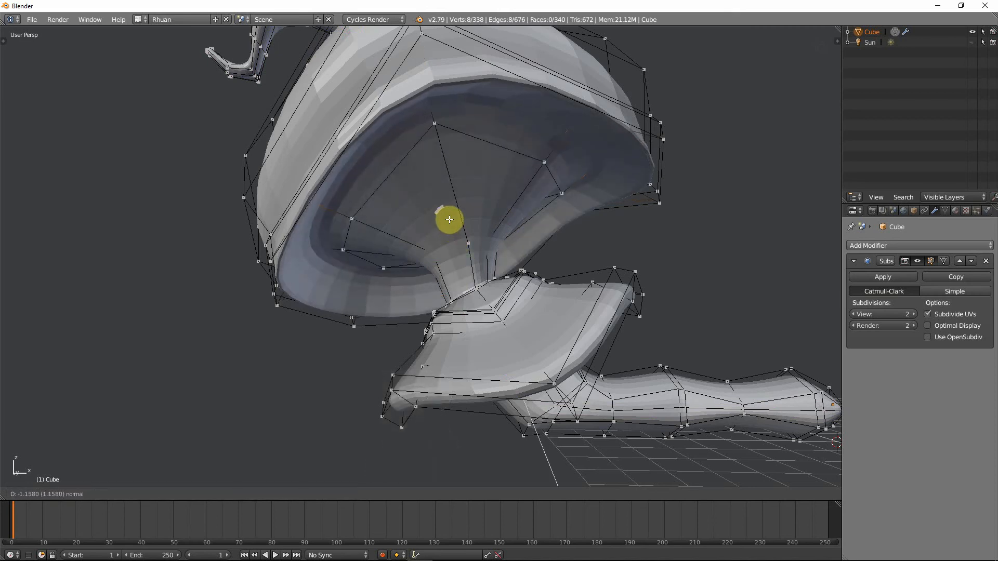
pyautogui.click(449, 220)
pyautogui.press('Tab')
pyautogui.scroll(-5, 449, 219)
pyautogui.moveTo(461, 237); pyautogui.dragTo(423, 293, button='middle')
pyautogui.scroll(4, 383, 317)
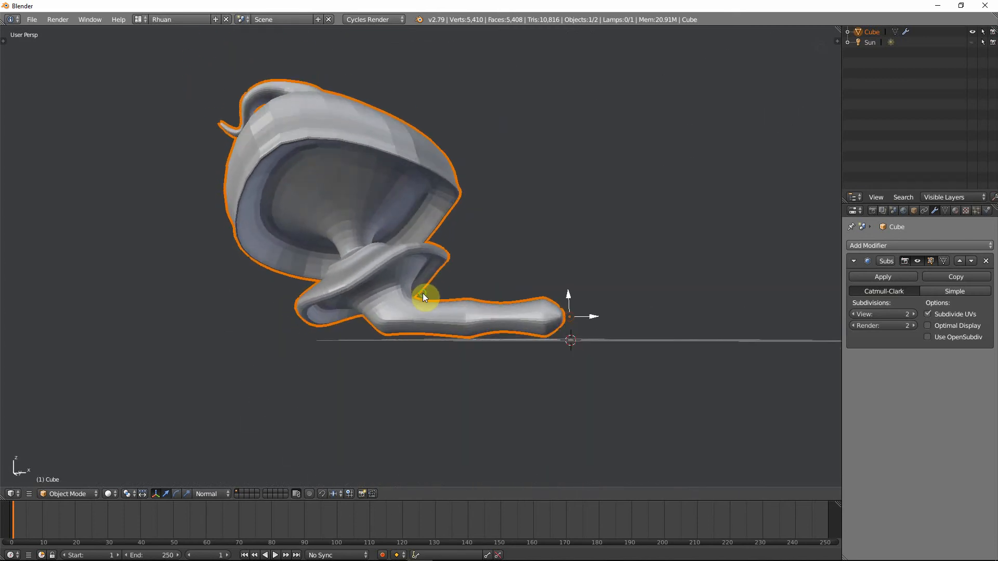
pyautogui.moveTo(538, 312); pyautogui.dragTo(530, 356, button='middle')
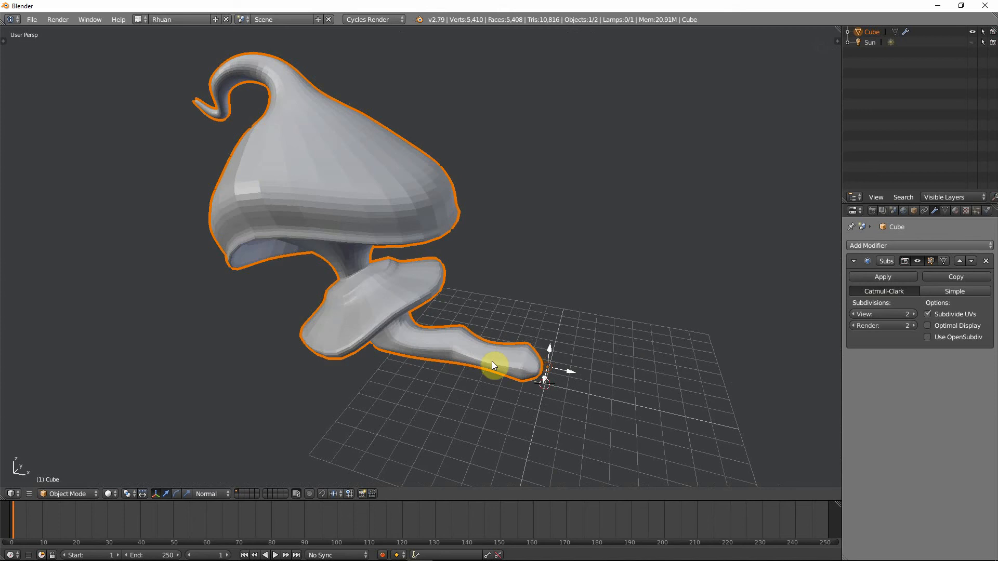
pyautogui.moveTo(335, 207); pyautogui.dragTo(351, 198, button='middle')
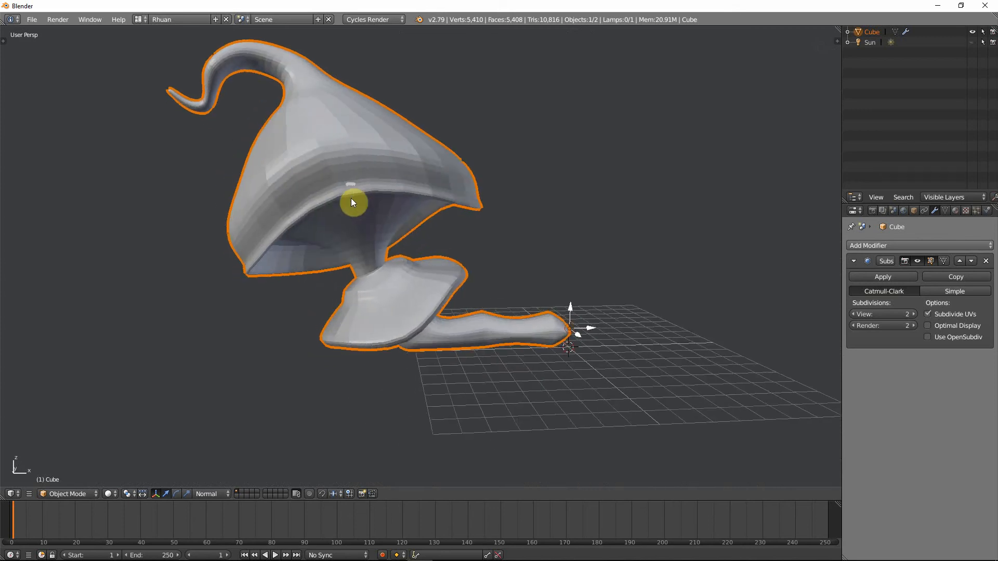
# Step: Start saving the file and create a ShroomStylized folder inside the Tutorials directory
pyautogui.hotkey('ctrl', 's')
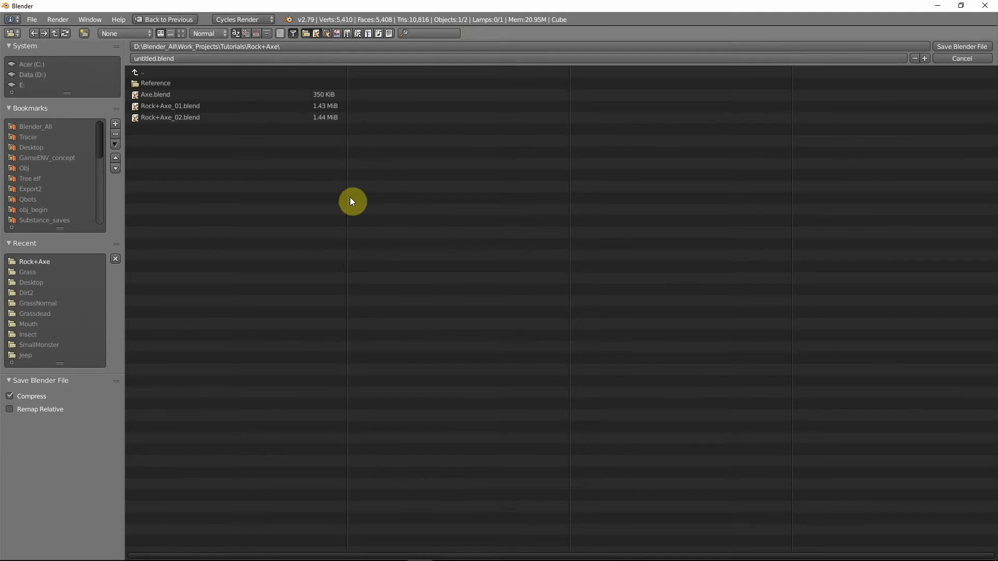
pyautogui.click(141, 72)
pyautogui.click(85, 32)
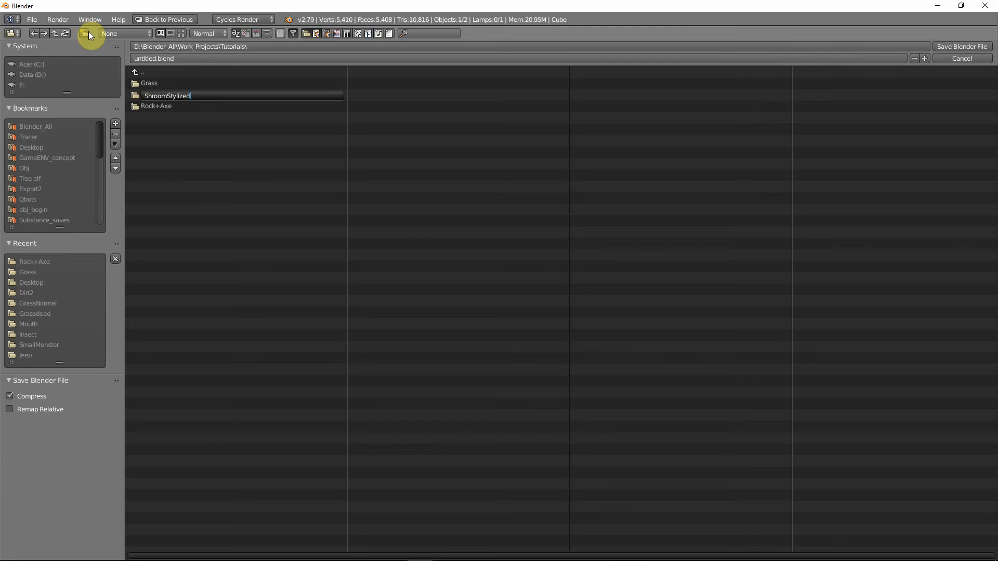
pyautogui.write('ShroomStylized')
pyautogui.press('Return')
# Step: Save the file as Shroom_001.blend in the ShroomStylized folder
pyautogui.click(161, 106)
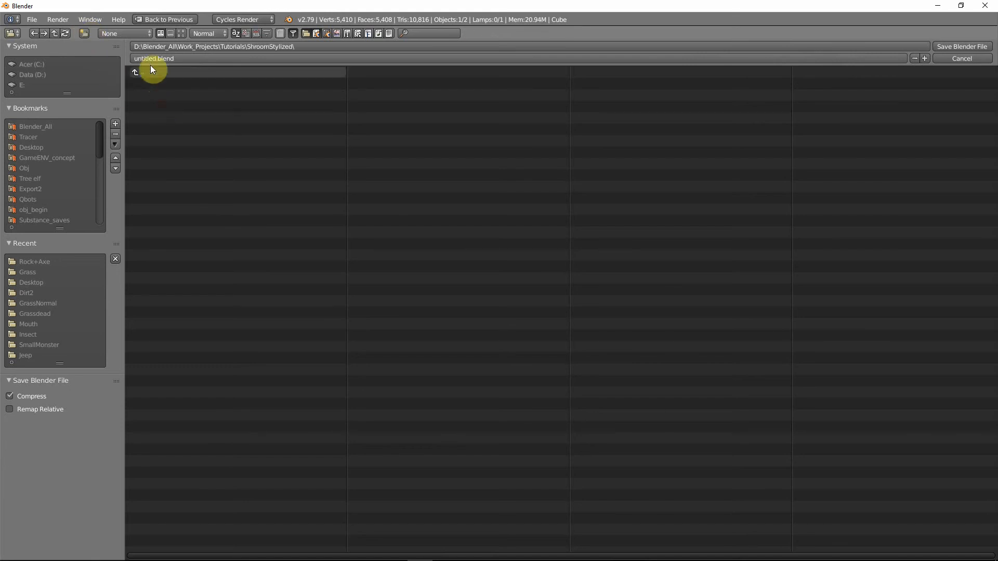
pyautogui.click(146, 56)
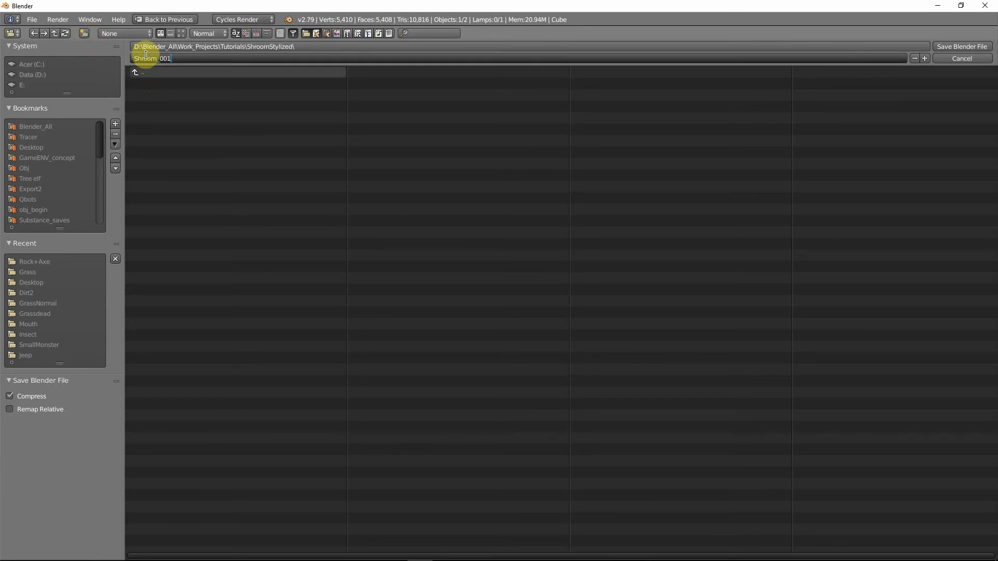
pyautogui.click(727, 120)
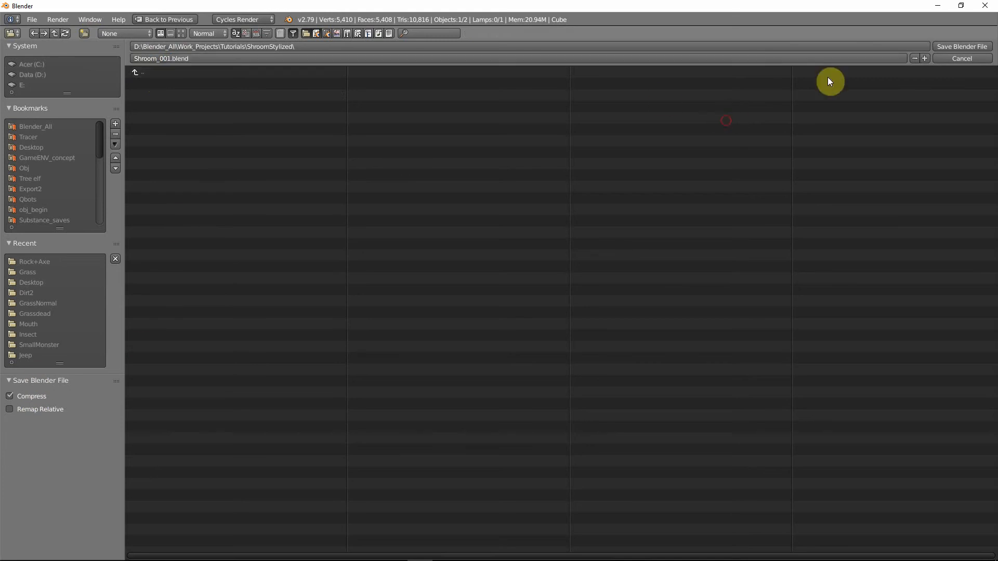
pyautogui.click(944, 46)
# Step: Examine the cap, underside and stem from several angles, comparing the control mesh in Edit Mode with the smoothed shape in Object Mode
pyautogui.moveTo(572, 283); pyautogui.dragTo(464, 343, button='middle')
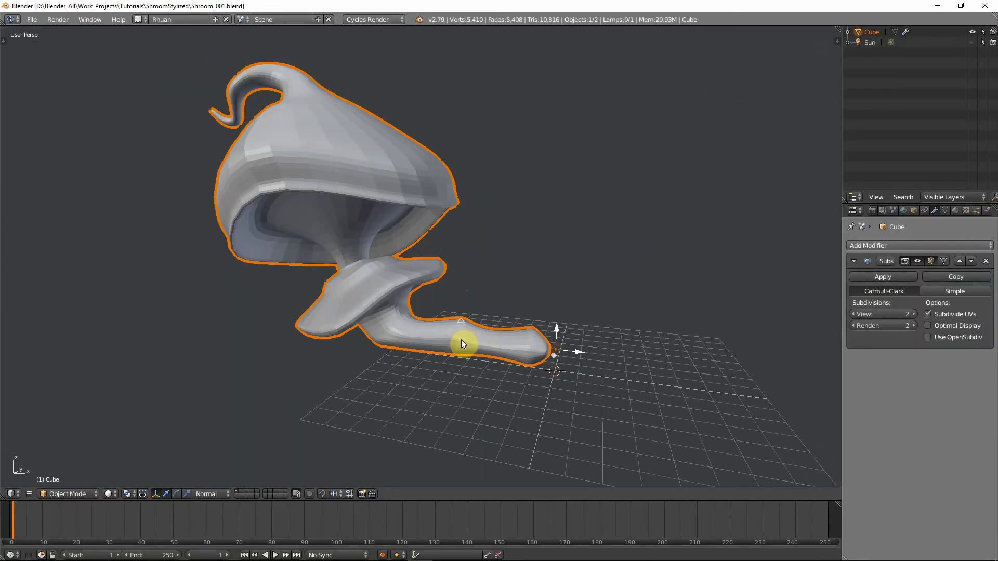
pyautogui.moveTo(520, 183)
pyautogui.mouseDown(button='middle')
pyautogui.moveTo(468, 227)
pyautogui.moveTo(508, 185)
pyautogui.mouseUp(button='middle')
pyautogui.moveTo(357, 223); pyautogui.dragTo(403, 178, button='middle')
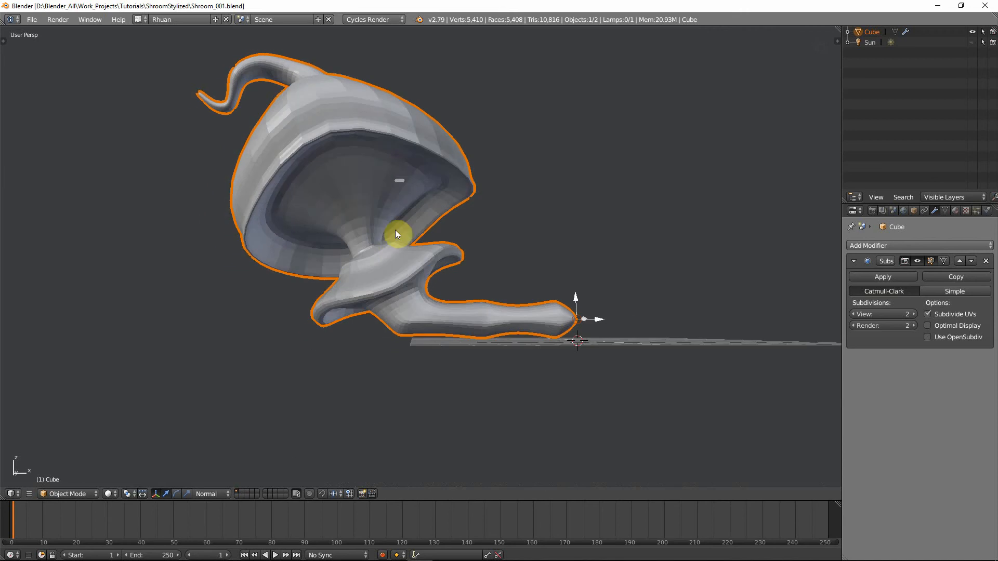
pyautogui.press('Tab')
pyautogui.scroll(5, 395, 287)
pyautogui.scroll(-4, 397, 291)
pyautogui.scroll(2, 395, 265)
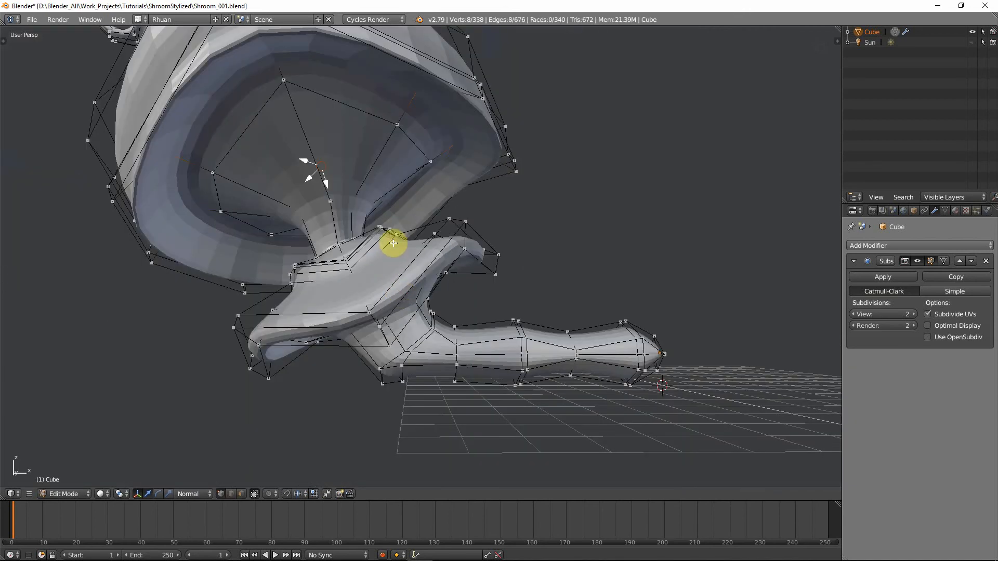
pyautogui.scroll(-5, 393, 243)
pyautogui.moveTo(390, 239); pyautogui.dragTo(611, 296, button='middle')
pyautogui.press('Tab')
pyautogui.scroll(5, 403, 276)
pyautogui.scroll(-4, 356, 276)
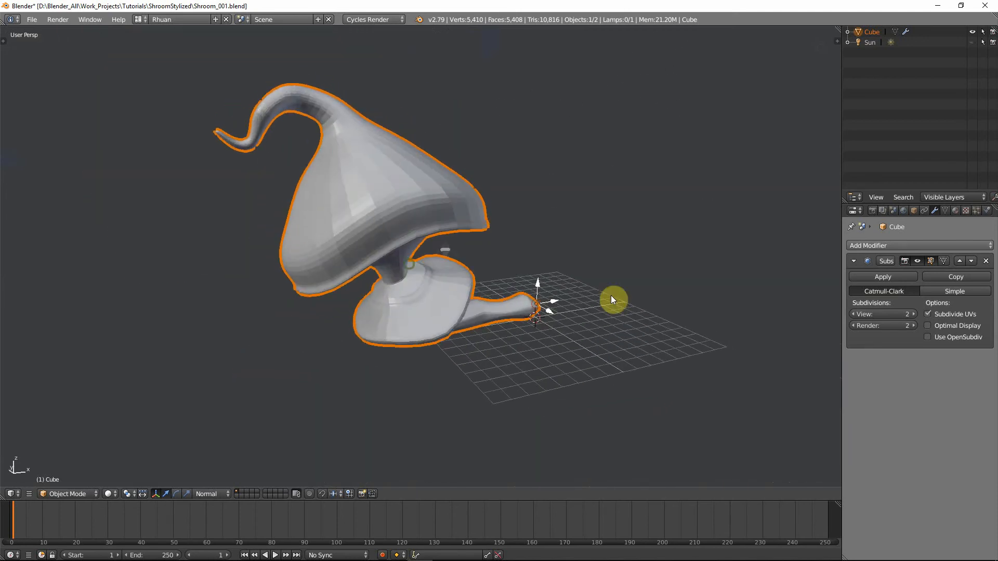
# Step: Try applying the mushroom's level 2 Subdivision Surface modifier and inspect the mesh density in Edit Mode
pyautogui.click(875, 273)
pyautogui.press('Tab')
pyautogui.scroll(5, 385, 286)
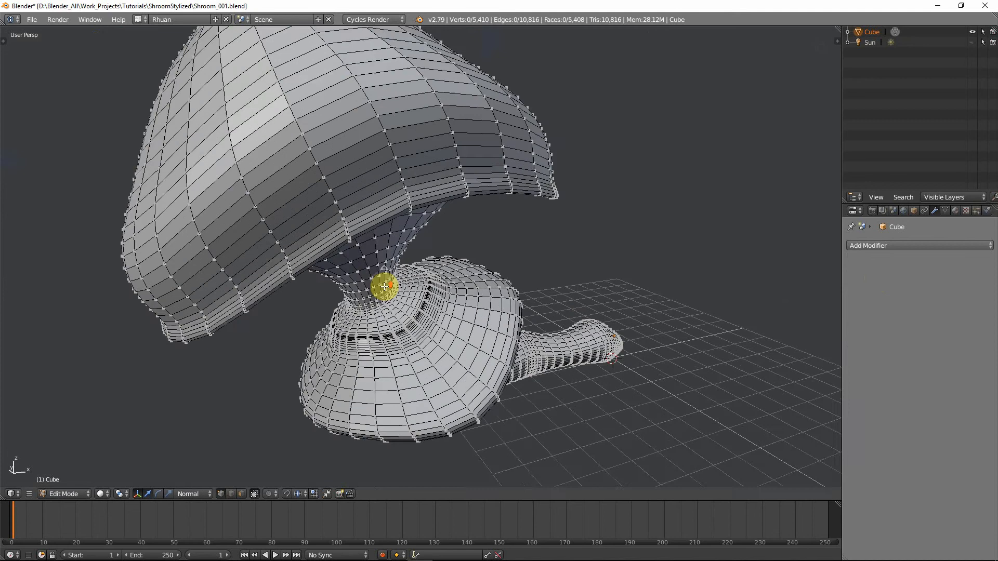
pyautogui.moveTo(385, 285); pyautogui.dragTo(423, 367, button='middle')
pyautogui.scroll(4, 398, 415)
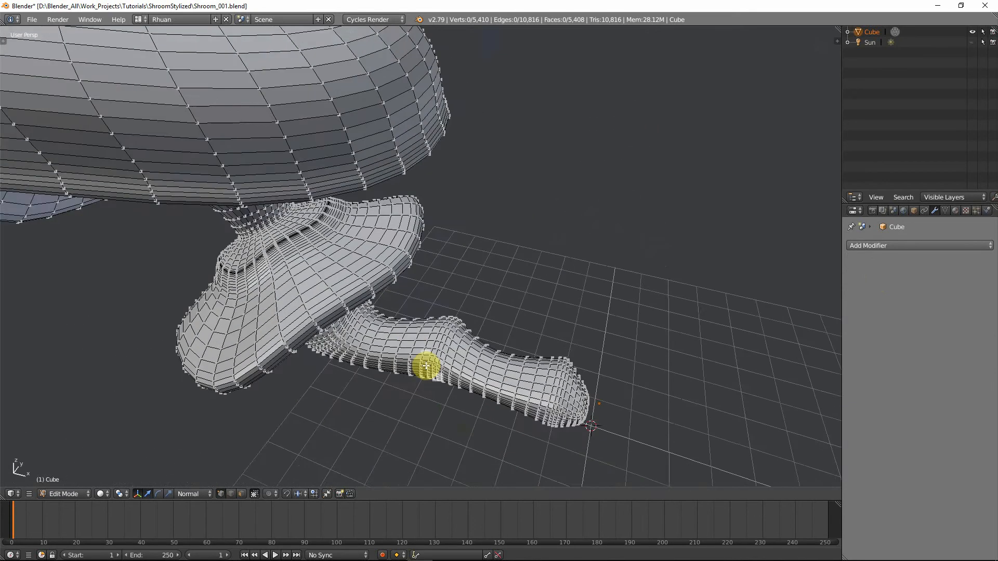
pyautogui.scroll(2, 423, 367)
# Step: Switch the mesh to edge selection, check the shape in Object Mode, and undo the modifier application
pyautogui.hotkey('ctrl', 'Tab')
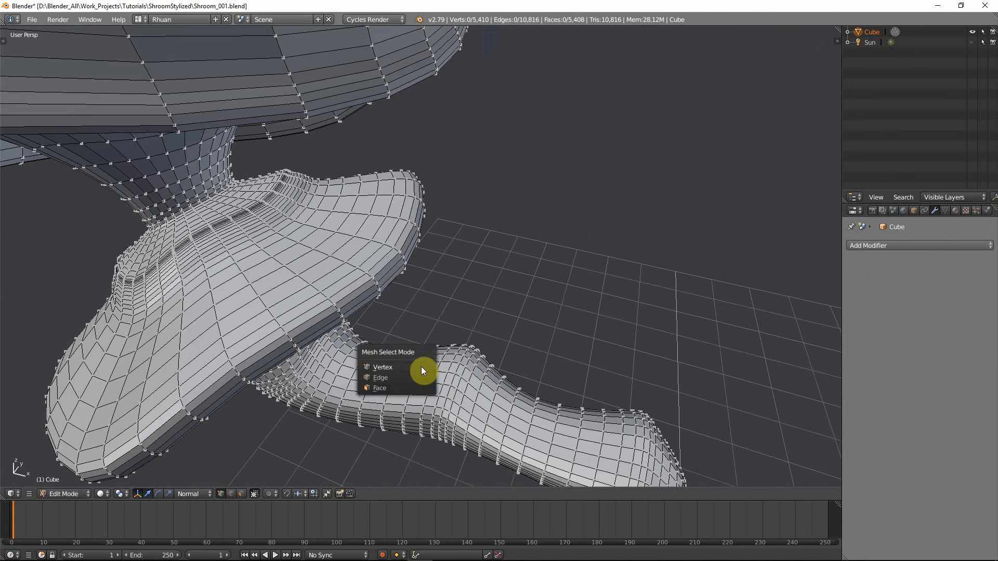
pyautogui.click(390, 378)
pyautogui.moveTo(368, 379); pyautogui.dragTo(341, 364, button='middle')
pyautogui.press('Tab')
pyautogui.scroll(-3, 297, 370)
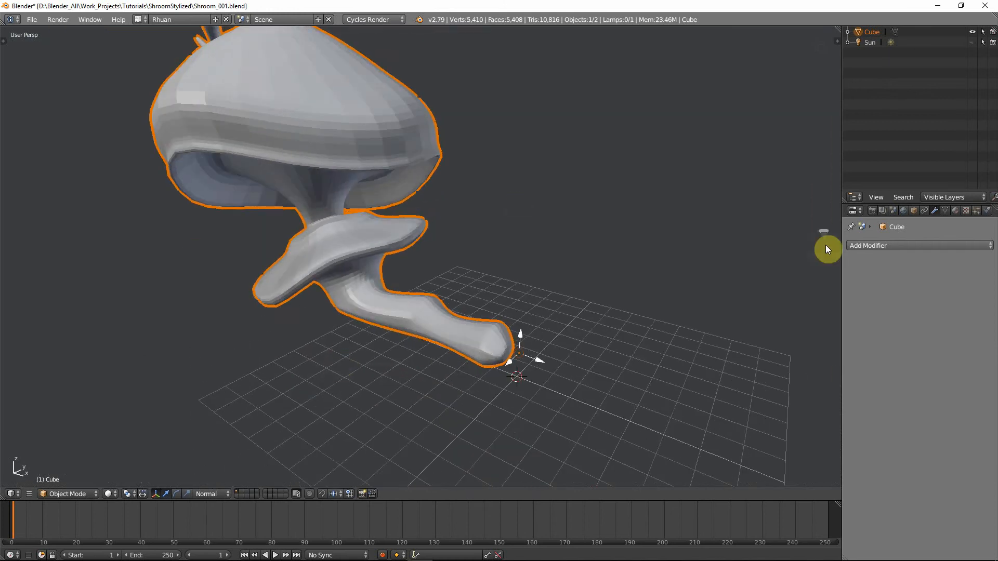
pyautogui.hotkey('ctrl', '2')
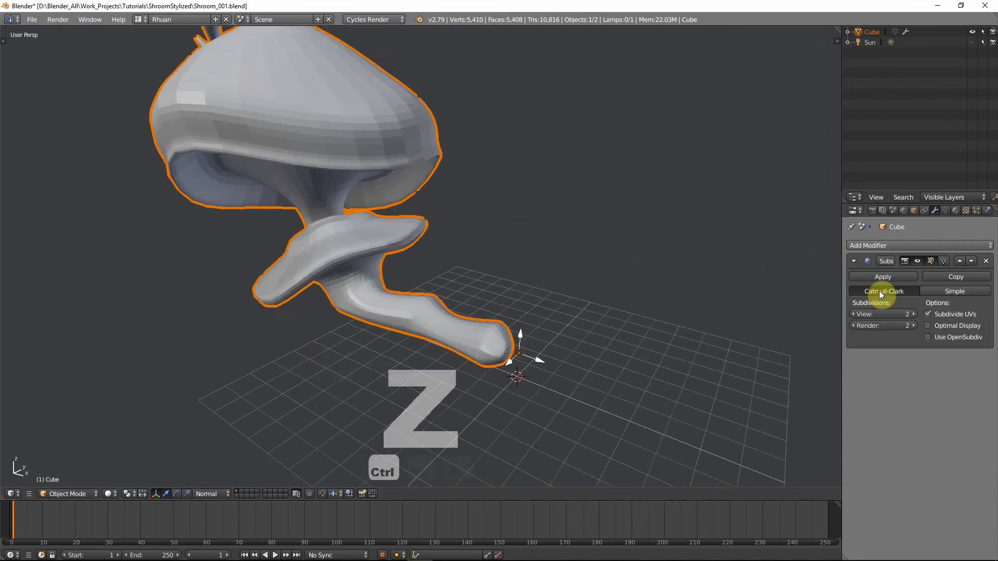
# Step: From the front view, duplicate the mushroom in place and move the copy to the first layer of the lower row
pyautogui.scroll(-3, 502, 269)
pyautogui.press('KP_1')
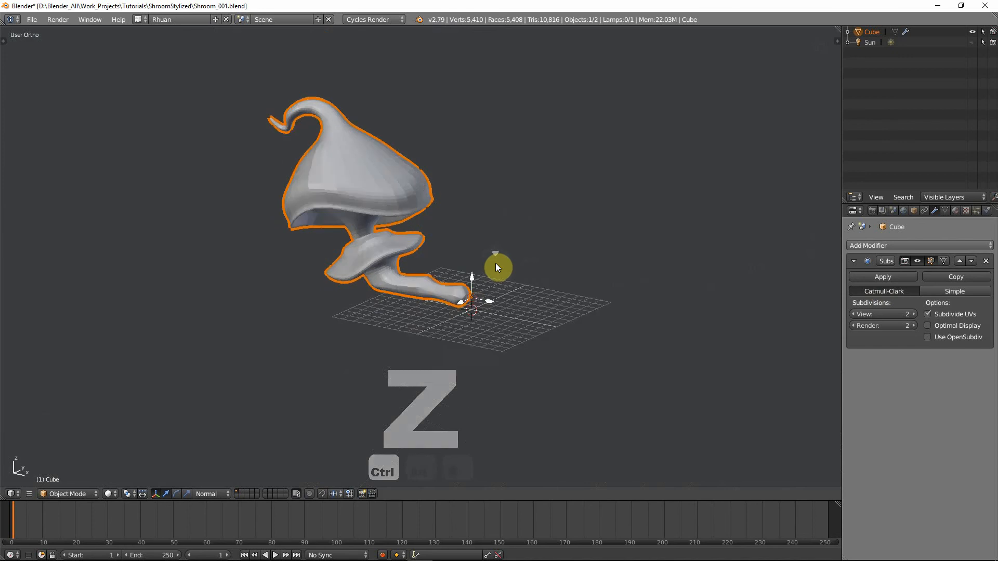
pyautogui.hotkey('shift', 'd')
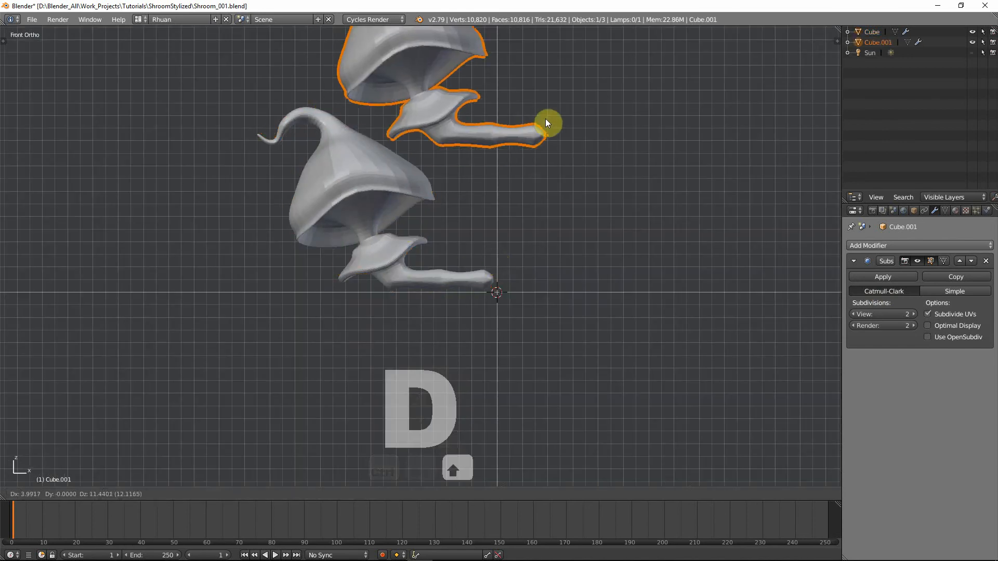
pyautogui.rightClick(545, 123)
pyautogui.press('m')
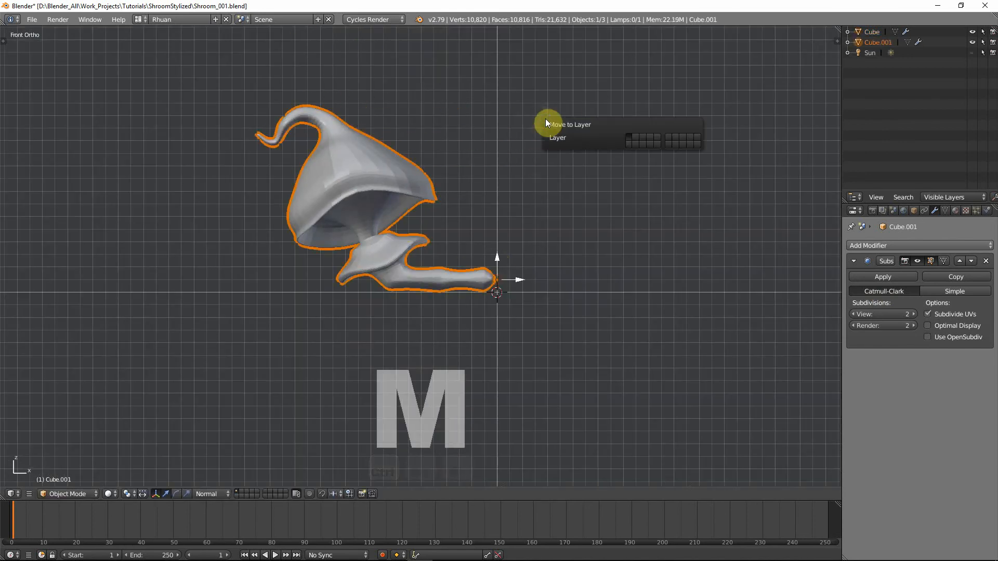
pyautogui.click(632, 145)
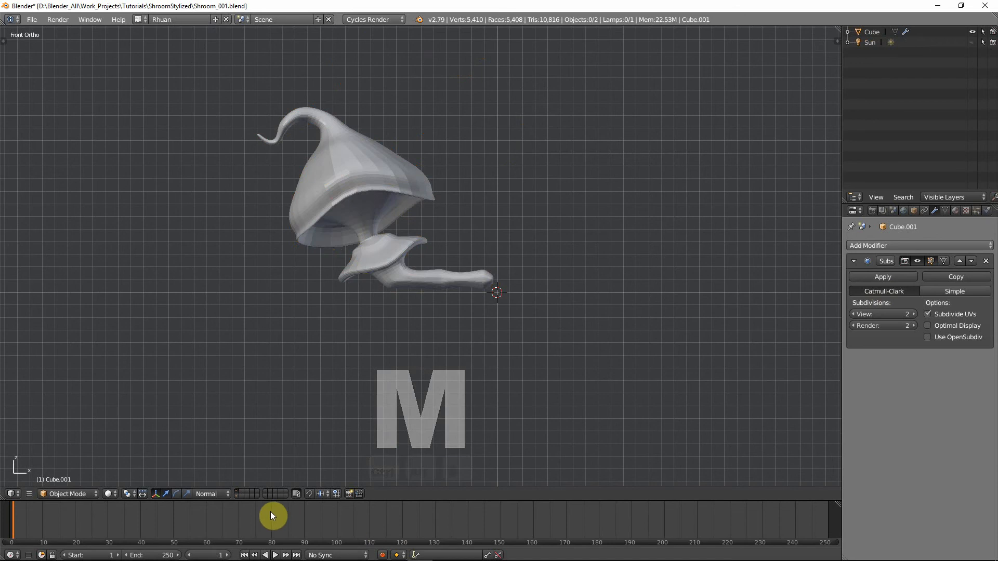
# Step: Check the copy on its layer, return to the original's layer, and try lowering the View and Render subdivisions to 1
pyautogui.click(237, 496)
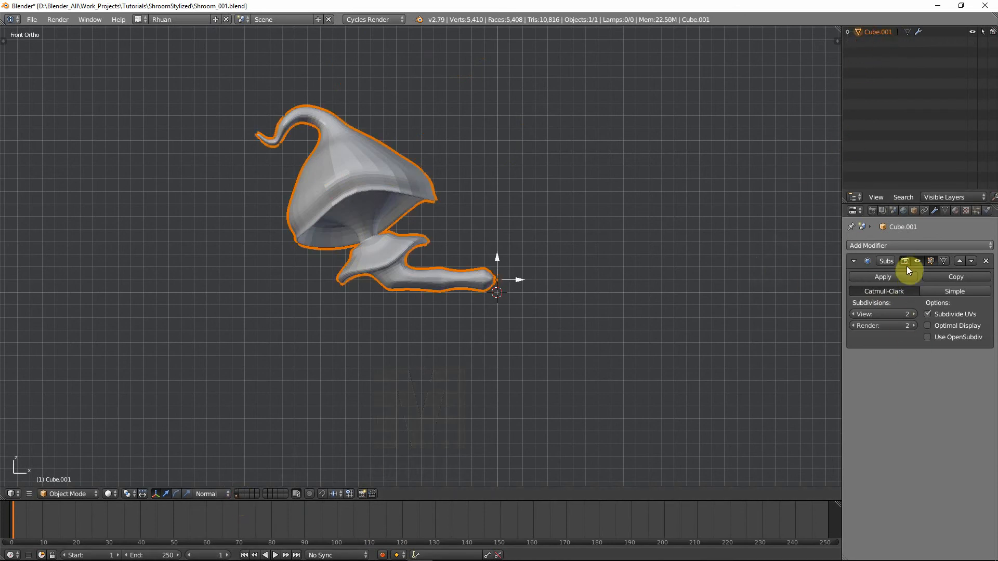
pyautogui.scroll(4, 405, 232)
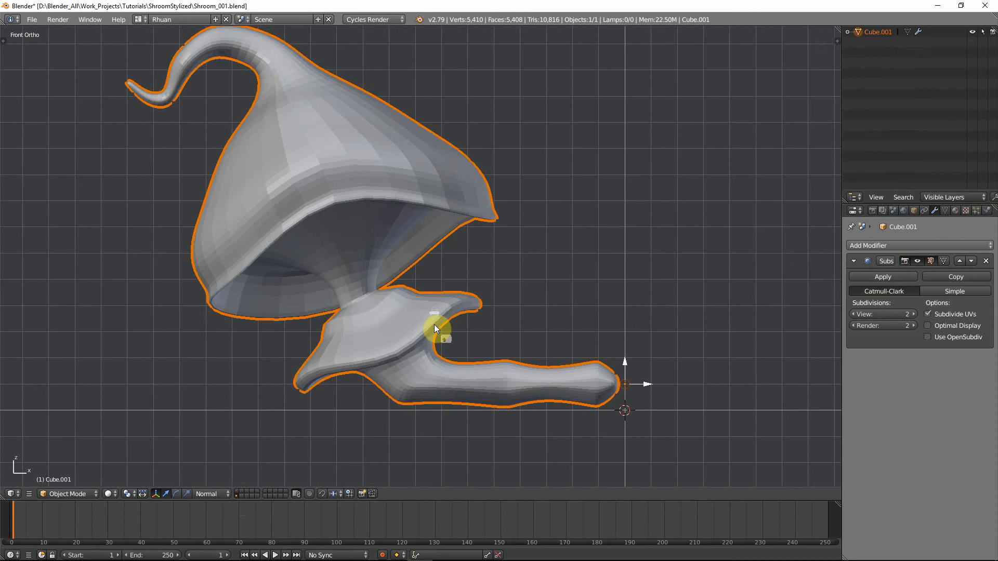
pyautogui.click(236, 491)
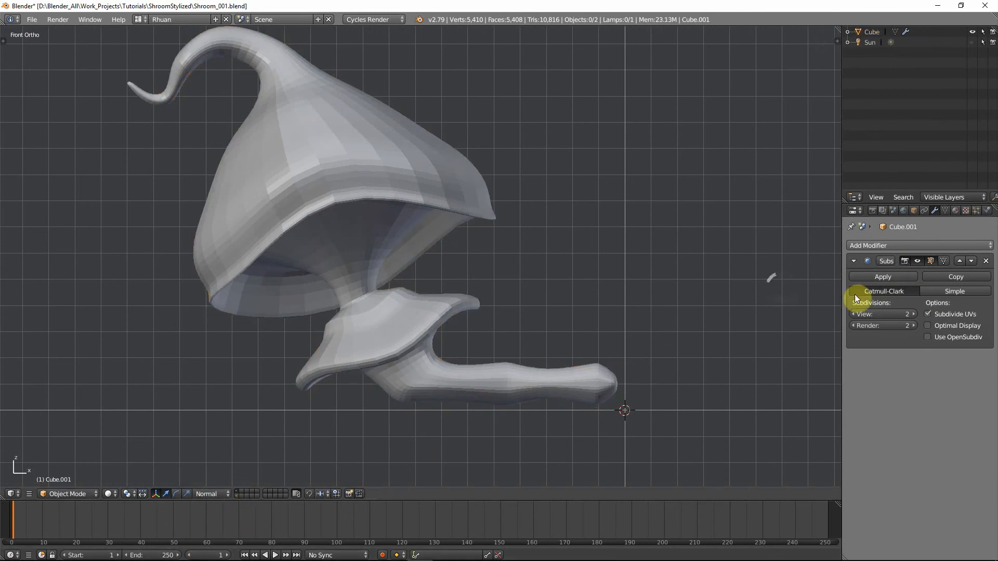
pyautogui.click(855, 314)
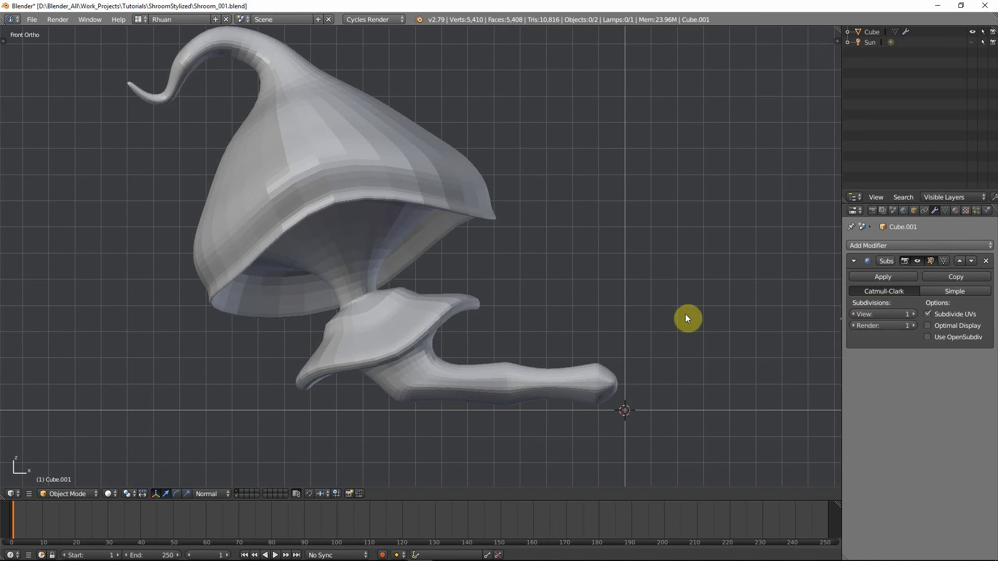
pyautogui.rightClick(437, 221)
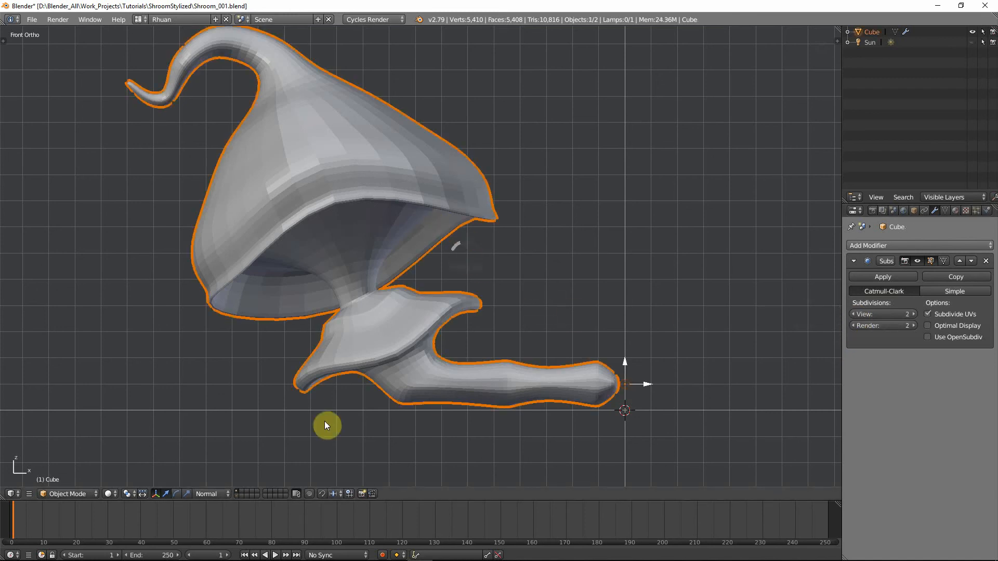
# Step: Show the backup copy's layer, restore its View subdivisions to 2, and return to the original mushroom's layer
pyautogui.click(238, 496)
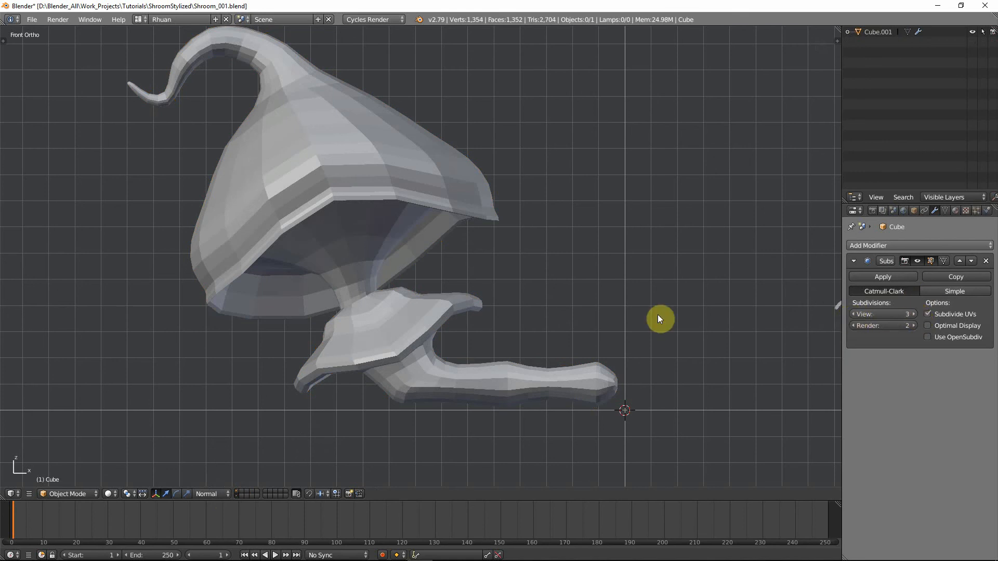
pyautogui.click(851, 314)
pyautogui.click(457, 227)
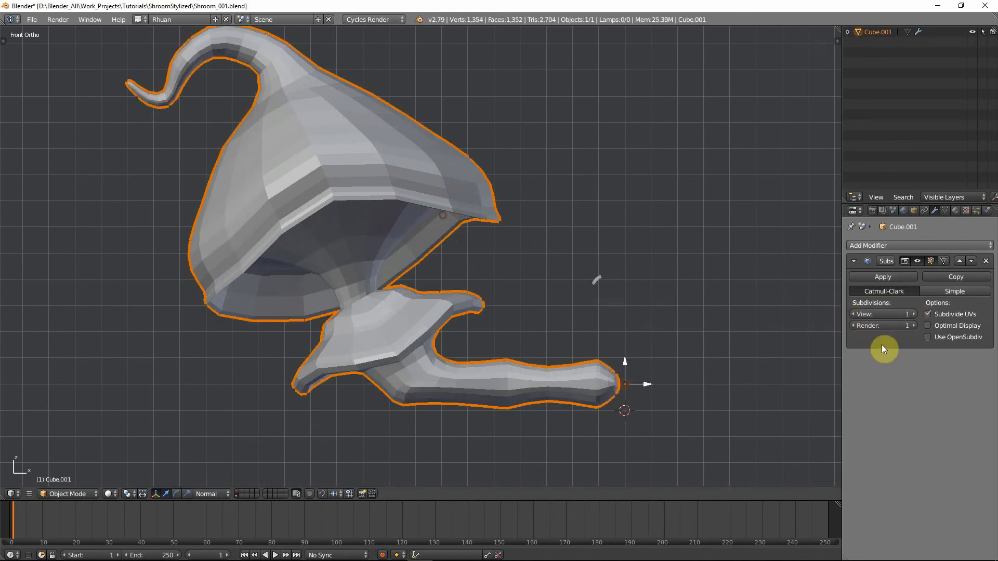
pyautogui.click(913, 314)
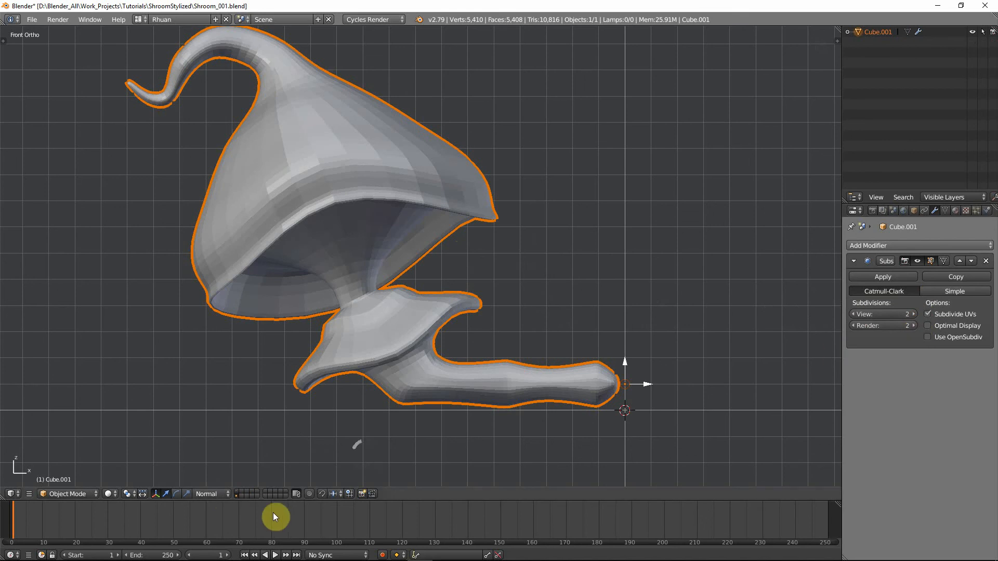
pyautogui.click(238, 493)
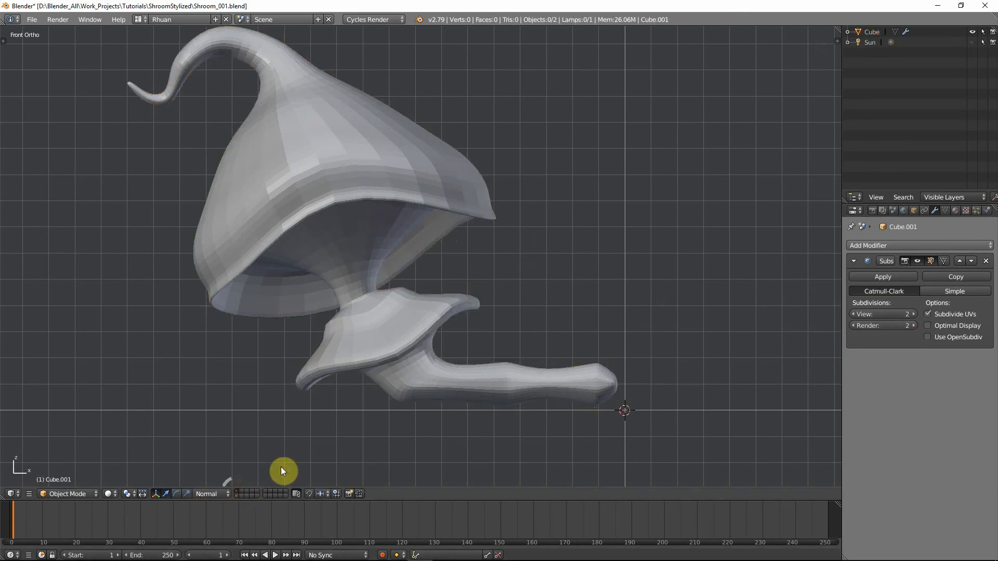
# Step: Try lowering the modifier's View subdivisions to 1 with the copy still active, and undo the change
pyautogui.click(853, 314)
pyautogui.click(854, 326)
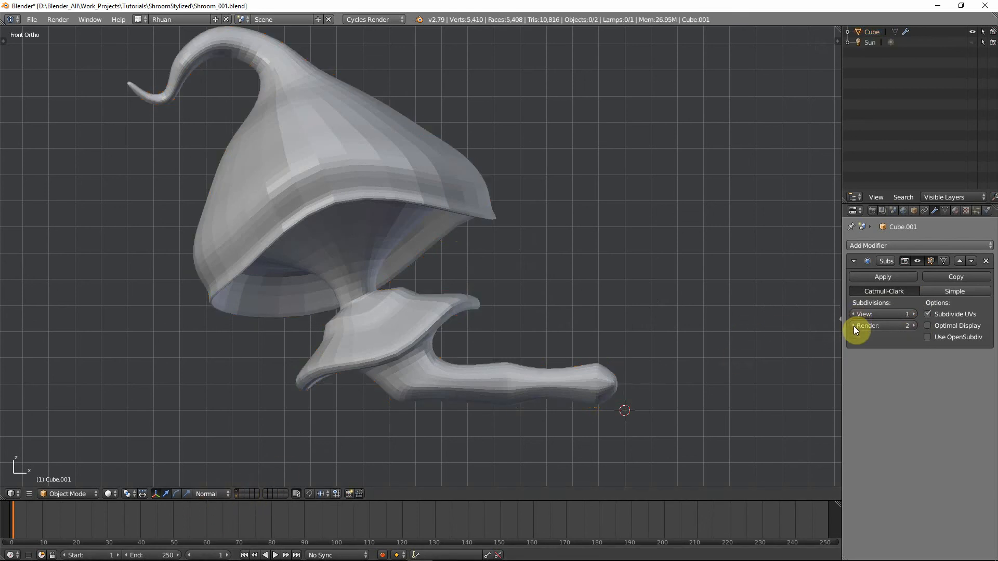
pyautogui.hotkey('ctrl', 'z')
pyautogui.hotkey('ctrl', 'z')
pyautogui.hotkey('ctrl', 'z')
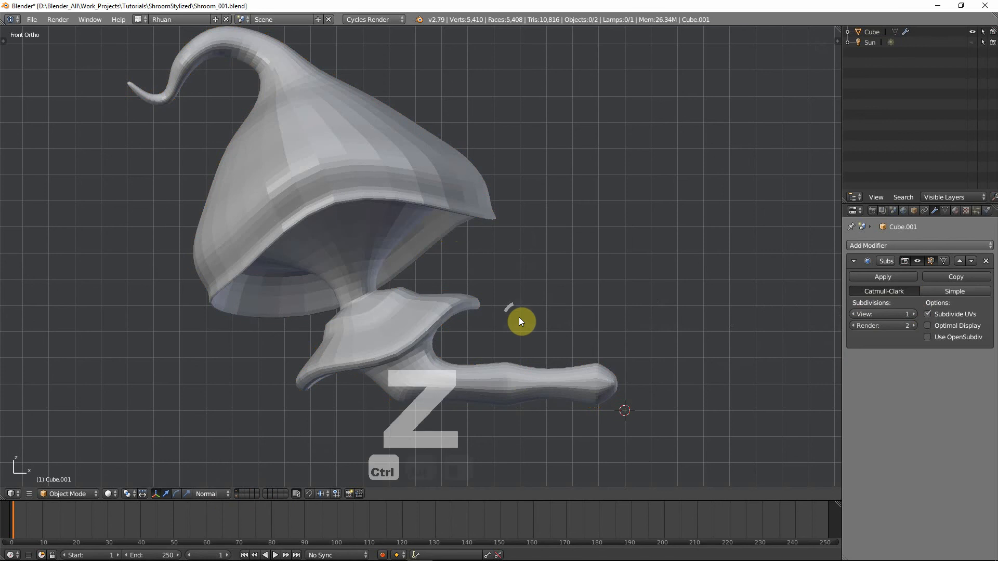
# Step: Set the original mushroom's View and Render subdivisions to 1 and check the simplified shape
pyautogui.click(853, 313)
pyautogui.click(853, 326)
pyautogui.moveTo(385, 312); pyautogui.dragTo(307, 301, button='middle')
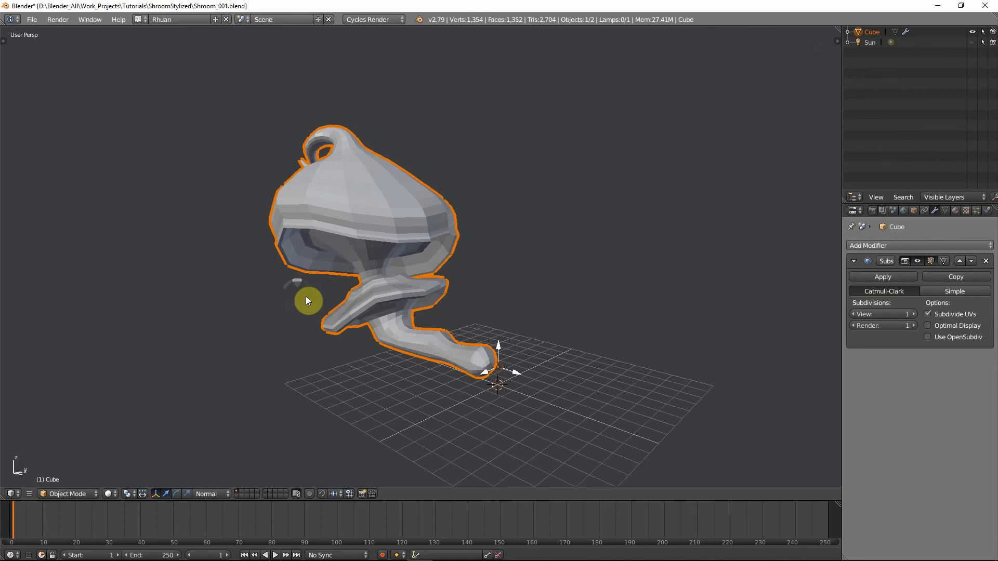
pyautogui.scroll(4, 361, 316)
pyautogui.scroll(-2, 363, 318)
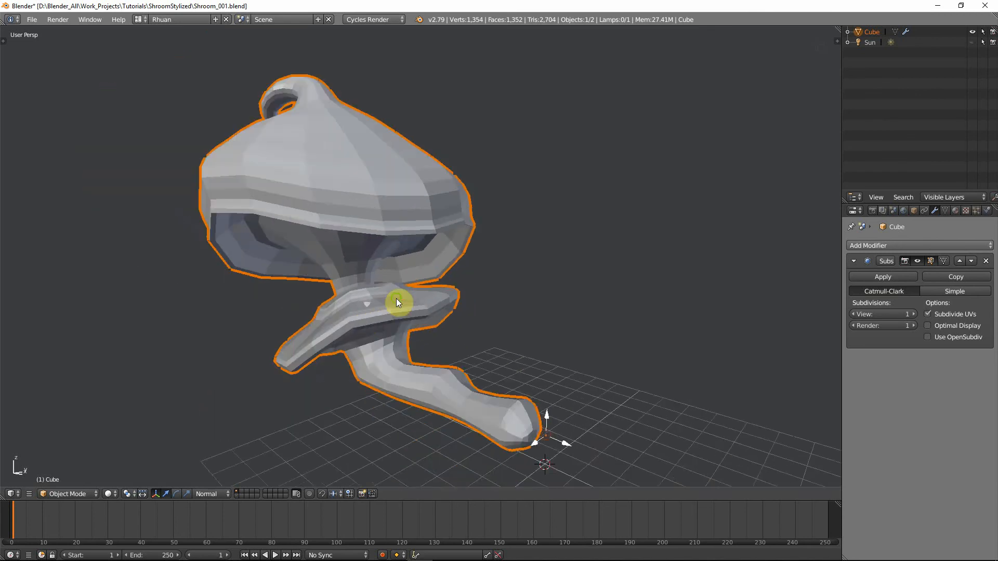
pyautogui.moveTo(396, 298); pyautogui.dragTo(348, 307, button='middle')
# Step: Apply smooth shading to the original mushroom and inspect it from the side
pyautogui.press('t')
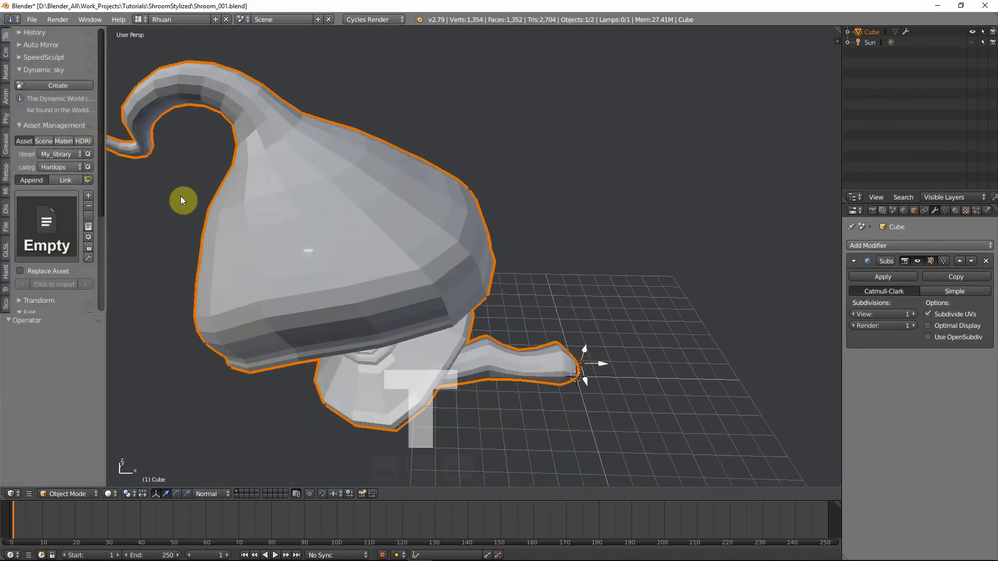
pyautogui.scroll(-5, 52, 269)
pyautogui.click(30, 293)
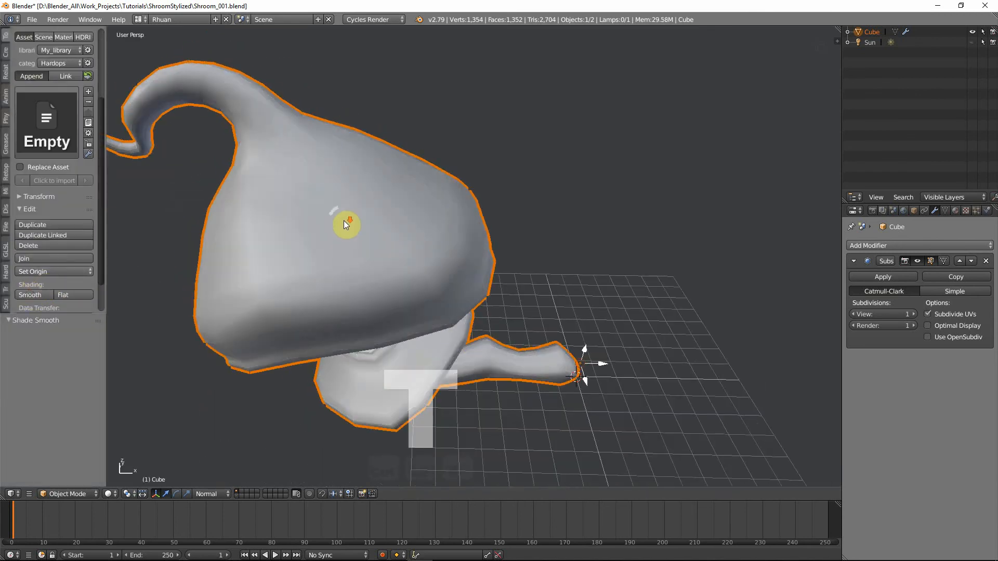
pyautogui.scroll(-3, 344, 221)
pyautogui.press('t')
pyautogui.moveTo(342, 222); pyautogui.dragTo(657, 277, button='middle')
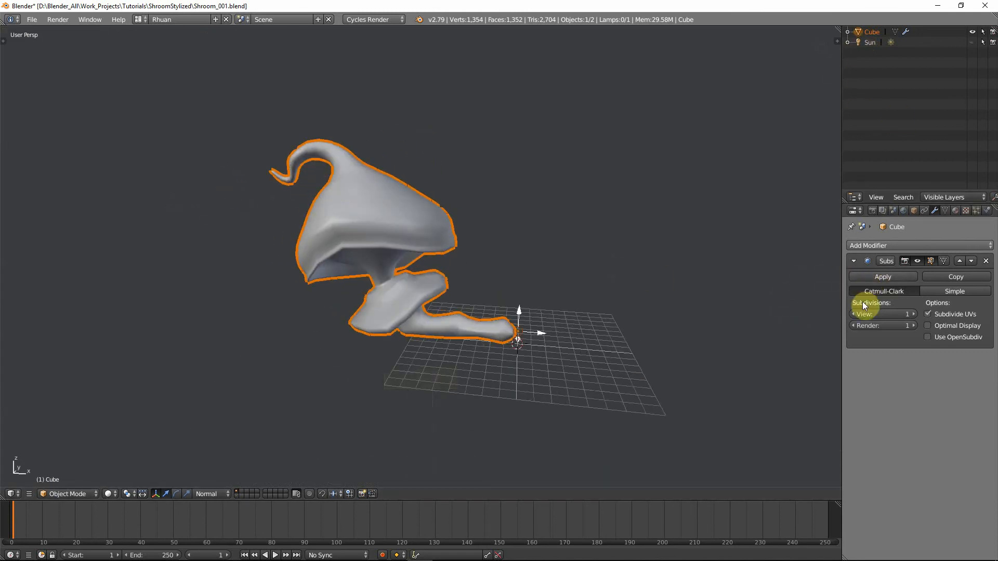
# Step: Apply the original mushroom's level 1 Subdivision Surface modifier and view its real geometry in Edit Mode
pyautogui.click(887, 276)
pyautogui.press('Tab')
pyautogui.scroll(4, 367, 248)
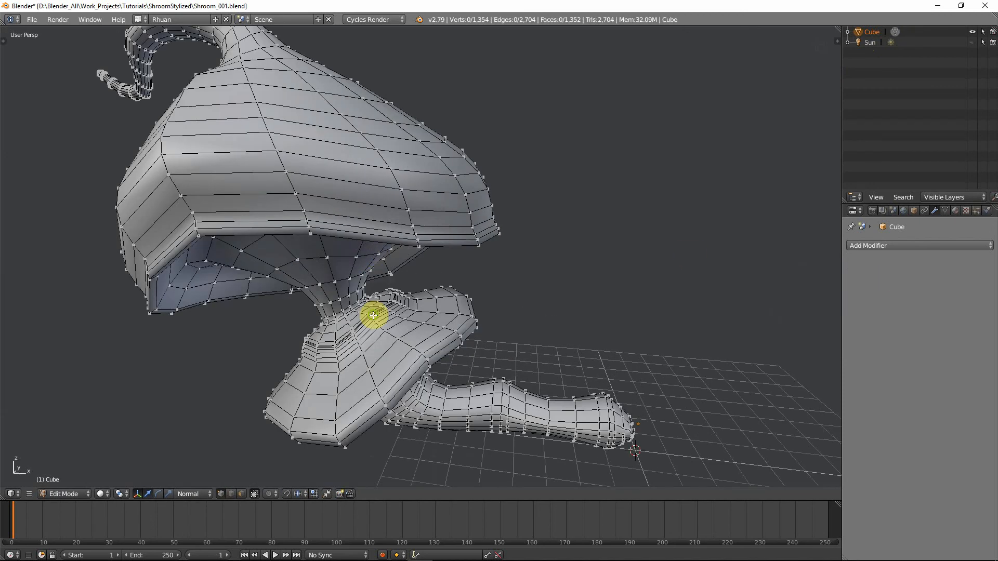
# Step: Select alternate edge loops around the mushroom's stem and along the underside and top of the flared ring
pyautogui.moveTo(374, 316); pyautogui.dragTo(459, 268, button='middle')
pyautogui.scroll(3, 424, 312)
pyautogui.keyDown('alt'); pyautogui.rightClick(404, 294); pyautogui.keyUp('alt')
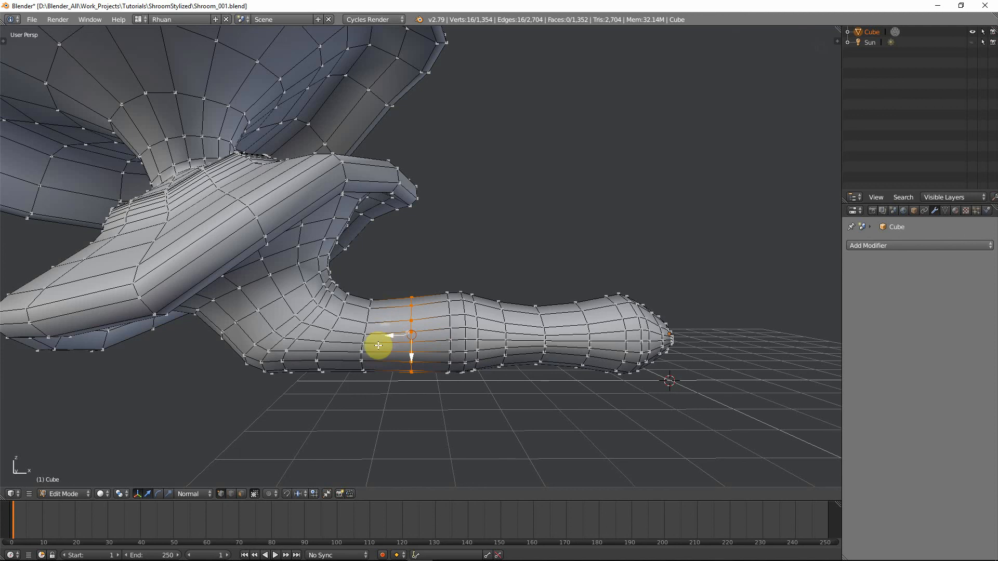
pyautogui.moveTo(336, 321); pyautogui.dragTo(392, 230, button='middle')
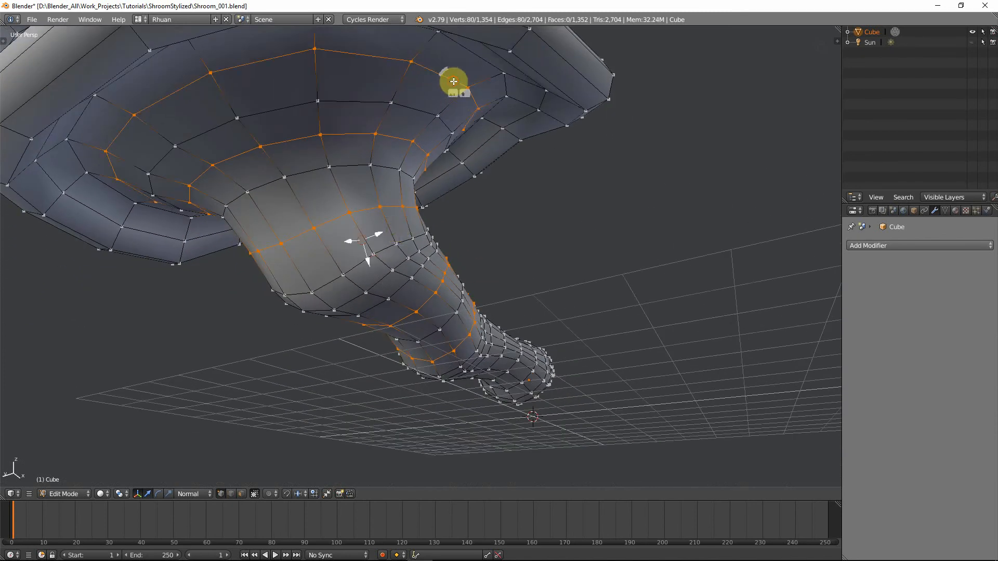
pyautogui.moveTo(453, 82); pyautogui.dragTo(476, 210, button='middle')
pyautogui.moveTo(504, 295)
pyautogui.mouseDown(button='middle')
pyautogui.moveTo(517, 310)
pyautogui.moveTo(548, 291)
pyautogui.moveTo(508, 294)
pyautogui.mouseUp(button='middle')
pyautogui.moveTo(464, 260); pyautogui.dragTo(450, 253, button='middle')
pyautogui.keyDown('alt'); pyautogui.keyDown('shift'); pyautogui.rightClick(435, 241); pyautogui.keyUp('shift'); pyautogui.keyUp('alt')
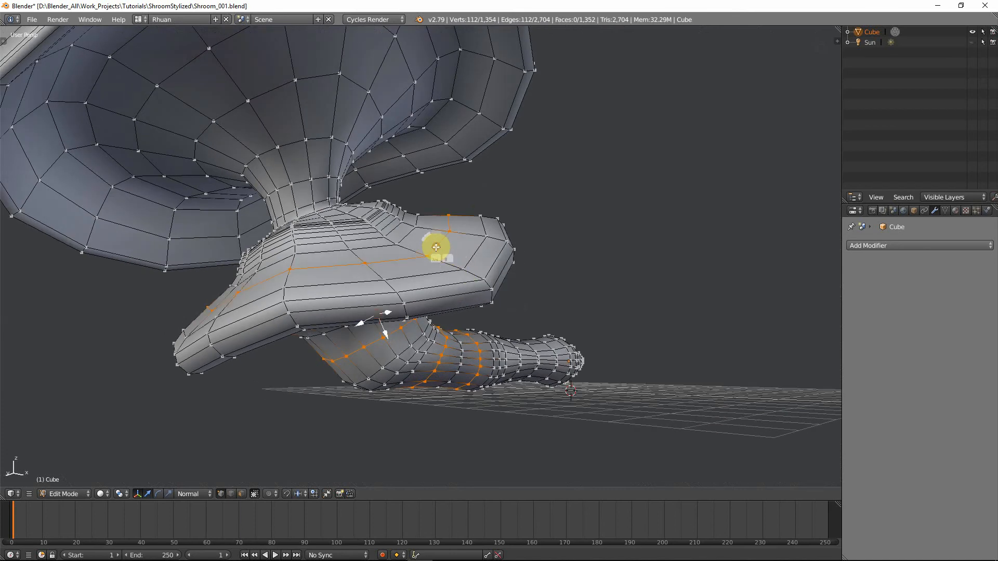
# Step: Add edge loops on the ring's stepped upper slope, at the neck base and on the cap's underside to the selection
pyautogui.scroll(4, 442, 255)
pyautogui.moveTo(410, 272); pyautogui.dragTo(581, 283, button='middle')
pyautogui.scroll(5, 469, 294)
pyautogui.scroll(-3, 480, 295)
pyautogui.scroll(2, 508, 292)
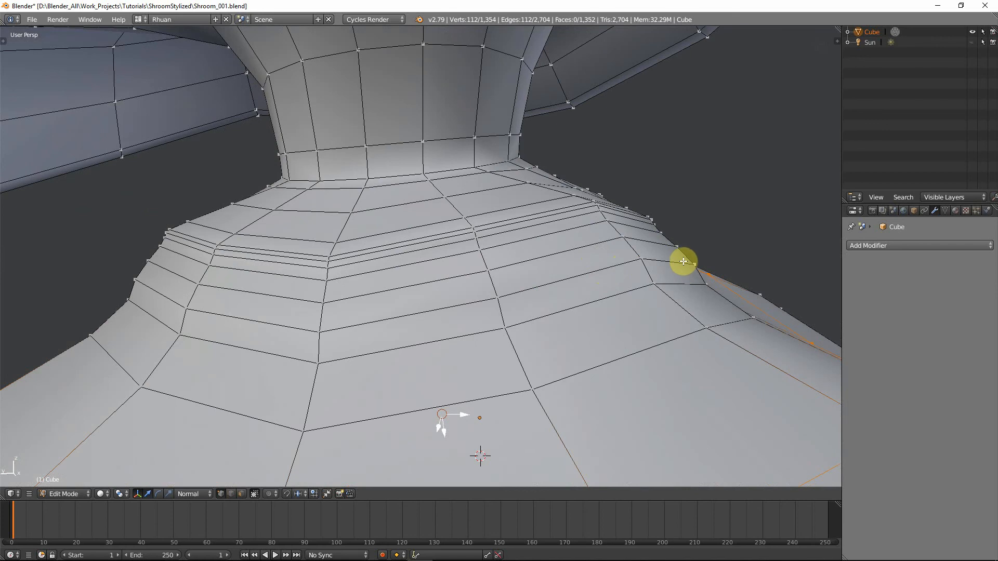
pyautogui.keyDown('alt'); pyautogui.keyDown('shift'); pyautogui.rightClick(593, 246); pyautogui.keyUp('shift'); pyautogui.keyUp('alt')
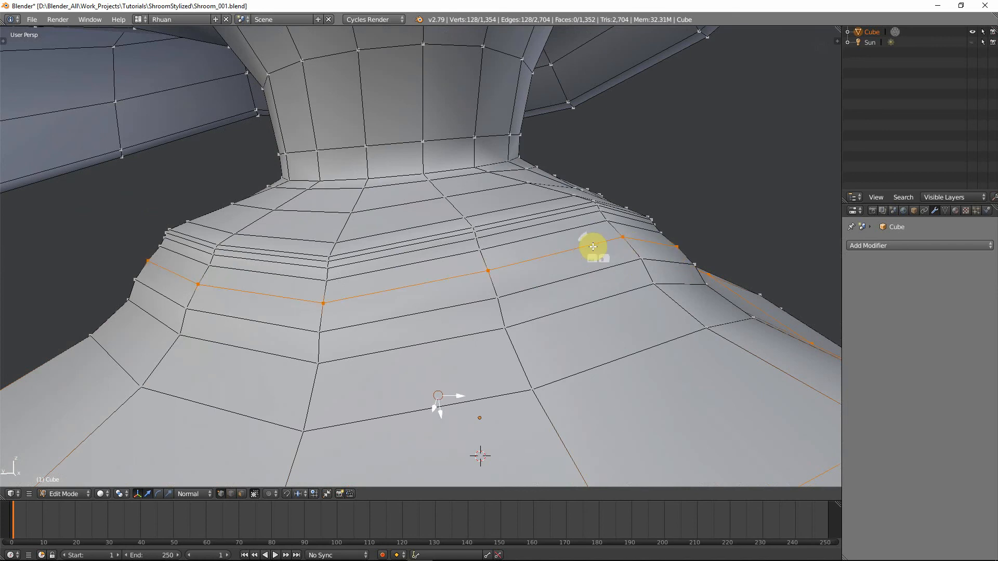
pyautogui.keyDown('alt'); pyautogui.keyDown('shift'); pyautogui.rightClick(408, 204); pyautogui.keyUp('shift'); pyautogui.keyUp('alt')
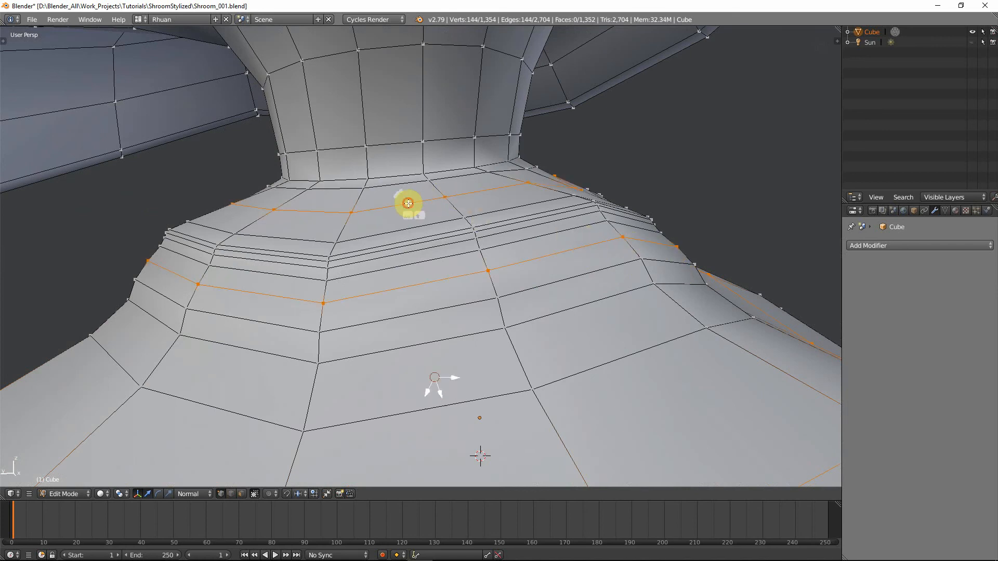
pyautogui.scroll(-2, 410, 208)
pyautogui.moveTo(396, 202); pyautogui.dragTo(327, 227, button='middle')
pyautogui.scroll(-2, 301, 207)
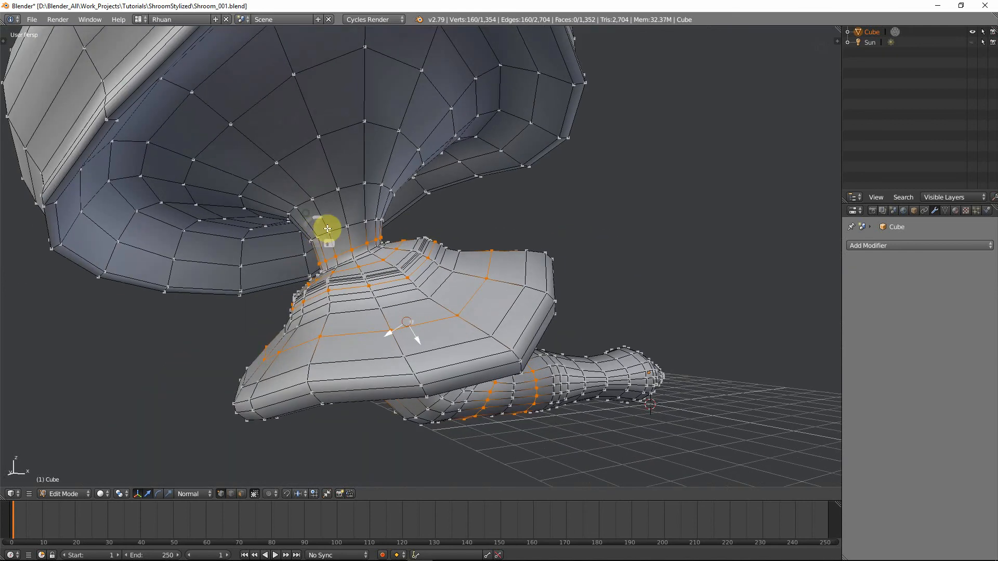
pyautogui.scroll(2, 364, 156)
pyautogui.keyDown('alt'); pyautogui.keyDown('shift'); pyautogui.rightClick(383, 149); pyautogui.keyUp('shift'); pyautogui.keyUp('alt')
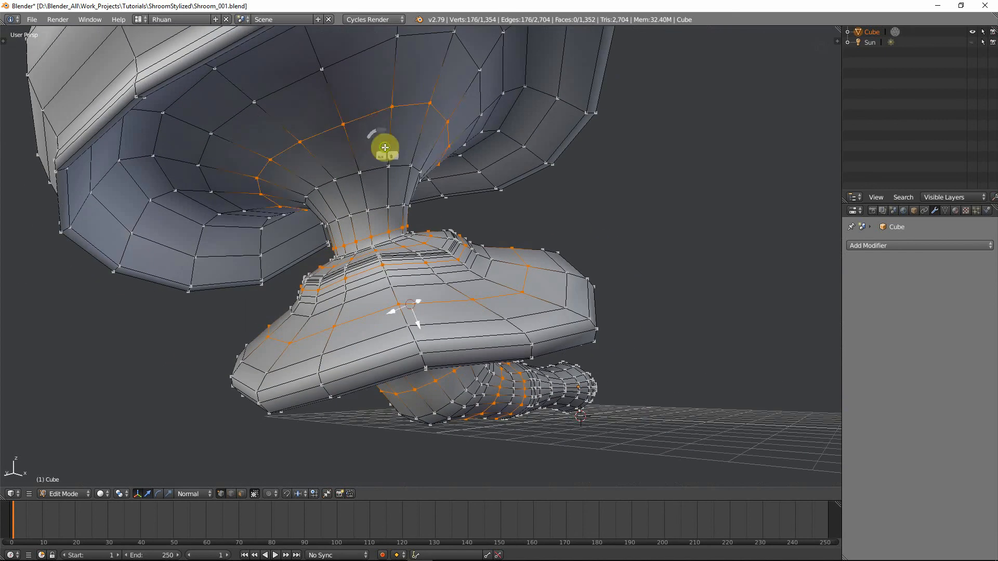
# Step: Extend the selection with four spaced edge loops around the outside of the cap
pyautogui.moveTo(383, 150); pyautogui.dragTo(209, 183, button='middle')
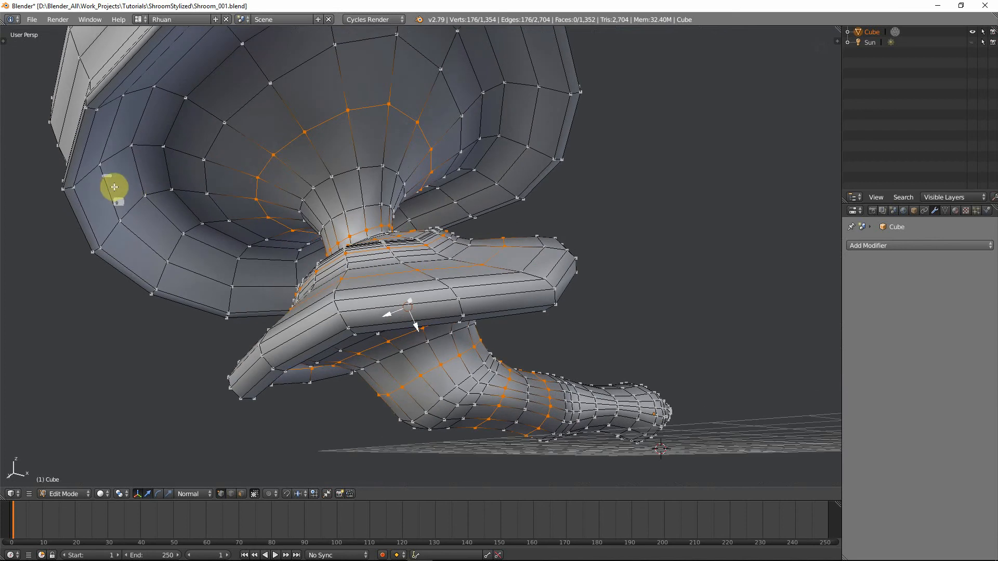
pyautogui.moveTo(114, 187); pyautogui.dragTo(114, 153, button='middle')
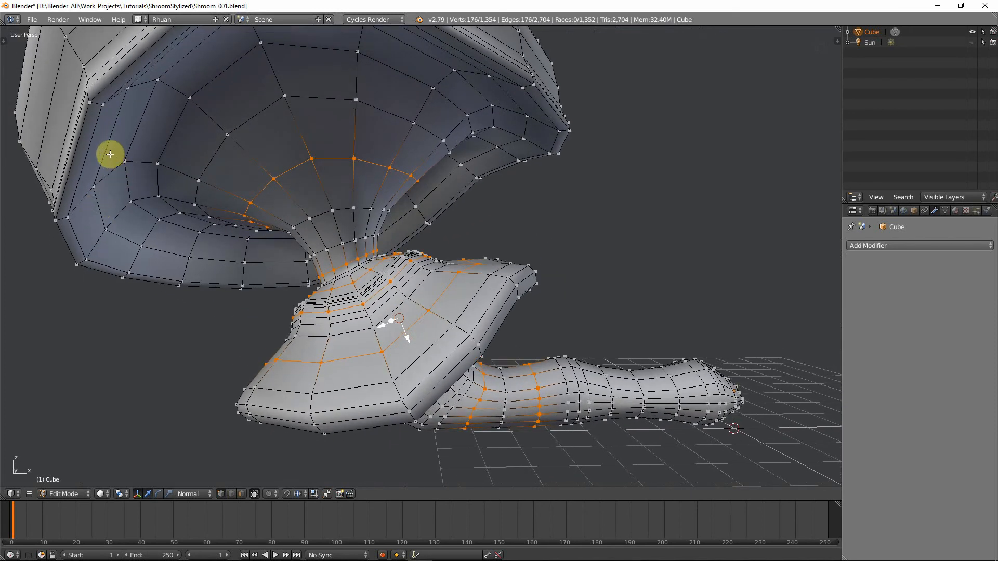
pyautogui.moveTo(103, 194); pyautogui.dragTo(231, 236, button='middle')
pyautogui.moveTo(372, 245); pyautogui.dragTo(397, 239, button='middle')
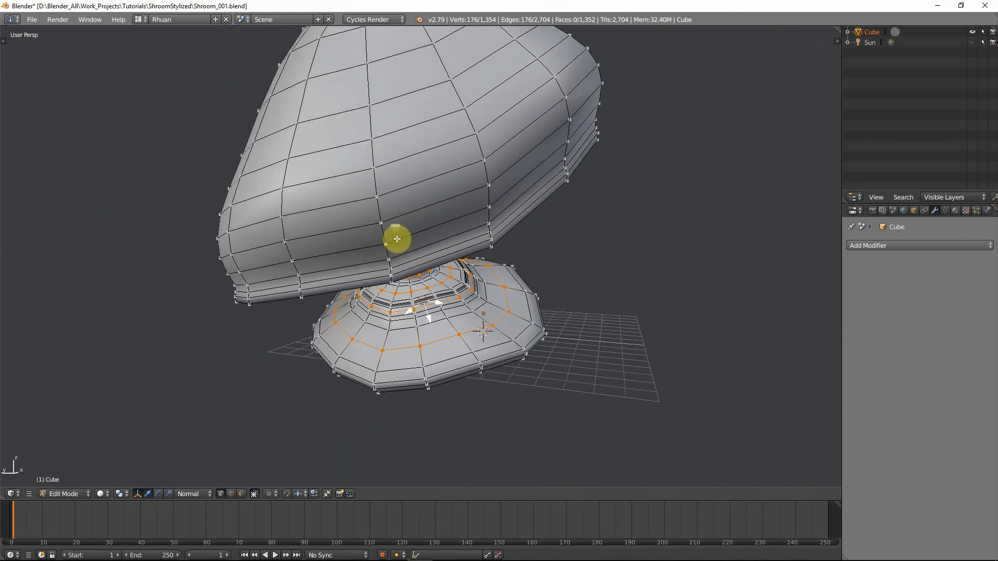
pyautogui.moveTo(475, 224); pyautogui.dragTo(478, 221, button='middle')
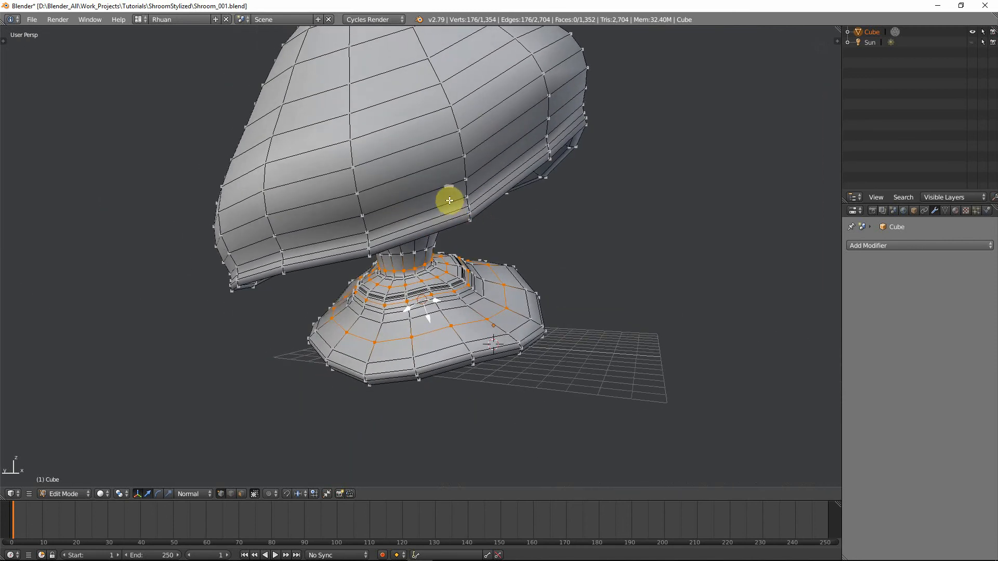
pyautogui.moveTo(431, 165); pyautogui.dragTo(464, 187, button='middle')
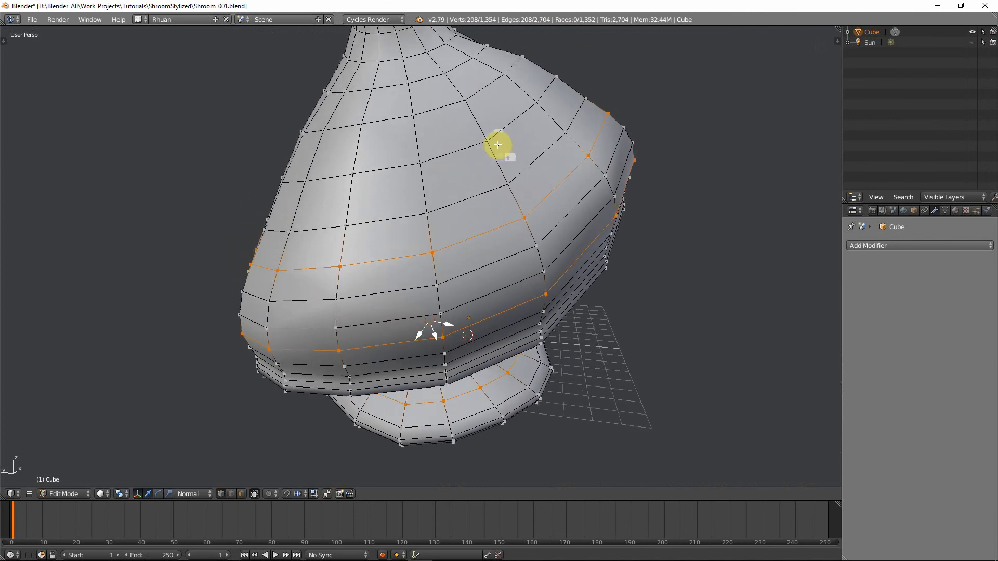
pyautogui.keyDown('alt'); pyautogui.keyDown('shift'); pyautogui.click(463, 154); pyautogui.keyUp('shift'); pyautogui.keyUp('alt')
pyautogui.moveTo(460, 150)
pyautogui.mouseDown(button='middle')
pyautogui.moveTo(466, 159)
pyautogui.moveTo(468, 149)
pyautogui.mouseUp(button='middle')
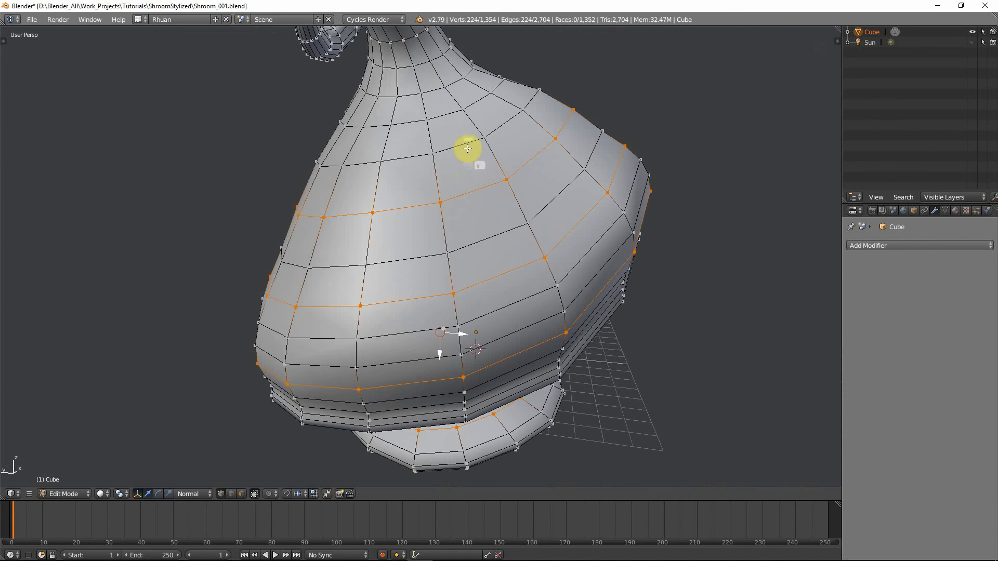
pyautogui.keyDown('alt'); pyautogui.keyDown('shift'); pyautogui.click(452, 116); pyautogui.keyUp('shift'); pyautogui.keyUp('alt')
pyautogui.moveTo(439, 100); pyautogui.dragTo(419, 219, button='middle')
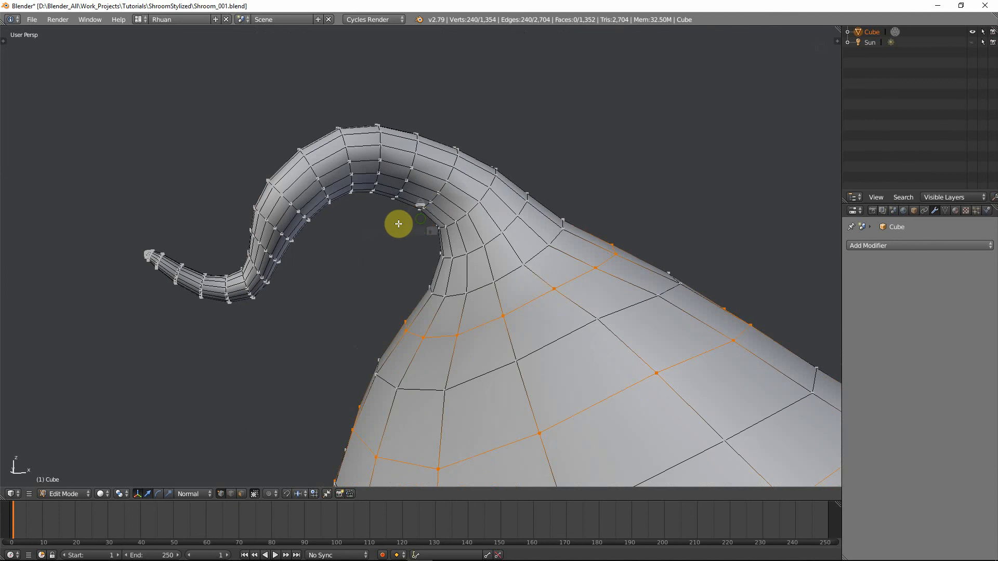
# Step: Add an edge loop near the base of the cap's curl, try another farther along, and undo that last one
pyautogui.scroll(2, 335, 237)
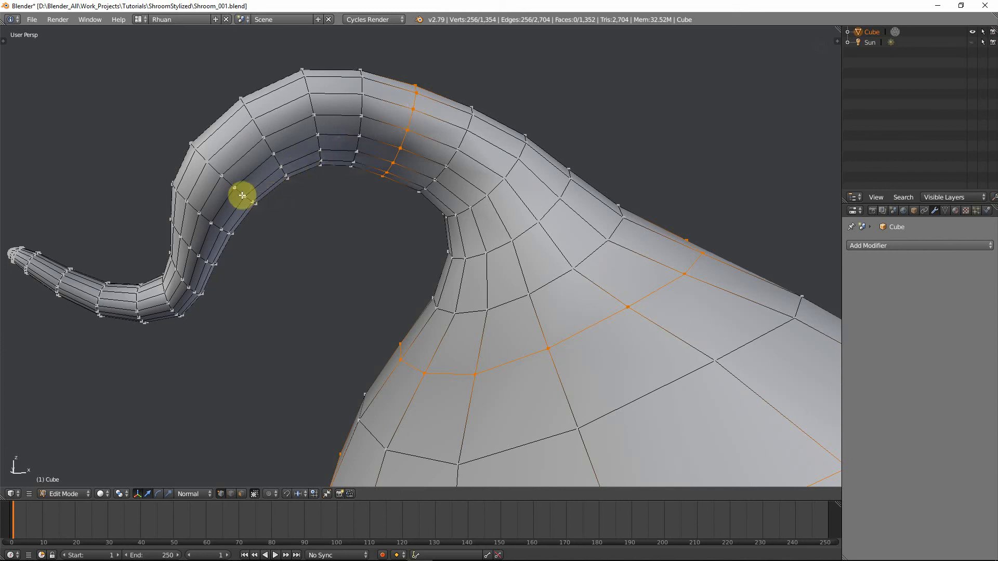
pyautogui.keyDown('alt'); pyautogui.keyDown('shift'); pyautogui.rightClick(230, 183); pyautogui.keyUp('shift'); pyautogui.keyUp('alt')
pyautogui.moveTo(230, 183)
pyautogui.mouseDown(button='middle')
pyautogui.moveTo(224, 177)
pyautogui.moveTo(249, 183)
pyautogui.mouseUp(button='middle')
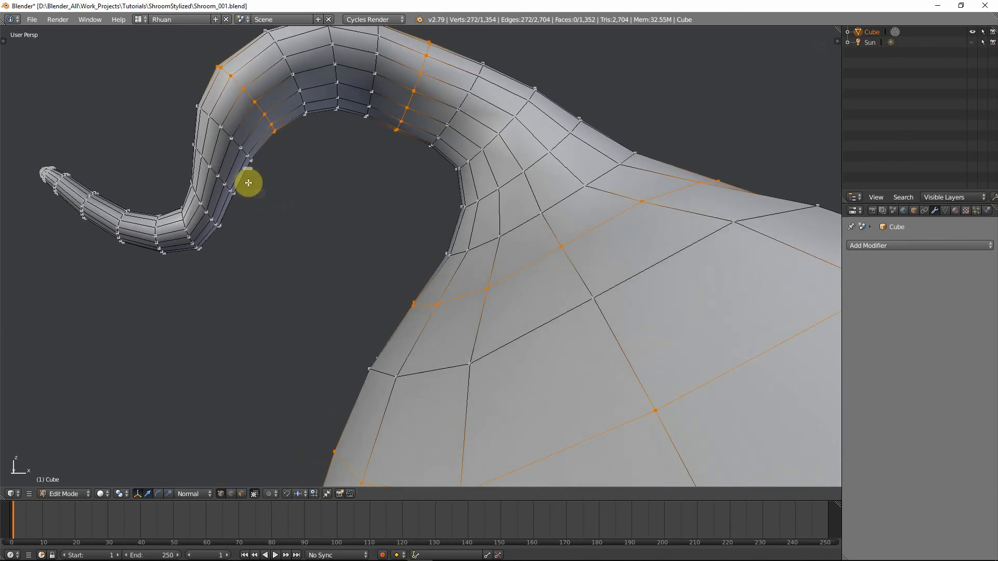
pyautogui.hotkey('ctrl', 'z')
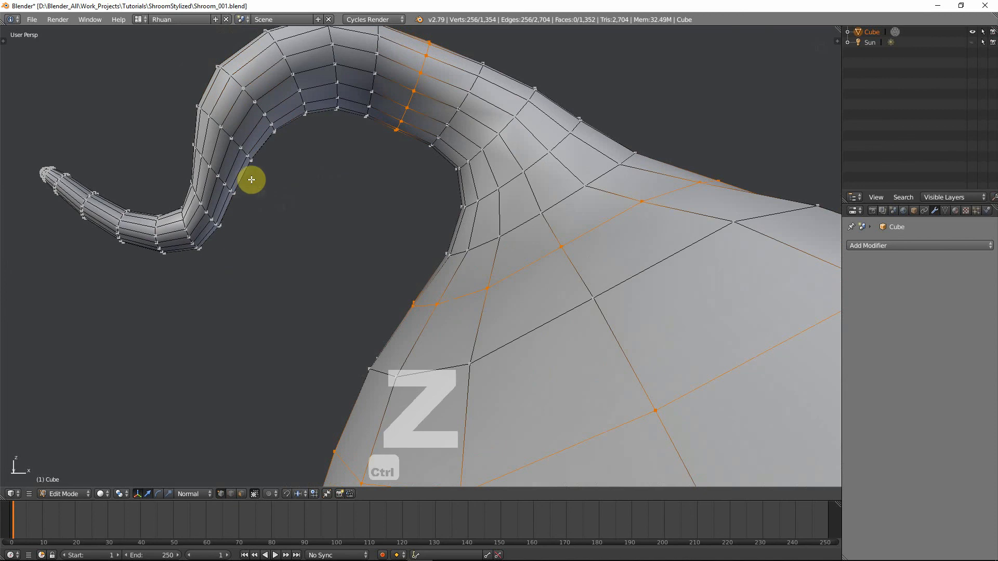
# Step: Add two edge loops at the bulbous end of the stem to the selection, one on each side of the bulge
pyautogui.moveTo(228, 212); pyautogui.dragTo(347, 227, button='middle')
pyautogui.scroll(2, 375, 252)
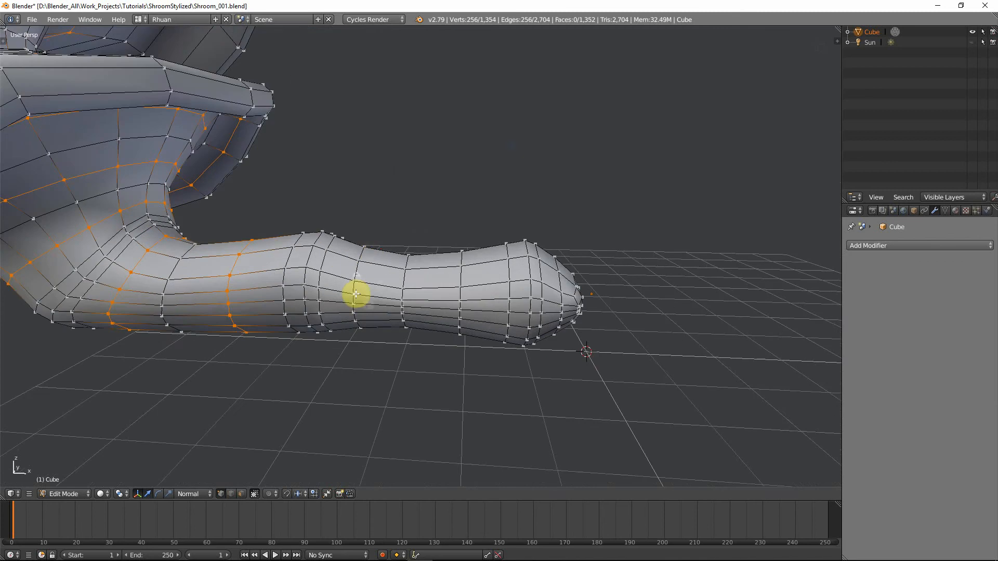
pyautogui.moveTo(363, 300); pyautogui.dragTo(391, 358, button='middle')
pyautogui.scroll(2, 394, 363)
pyautogui.scroll(-2, 393, 356)
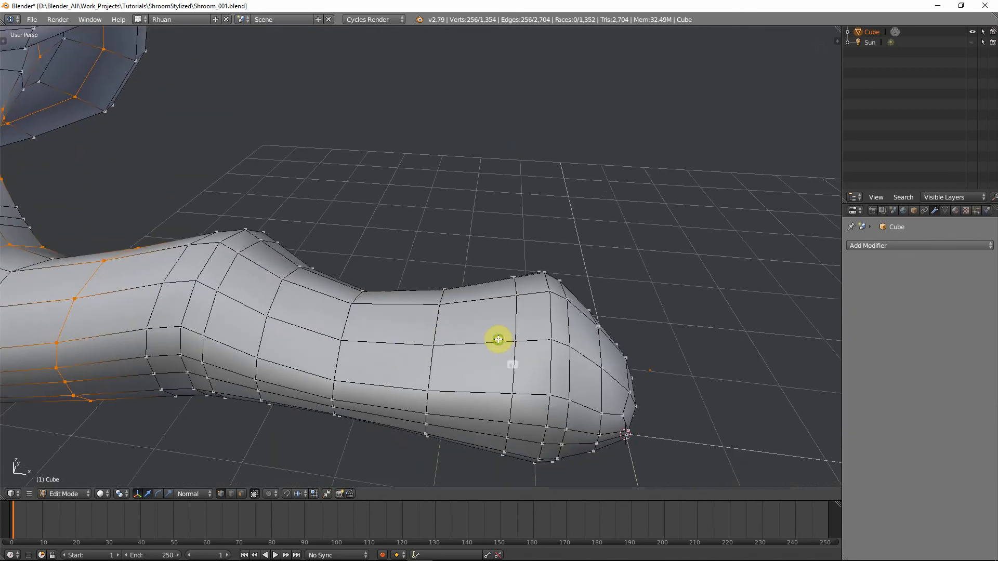
pyautogui.moveTo(495, 338); pyautogui.dragTo(444, 211, button='middle')
pyautogui.keyDown('alt'); pyautogui.keyDown('shift'); pyautogui.click(434, 260); pyautogui.keyUp('shift'); pyautogui.keyUp('alt')
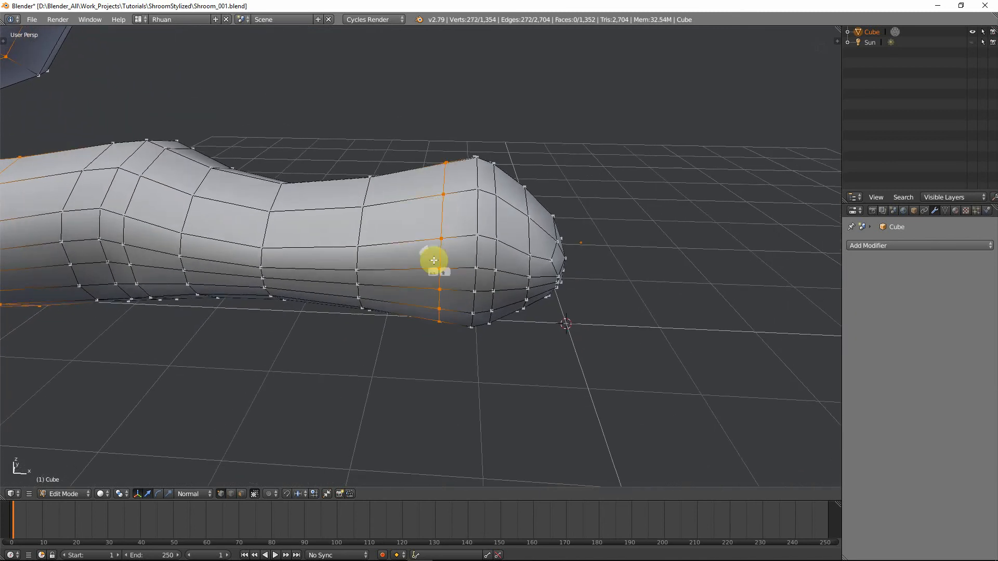
pyautogui.moveTo(417, 259); pyautogui.dragTo(497, 234, button='middle')
pyautogui.keyDown('alt'); pyautogui.keyDown('shift'); pyautogui.click(499, 214); pyautogui.keyUp('shift'); pyautogui.keyUp('alt')
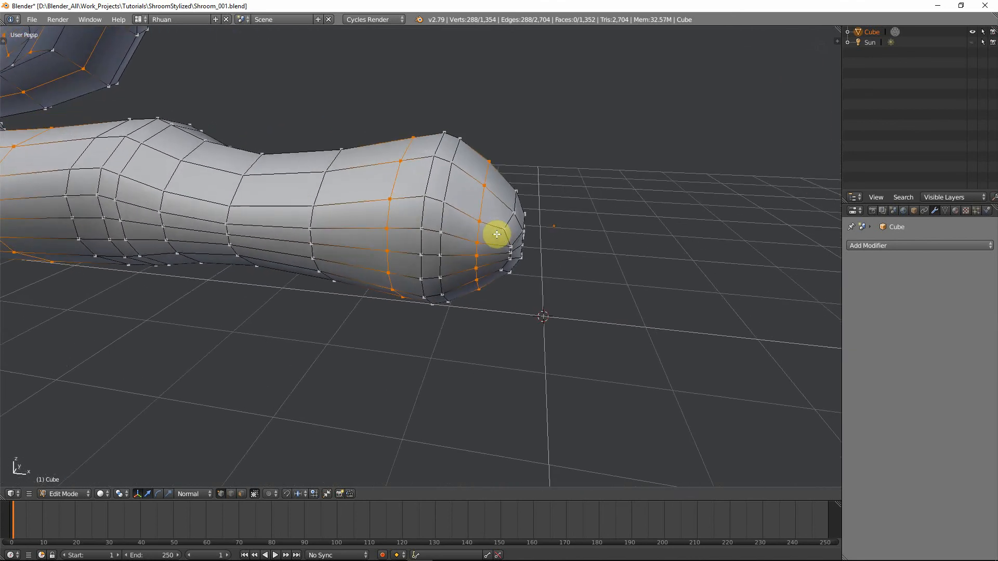
# Step: Dissolve all the selected edge loops and return to Object Mode
pyautogui.scroll(-4, 497, 234)
pyautogui.scroll(1, 541, 318)
pyautogui.scroll(-4, 543, 319)
pyautogui.press('x')
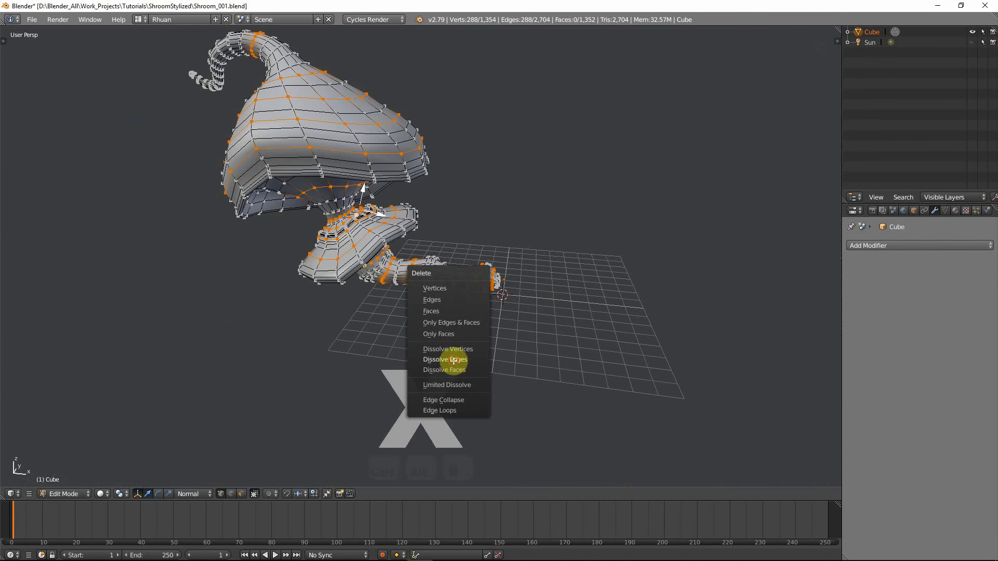
pyautogui.click(454, 359)
pyautogui.scroll(3, 453, 356)
pyautogui.press('Tab')
pyautogui.scroll(-3, 454, 357)
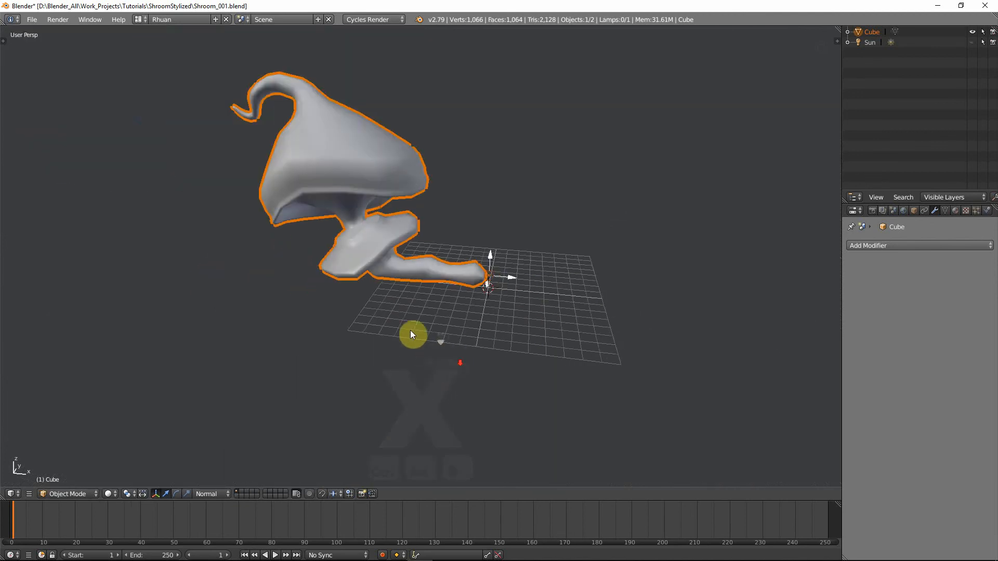
# Step: Inspect the simplified mushroom's cap, ring and stem from several sides
pyautogui.moveTo(411, 334); pyautogui.dragTo(372, 300, button='middle')
pyautogui.scroll(5, 442, 307)
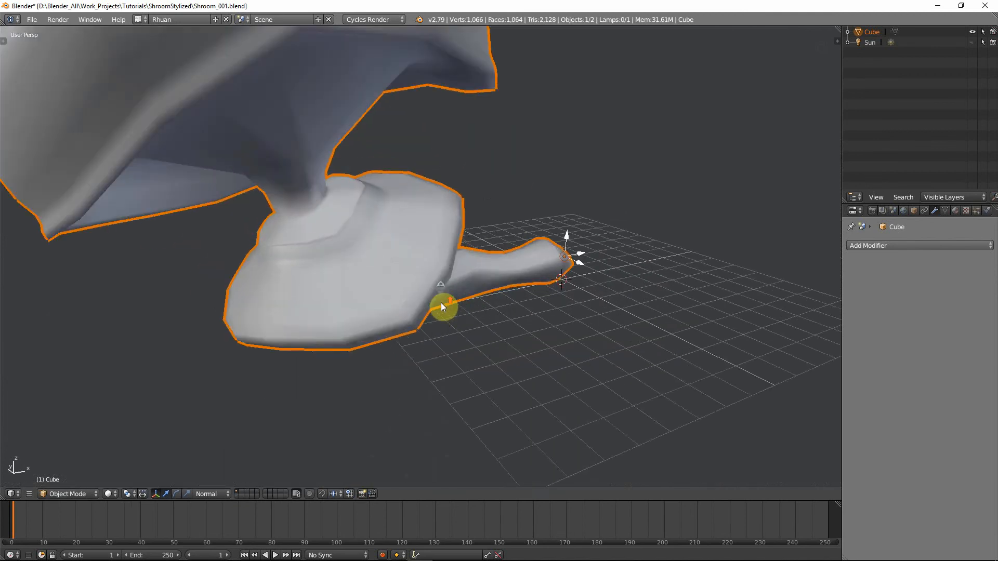
pyautogui.scroll(-2, 441, 303)
pyautogui.press('Tab')
pyautogui.press('Tab')
pyautogui.scroll(2, 400, 302)
pyautogui.scroll(-3, 402, 305)
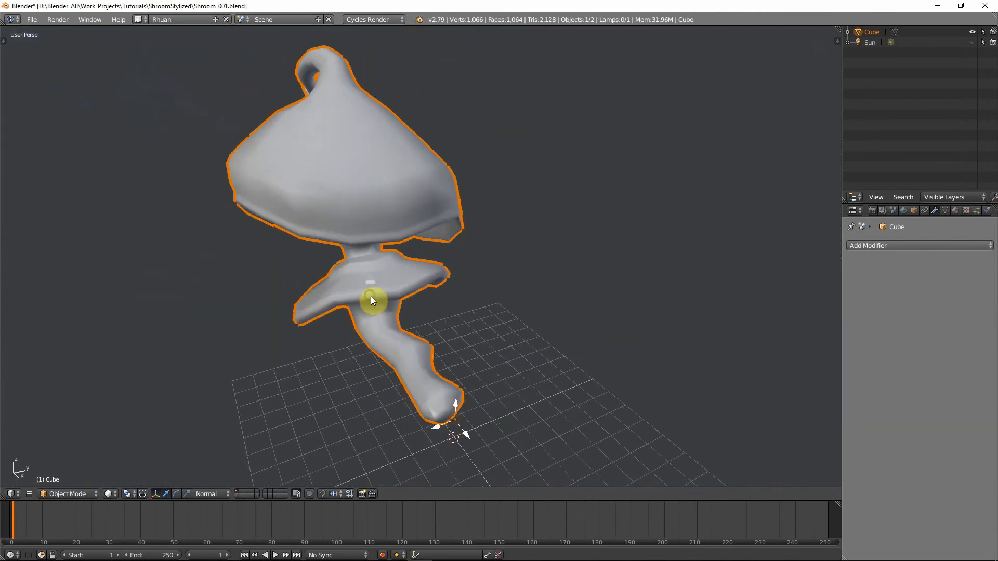
pyautogui.hotkey('alt', 'Tab')
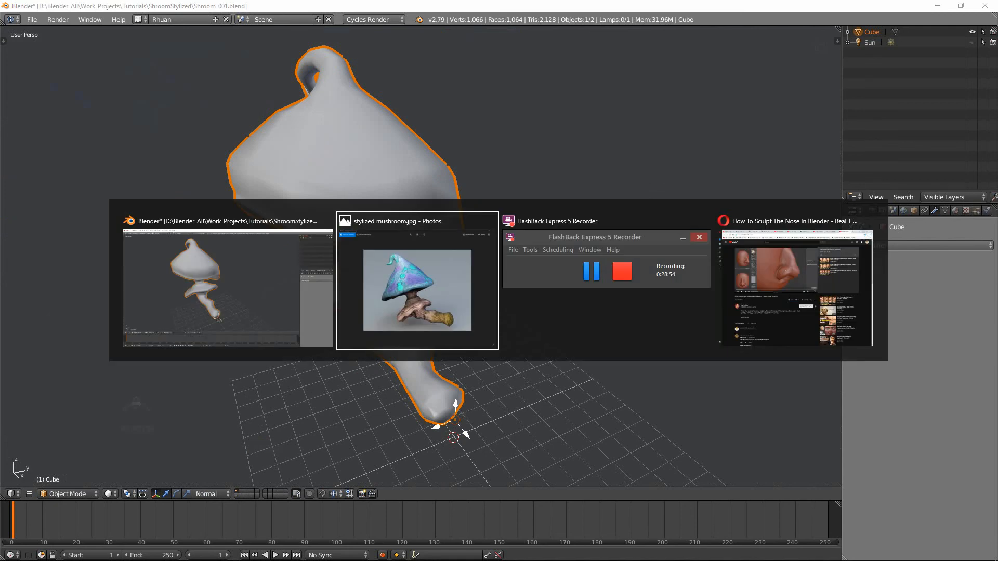
pyautogui.press('Escape')
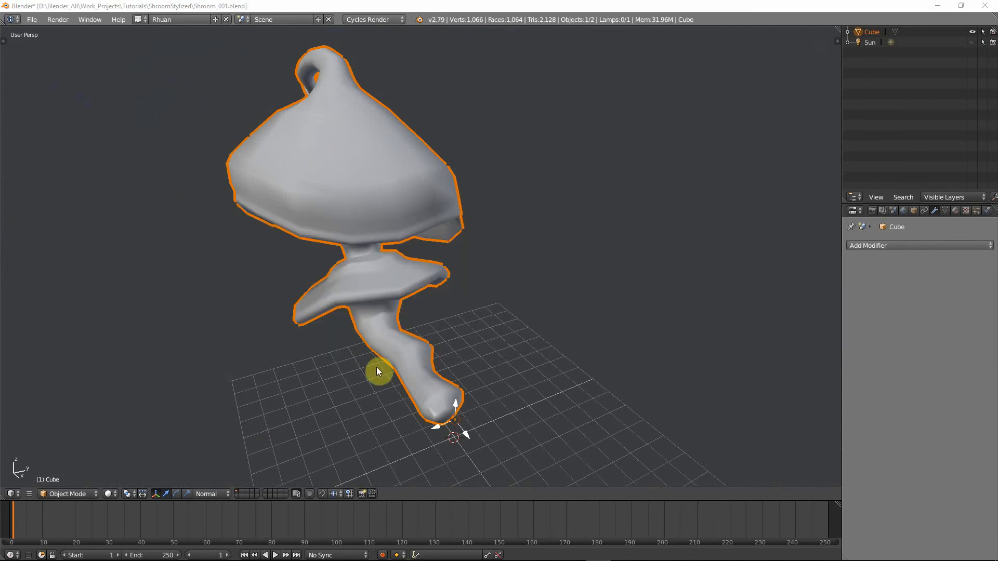
pyautogui.moveTo(463, 297); pyautogui.dragTo(350, 519, button='middle')
pyautogui.scroll(3, 503, 297)
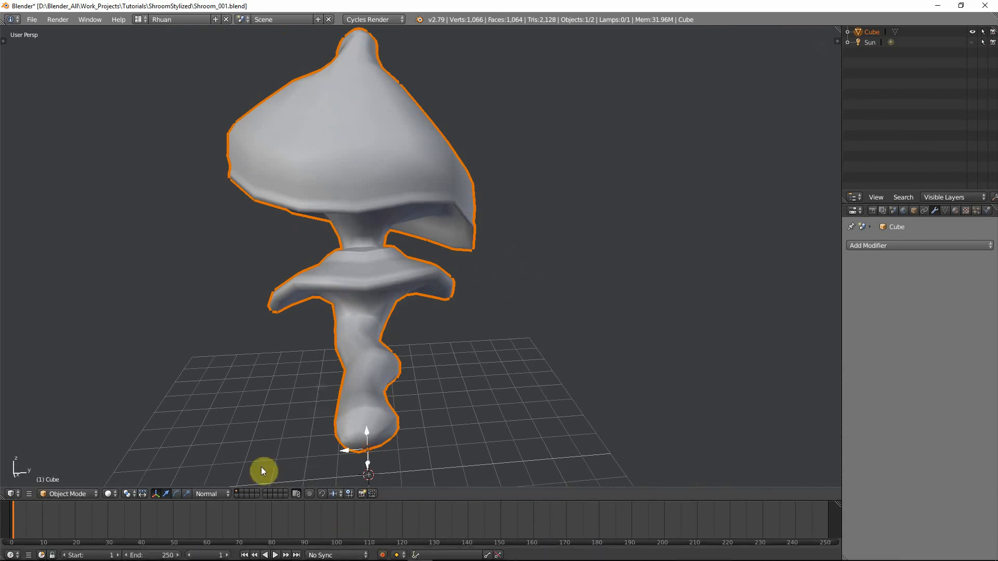
# Step: Show the layer holding the backup mushroom, select the copy, and check its base mesh in Edit Mode
pyautogui.click(236, 498)
pyautogui.moveTo(288, 375); pyautogui.dragTo(378, 361, button='middle')
pyautogui.scroll(-2, 319, 220)
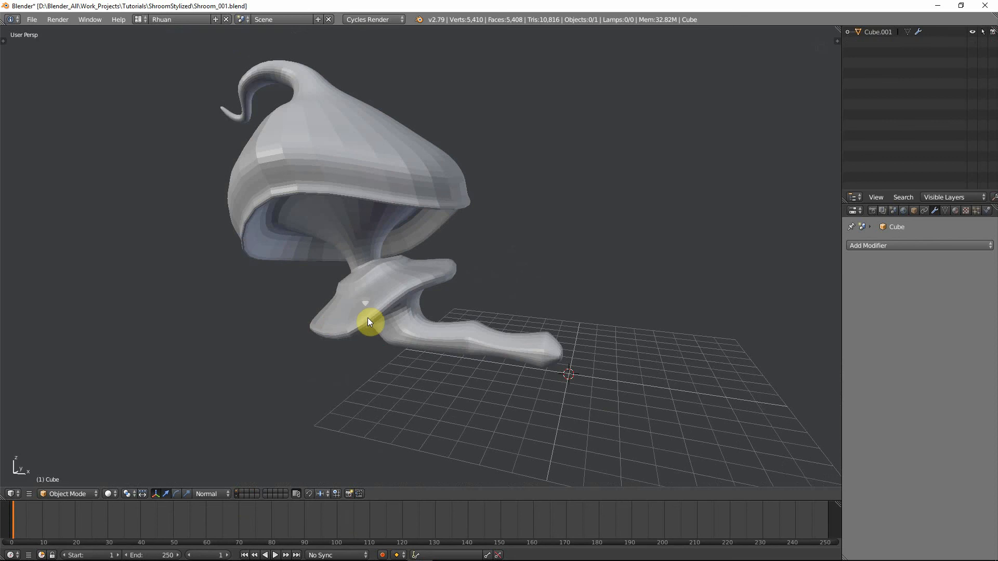
pyautogui.moveTo(391, 257); pyautogui.dragTo(414, 164, button='middle')
pyautogui.scroll(2, 336, 245)
pyautogui.rightClick(322, 184)
pyautogui.press('Tab')
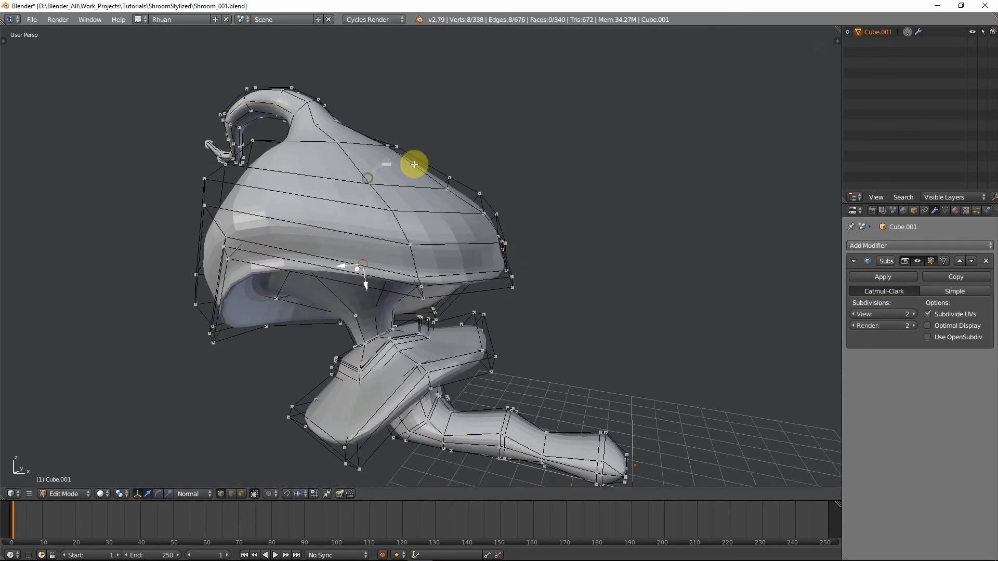
pyautogui.press('Tab')
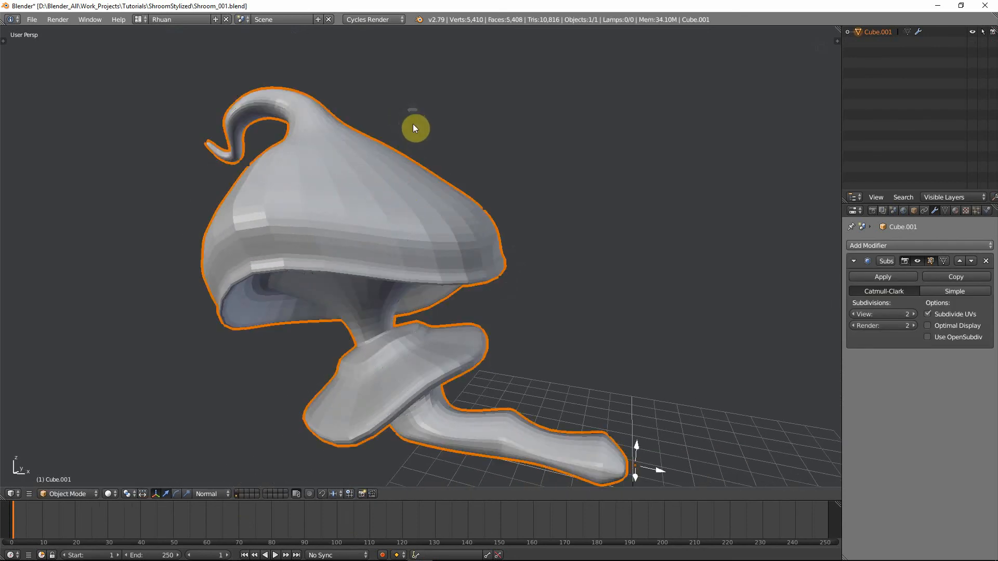
# Step: Examine the subdivided backup mushroom from below, the front and the side, up close and from afar
pyautogui.moveTo(413, 124); pyautogui.dragTo(320, 152, button='middle')
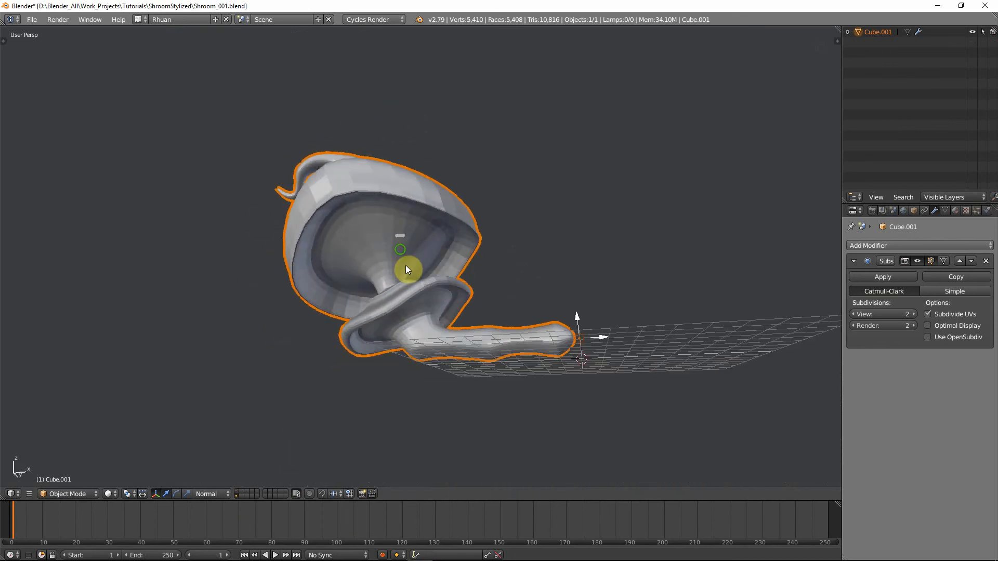
pyautogui.moveTo(407, 270); pyautogui.dragTo(412, 372, button='middle')
pyautogui.scroll(4, 406, 373)
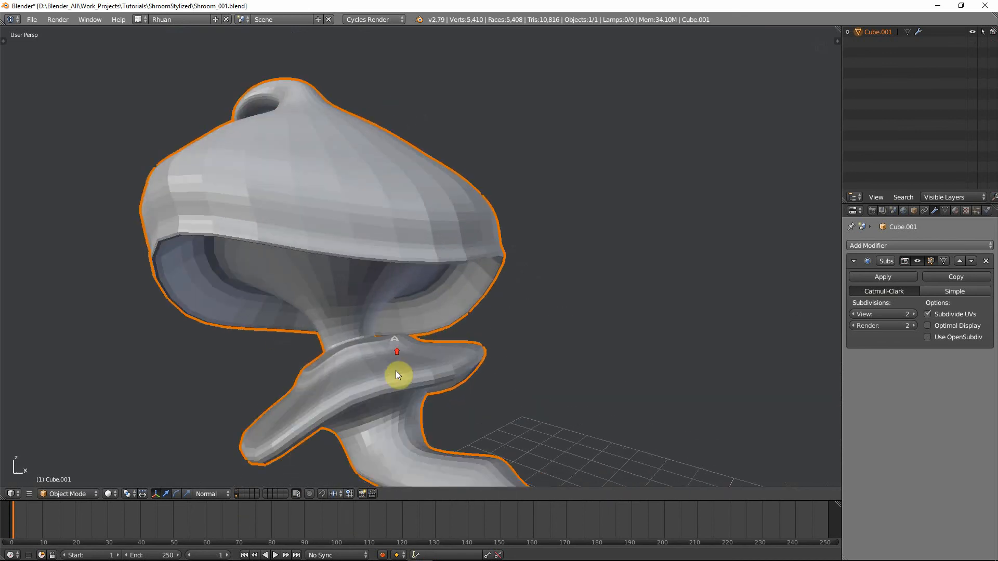
pyautogui.moveTo(257, 399); pyautogui.dragTo(320, 399, button='middle')
pyautogui.scroll(-3, 389, 321)
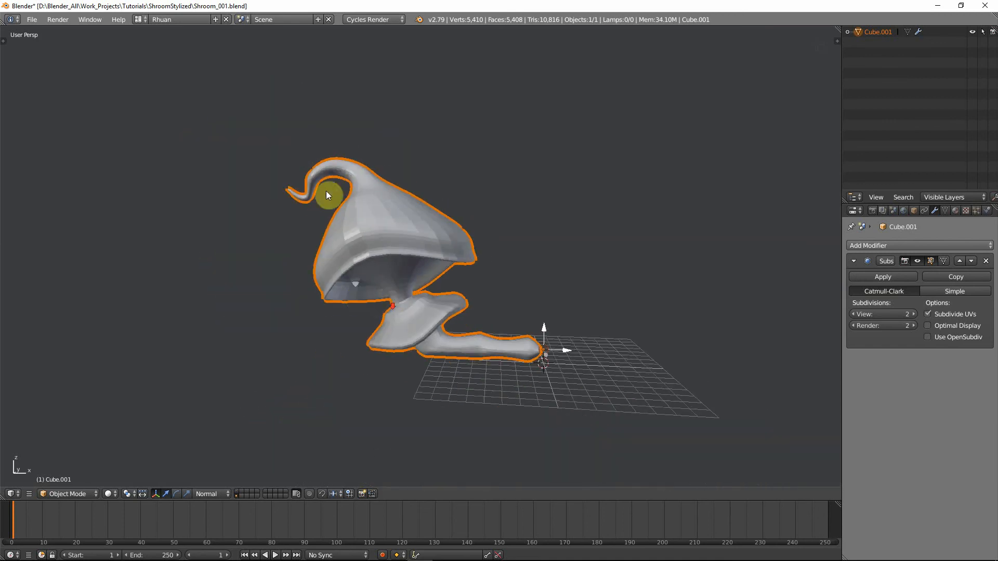
pyautogui.scroll(5, 411, 237)
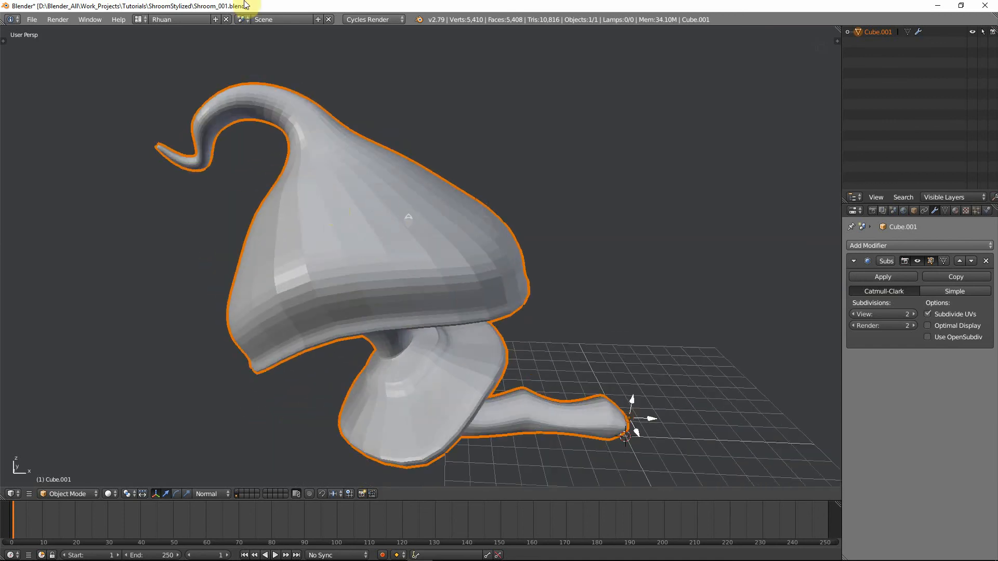
pyautogui.scroll(-3, 423, 310)
pyautogui.moveTo(423, 309); pyautogui.dragTo(424, 246, button='middle')
pyautogui.moveTo(353, 265); pyautogui.dragTo(421, 301, button='middle')
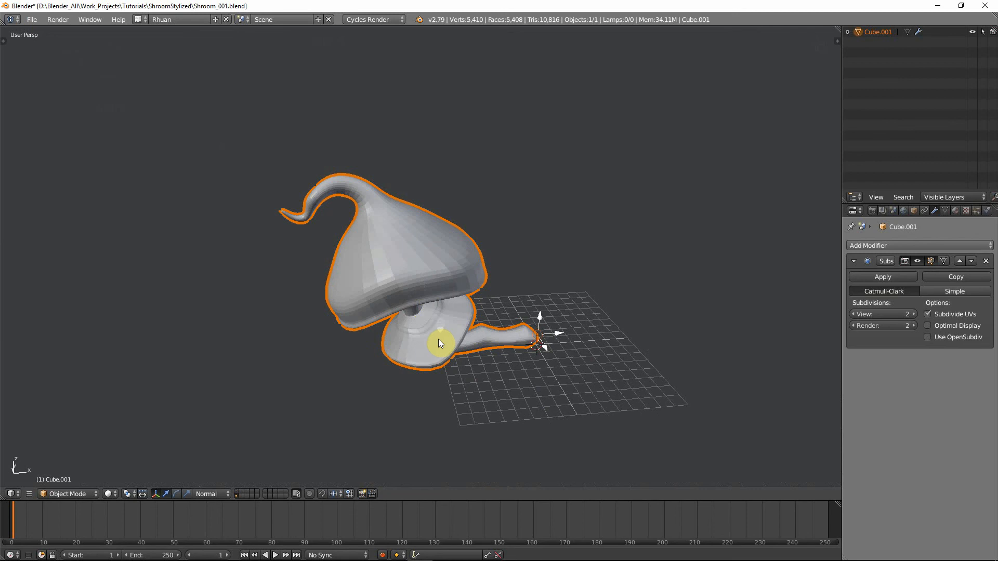